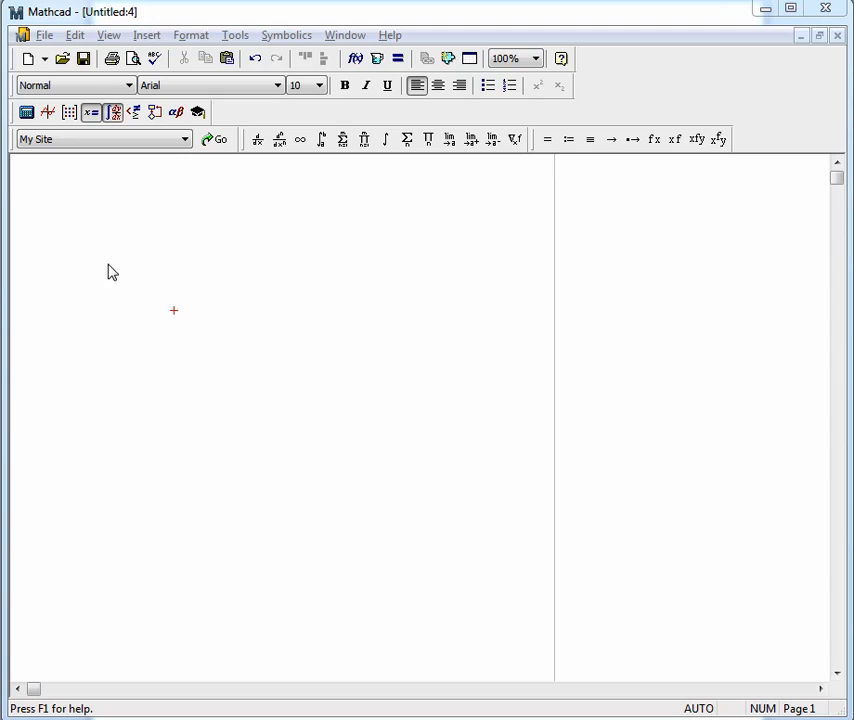
# Step: Define the variable a as 5 near the top of the worksheet
pyautogui.click(173, 379)
pyautogui.click(85, 258)
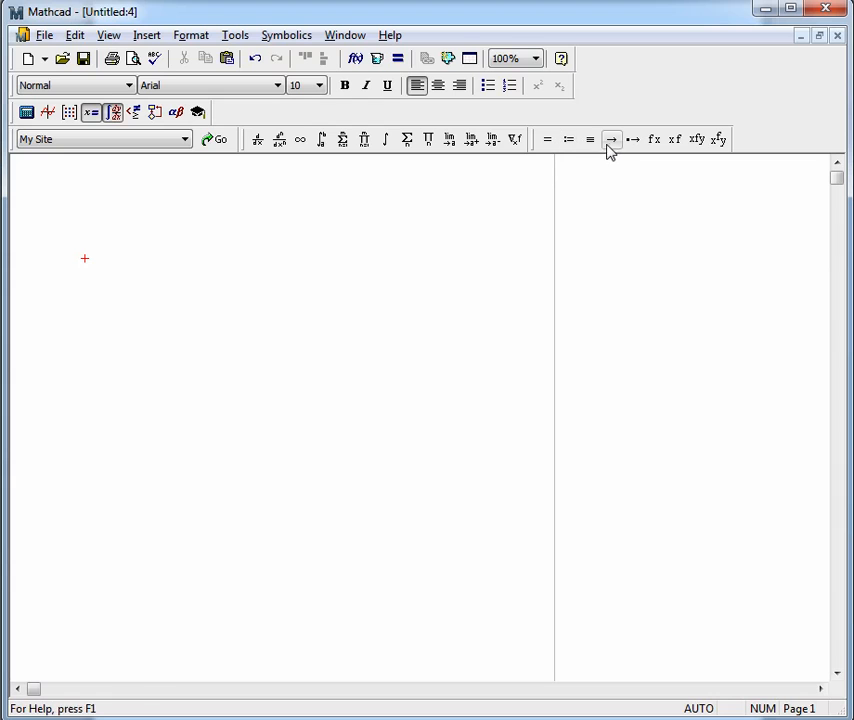
pyautogui.click(73, 238)
pyautogui.click(63, 200)
pyautogui.write('a:5')
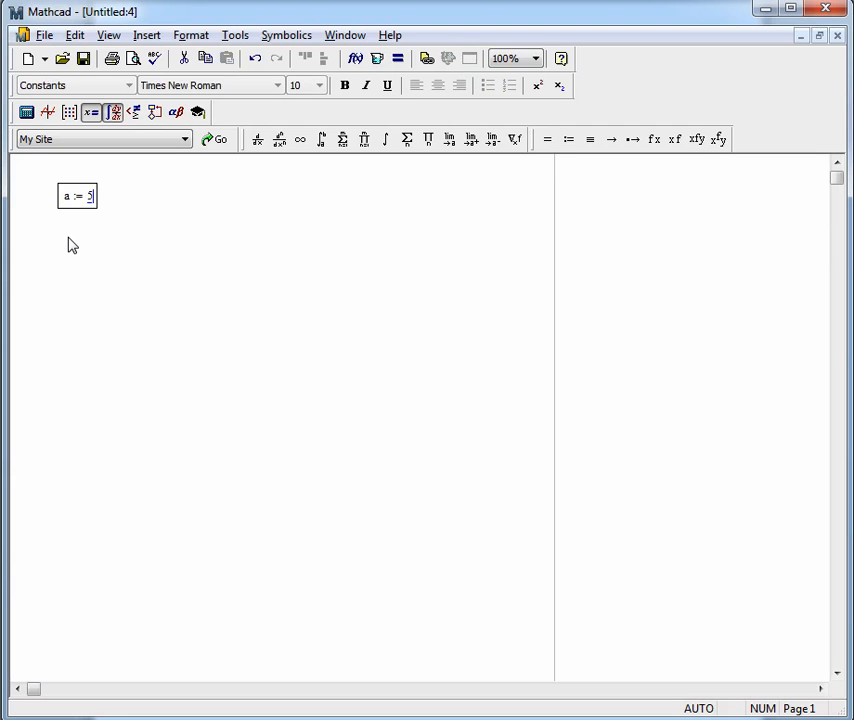
pyautogui.press('Return')
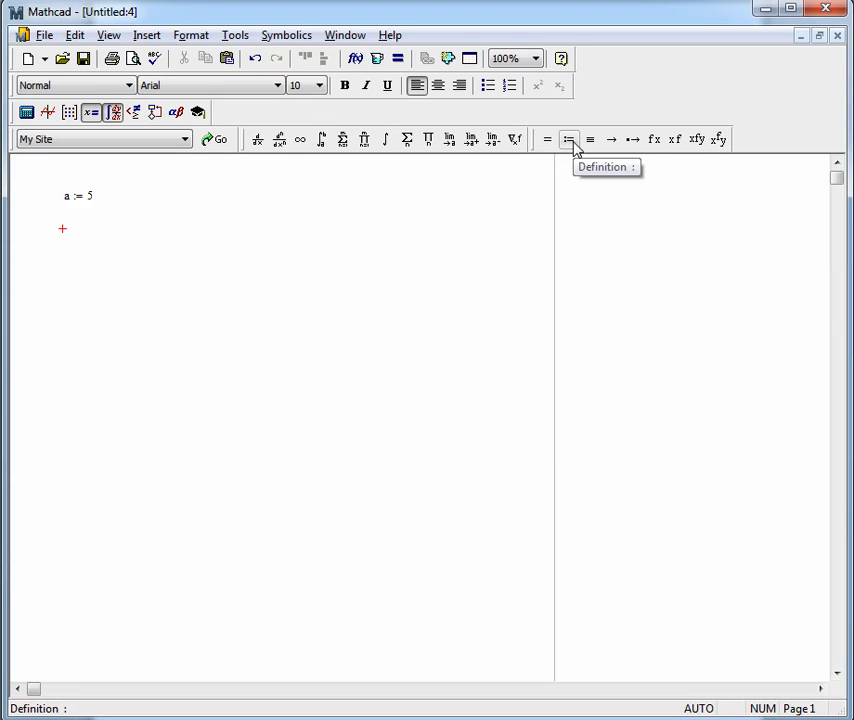
pyautogui.click(64, 253)
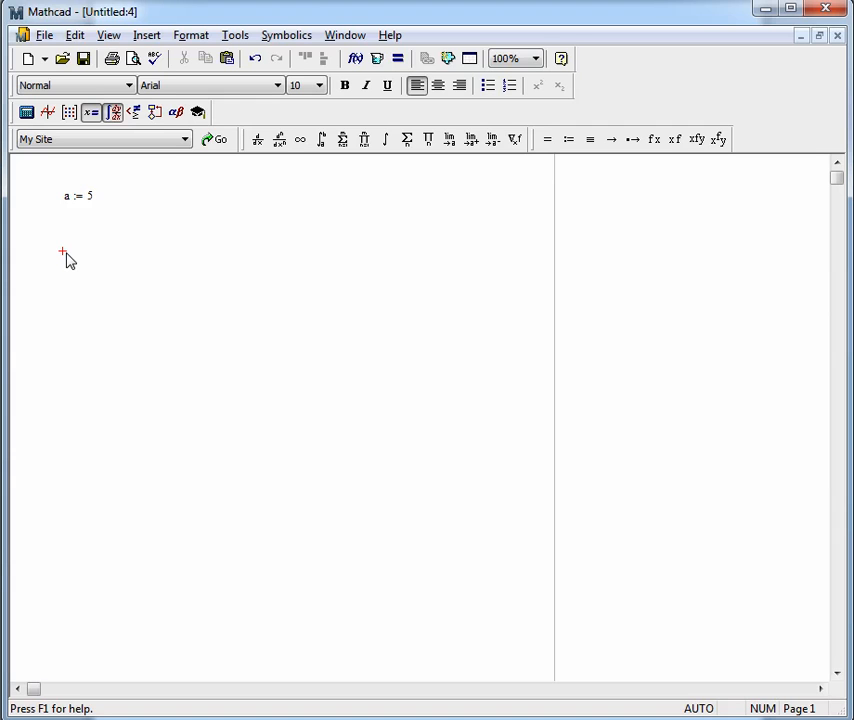
pyautogui.write('a :=')
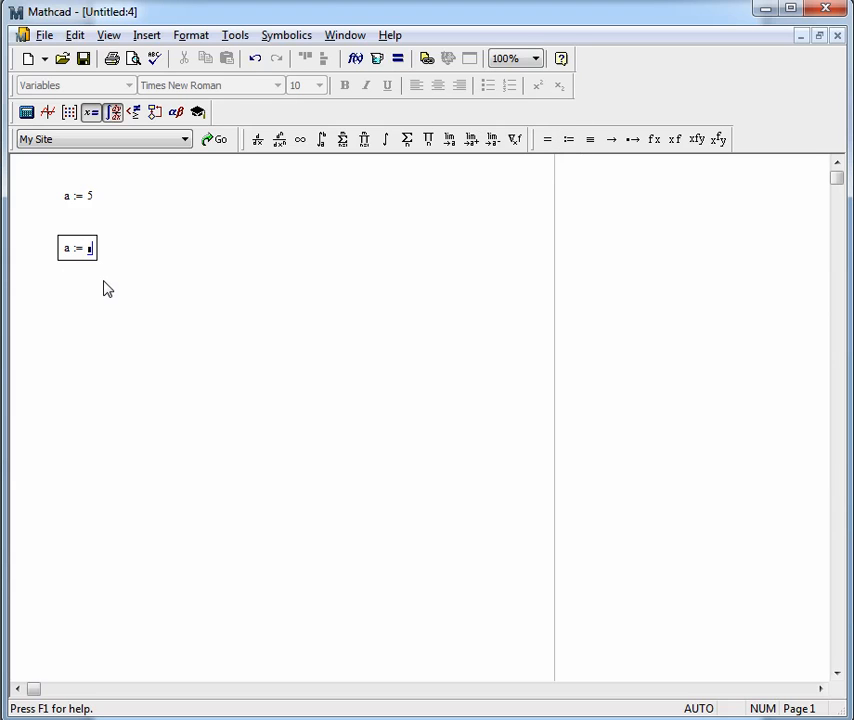
pyautogui.hotkey('ctrl', 'z')
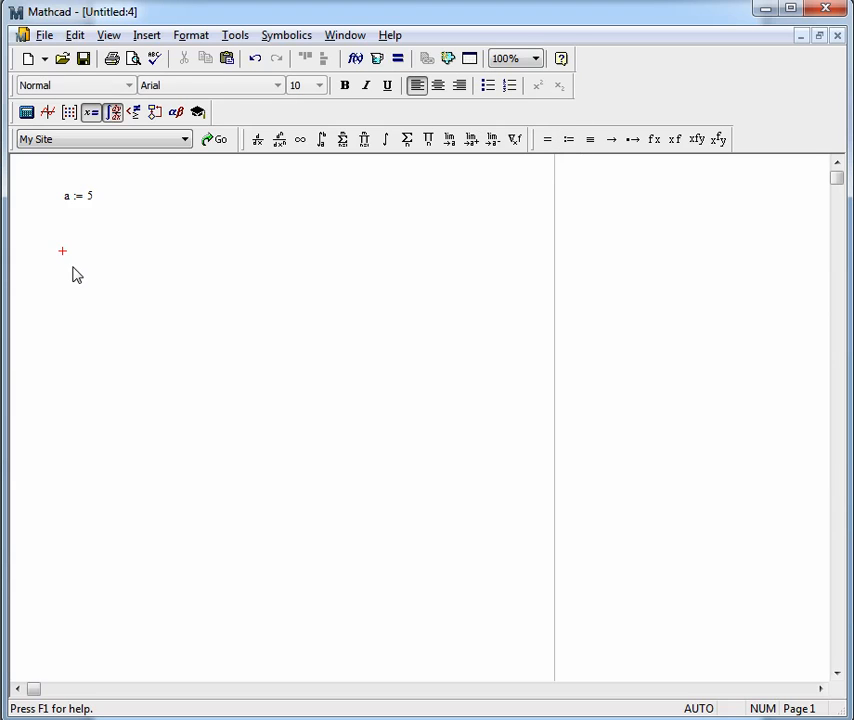
# Step: Enter the expression a² + 4 below the definition of a and evaluate it numerically
pyautogui.click(75, 201)
pyautogui.click(70, 266)
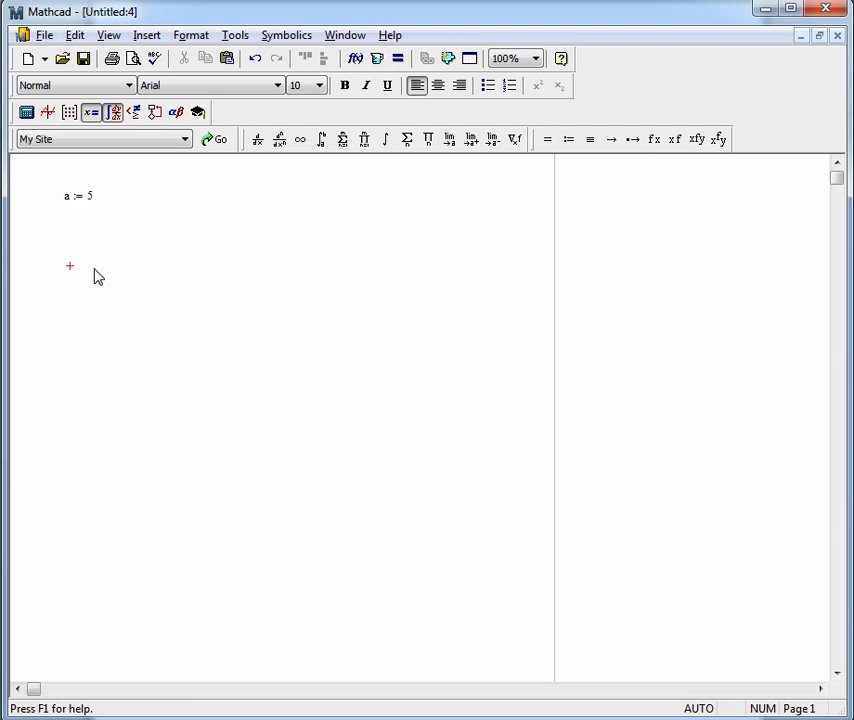
pyautogui.write('a^2')
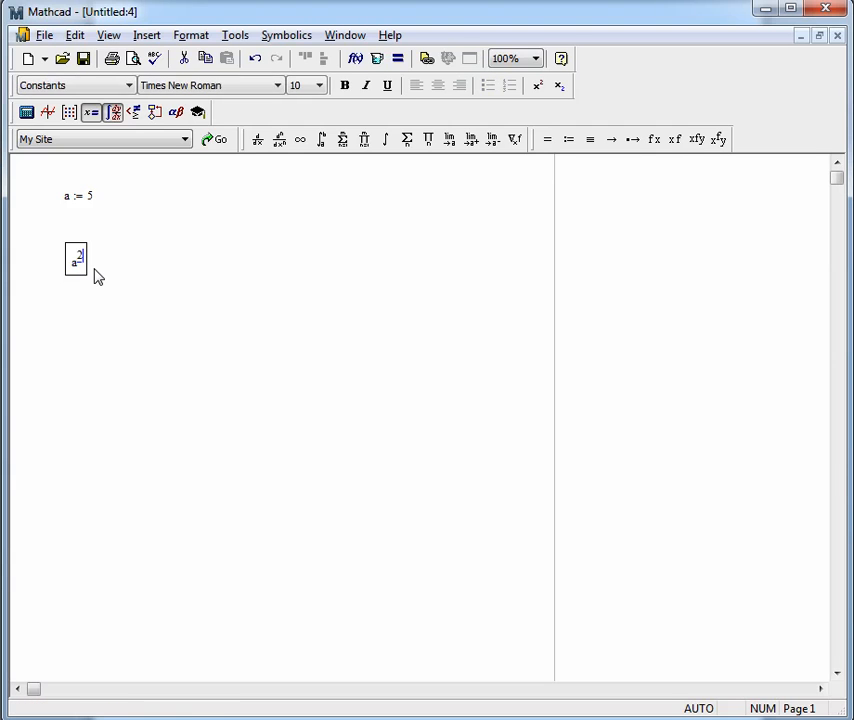
pyautogui.press('space')
pyautogui.write('+ 4')
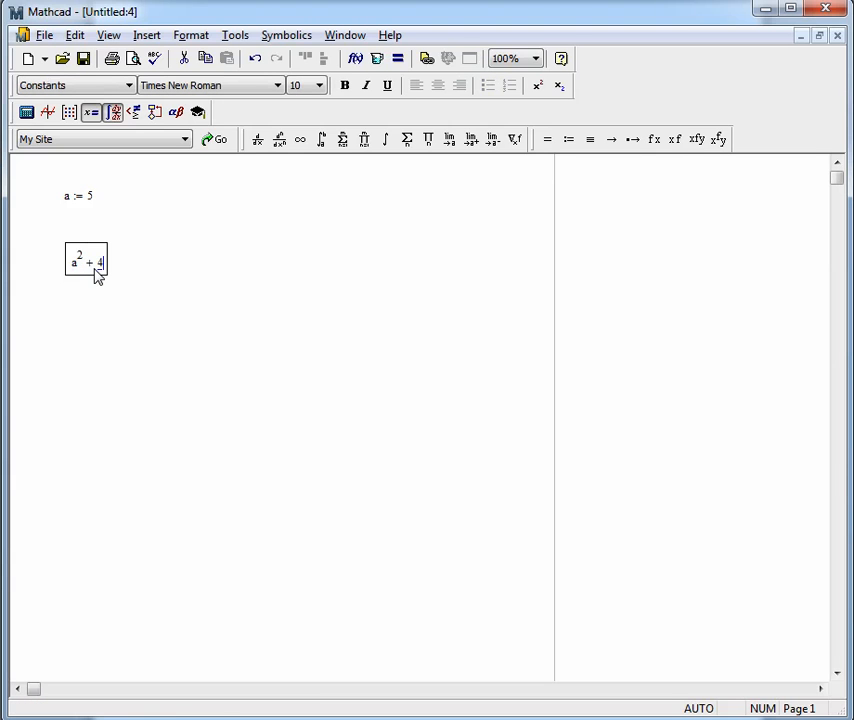
pyautogui.click(555, 142)
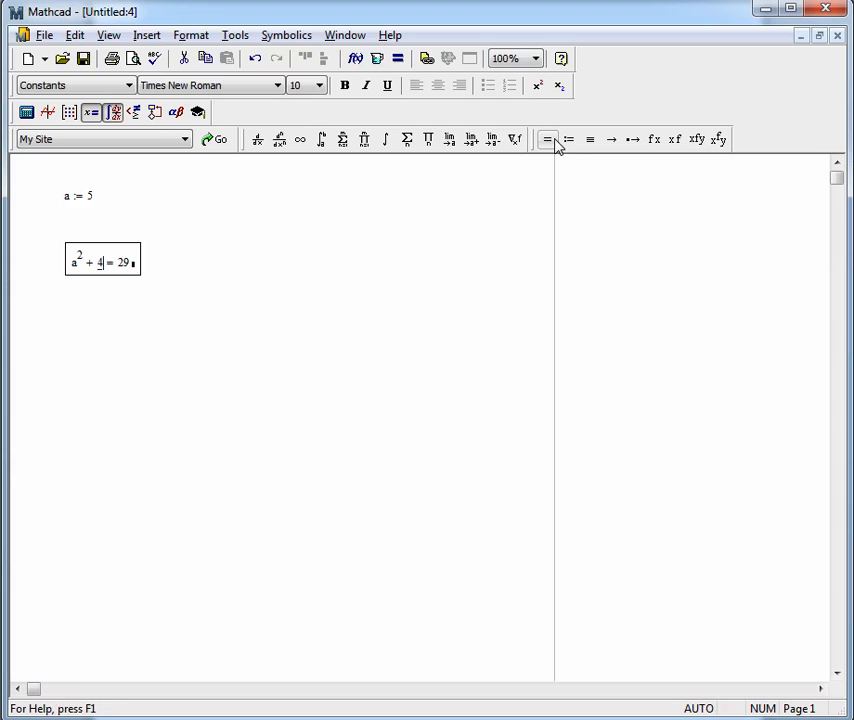
pyautogui.press('Return')
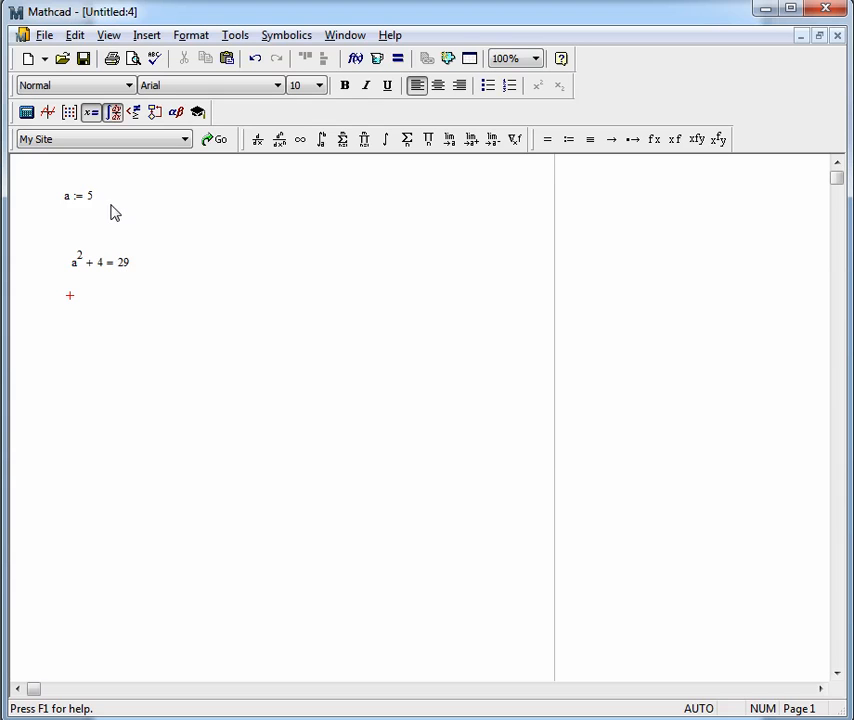
# Step: Move the a² + 4 expression slightly down and to the right, keeping it below the definition of a
pyautogui.click(107, 268)
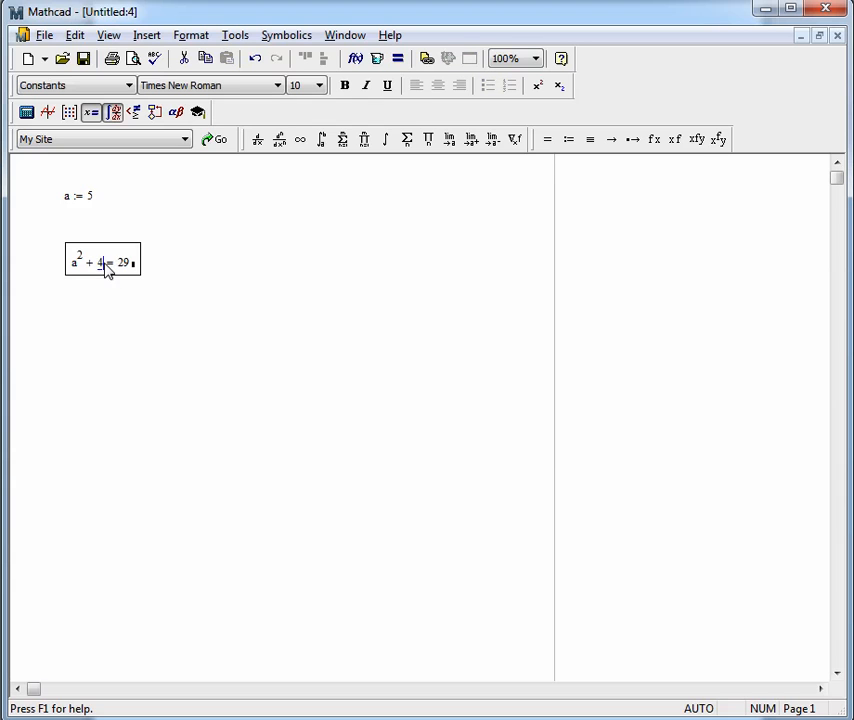
pyautogui.moveTo(118, 276); pyautogui.dragTo(133, 291)
pyautogui.click(128, 310)
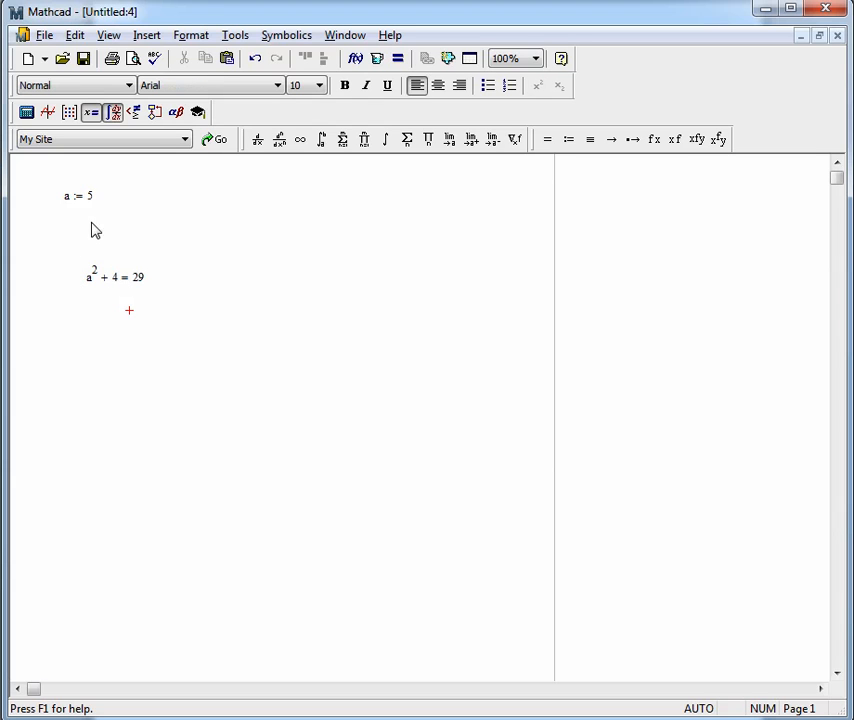
# Step: Move the definition of a below the a² + 4 expression and check the error on the variable
pyautogui.click(94, 285)
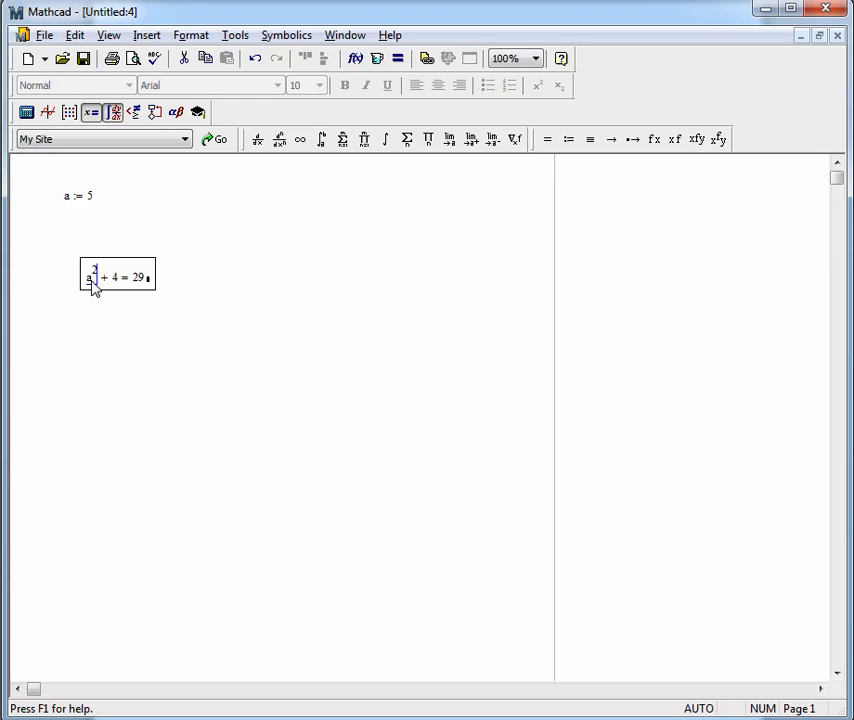
pyautogui.click(89, 202)
pyautogui.moveTo(87, 203); pyautogui.dragTo(112, 388)
pyautogui.click(99, 318)
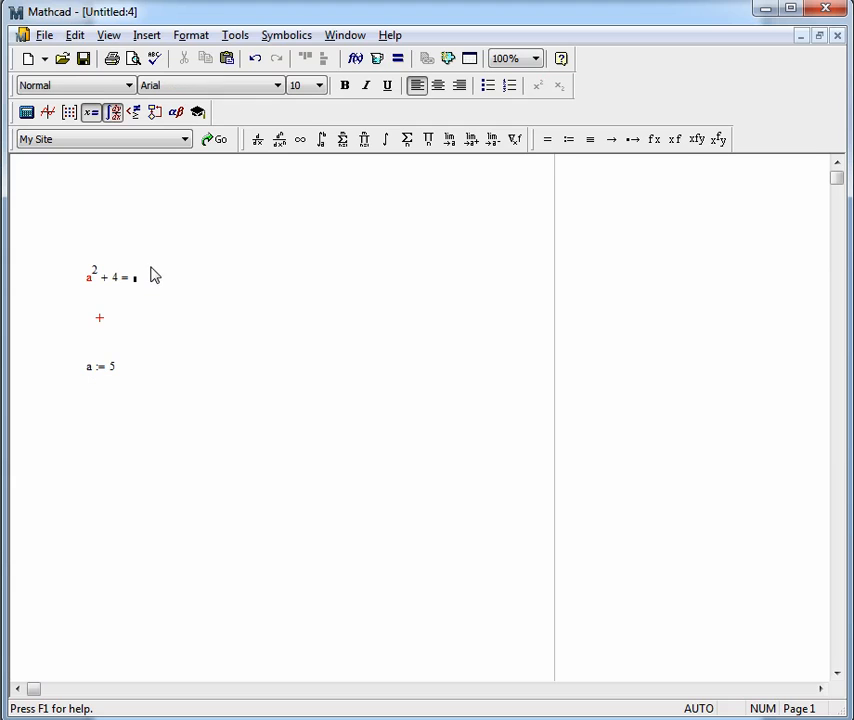
pyautogui.click(90, 280)
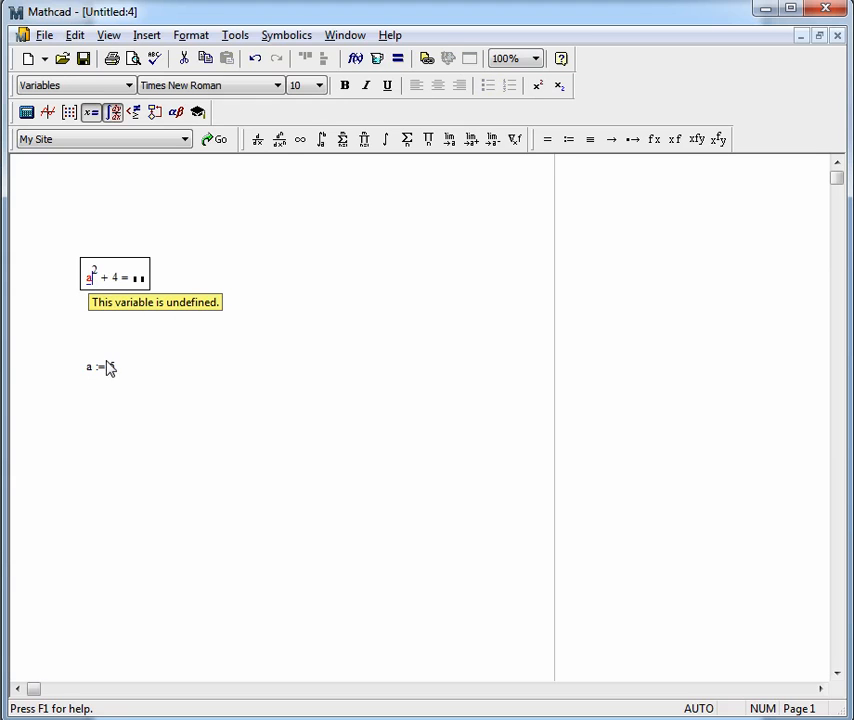
# Step: Move the definition of a back above the a² + 4 expression and check the evaluation
pyautogui.click(108, 368)
pyautogui.moveTo(104, 356); pyautogui.dragTo(89, 208)
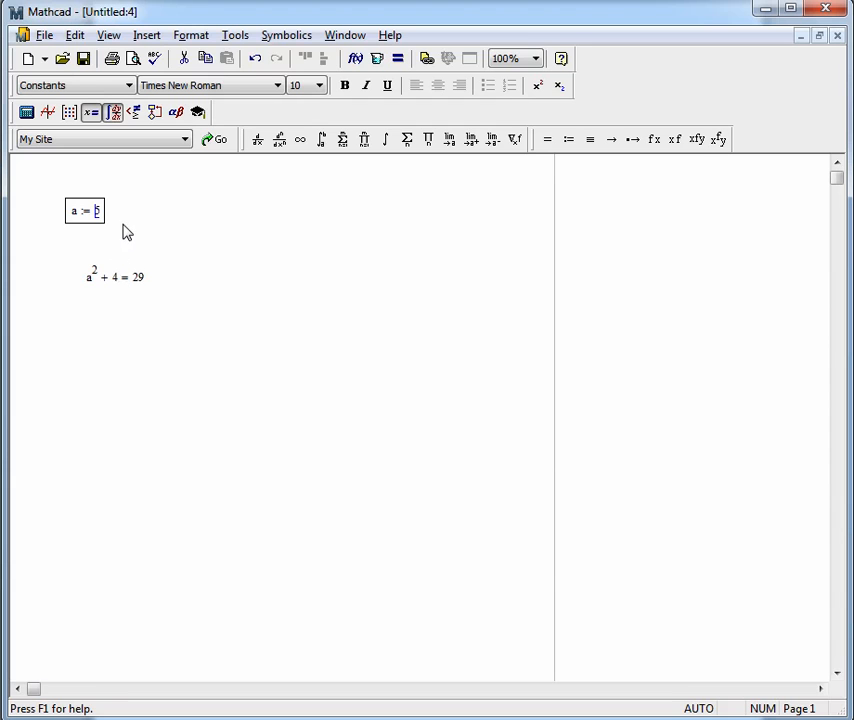
pyautogui.click(128, 284)
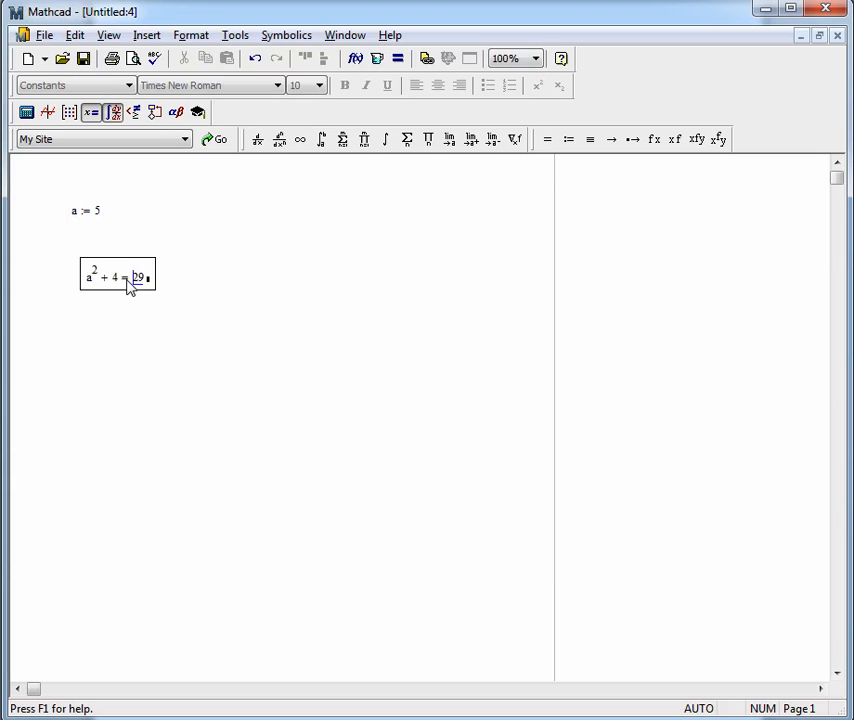
pyautogui.click(88, 213)
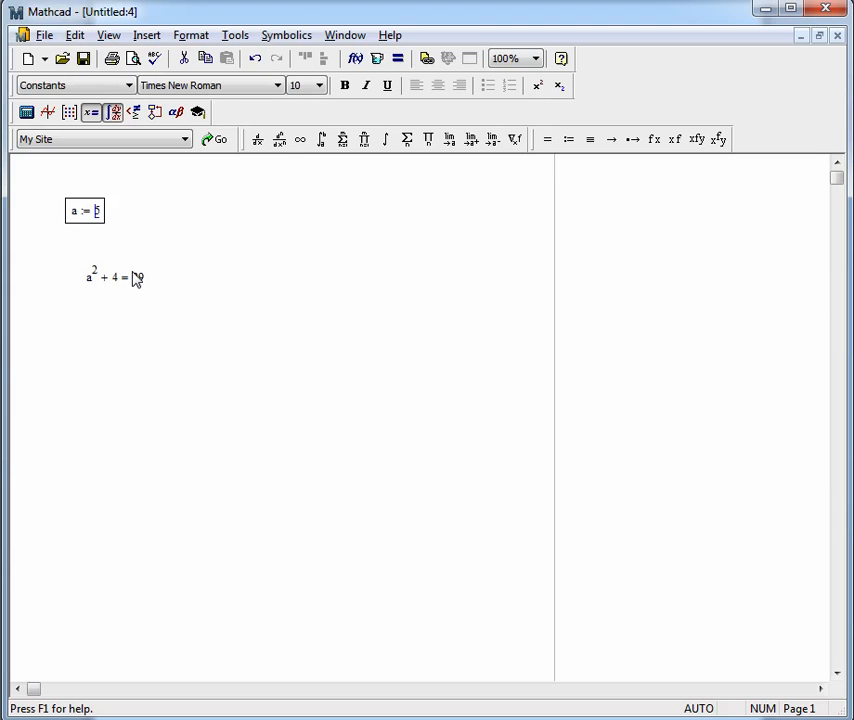
pyautogui.click(157, 281)
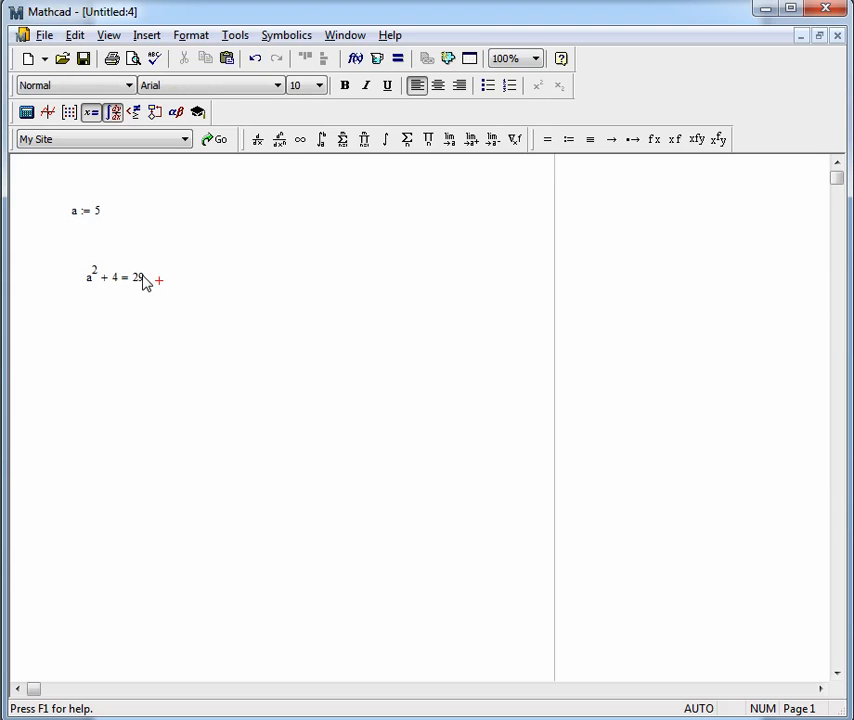
# Step: Define the function f(a) as a³ − 5 beside the definition of a
pyautogui.click(128, 213)
pyautogui.write('f(a)')
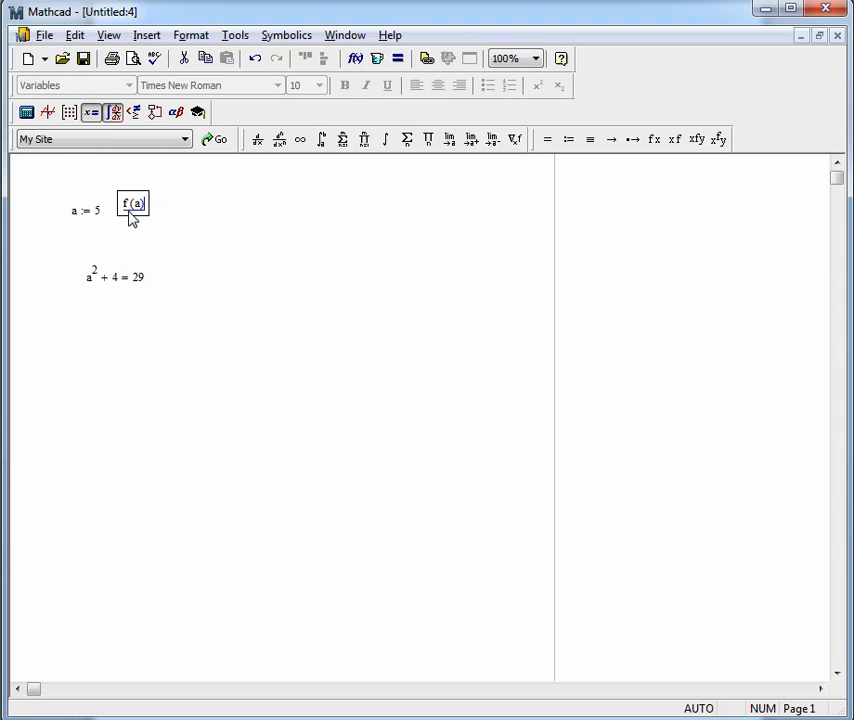
pyautogui.write(':=a^3')
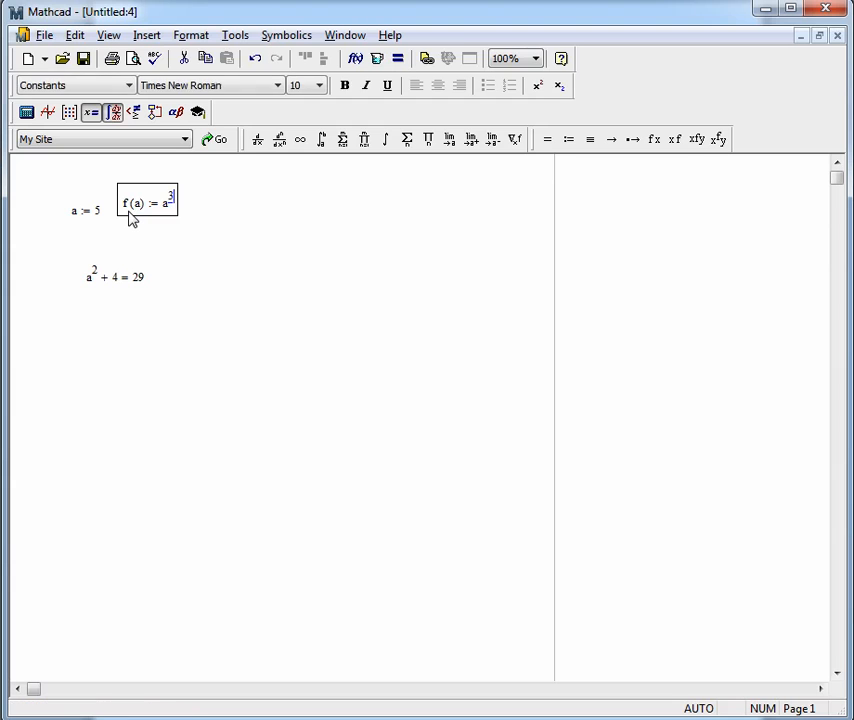
pyautogui.write(' -5')
pyautogui.press('Return')
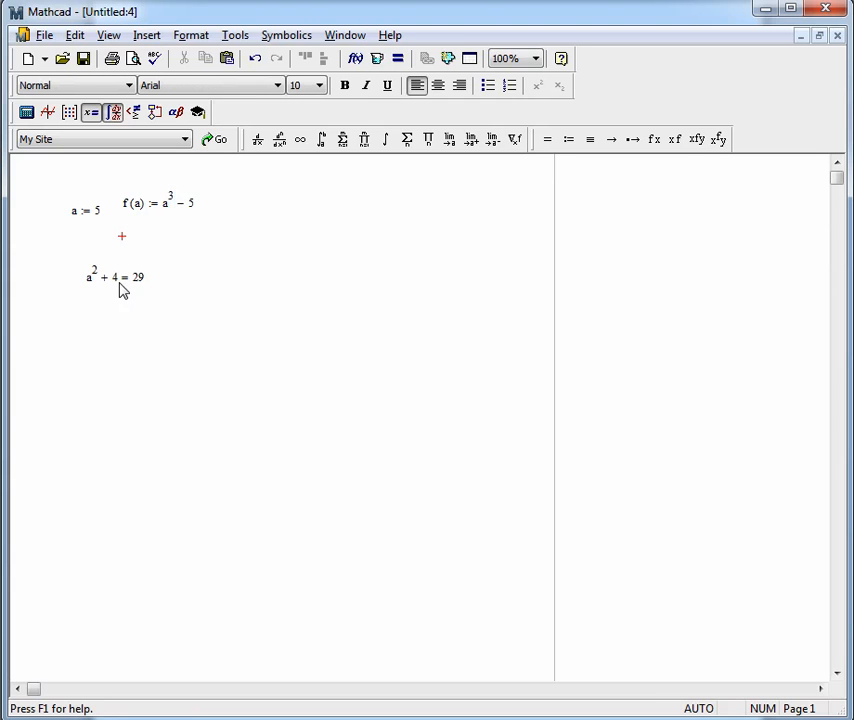
# Step: Remove the definition of a and the a² + 4 expression, leaving only the function definition
pyautogui.click(89, 210)
pyautogui.click(111, 278)
pyautogui.click(90, 212)
pyautogui.hotkey('ctrl', 'x')
pyautogui.click(103, 276)
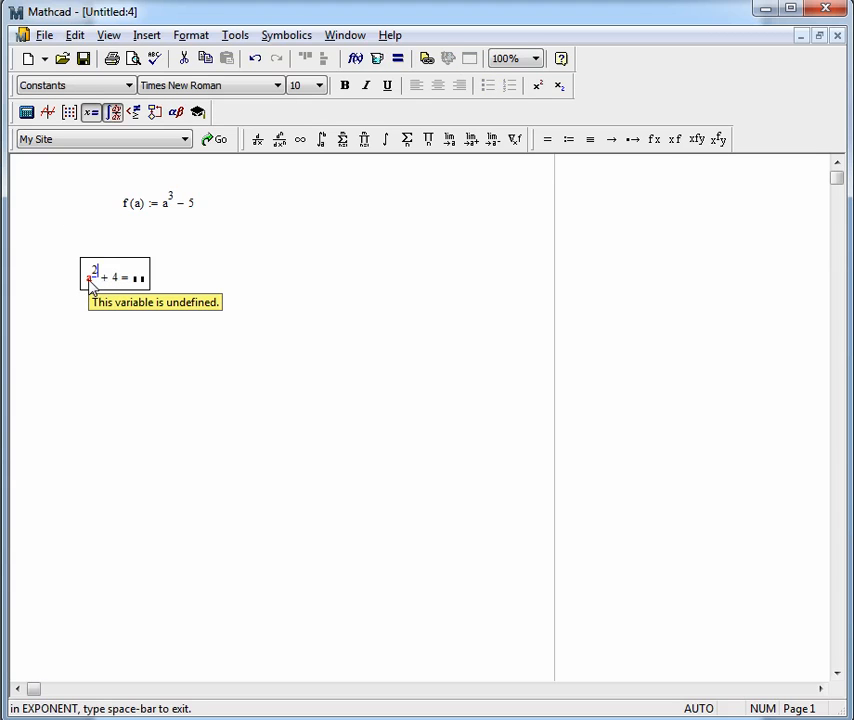
pyautogui.click(89, 279)
pyautogui.moveTo(122, 325); pyautogui.dragTo(95, 290)
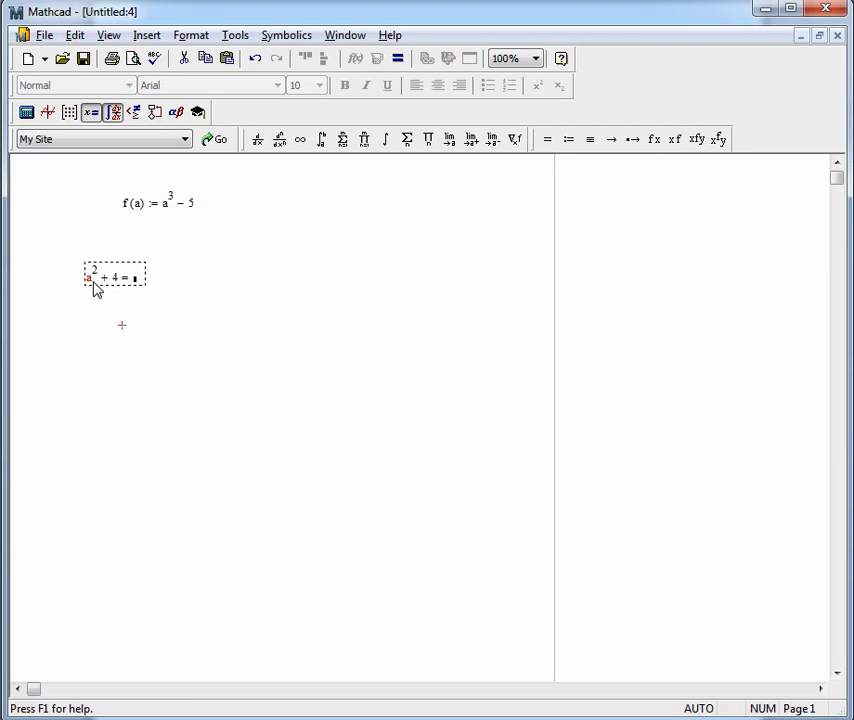
pyautogui.press('Delete')
# Step: Evaluate f(5) below the function definition and shift the result slightly down and to the right
pyautogui.click(112, 262)
pyautogui.write('f(a')
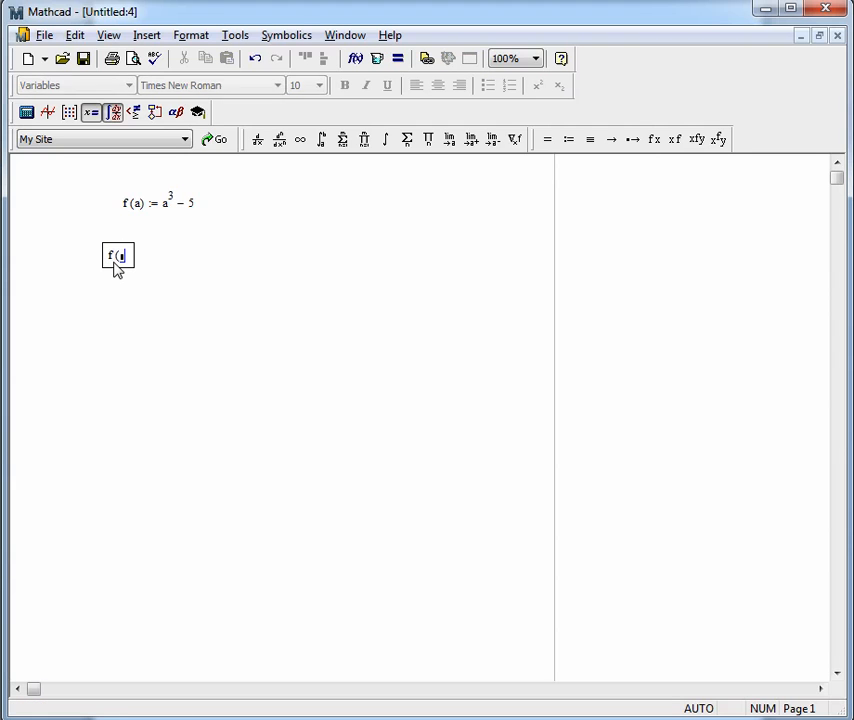
pyautogui.press('BackSpace')
pyautogui.write('5)')
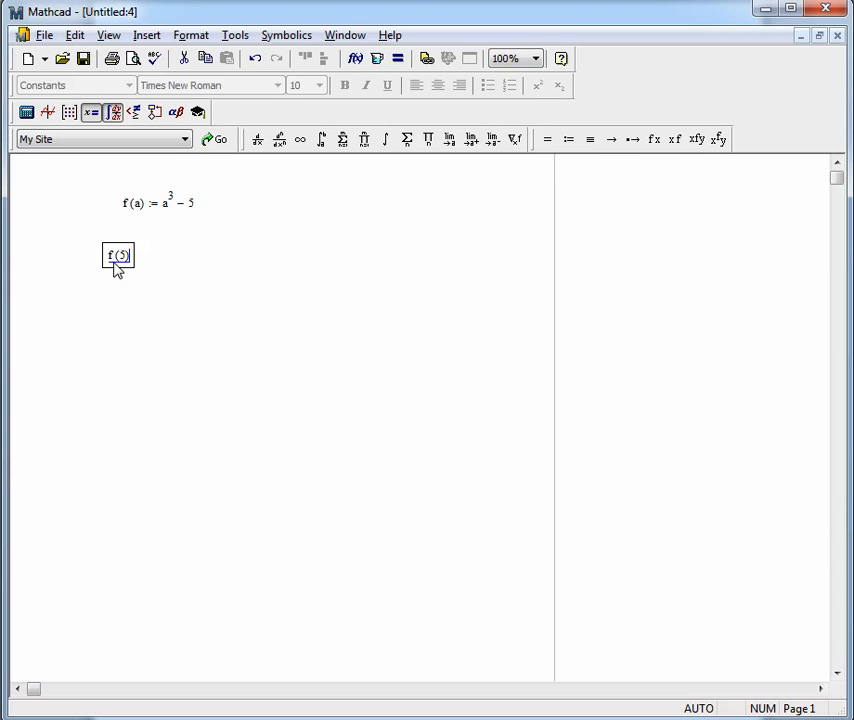
pyautogui.write('= 120')
pyautogui.moveTo(149, 265); pyautogui.dragTo(179, 280)
pyautogui.click(182, 320)
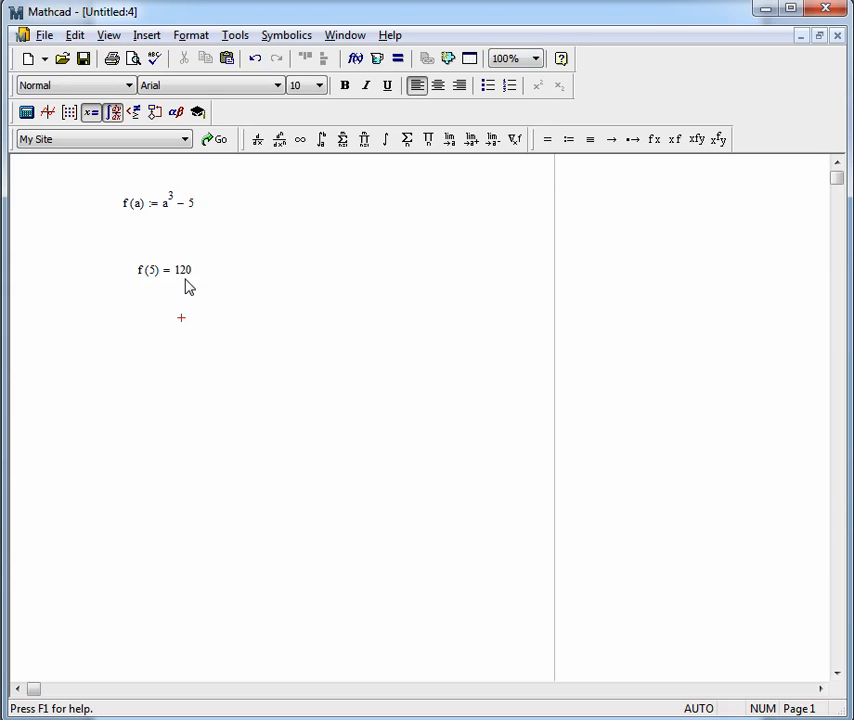
# Step: Change the right-hand side of the f(a) definition to a² + 4
pyautogui.moveTo(189, 210); pyautogui.dragTo(175, 211)
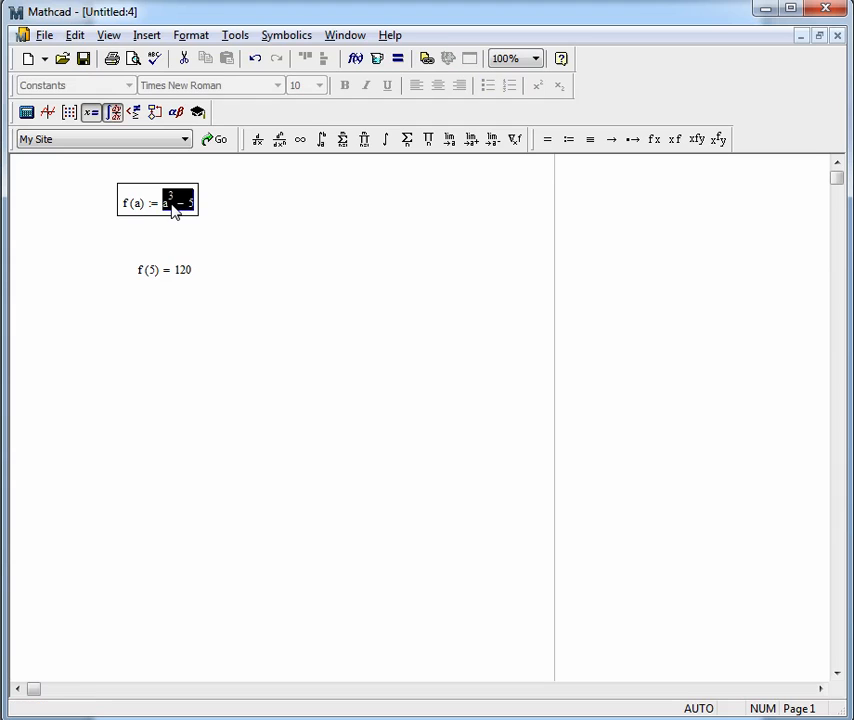
pyautogui.click(209, 231)
pyautogui.click(172, 197)
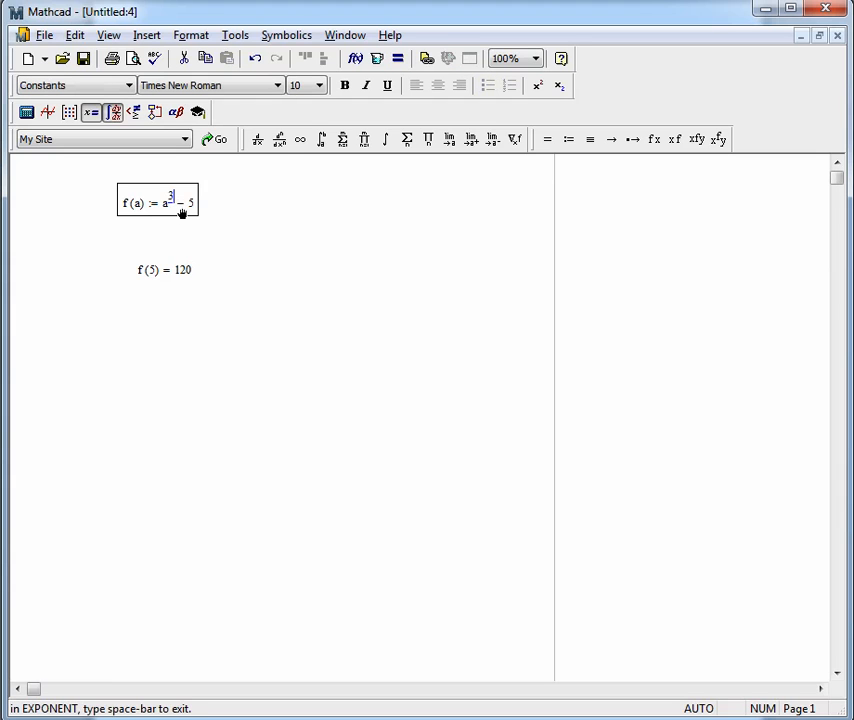
pyautogui.press('BackSpace')
pyautogui.write('2')
pyautogui.press('Right')
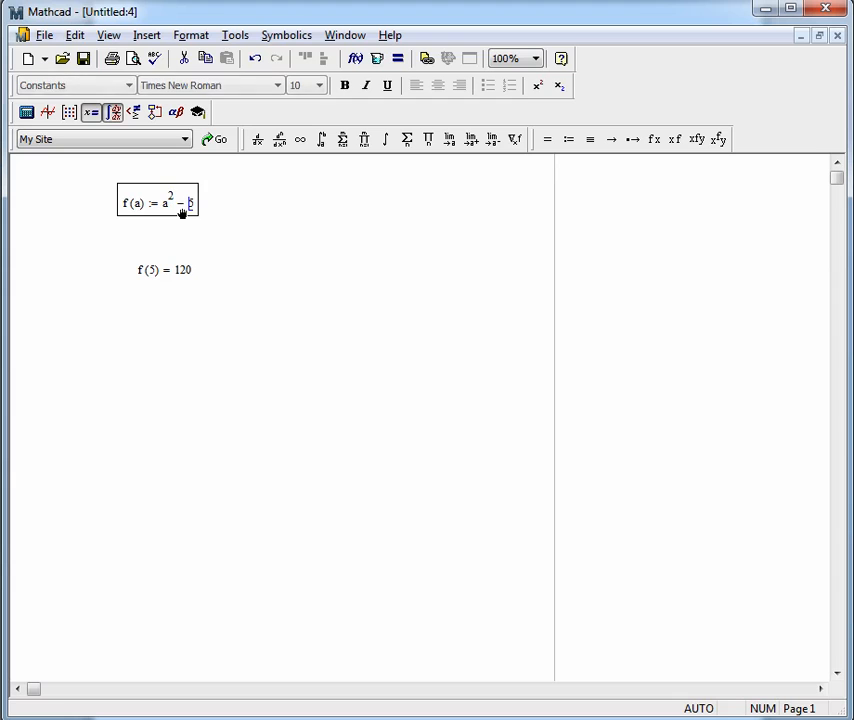
pyautogui.press('BackSpace')
pyautogui.write('+ 4')
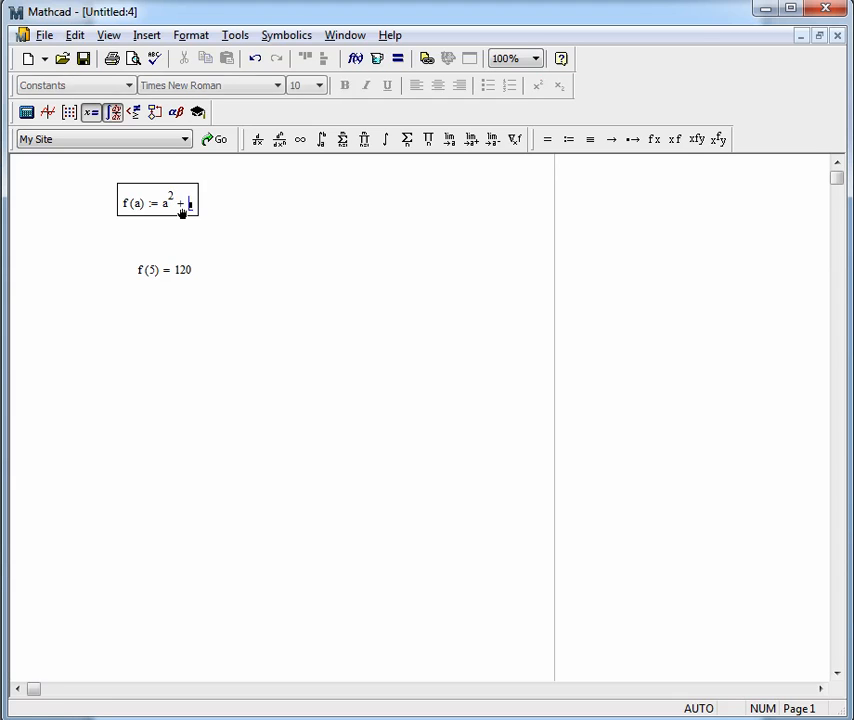
pyautogui.press('Return')
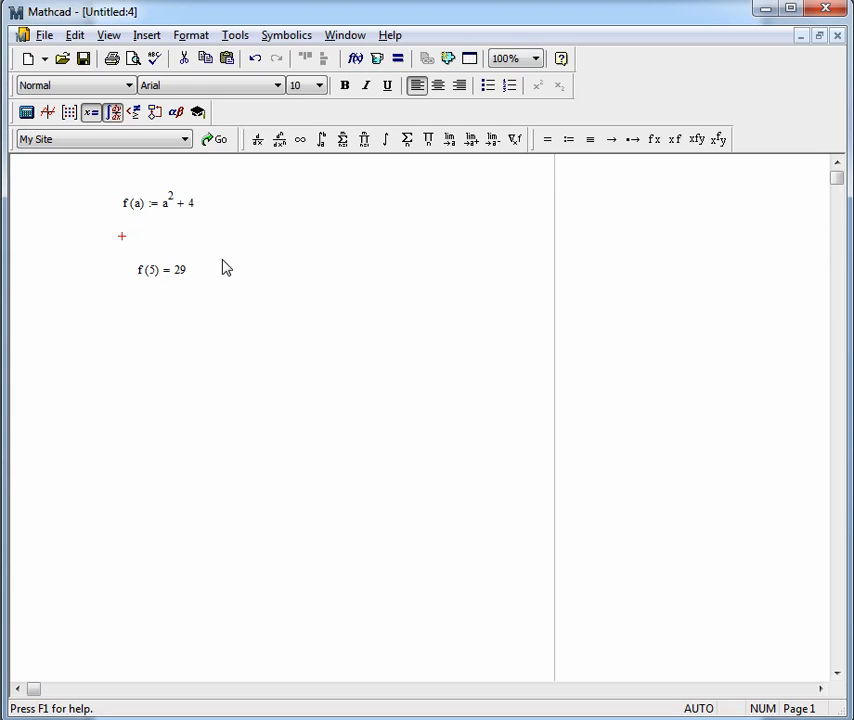
# Step: Switch to the view factor reference document and go to Table 13.2 with the coaxial parallel disks relations
pyautogui.hotkey('alt', 'Tab')
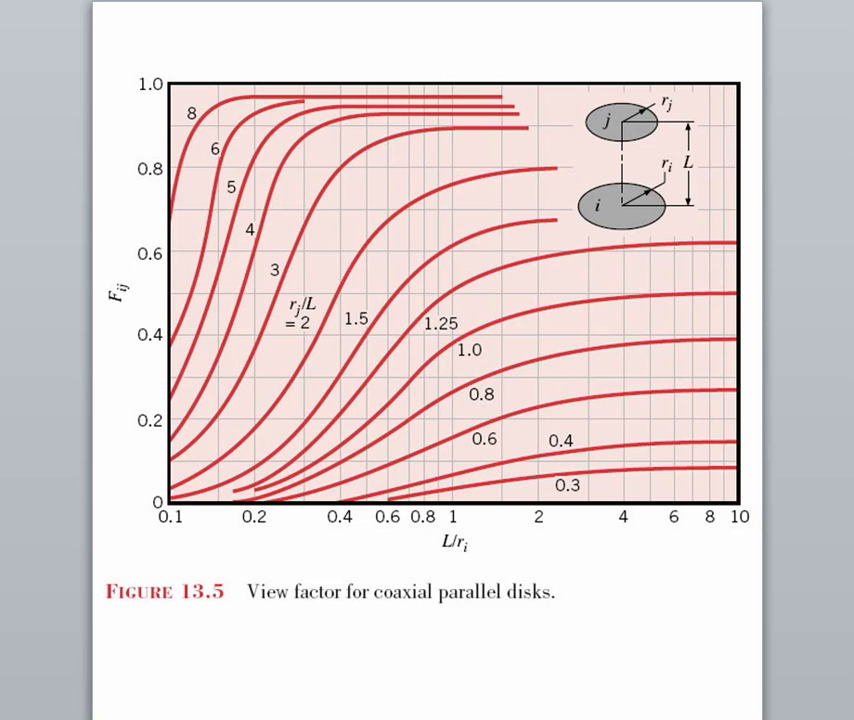
pyautogui.press('pageup')
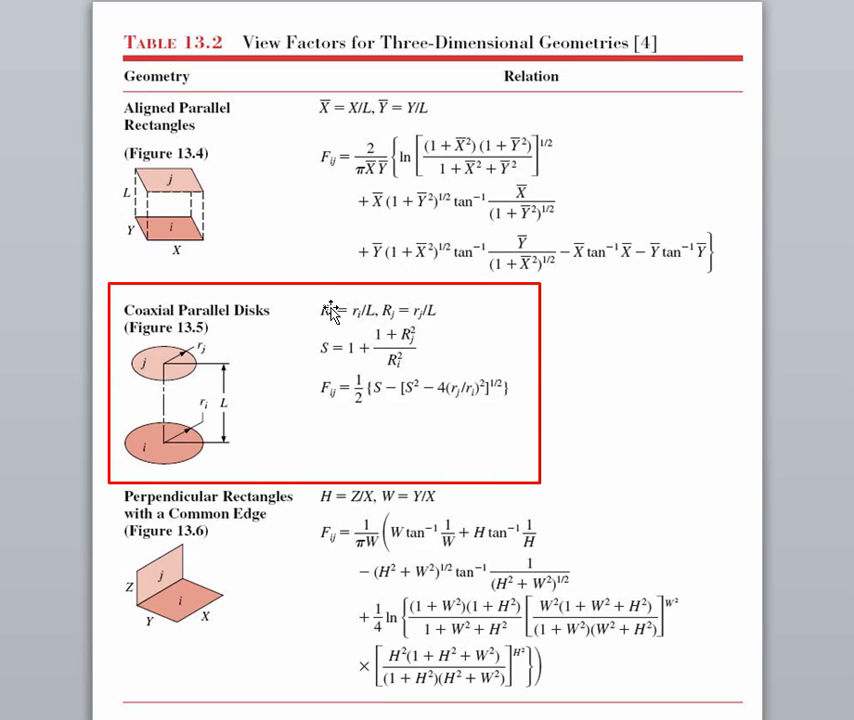
# Step: Switch back to Mathcad and re-enter the exponent 2 on a in the f(a) definition
pyautogui.hotkey('alt', 'Tab')
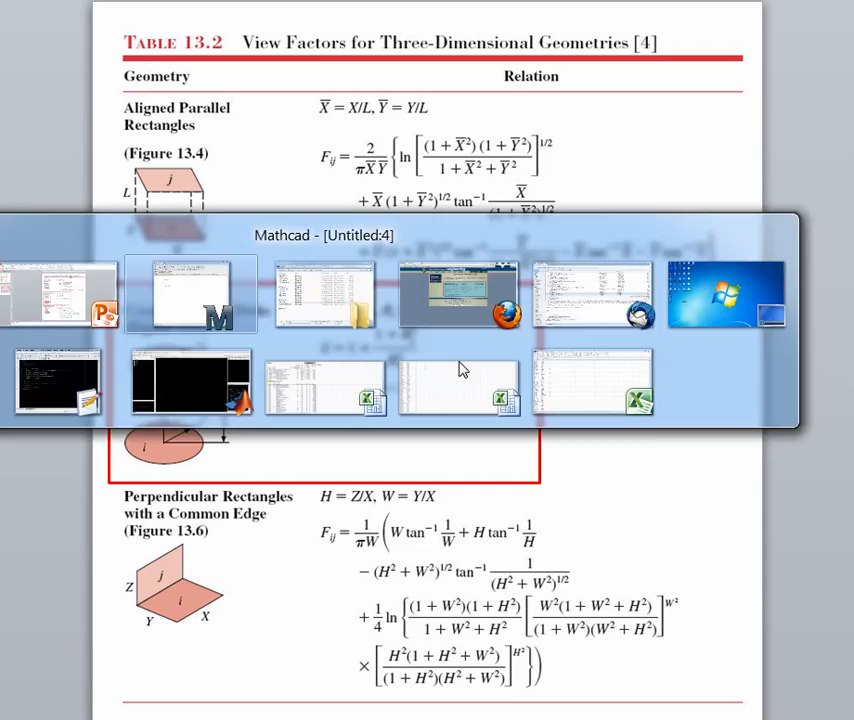
pyautogui.click(85, 311)
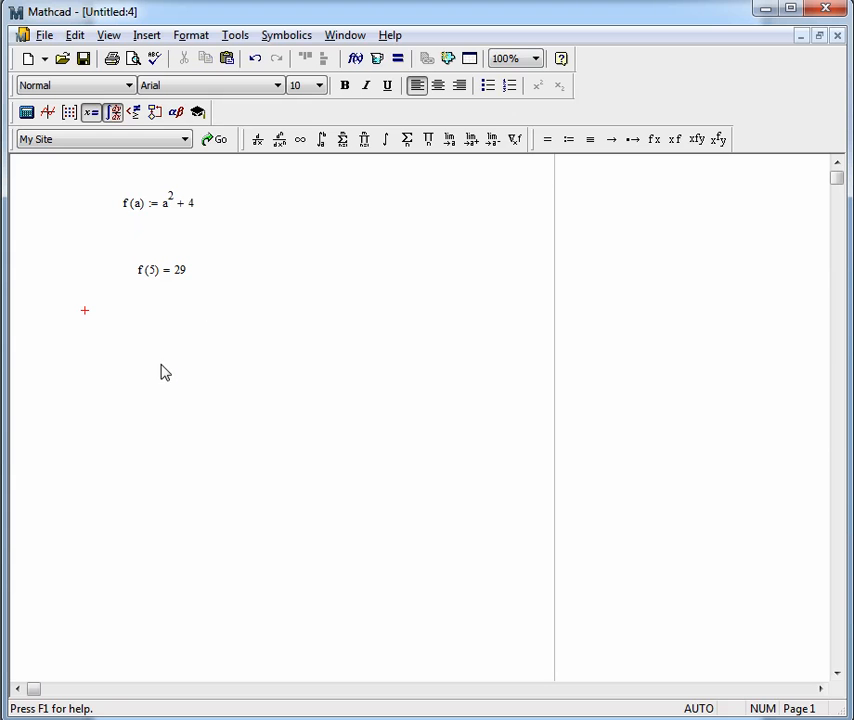
pyautogui.click(172, 205)
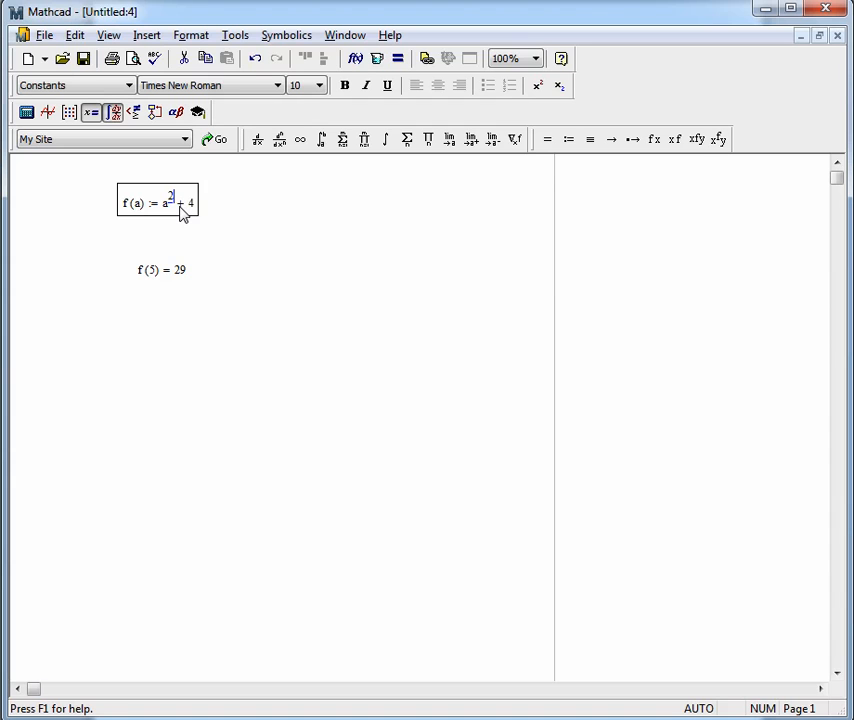
pyautogui.press('BackSpace')
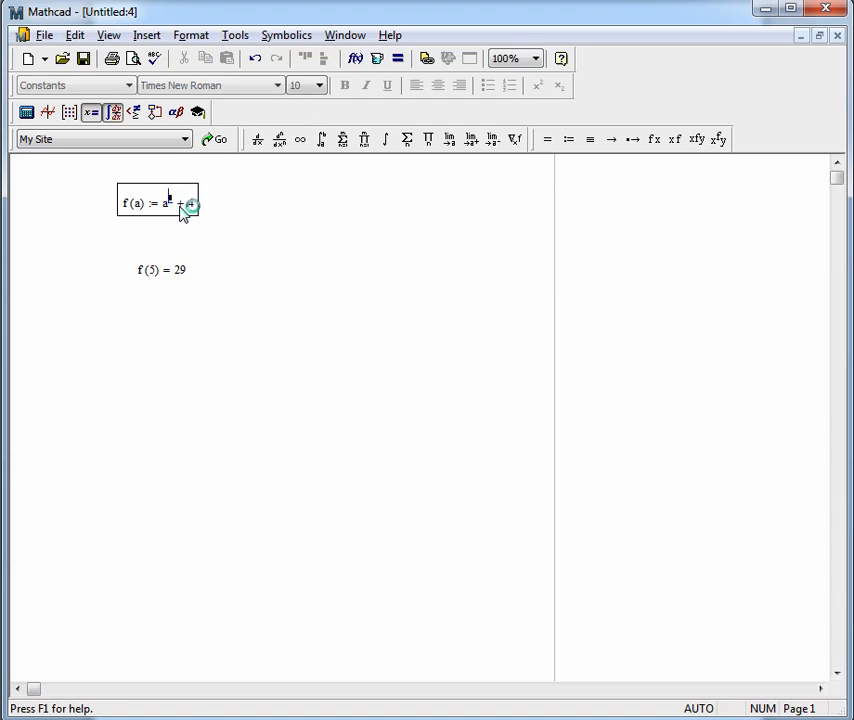
pyautogui.write('2')
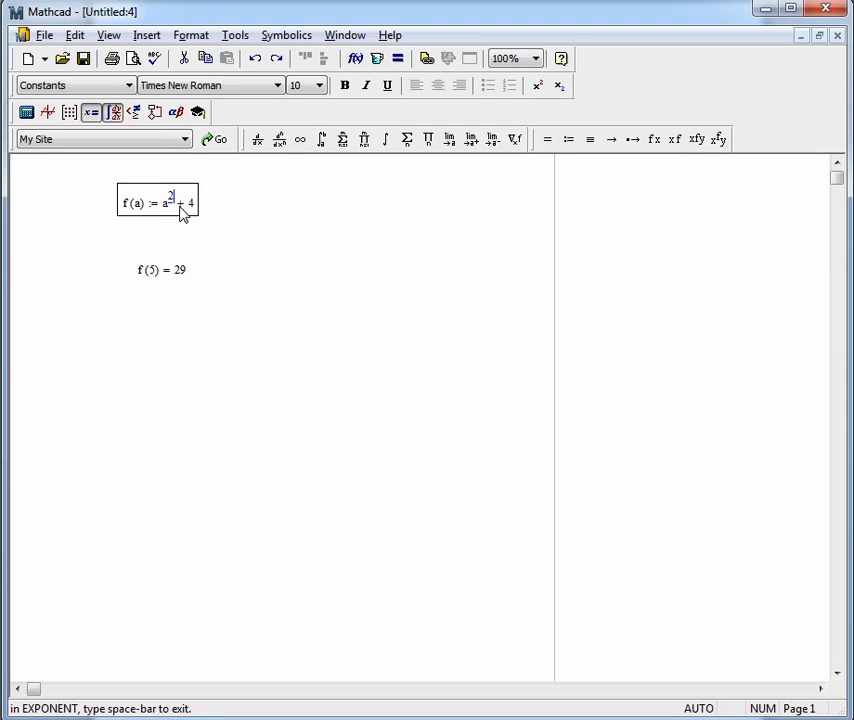
# Step: Delete the a² term from the right-hand side of the f(a) definition and undo the deletion
pyautogui.press('space')
pyautogui.press('space')
pyautogui.press('space')
pyautogui.press('Left')
pyautogui.press('Left')
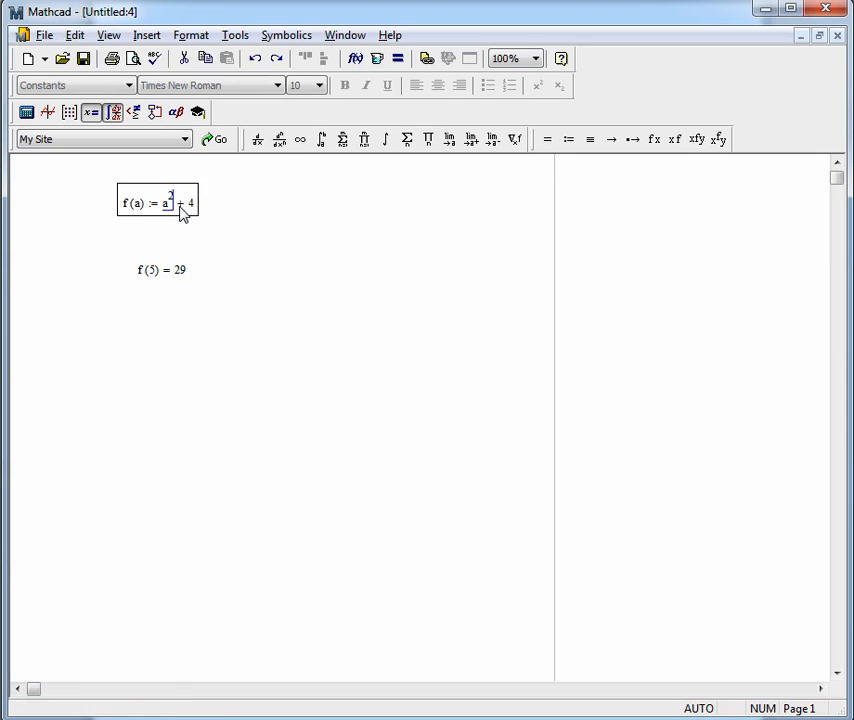
pyautogui.hotkey('shift', 'Left')
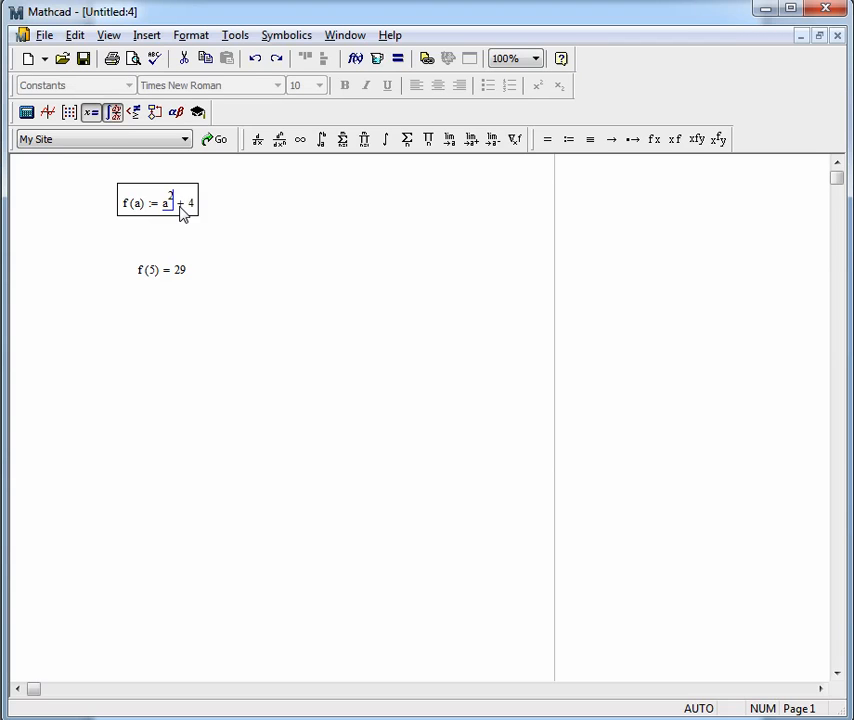
pyautogui.hotkey('shift', 'Left')
pyautogui.press('Delete')
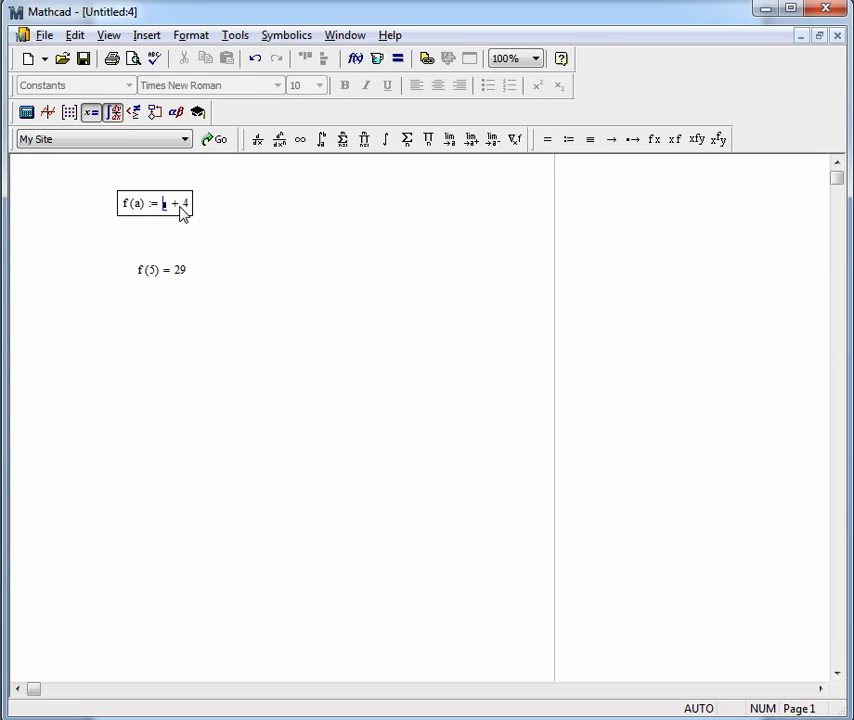
pyautogui.hotkey('ctrl', 'z')
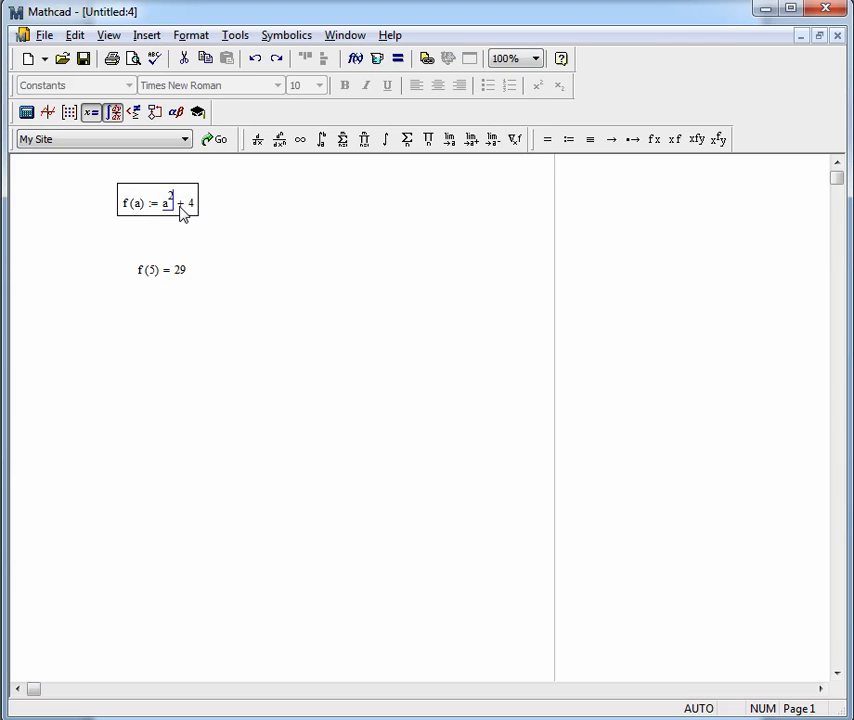
# Step: Select the whole f(a) definition, cut it and paste it back in the same place
pyautogui.press('space')
pyautogui.press('space')
pyautogui.press('space')
pyautogui.press('space')
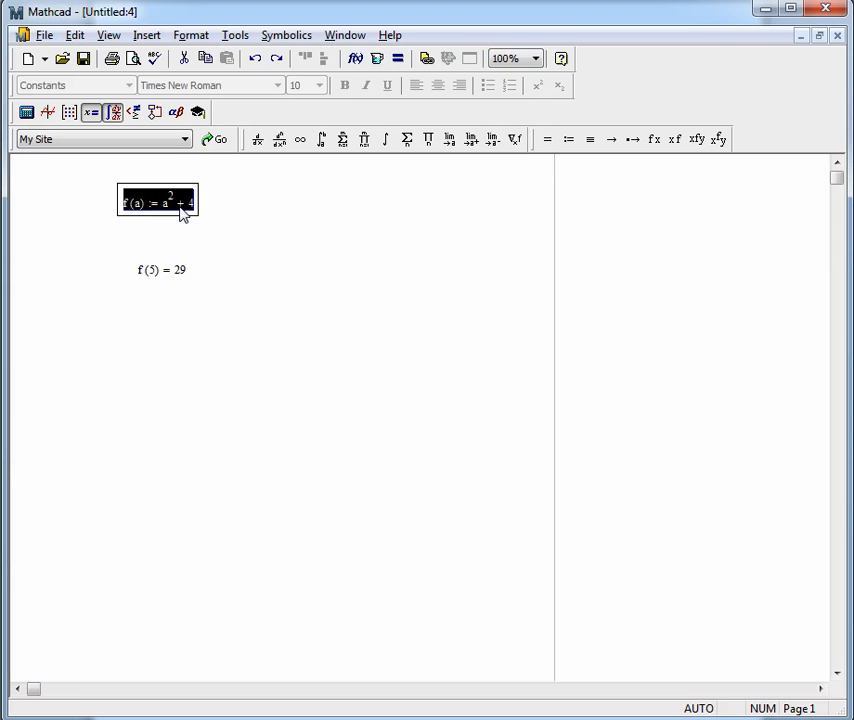
pyautogui.hotkey('ctrl', 'x')
pyautogui.hotkey('ctrl', 'v')
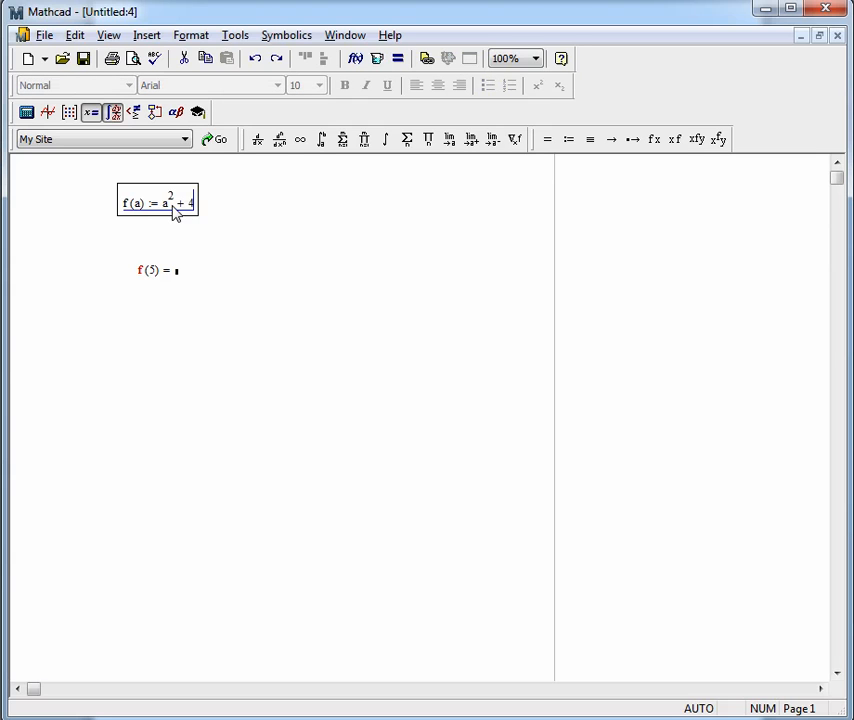
# Step: Place the editing cursor at the a² term of the f(a) definition, widen its selection and flip its insertion side
pyautogui.click(172, 208)
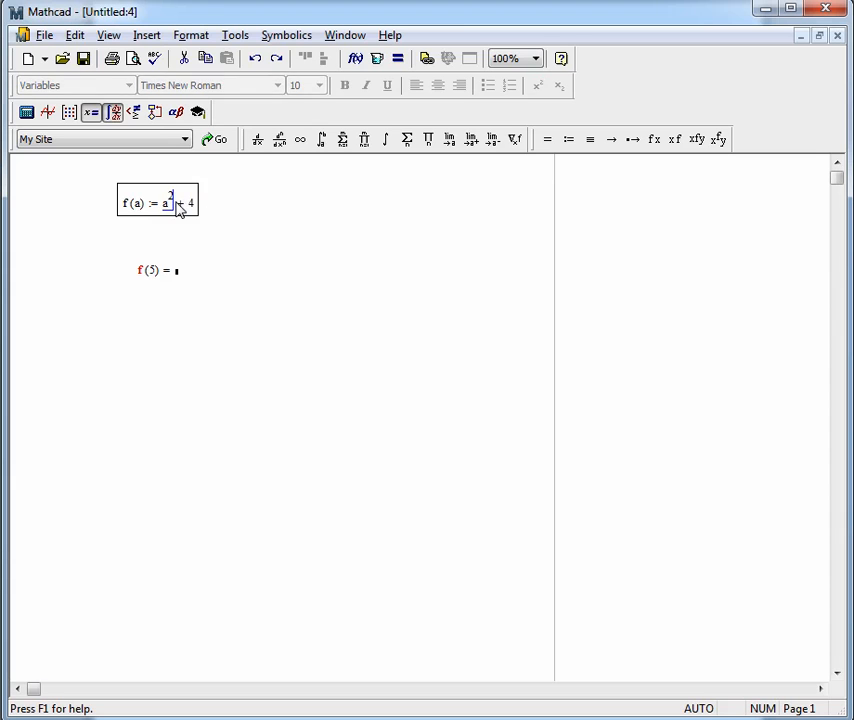
pyautogui.press('space')
pyautogui.press('Insert')
# Step: Enter the expression x² in the blank area beside the f(a) definition
pyautogui.click(272, 238)
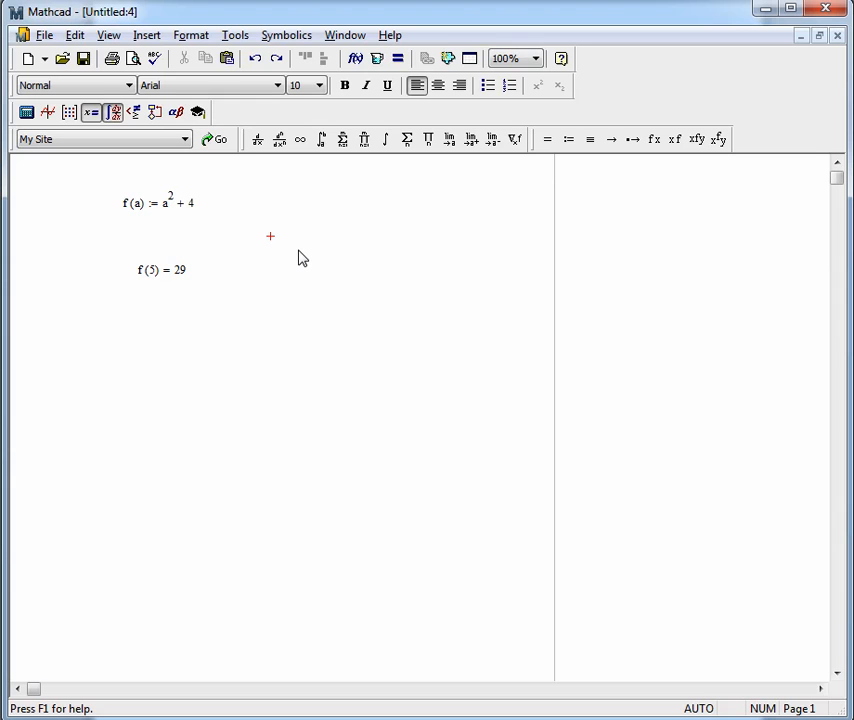
pyautogui.write('x')
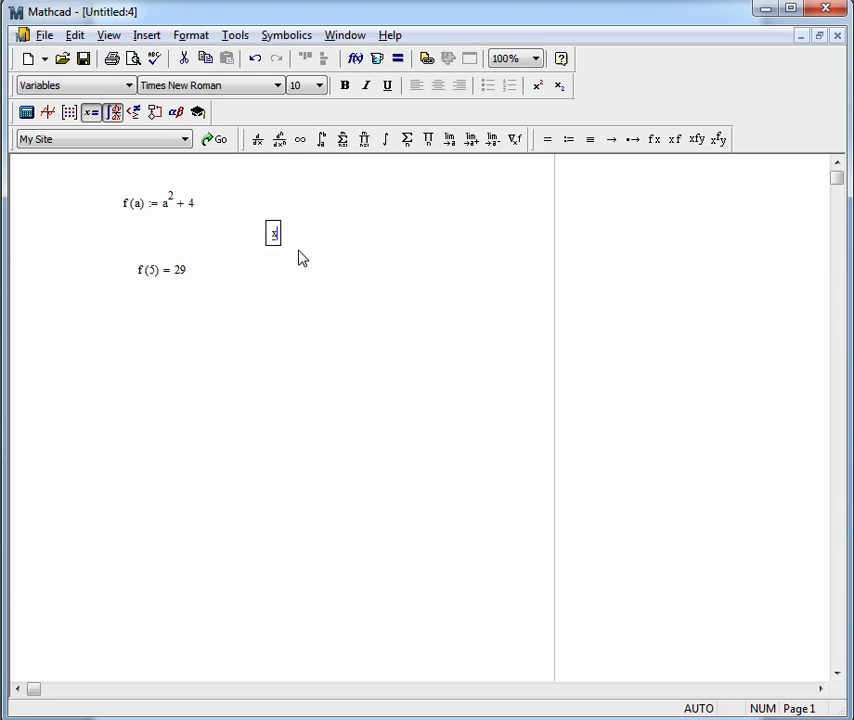
pyautogui.write('^2')
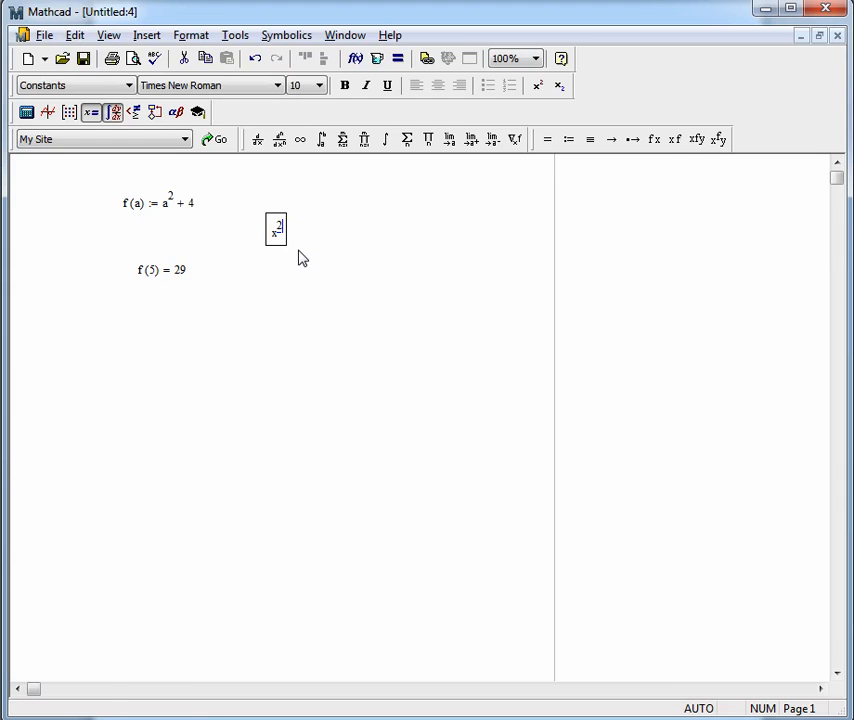
pyautogui.press('Right')
pyautogui.press('Right')
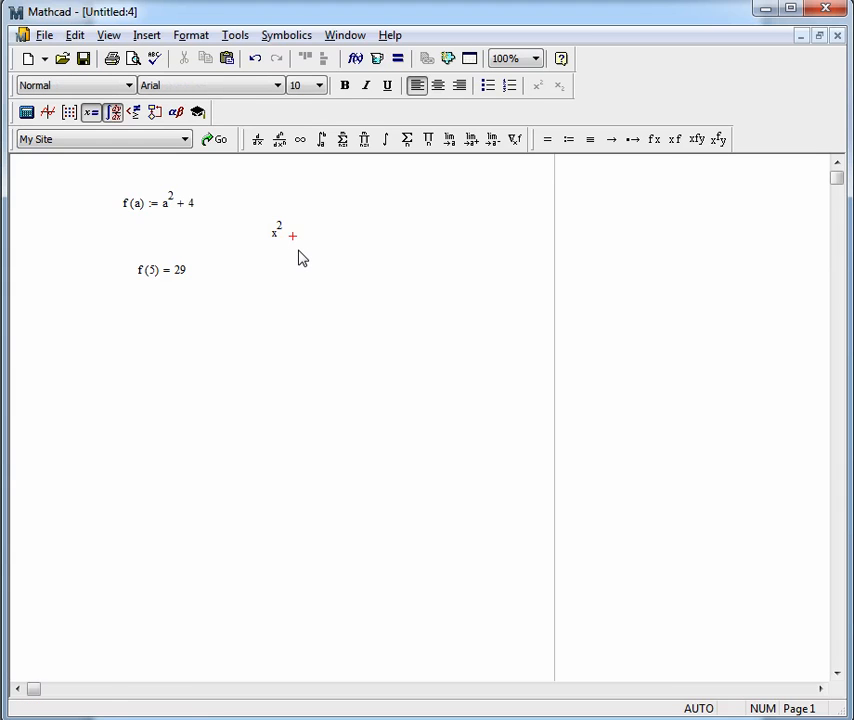
# Step: Enter x as a separate expression beside x², add the exponent 2 to it and remove that exponent again
pyautogui.write('x')
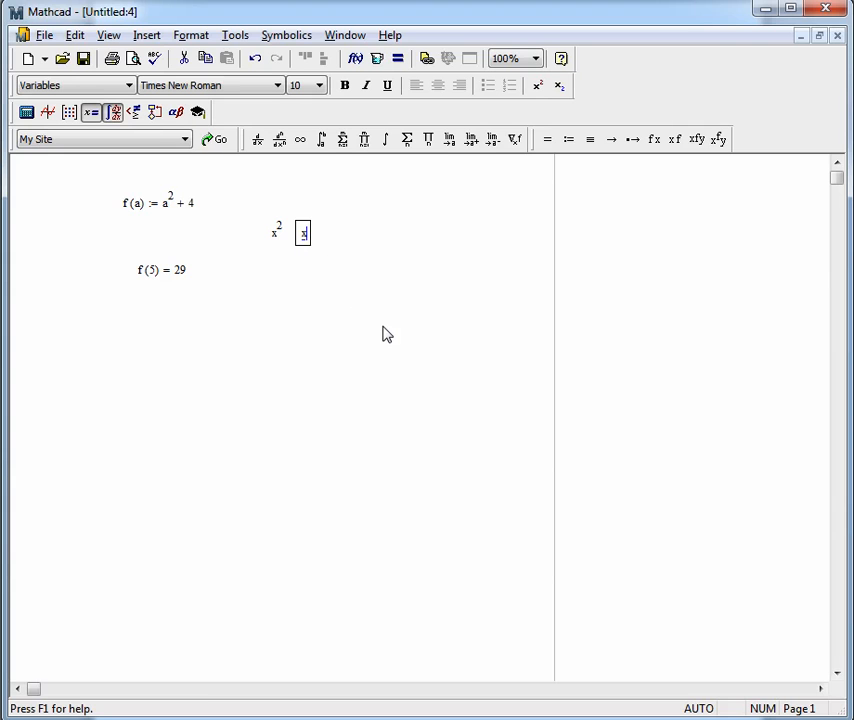
pyautogui.press('^')
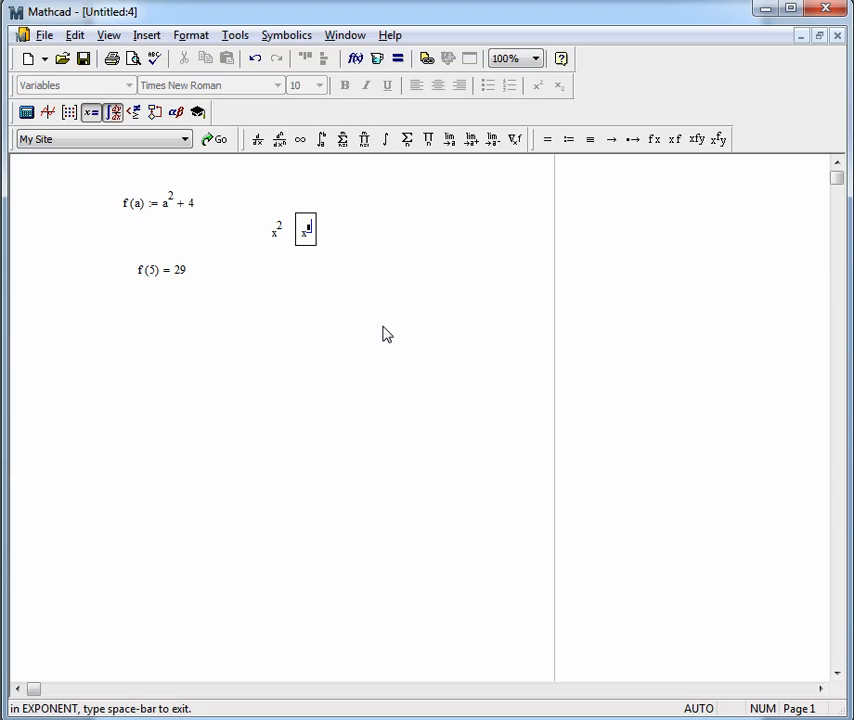
pyautogui.write('2')
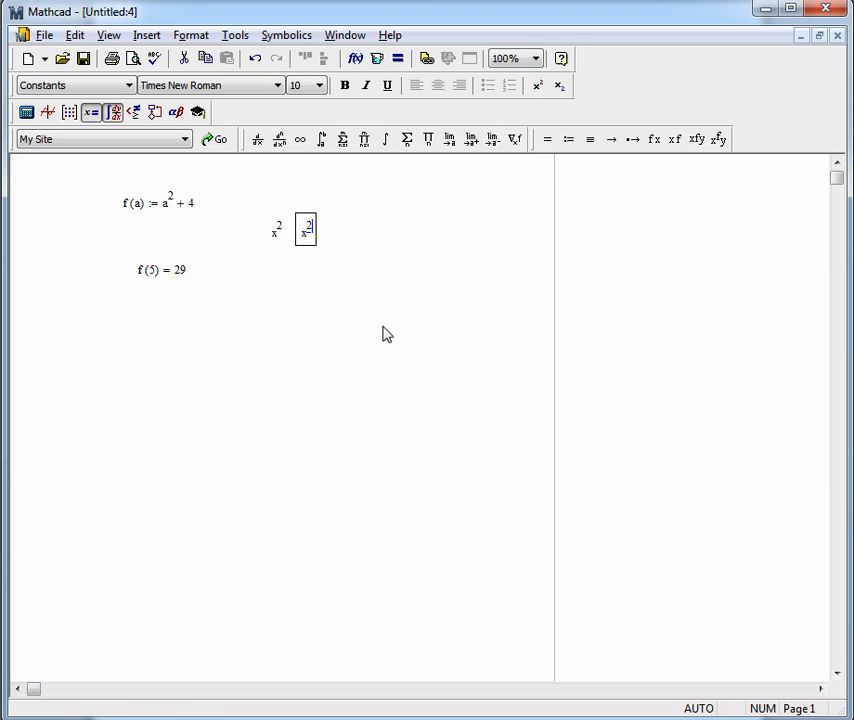
pyautogui.press('BackSpace')
pyautogui.press('BackSpace')
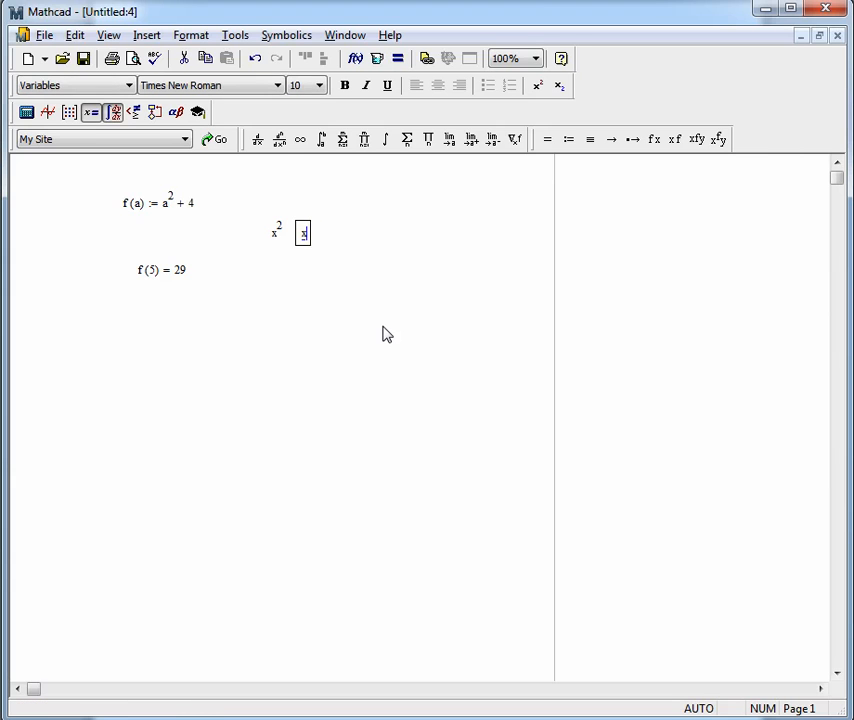
# Step: Turn the separate x into an exponent with base 2, so the expression reads 2ˣ
pyautogui.press('Left')
pyautogui.write('^')
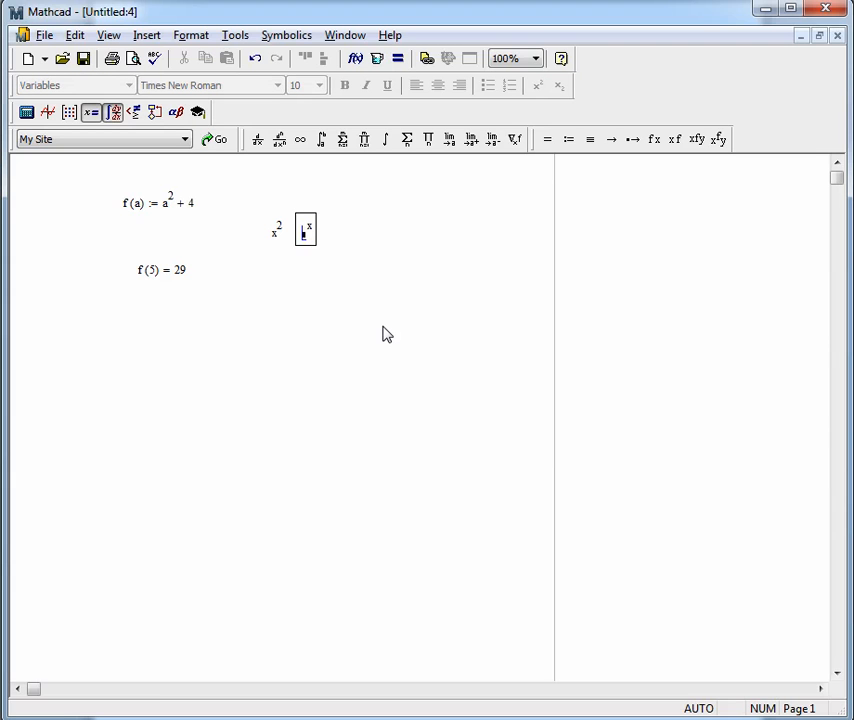
pyautogui.write('2')
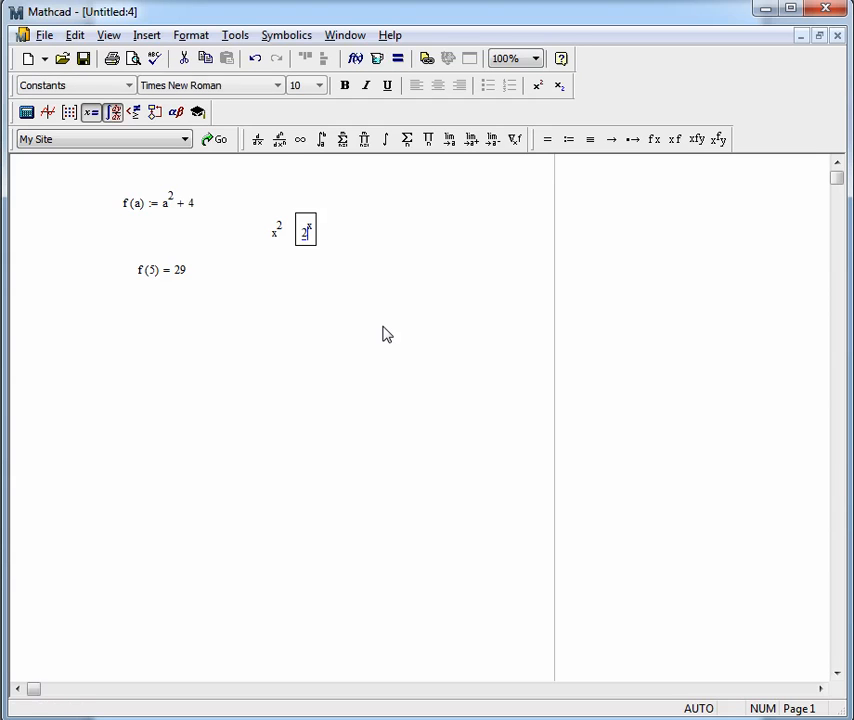
pyautogui.click(301, 348)
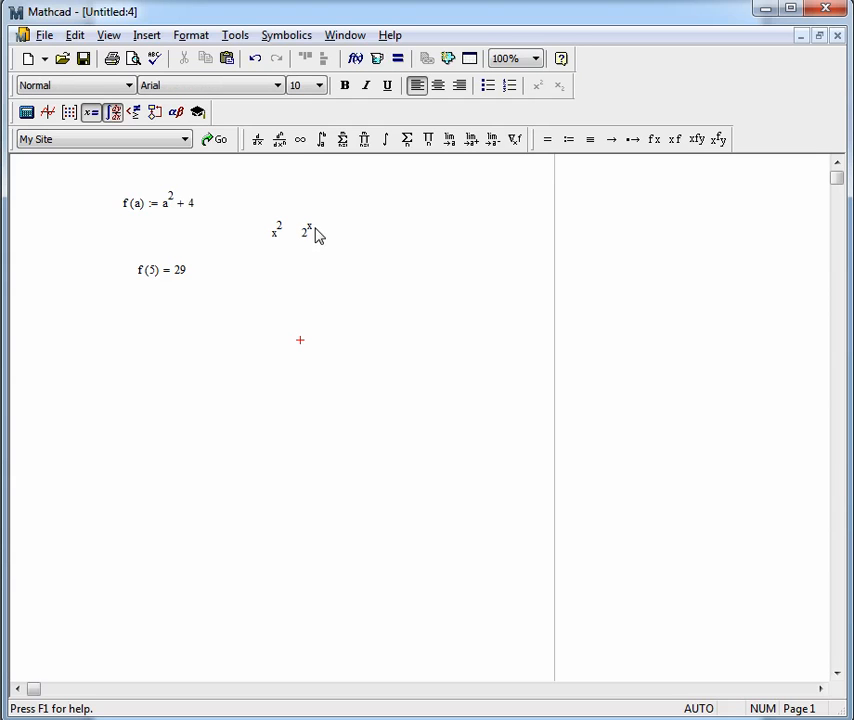
# Step: Select the whole f(a) definition starting from its constant 4 and clear the selection
pyautogui.click(189, 205)
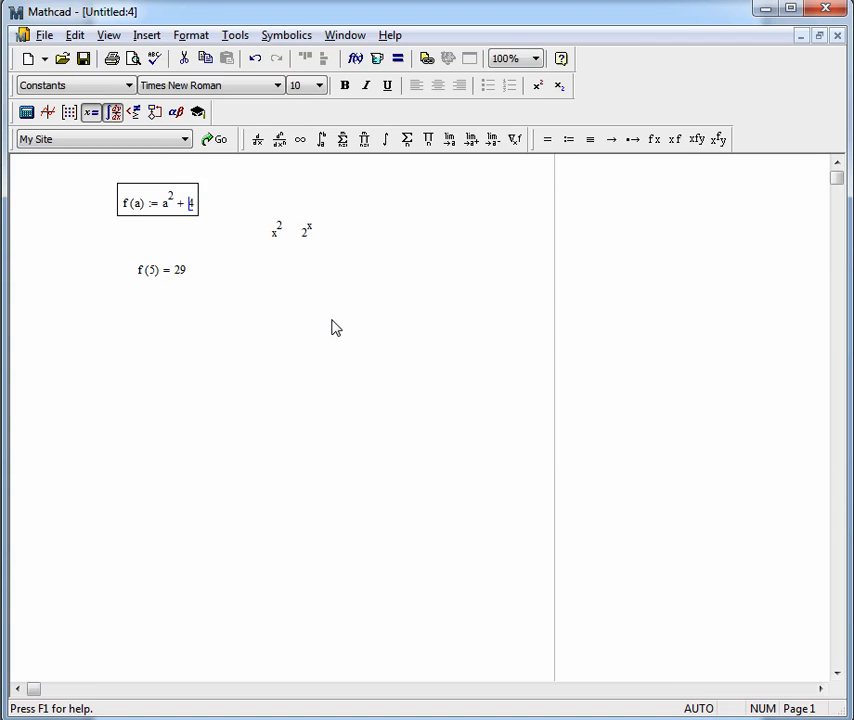
pyautogui.moveTo(189, 213); pyautogui.dragTo(164, 209)
pyautogui.click(166, 207)
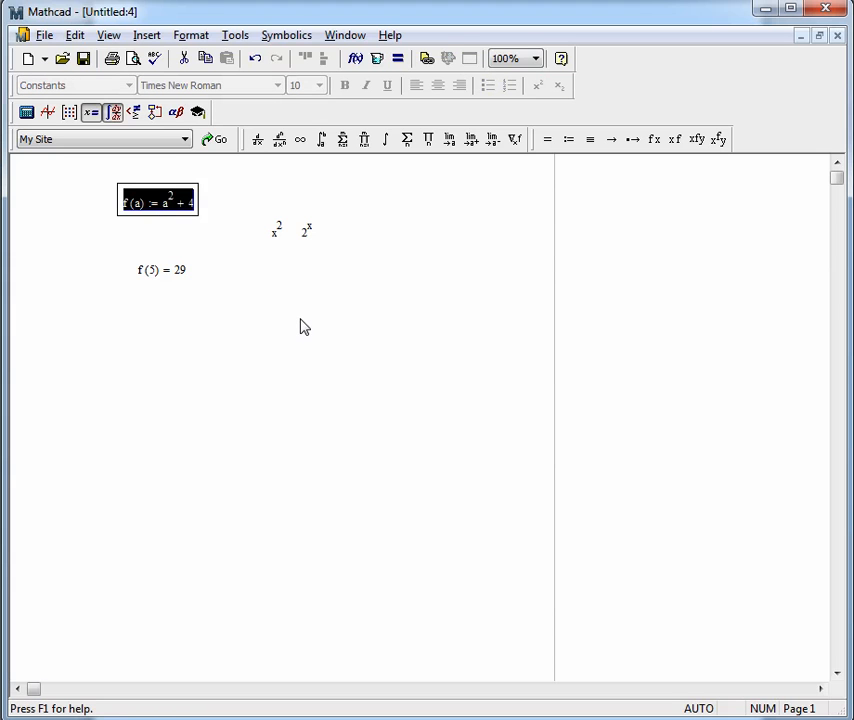
pyautogui.click(255, 272)
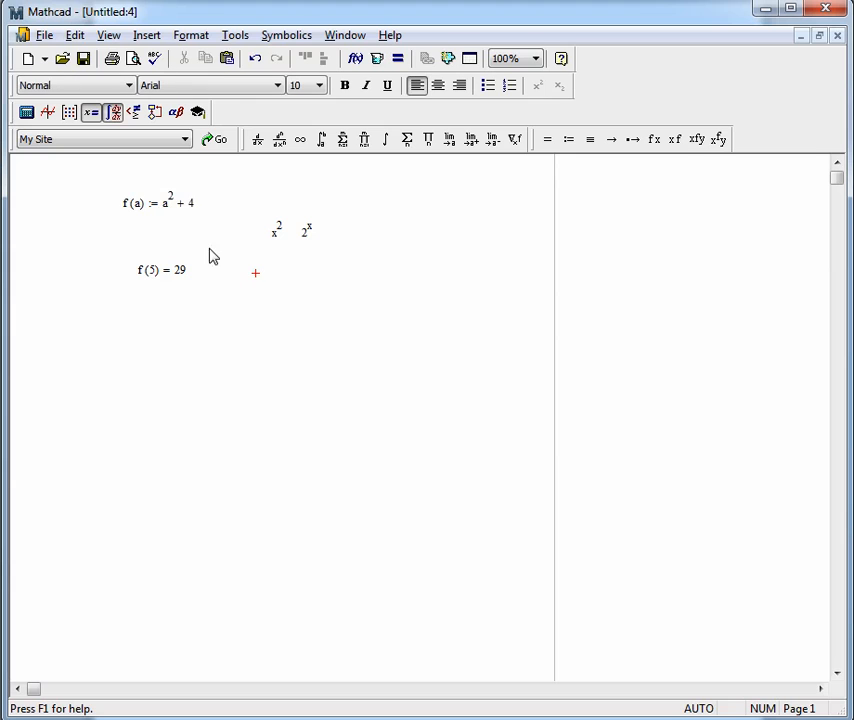
# Step: Expand the editing selection from the exponent to the entire f(a) definition and flip the cursor's insertion side
pyautogui.click(178, 201)
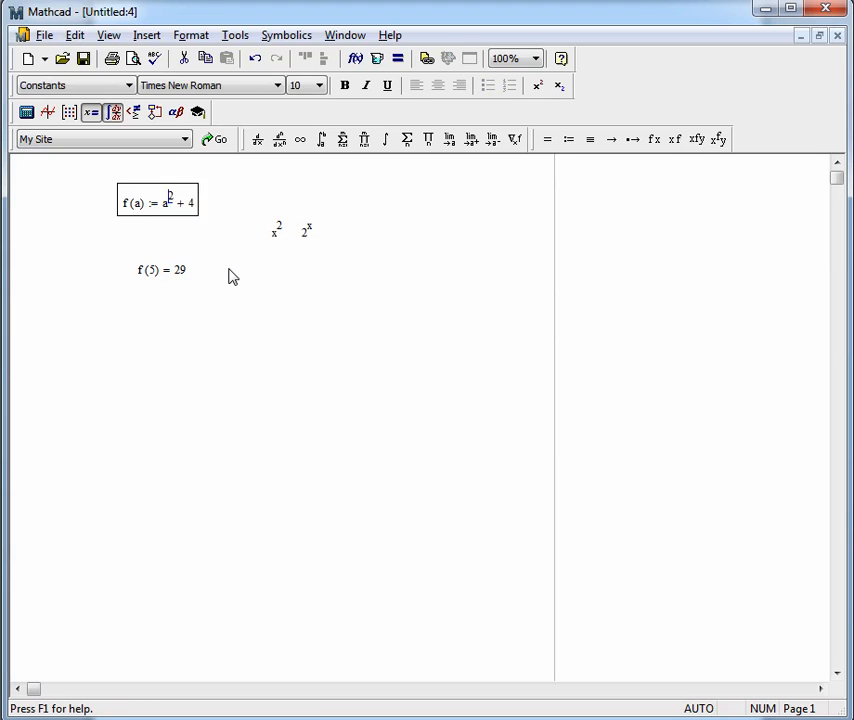
pyautogui.press('space')
pyautogui.press('space')
pyautogui.press('space')
pyautogui.press('space')
pyautogui.press('space')
pyautogui.press('space')
pyautogui.press('space')
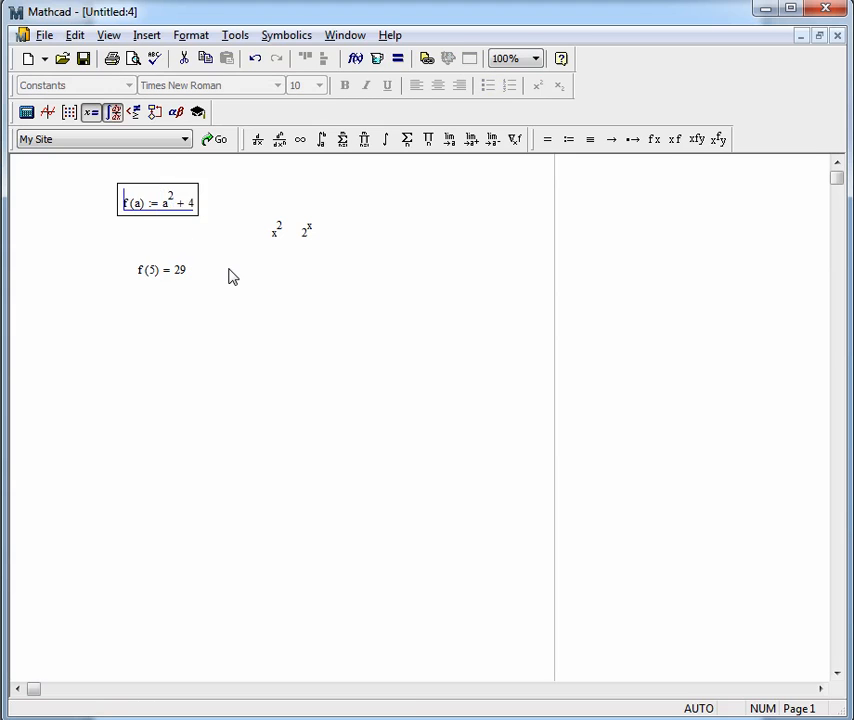
pyautogui.press('Insert')
# Step: Move the editing cursor back and forth through the terms of the f(a) definition and out of the expression
pyautogui.press('Right')
pyautogui.press('Right')
pyautogui.press('Right')
pyautogui.press('Right')
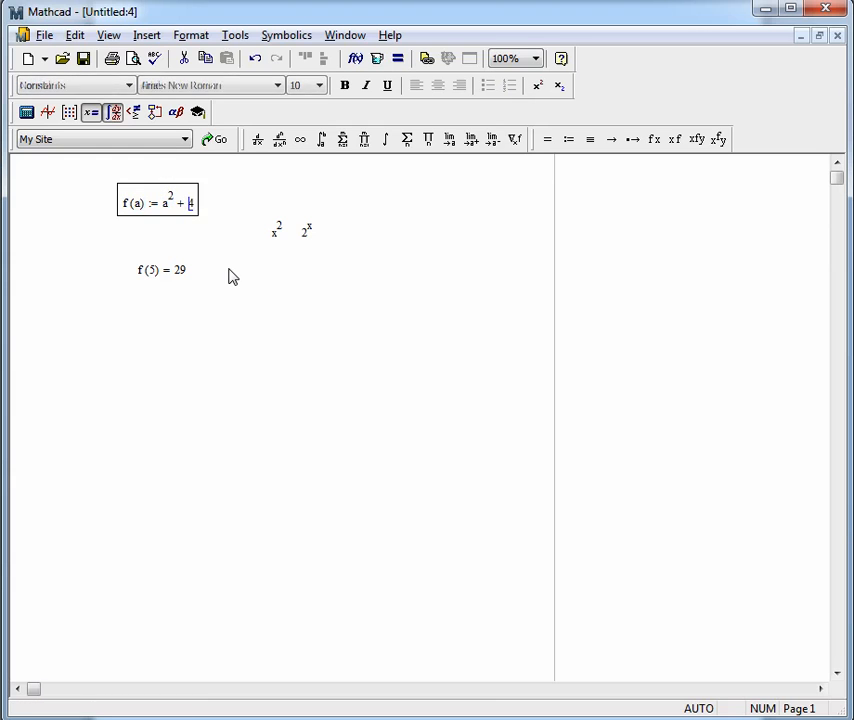
pyautogui.press('Left')
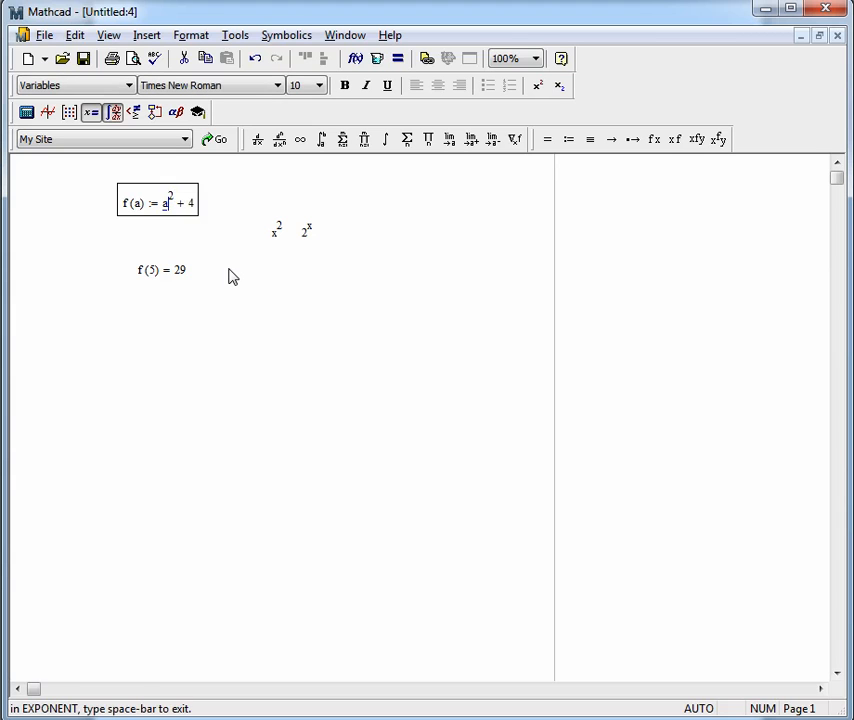
pyautogui.press('Right')
pyautogui.press('Right')
pyautogui.press('Right')
pyautogui.press('Down')
pyautogui.press('Down')
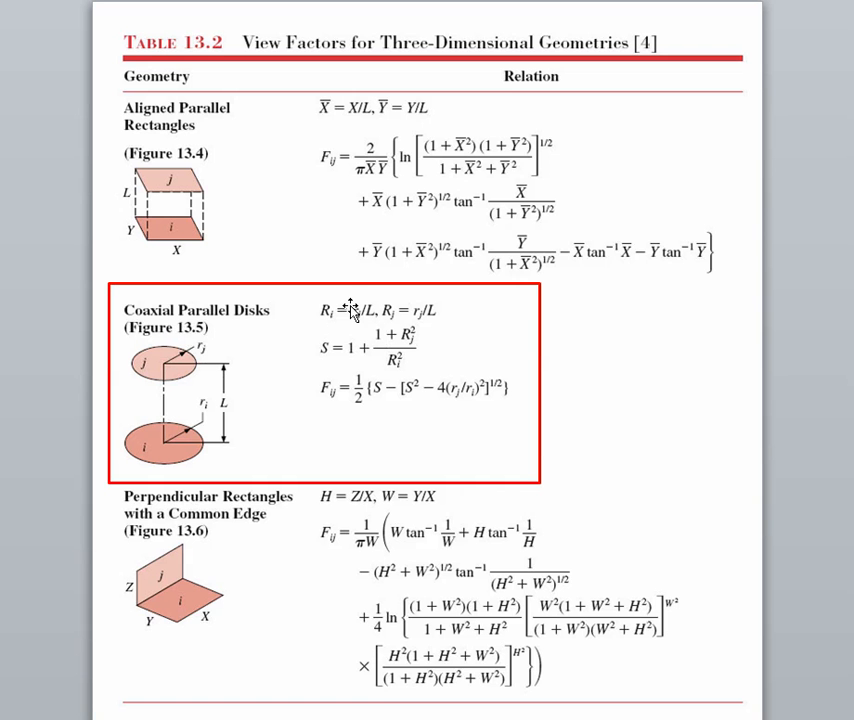
# Step: Switch to Mathcad and enter R with i formatted as a subscript, in a new region below f(5)
pyautogui.hotkey('alt', 'Tab')
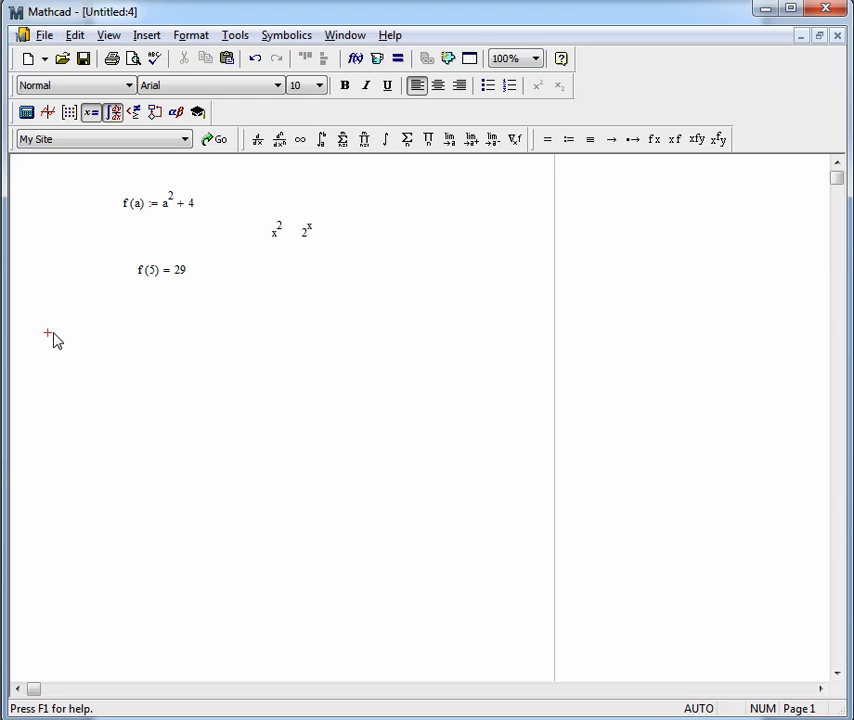
pyautogui.write('F')
pyautogui.hotkey('alt', 'Tab')
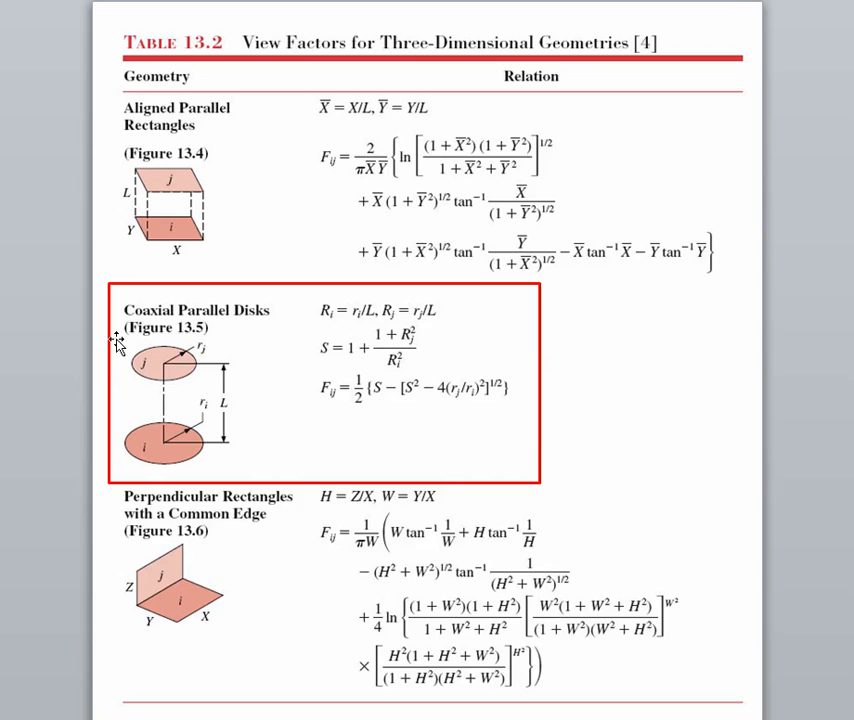
pyautogui.hotkey('alt', 'Tab')
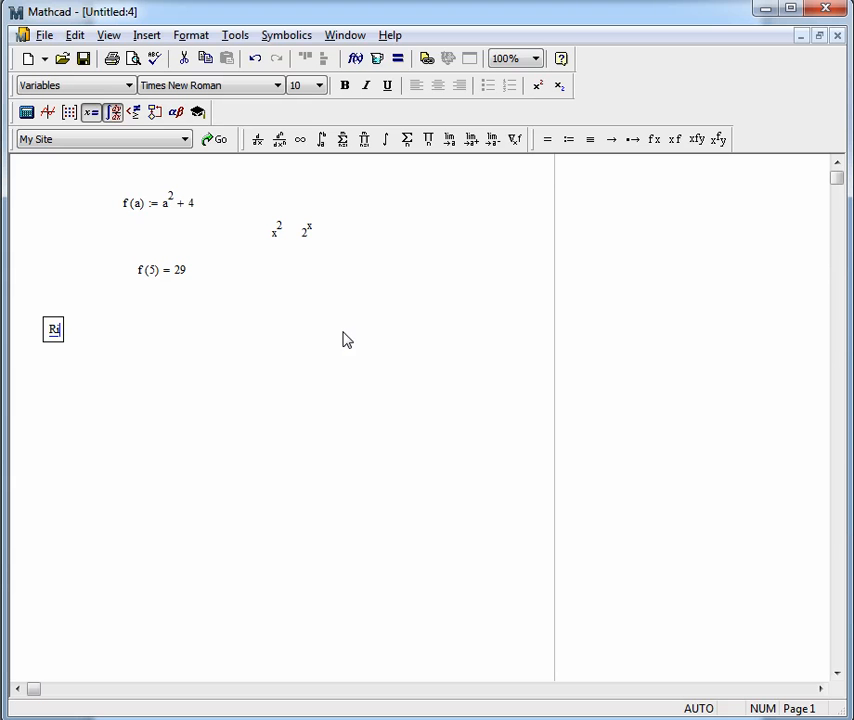
pyautogui.press('BackSpace')
pyautogui.click(560, 87)
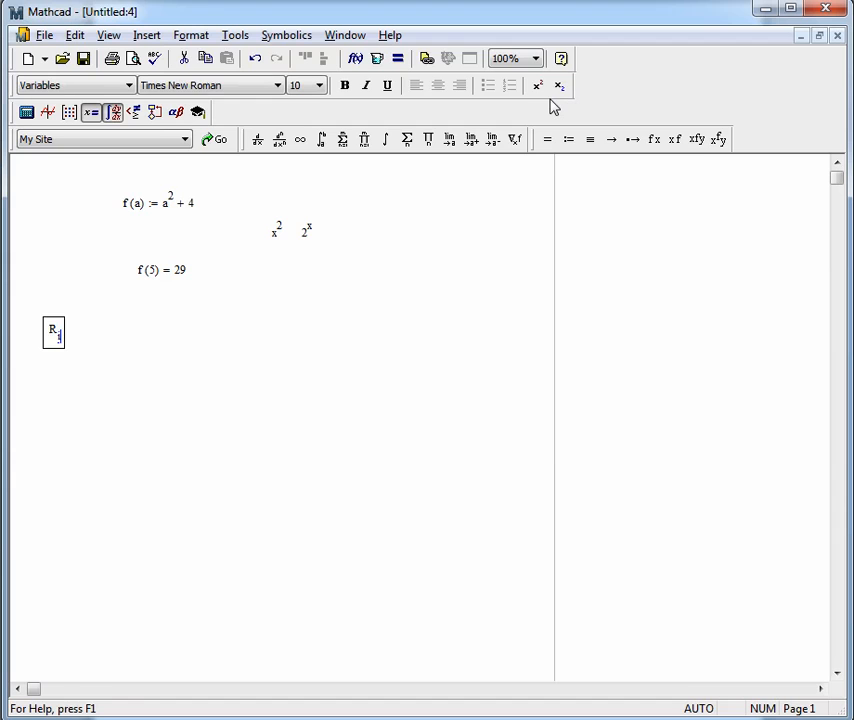
pyautogui.write('i')
pyautogui.press('Return')
# Step: Start a separate expression beside the existing Rᵢ, entering R with i as a literal subscript
pyautogui.press('Right')
pyautogui.press('Right')
pyautogui.press('Right')
pyautogui.press('Right')
pyautogui.write('R')
pyautogui.press('.')
pyautogui.write('i')
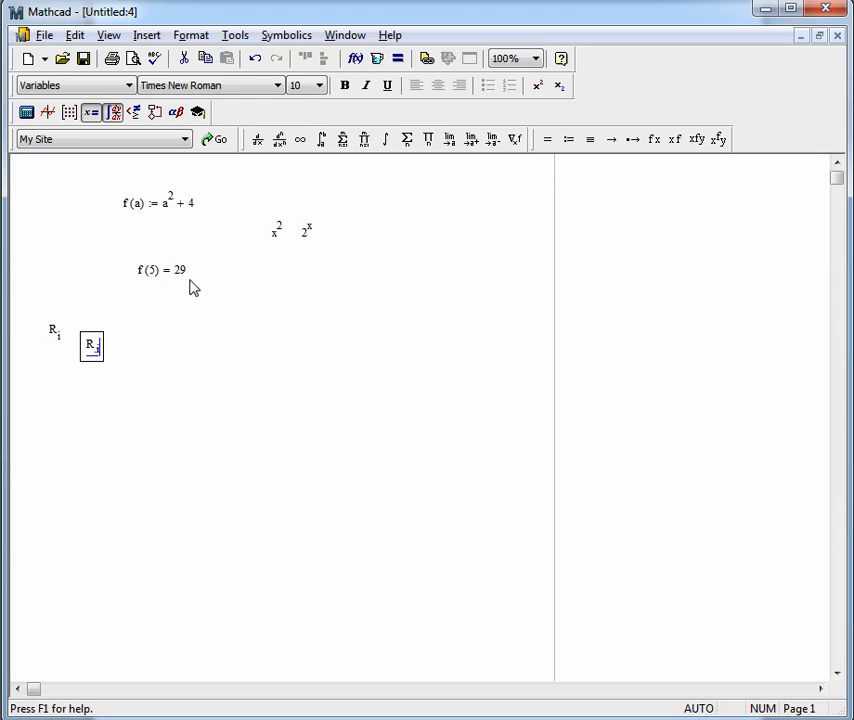
# Step: Give the new Rᵢ function the arguments rᵢ and L, followed by the definition operator
pyautogui.write(':')
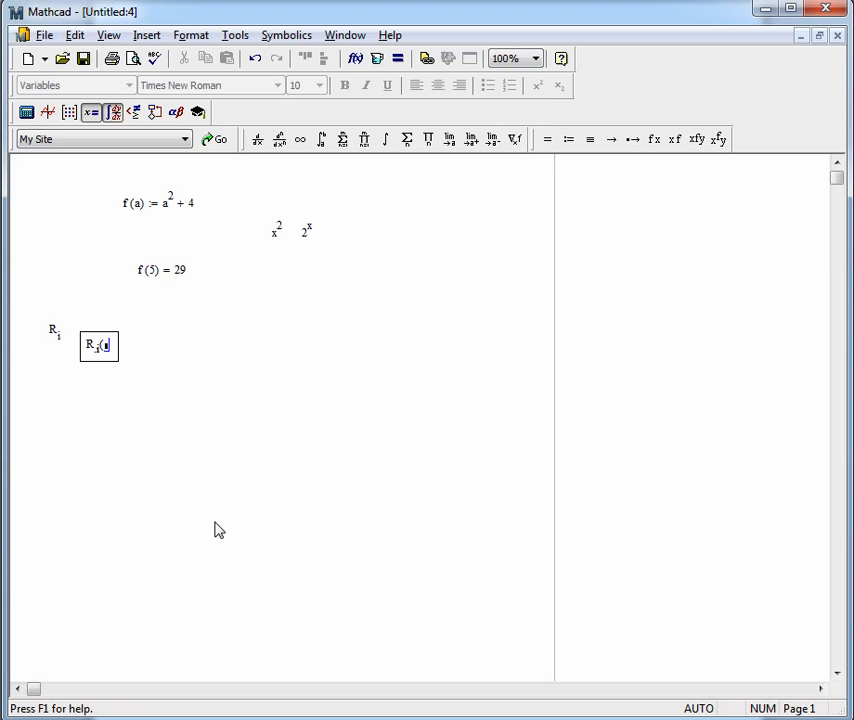
pyautogui.write('r')
pyautogui.write('.i,')
pyautogui.hotkey('alt', 'Tab')
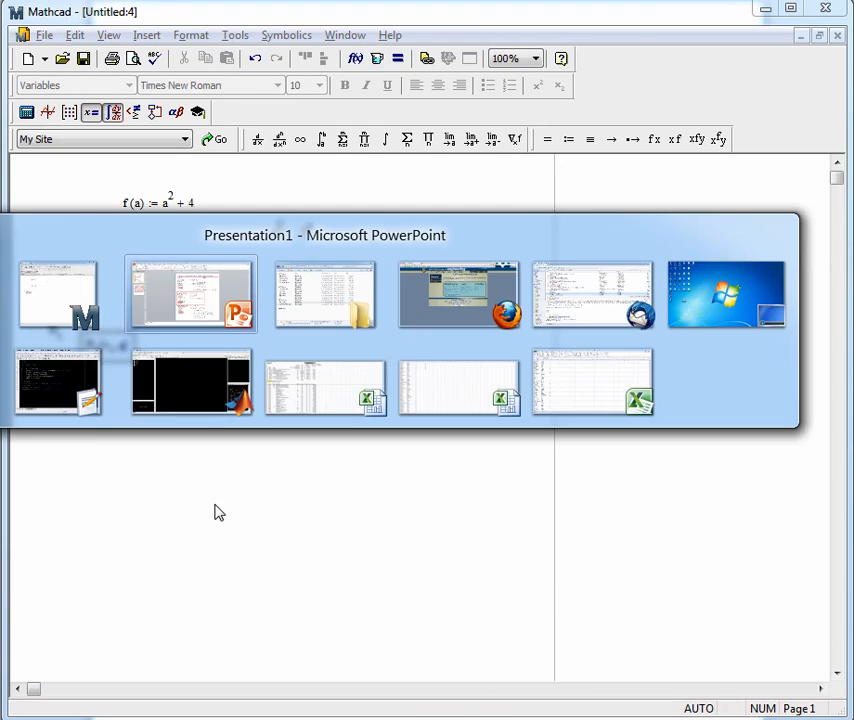
pyautogui.hotkey('alt', 'Tab')
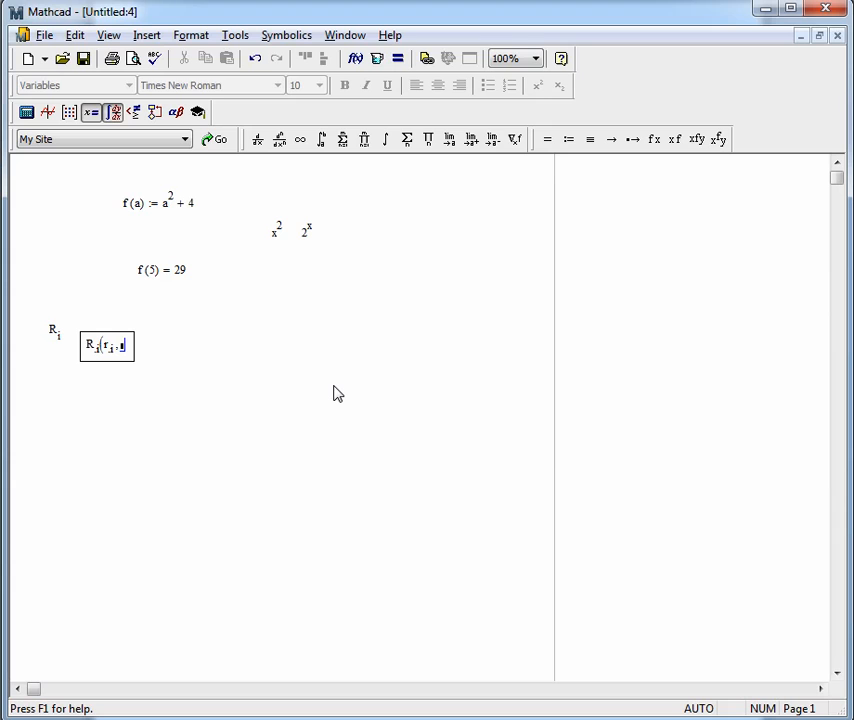
pyautogui.write('L) ')
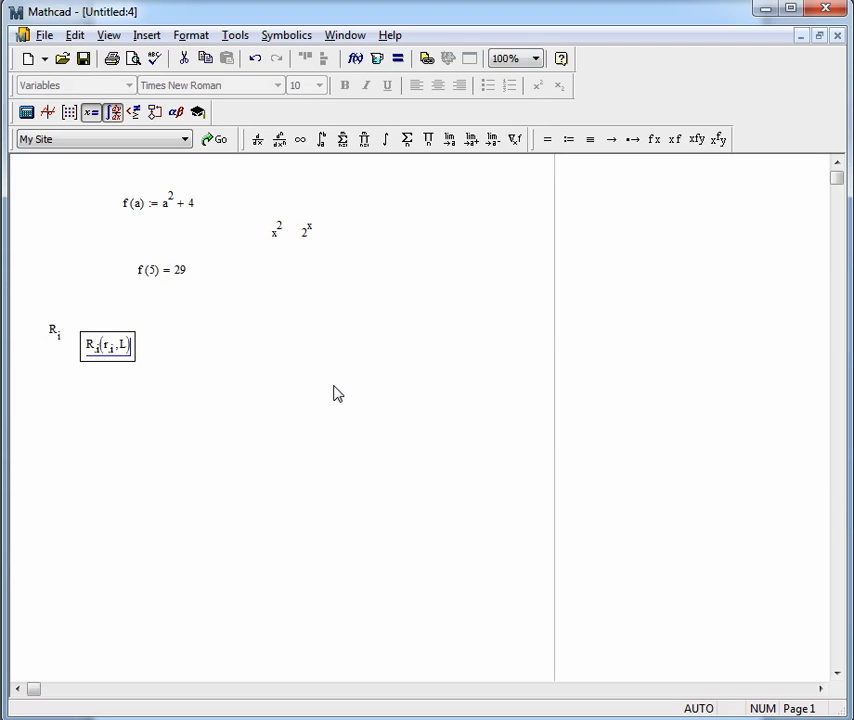
pyautogui.write(':=')
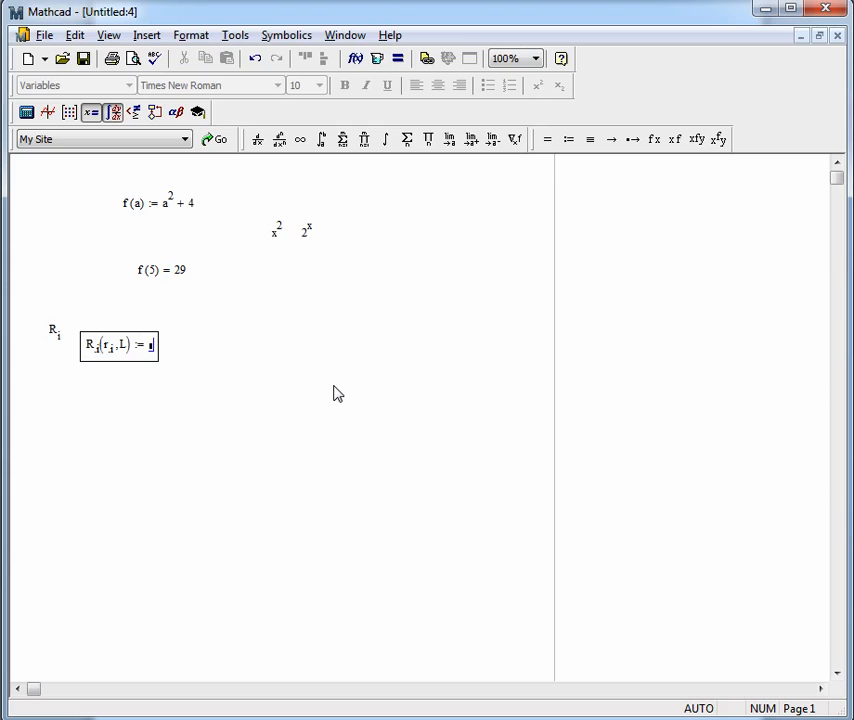
# Step: Check the disk relations in Table 13.2 and complete the Rᵢ(rᵢ, L) definition with rᵢ divided by L
pyautogui.hotkey('alt', 'Tab')
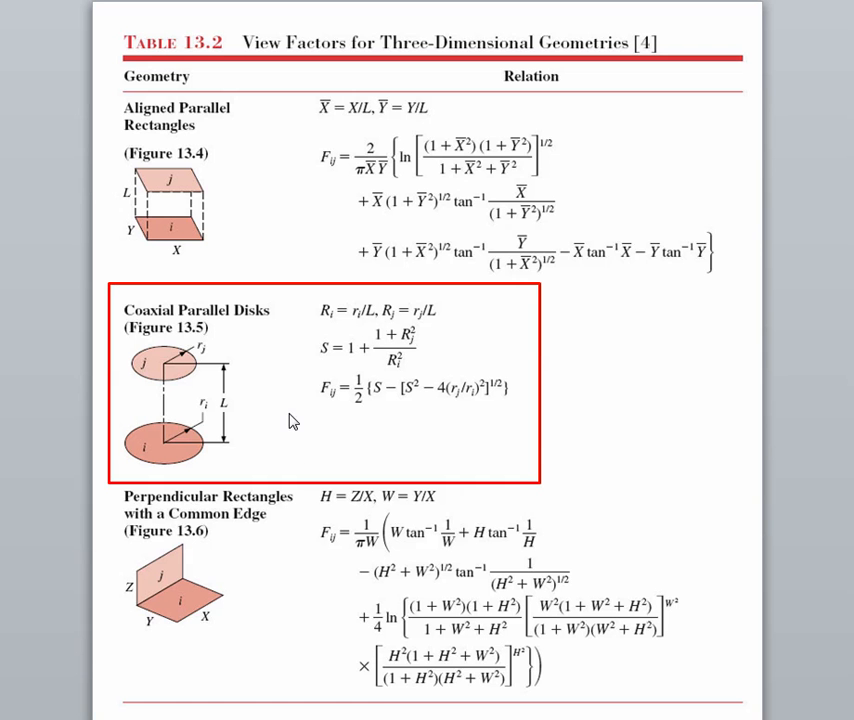
pyautogui.hotkey('alt', 'Tab')
pyautogui.write('r.i/')
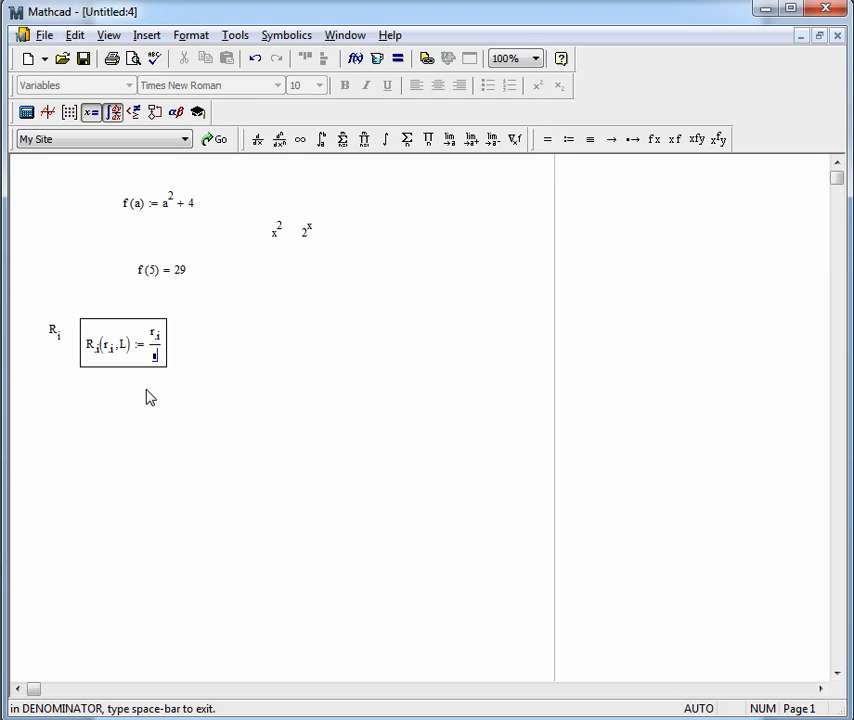
pyautogui.write('L')
pyautogui.press('Return')
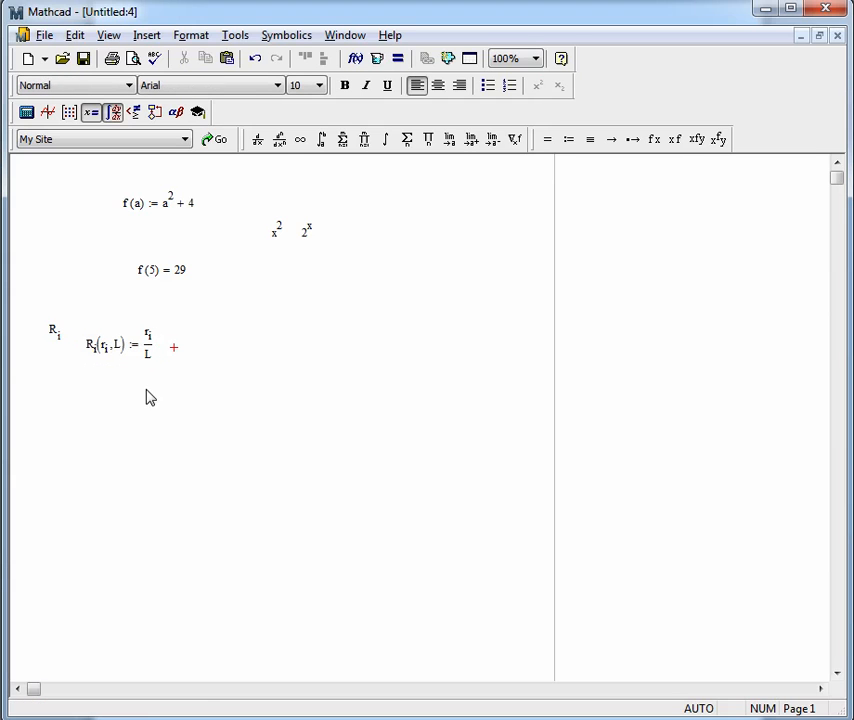
pyautogui.write('r')
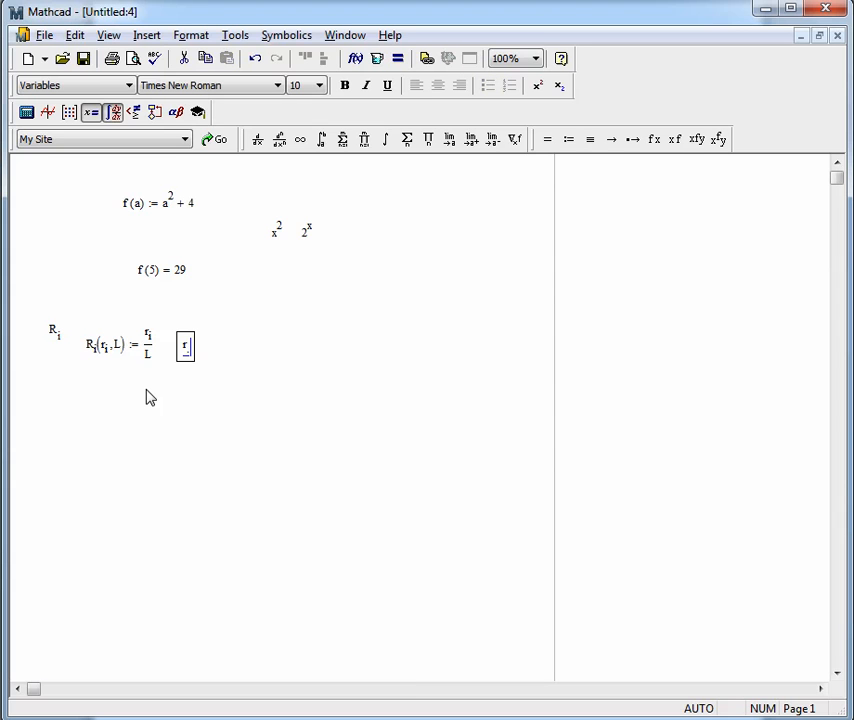
pyautogui.write('.i/')
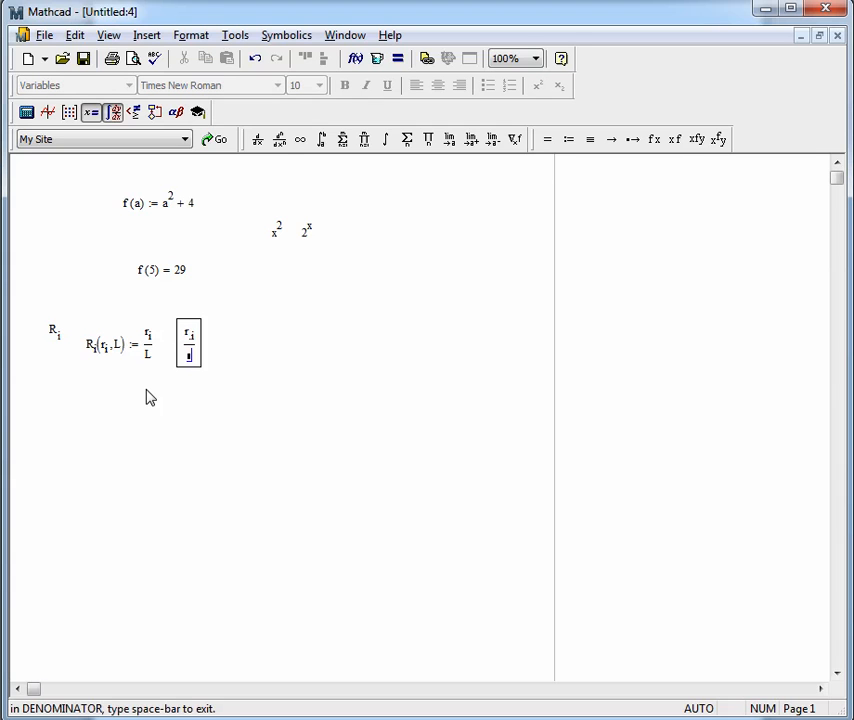
pyautogui.write('L')
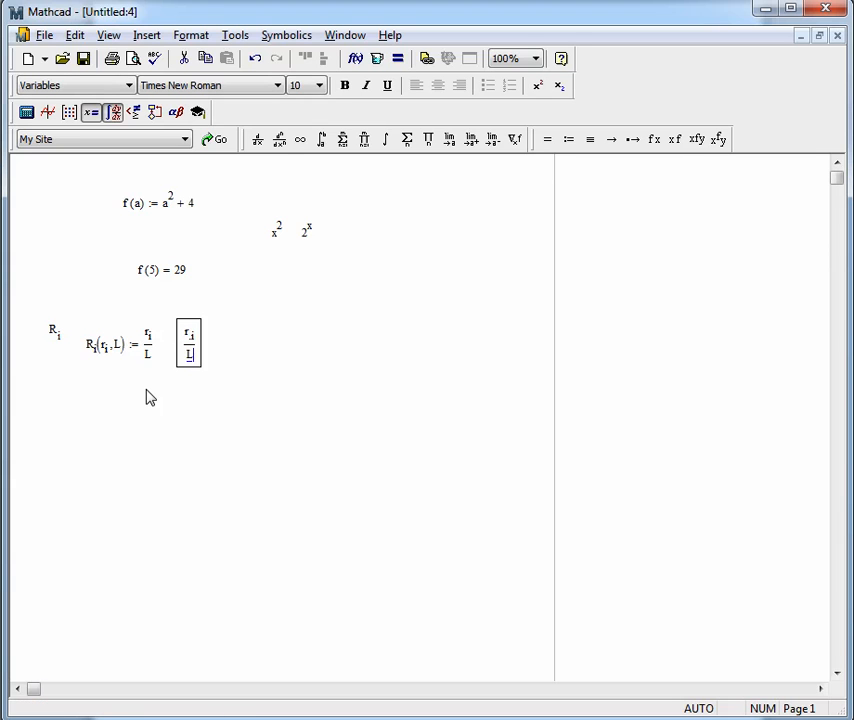
pyautogui.hotkey('ctrl', 'z')
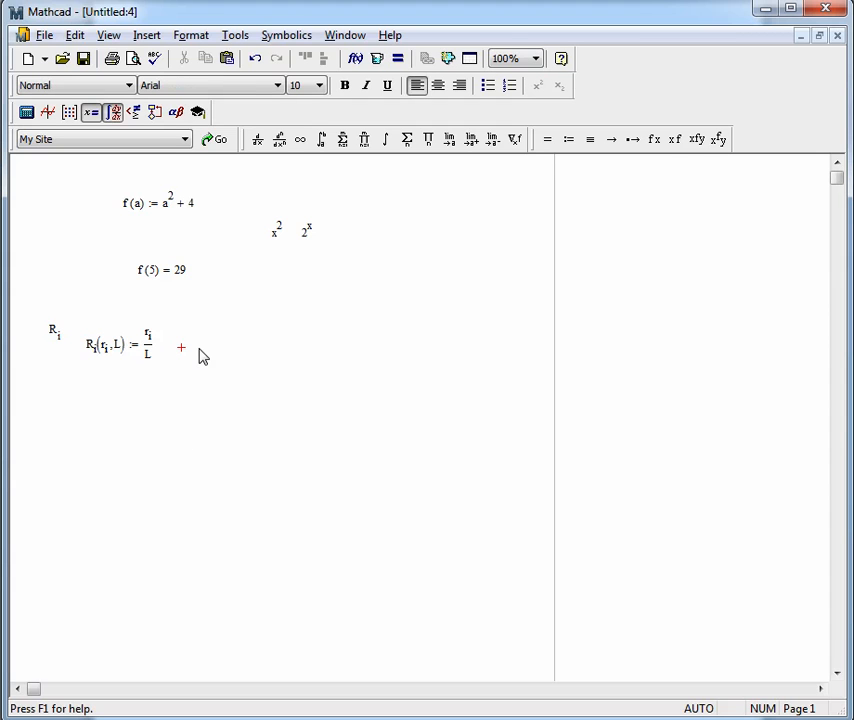
# Step: Define the function Rⱼ(rⱼ, L) := rⱼ/L beside the Rᵢ definition, using literal subscripts
pyautogui.write('R[j')
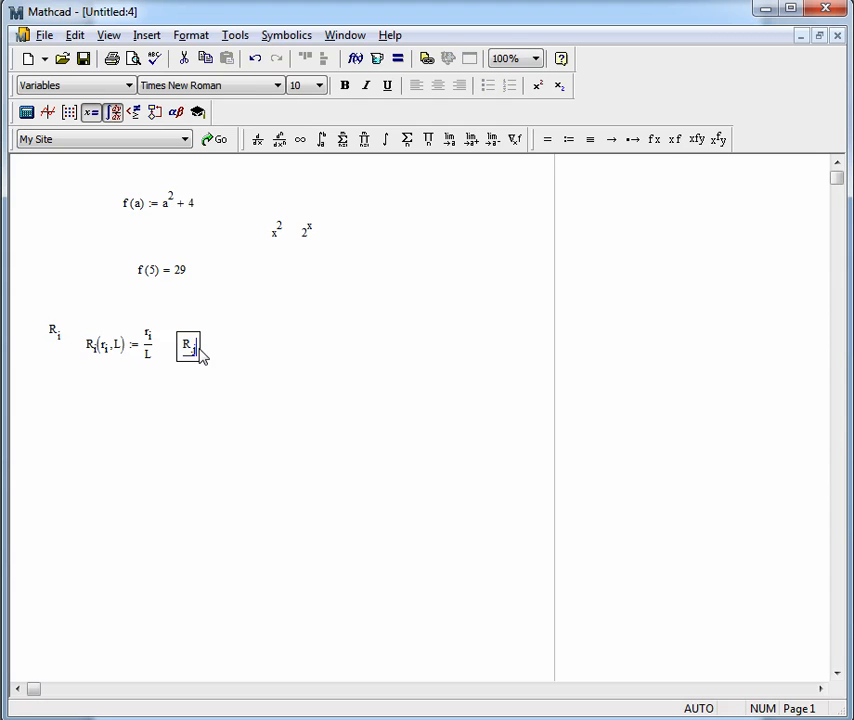
pyautogui.write('(r[j,')
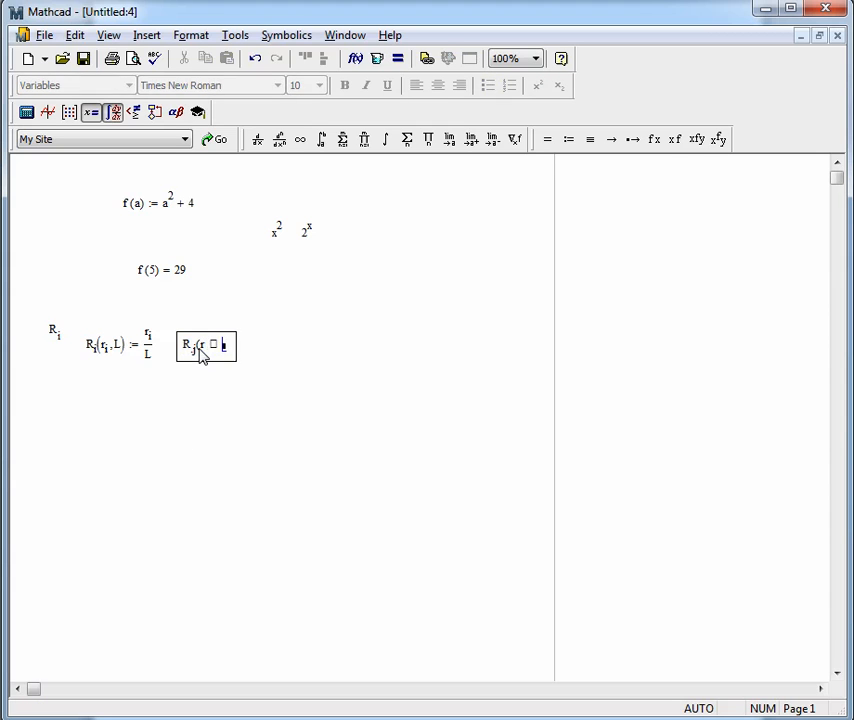
pyautogui.press('BackSpace')
pyautogui.write(',L')
pyautogui.write(':=')
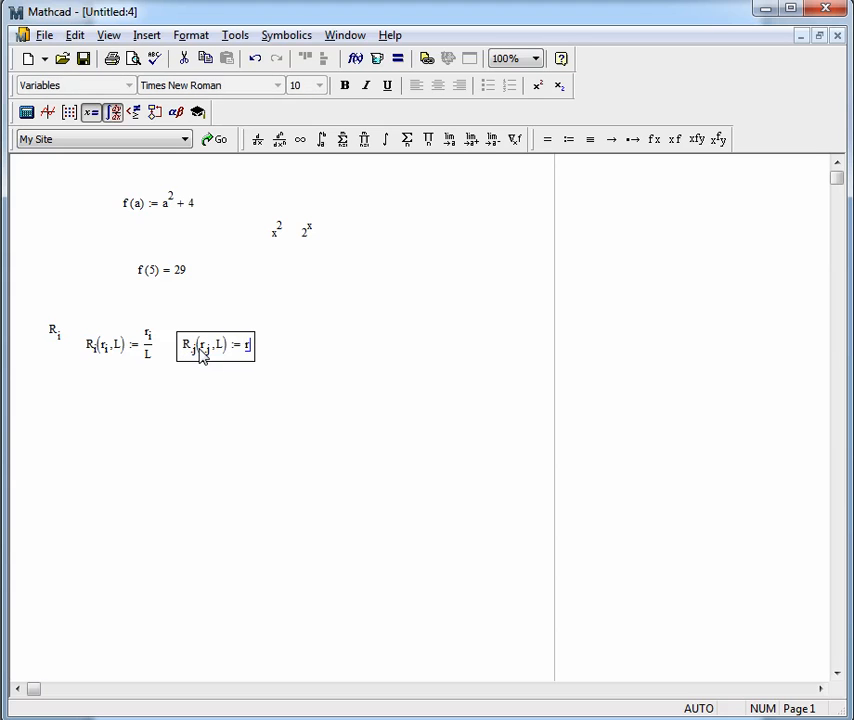
pyautogui.write('r[jj')
pyautogui.press('BackSpace')
pyautogui.press('BackSpace')
pyautogui.write('j/L')
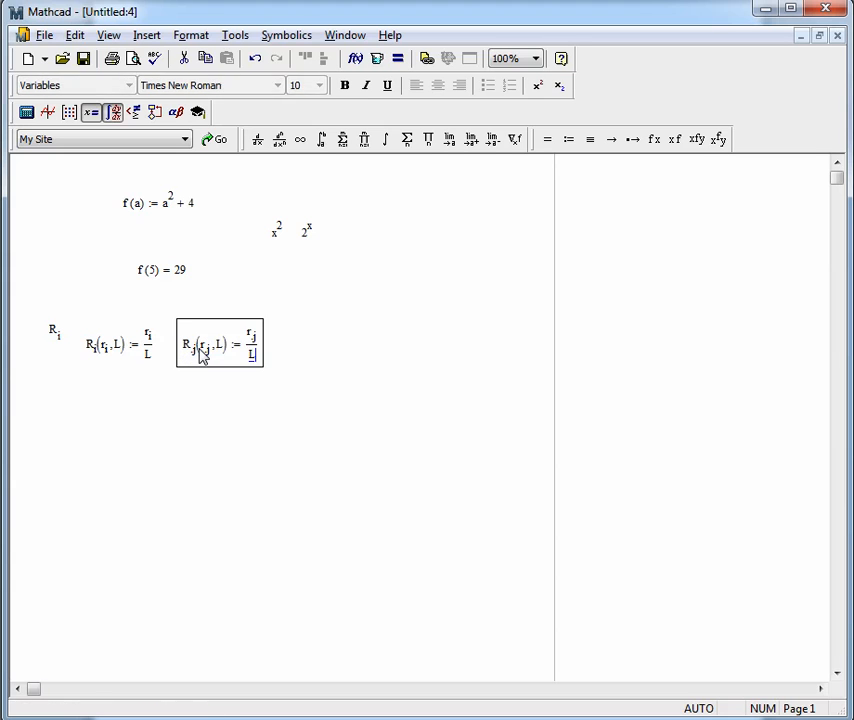
pyautogui.press('Return')
# Step: Delete the stray Rᵢ and the demonstration expressions f(a), x², 2ˣ and f(5)
pyautogui.click(59, 341)
pyautogui.press('Delete')
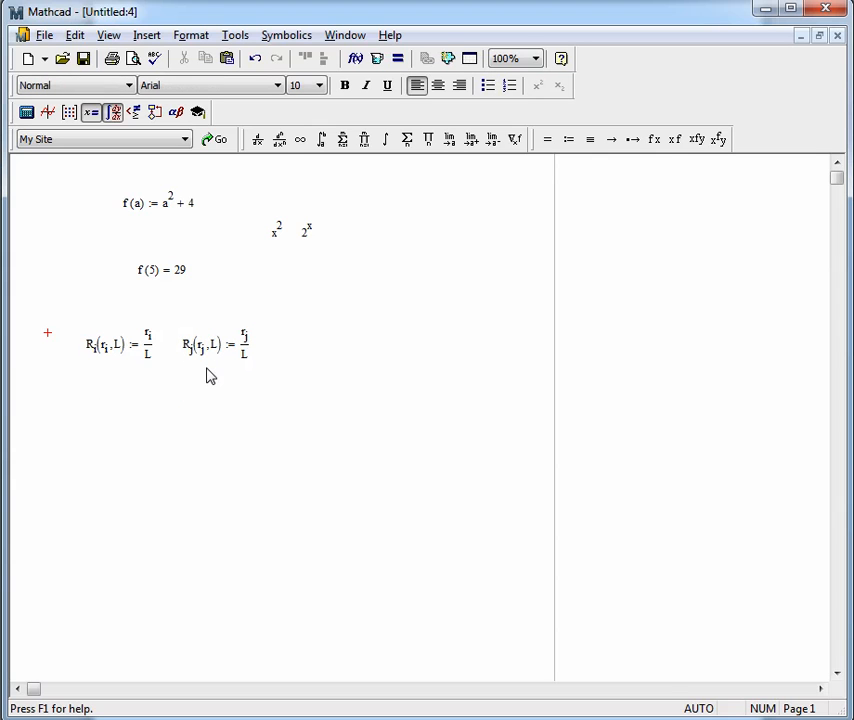
pyautogui.moveTo(315, 272); pyautogui.dragTo(84, 204)
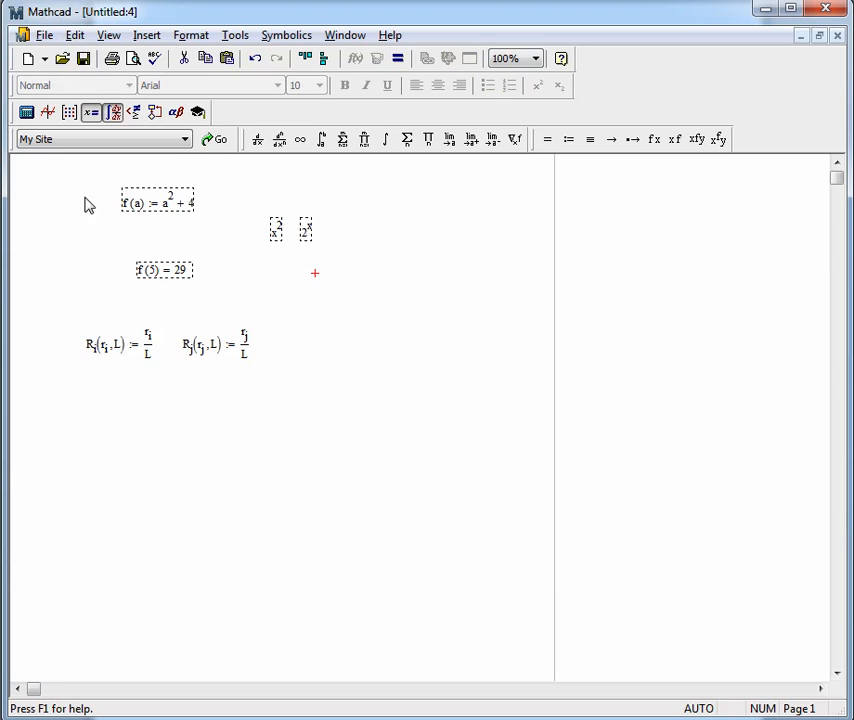
pyautogui.press('Delete')
# Step: Move the Rᵢ and Rⱼ definitions together near the top of the worksheet and insert a blank line above them
pyautogui.moveTo(218, 302); pyautogui.dragTo(96, 204)
pyautogui.click(256, 289)
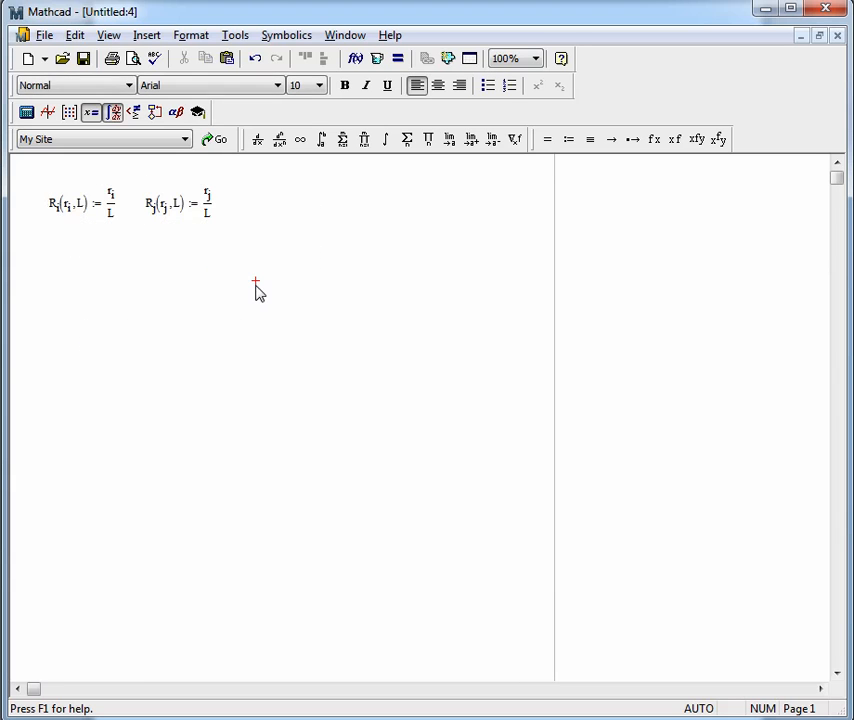
pyautogui.moveTo(203, 236); pyautogui.dragTo(45, 220)
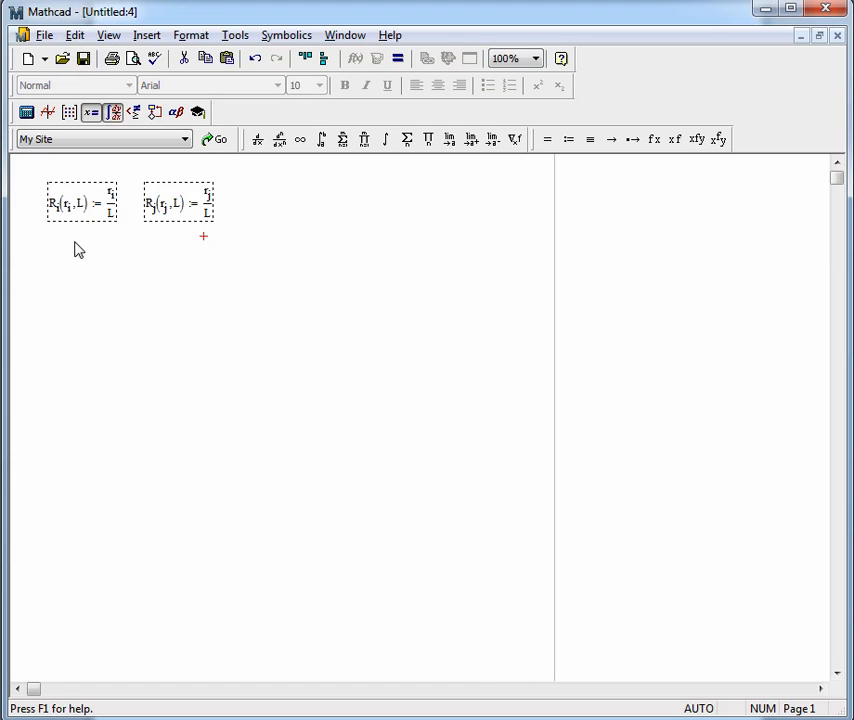
pyautogui.click(40, 243)
pyautogui.click(41, 171)
pyautogui.press('Return')
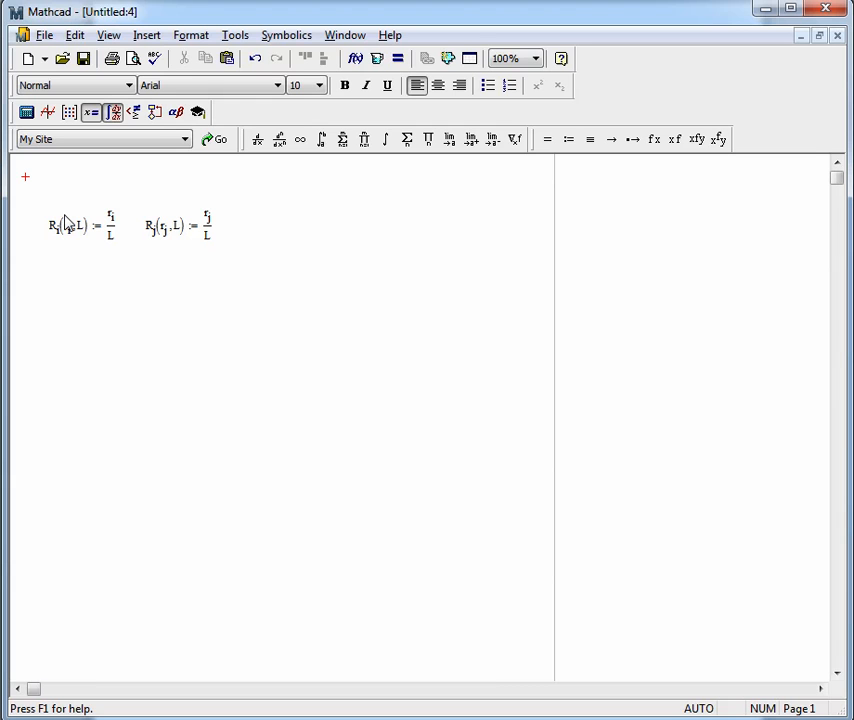
# Step: Add the text "These two equations are the dimensionless radii of disk i and j" above the definitions and move both definitions closer beneath it
pyautogui.write('These')
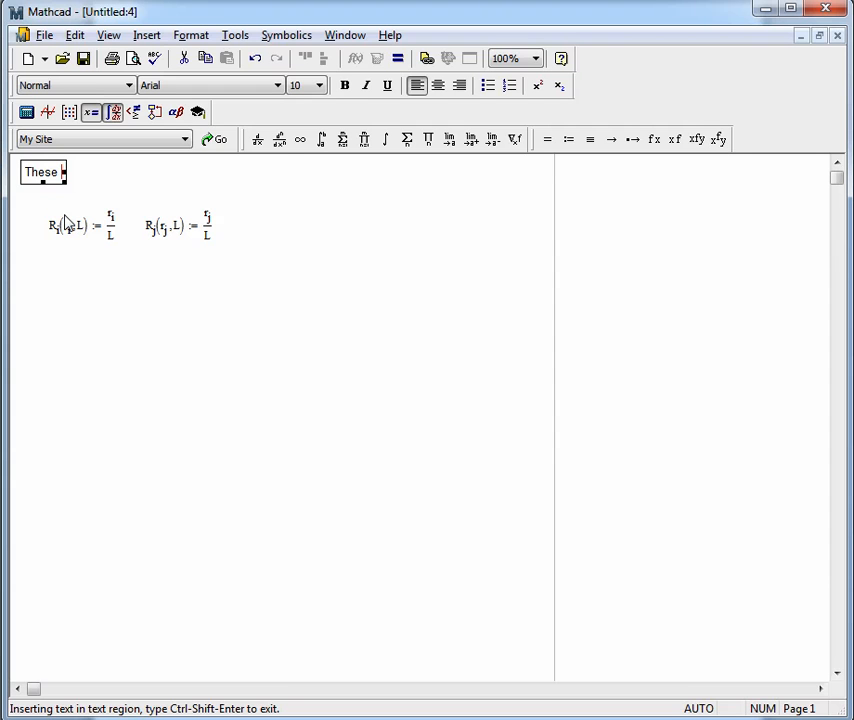
pyautogui.write('two equations are the dimension')
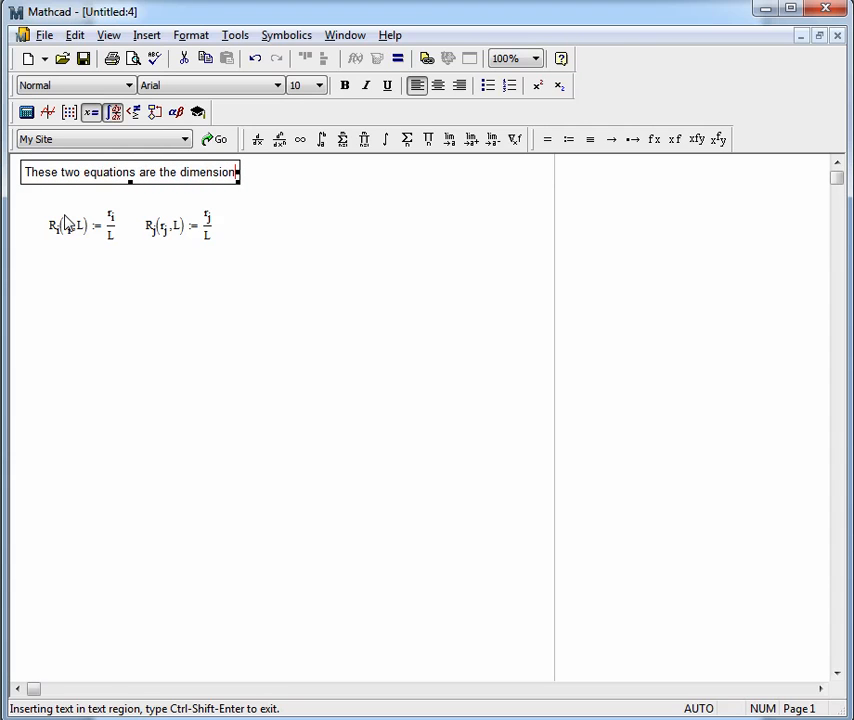
pyautogui.write('less radii of disk')
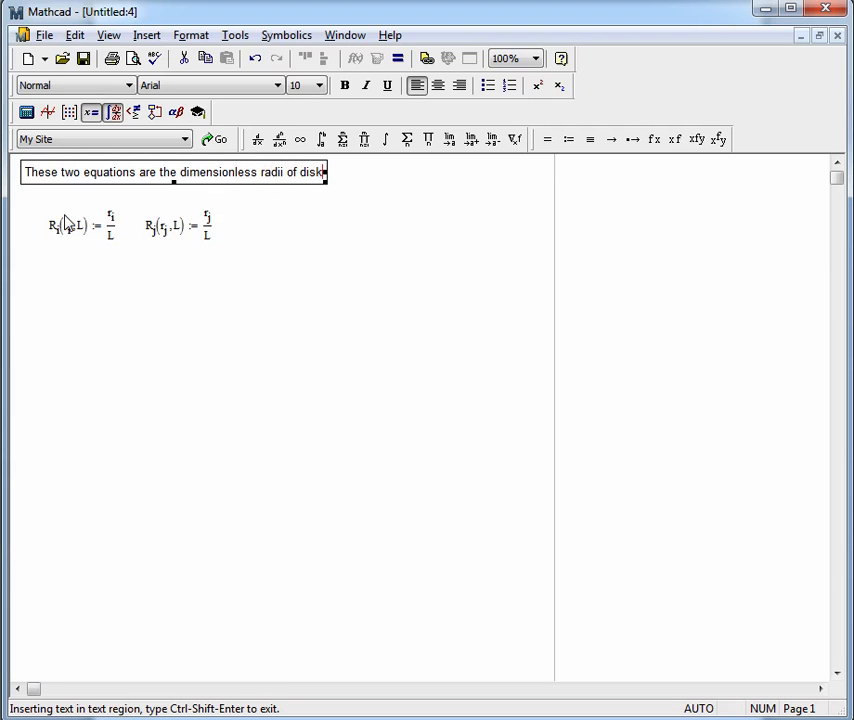
pyautogui.write(' i and j')
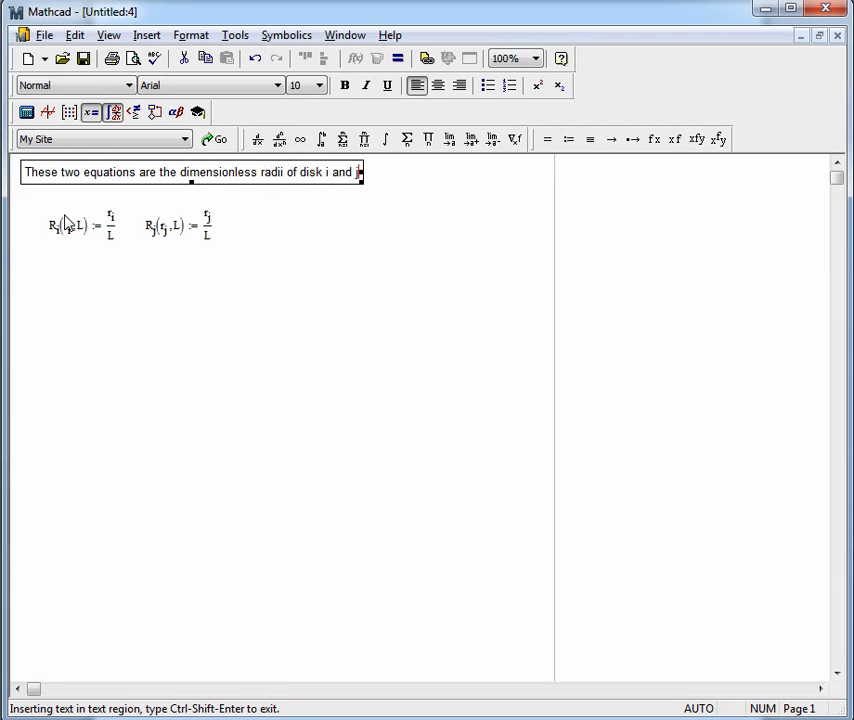
pyautogui.moveTo(166, 280); pyautogui.dragTo(95, 213)
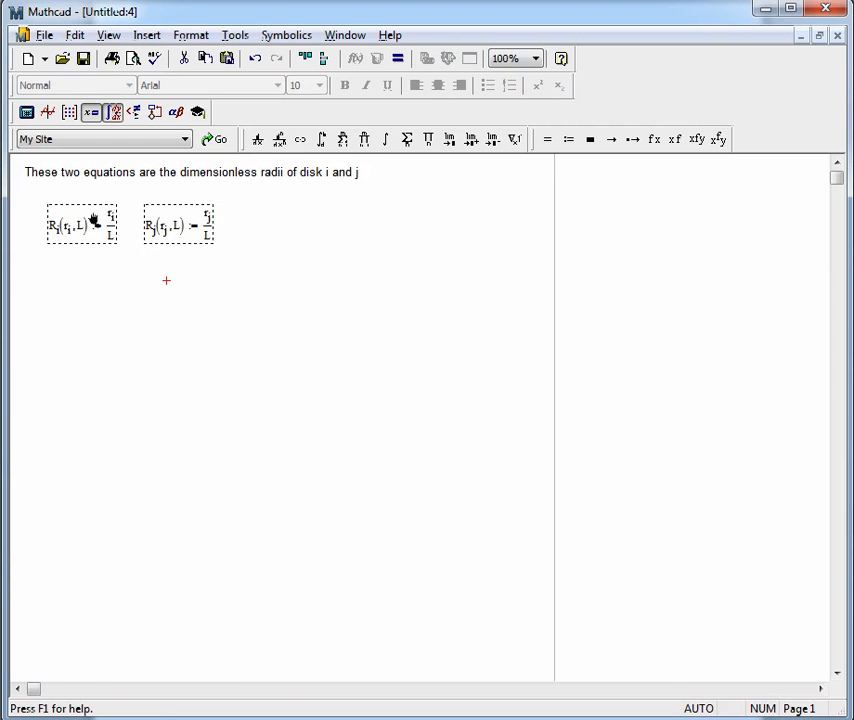
pyautogui.click(111, 261)
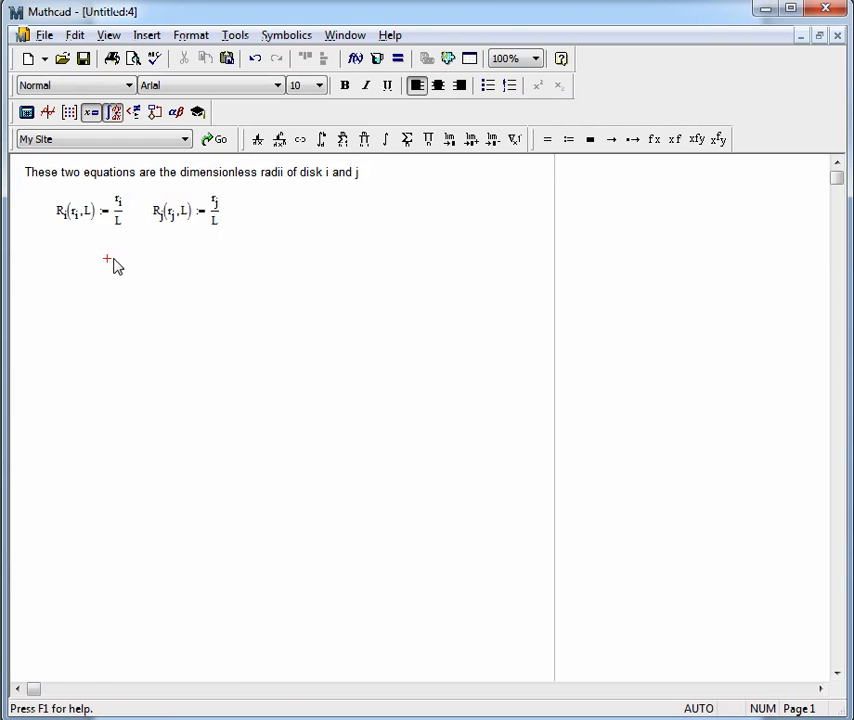
# Step: View the Figure 13.5 view factor chart for coaxial parallel disks in PowerPoint and return to Mathcad
pyautogui.hotkey('alt', 'Tab')
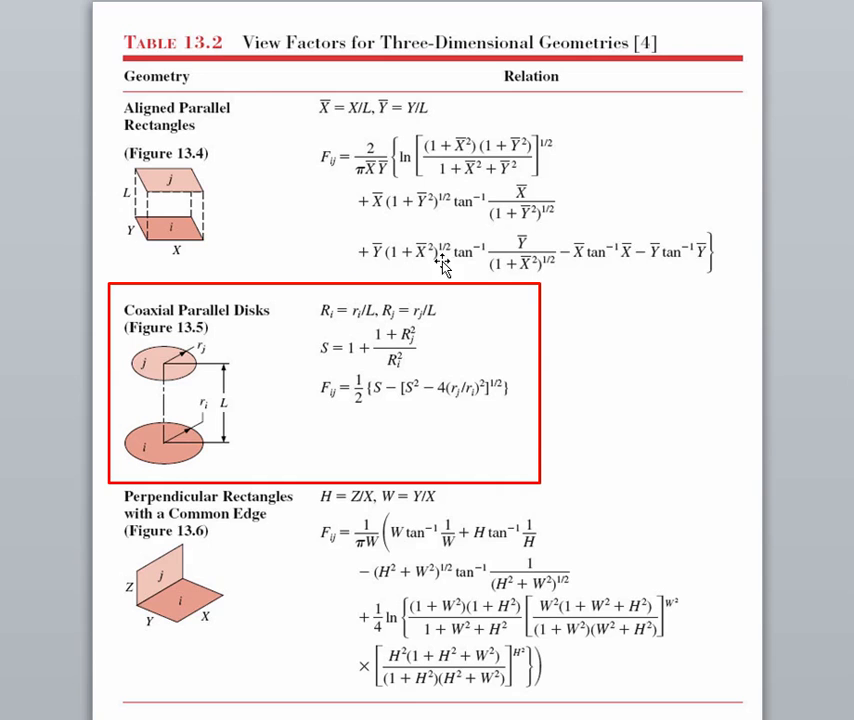
pyautogui.press('Down')
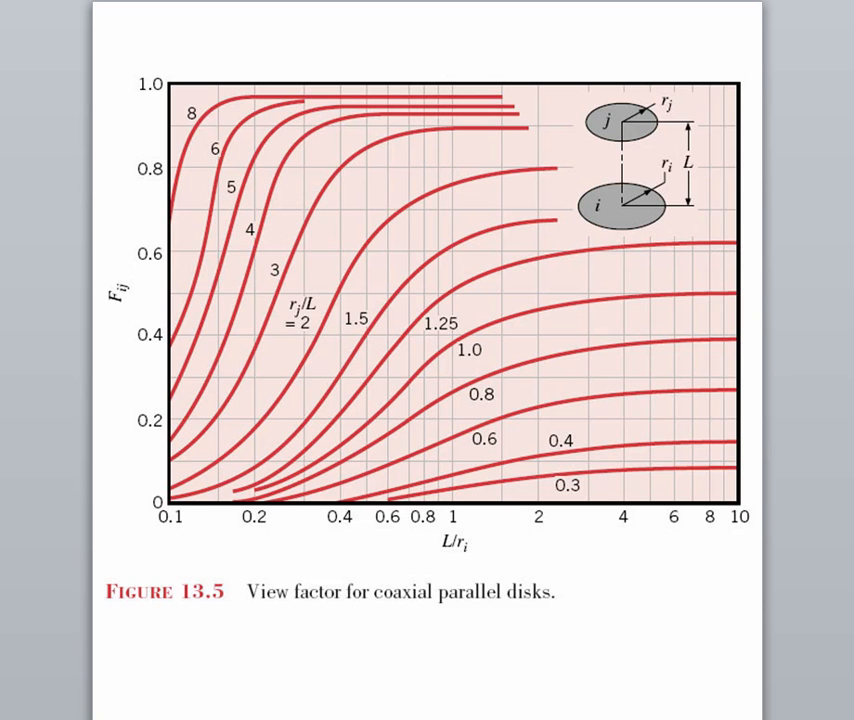
pyautogui.hotkey('alt', 'Tab')
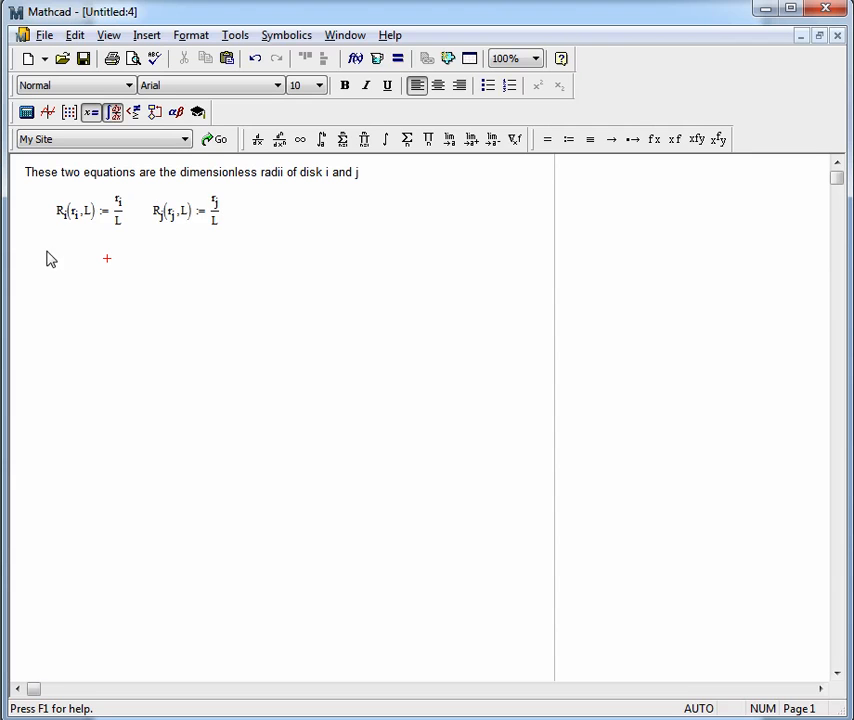
# Step: Evaluate Rᵢ(1,2) in a new expression below the radius definitions
pyautogui.click(56, 313)
pyautogui.write('R.i')
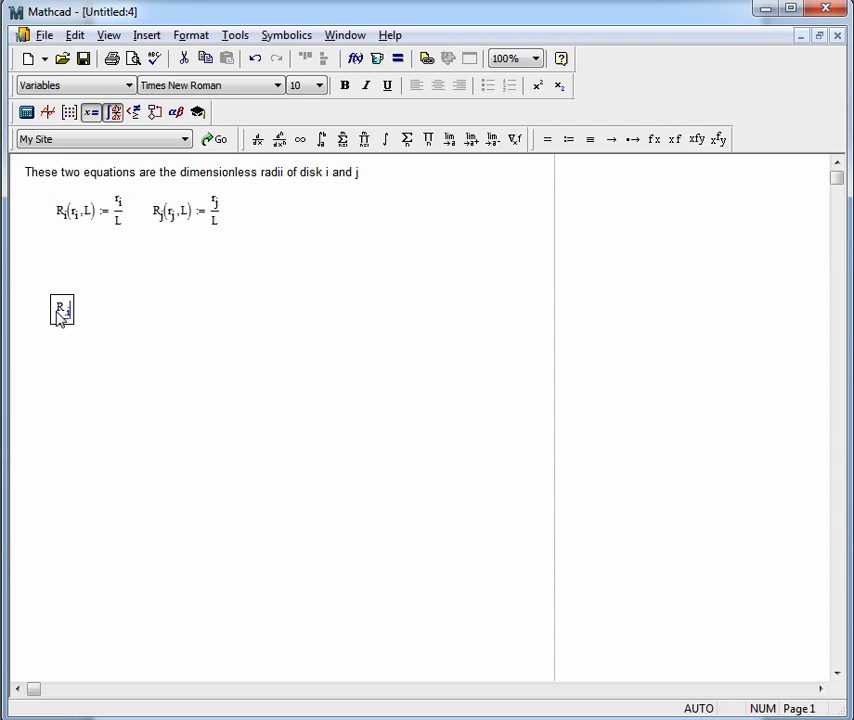
pyautogui.write('(1,2')
pyautogui.write('= 0.5')
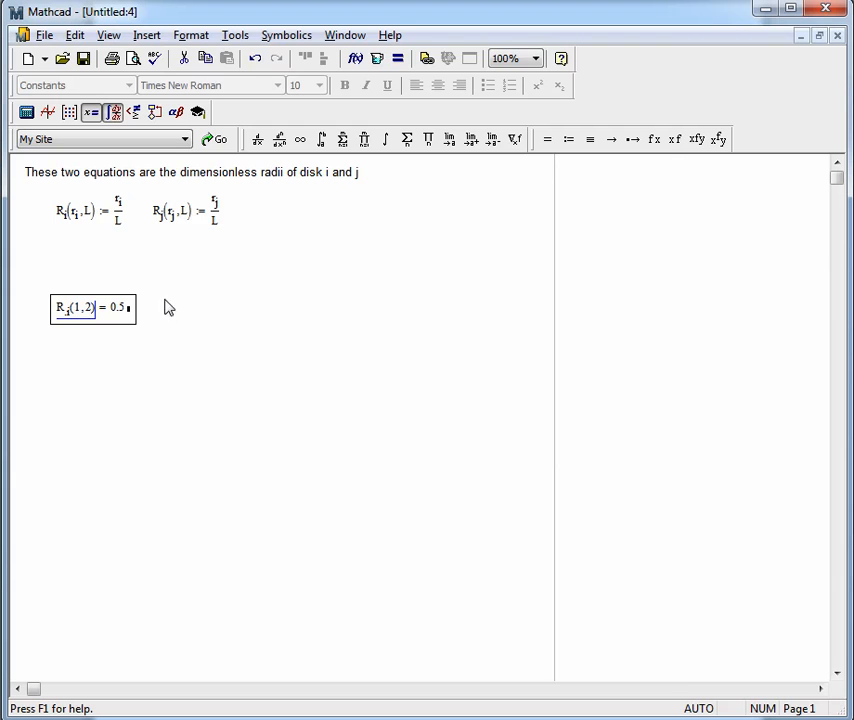
pyautogui.click(270, 291)
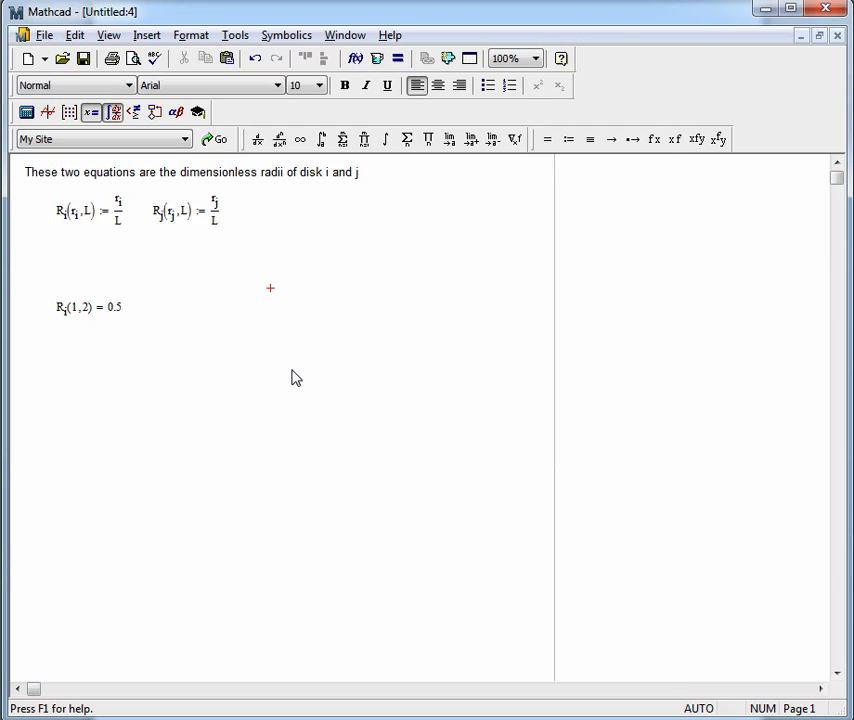
# Step: Add metre units to both arguments of the test expression so it evaluates Rᵢ(1m, 2m)
pyautogui.click(77, 310)
pyautogui.write('*m')
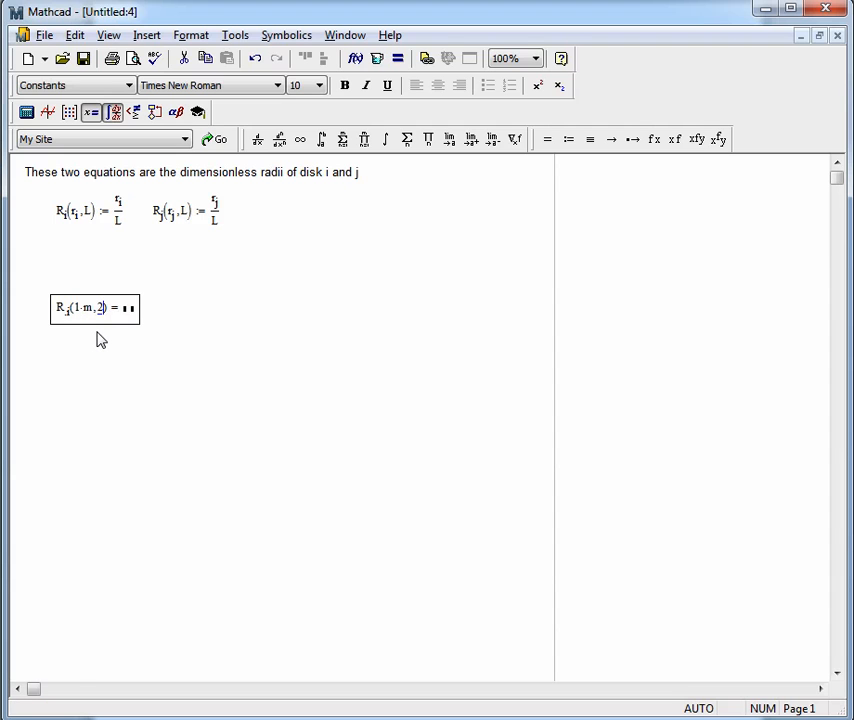
pyautogui.write('*m')
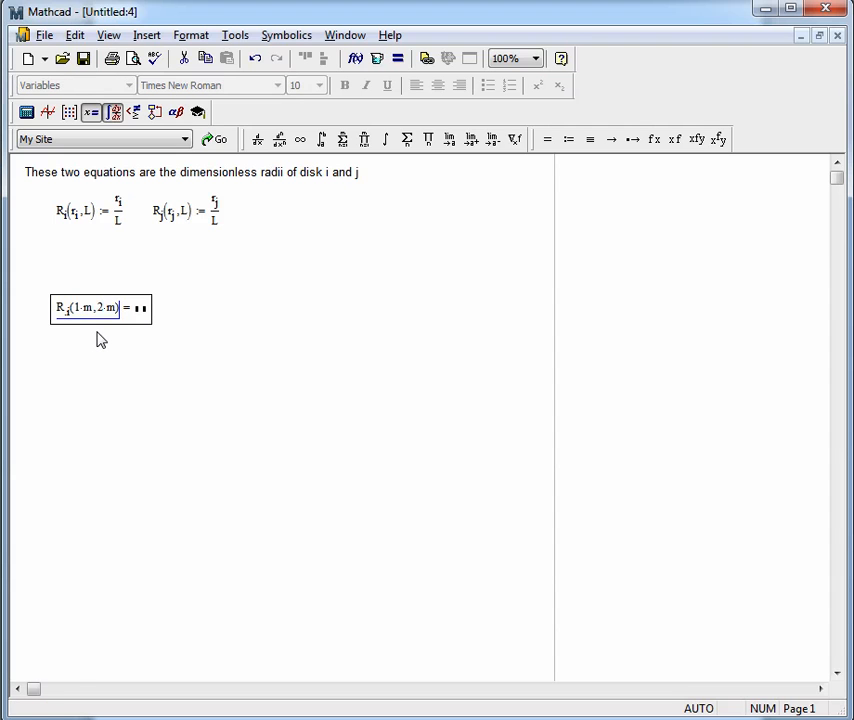
pyautogui.press('Return')
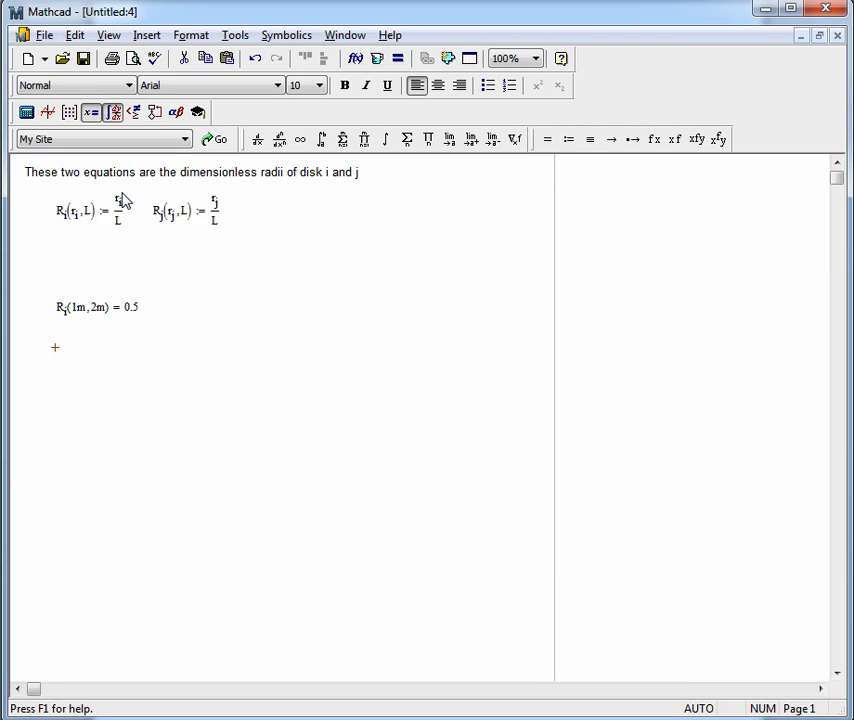
# Step: Replace the second argument of the Rᵢ test expression with 5 in and re-evaluate it
pyautogui.click(106, 308)
pyautogui.moveTo(106, 308); pyautogui.dragTo(99, 308)
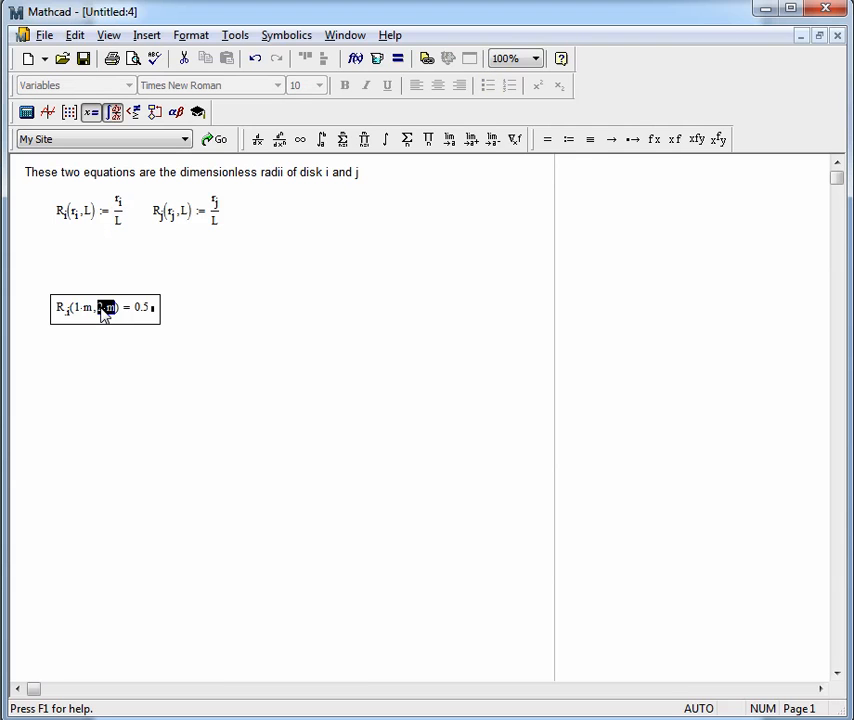
pyautogui.write('5*in')
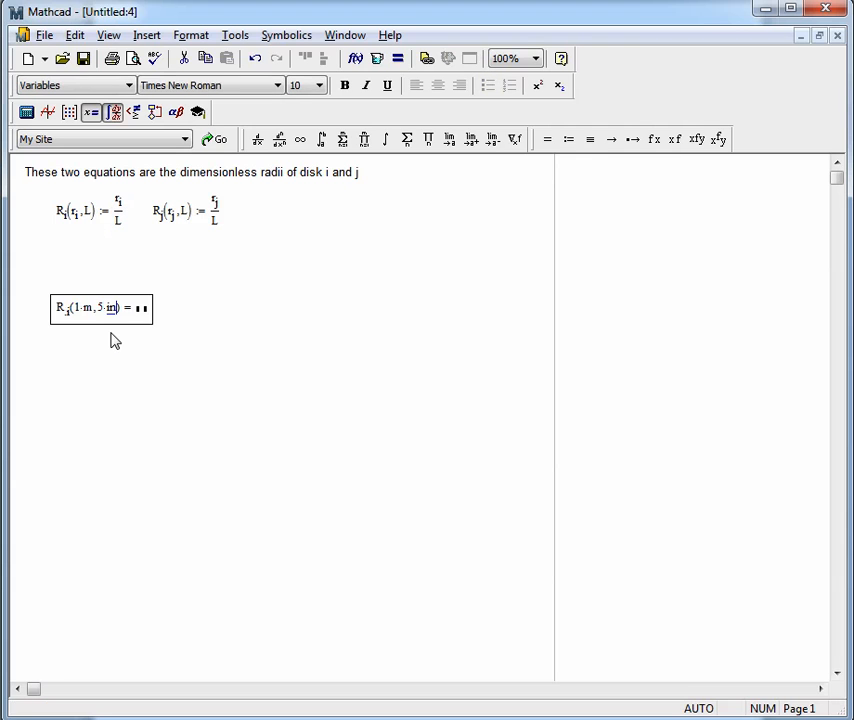
pyautogui.press('Return')
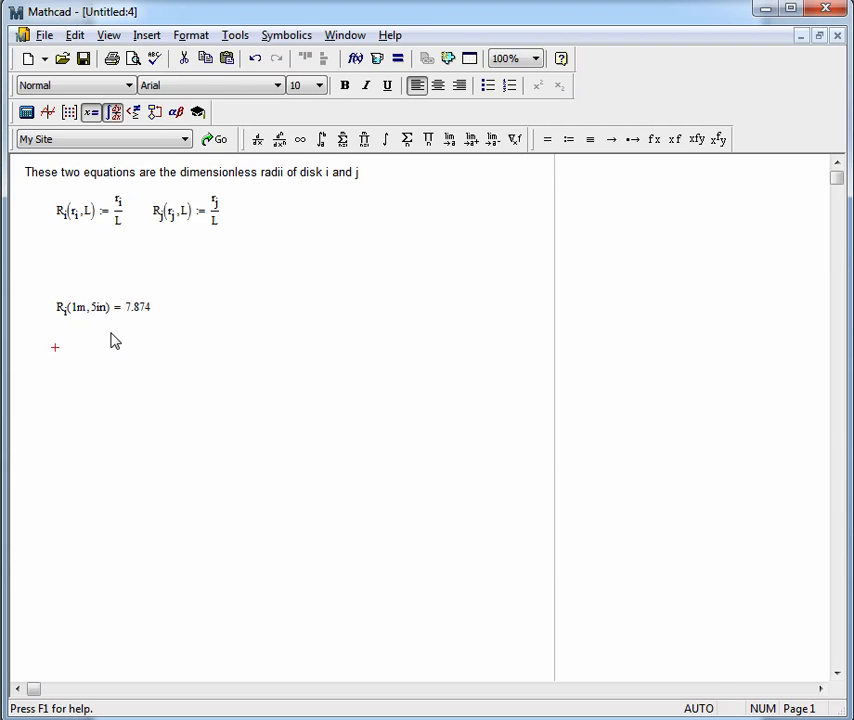
# Step: Remove the inch unit from the second argument, leaving Rᵢ(1m, 5), then clear the result and evaluate the expression again
pyautogui.doubleClick(110, 310)
pyautogui.press('BackSpace')
pyautogui.press('BackSpace')
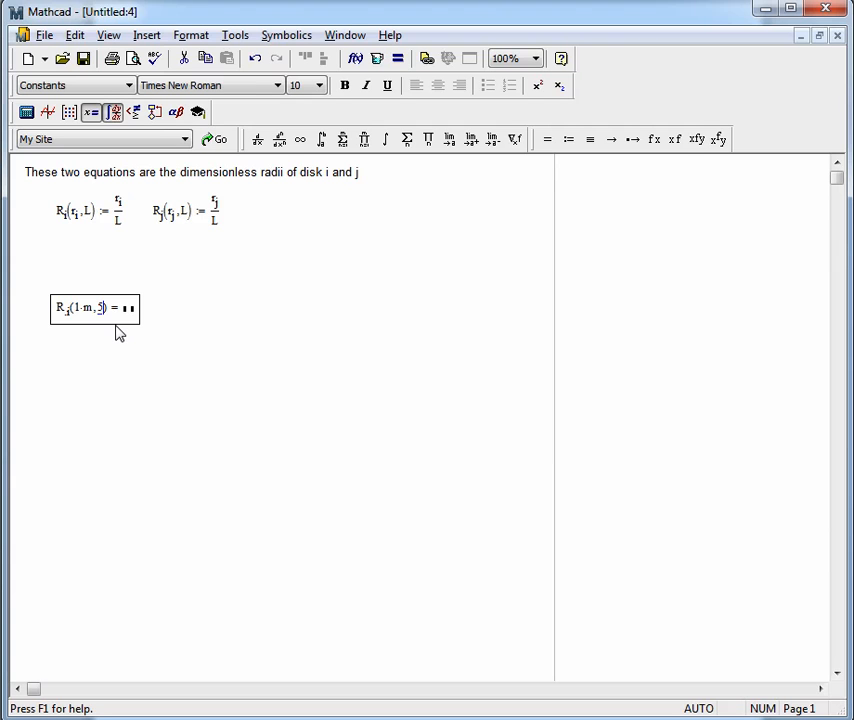
pyautogui.press('Return')
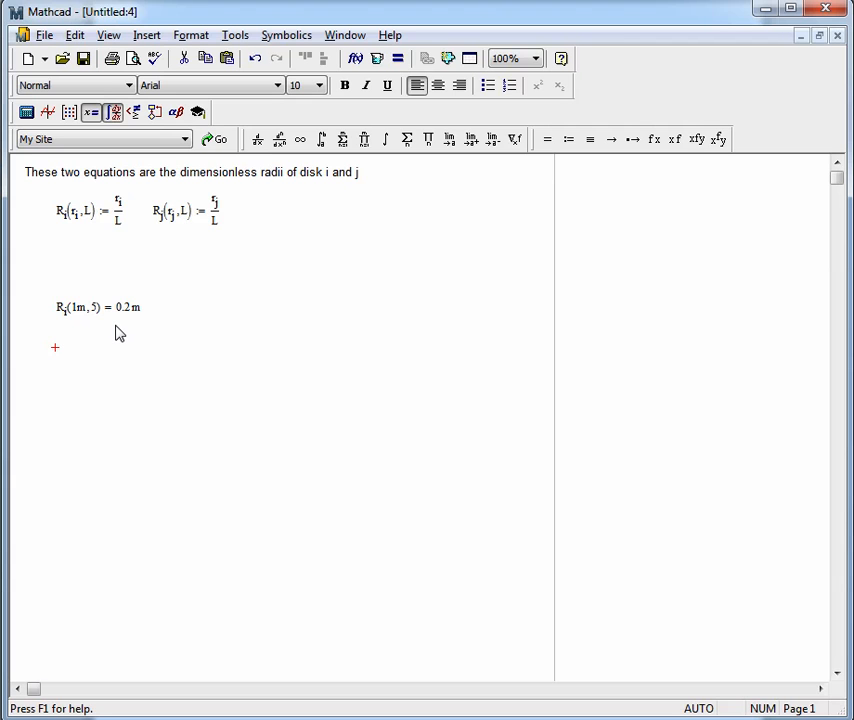
pyautogui.click(144, 309)
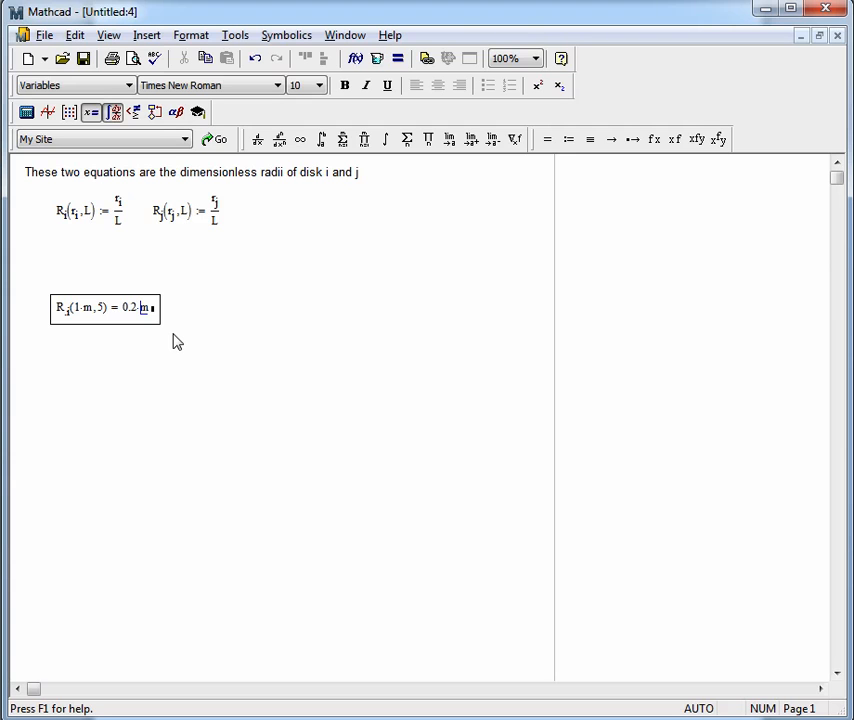
pyautogui.press('BackSpace')
pyautogui.press('BackSpace')
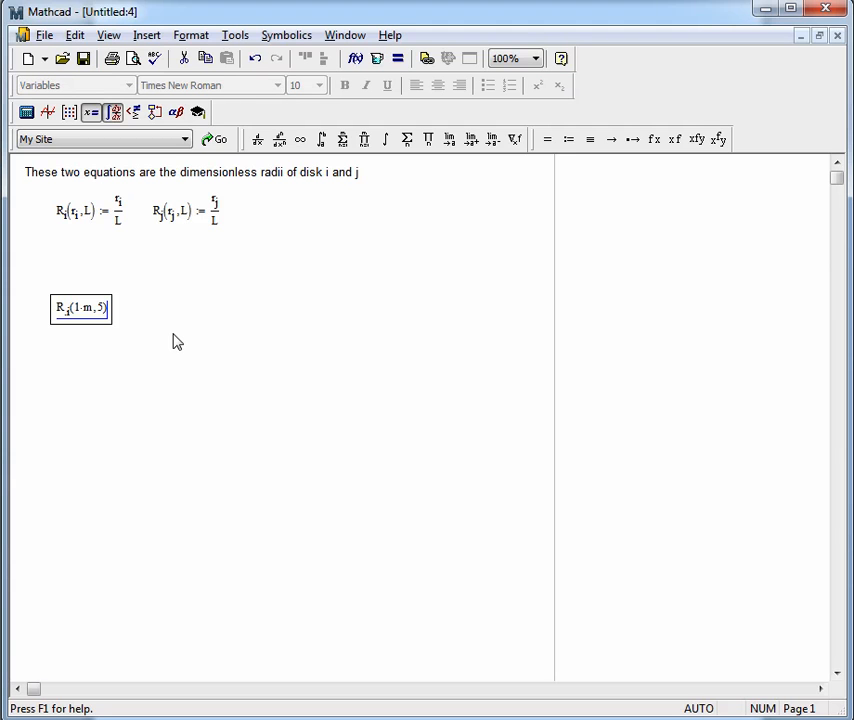
pyautogui.write('= 0.2·m')
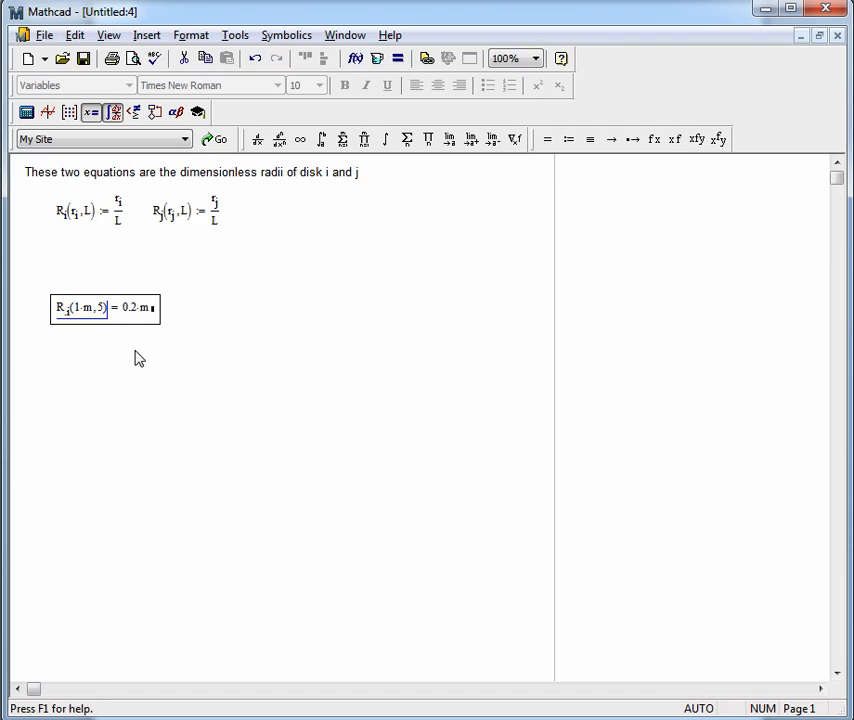
pyautogui.click(130, 348)
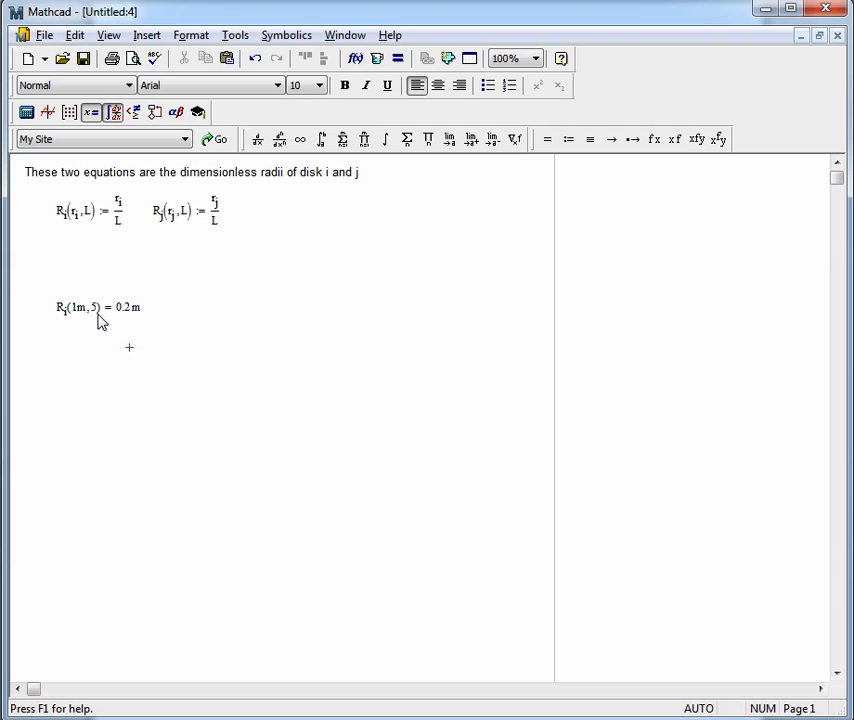
# Step: Start the definition S := 1 + below the radius definitions, consulting the coaxial parallel disks relation in Table 13.2
pyautogui.click(33, 273)
pyautogui.write('S(')
pyautogui.hotkey('alt', 'Tab')
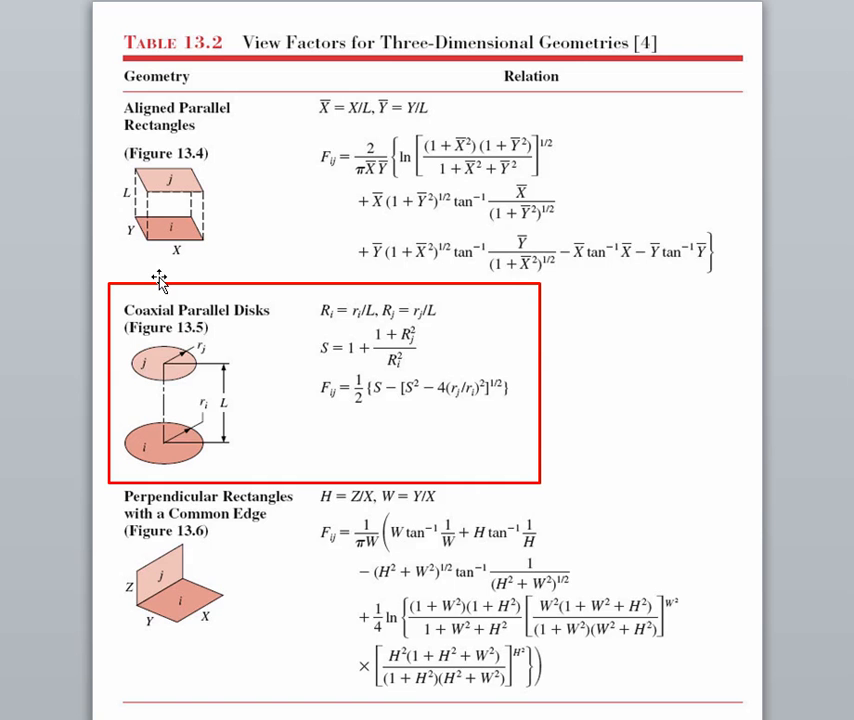
pyautogui.hotkey('alt', 'Tab')
pyautogui.write('1+')
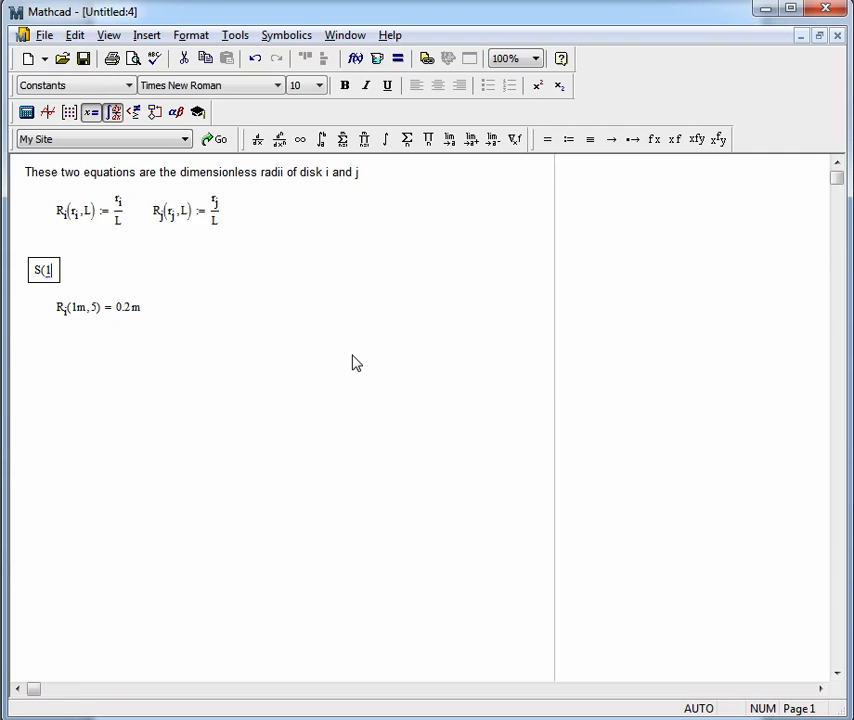
pyautogui.press('BackSpace')
pyautogui.press('BackSpace')
pyautogui.press('BackSpace')
pyautogui.press('BackSpace')
pyautogui.write(':1+')
pyautogui.hotkey('alt', 'Tab')
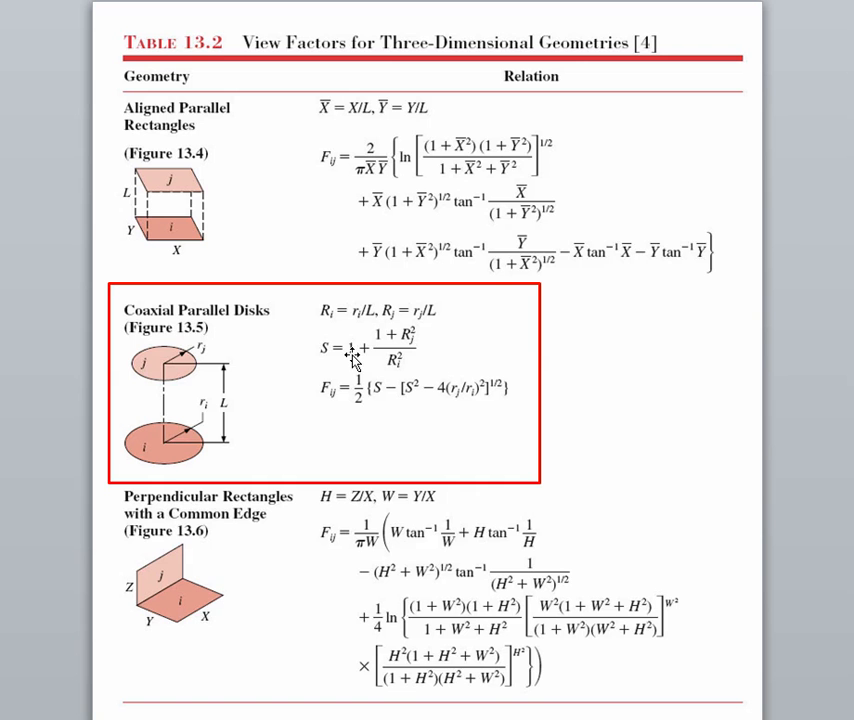
pyautogui.hotkey('alt', 'Tab')
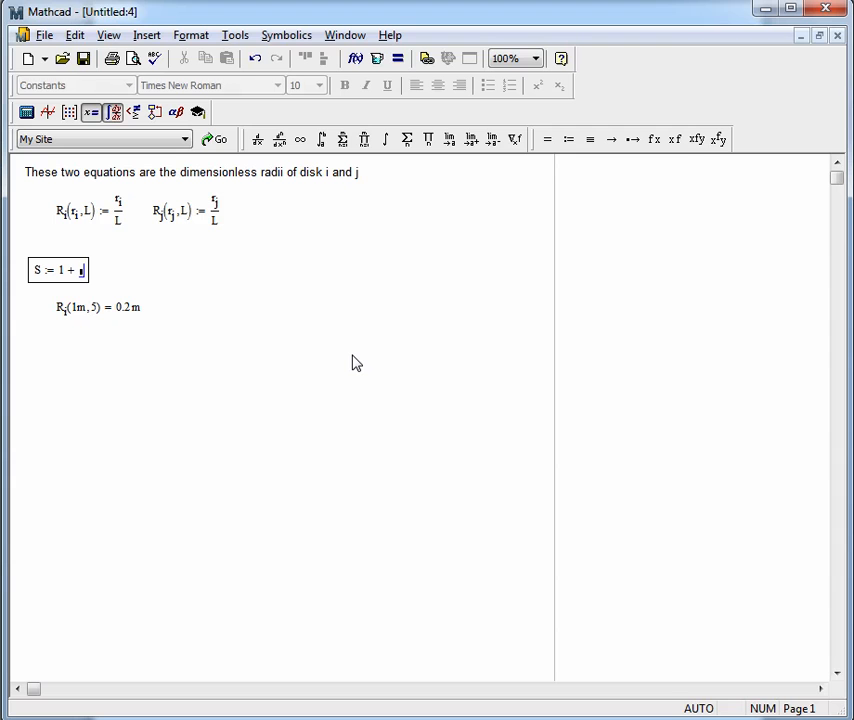
# Step: Extend the right-hand side of the S definition with the terms 1 + Rⱼ²
pyautogui.write('1')
pyautogui.write('*')
pyautogui.press('BackSpace')
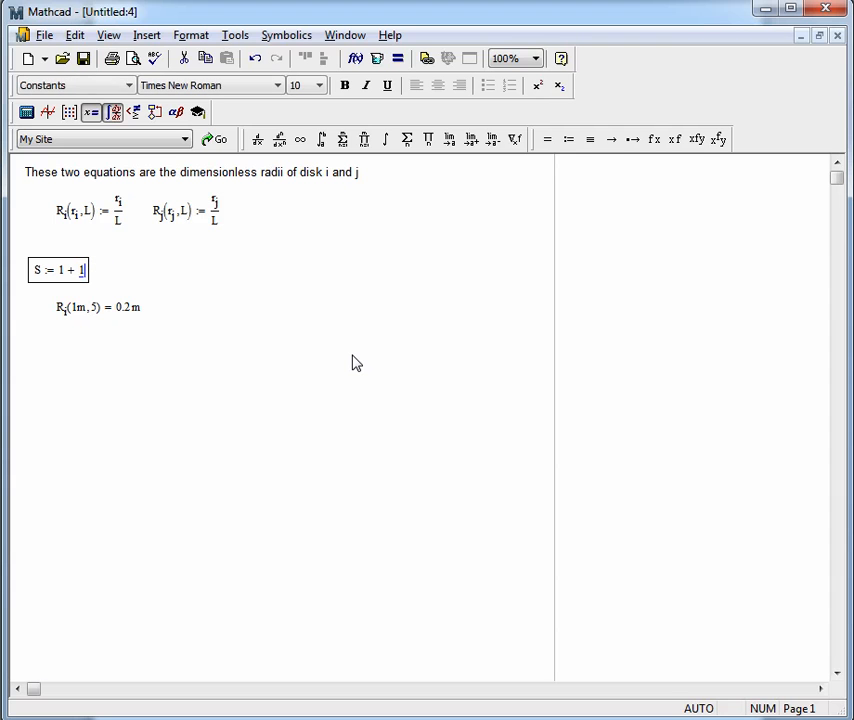
pyautogui.write('+R')
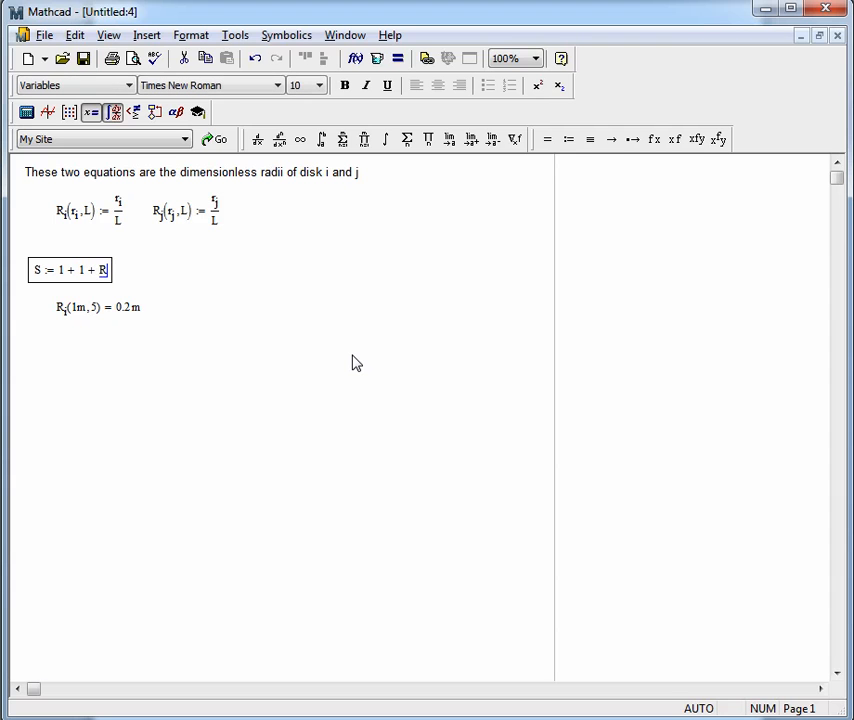
pyautogui.write('.j')
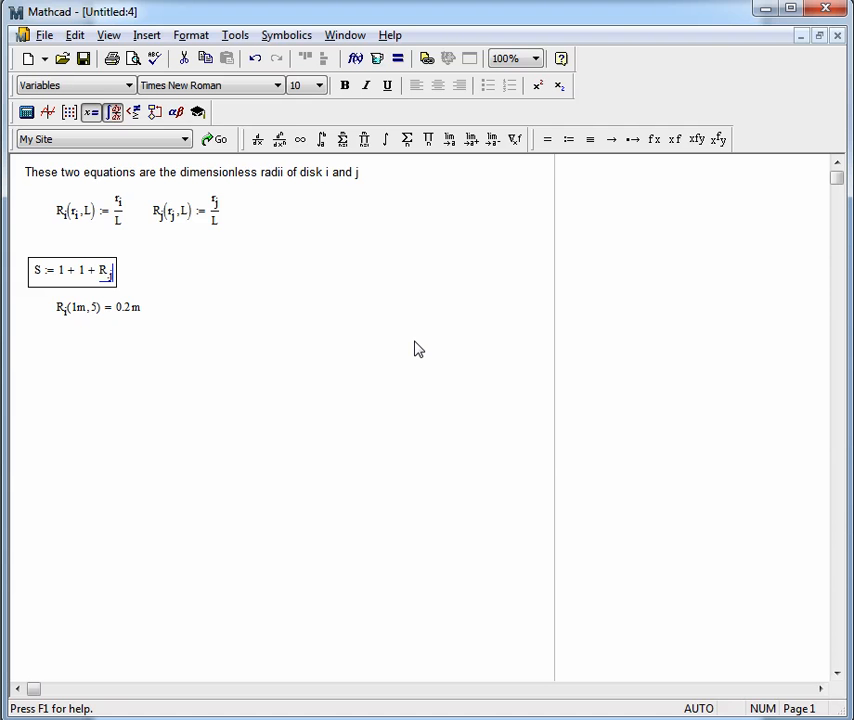
pyautogui.write('^2')
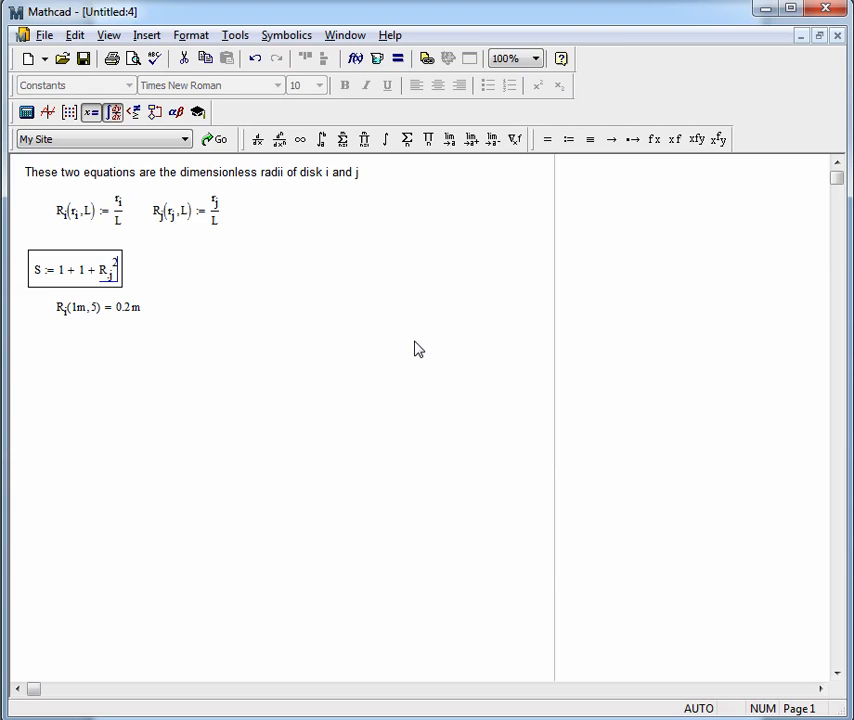
# Step: Try dividing only the Rⱼ² term of the S definition and undo the fraction
pyautogui.press('space')
pyautogui.press('Left')
pyautogui.press('Up')
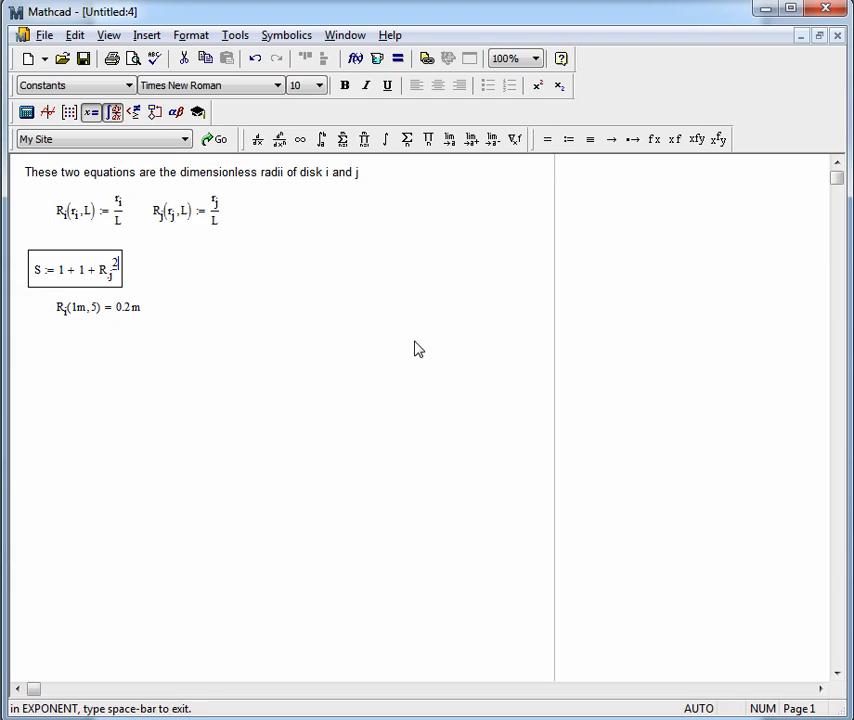
pyautogui.press('/')
pyautogui.press('BackSpace')
pyautogui.press('space')
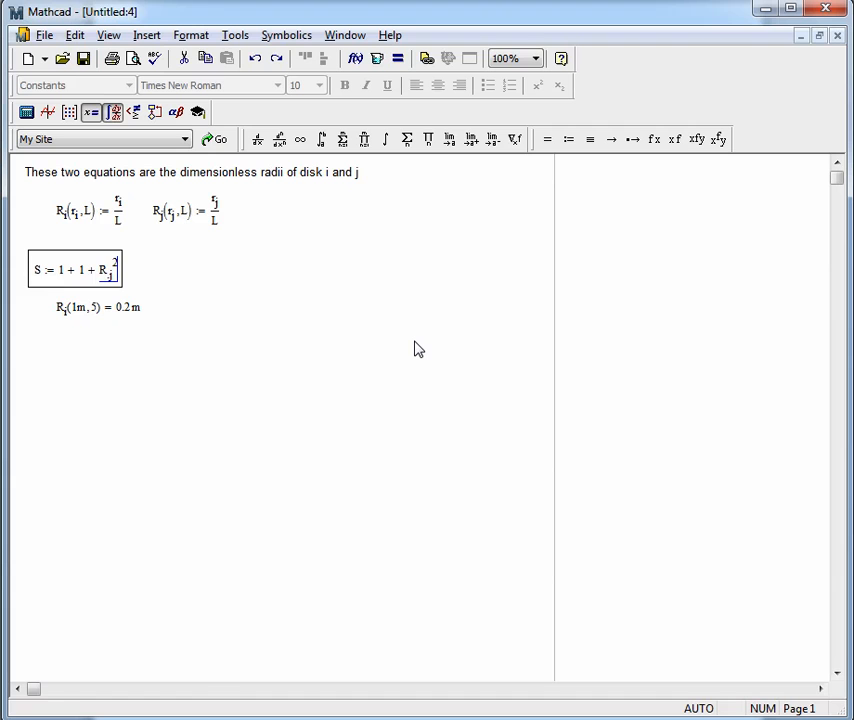
pyautogui.press('/')
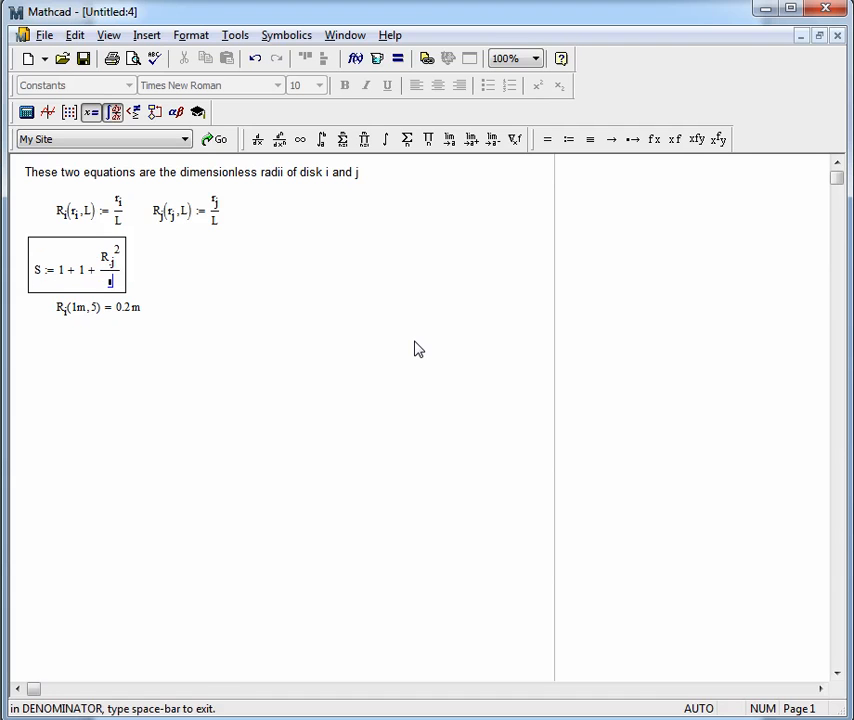
pyautogui.hotkey('ctrl', 'z')
# Step: Put the whole 1 + Rⱼ² term over the denominator Rᵢ² to complete the S expression
pyautogui.press('space')
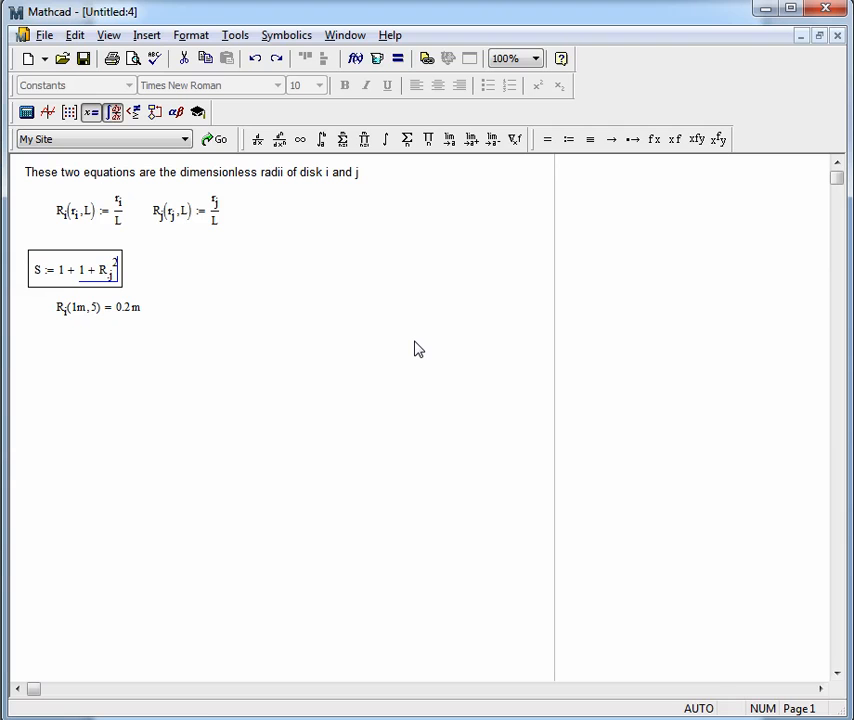
pyautogui.press('/')
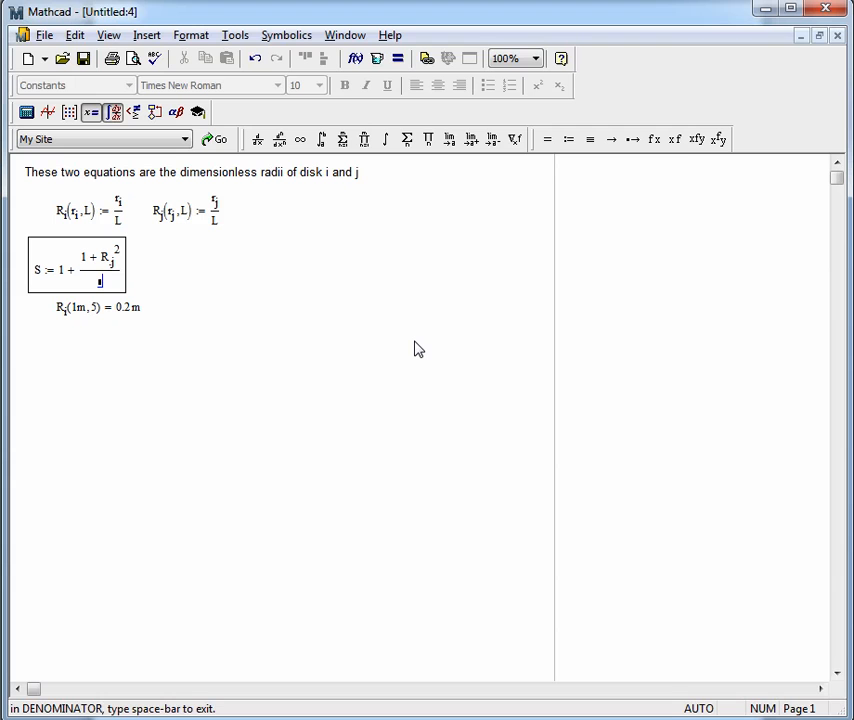
pyautogui.write('R.i')
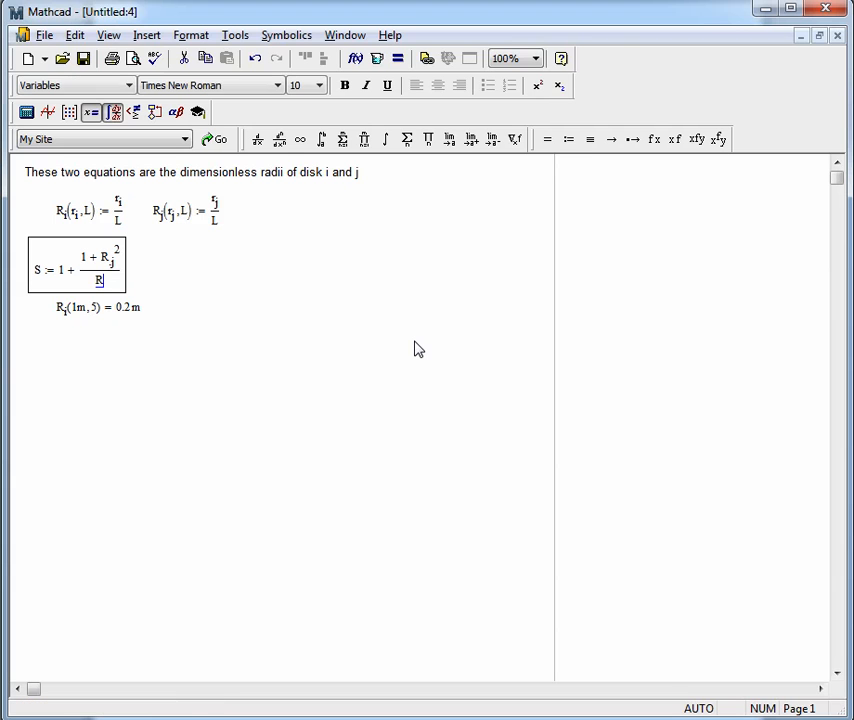
pyautogui.write('^2')
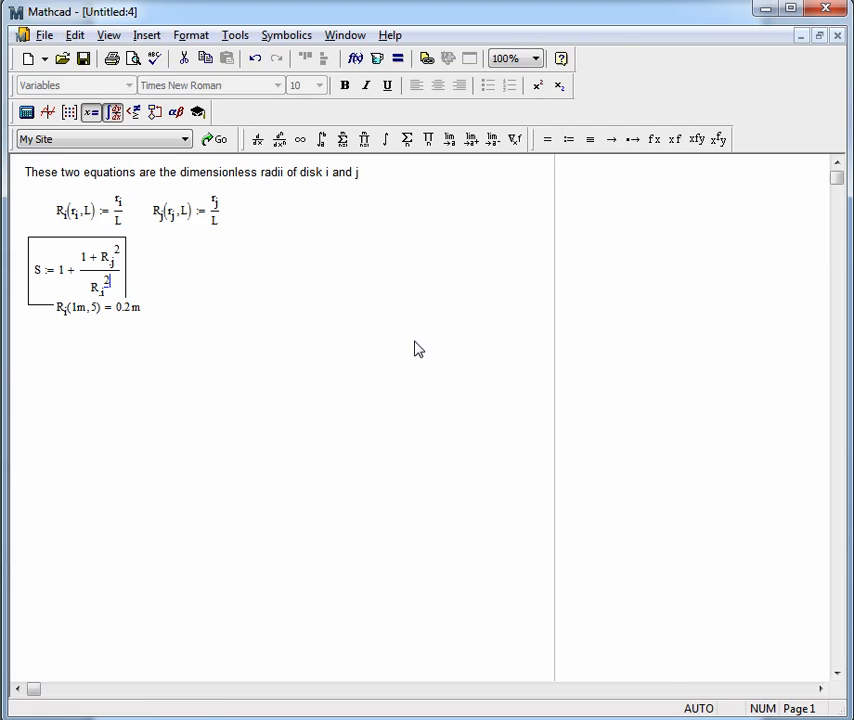
pyautogui.press('Return')
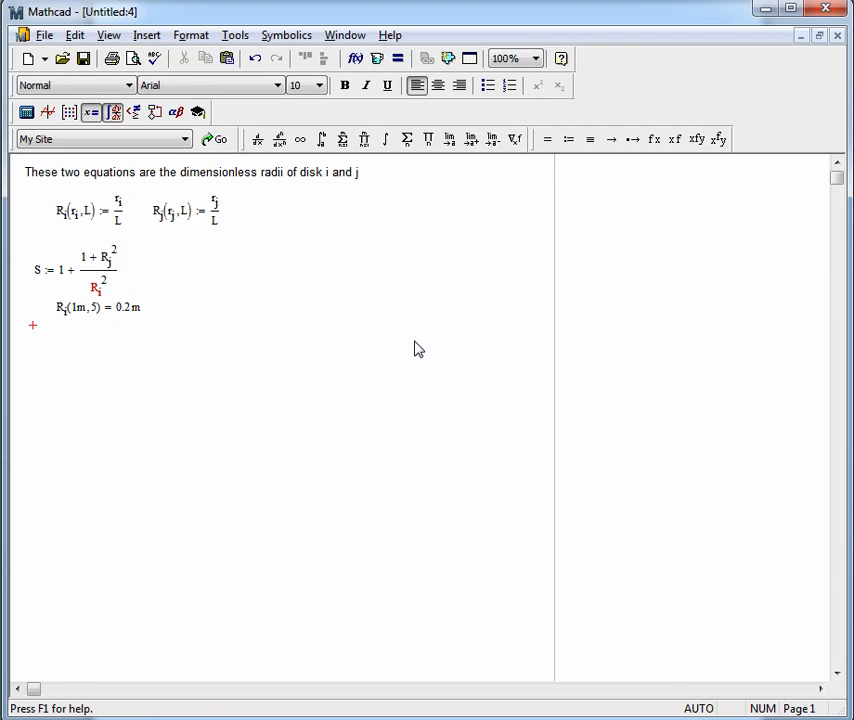
# Step: Move the Rᵢ(1m, 5) test expression away from the S definition and delete it
pyautogui.click(109, 309)
pyautogui.moveTo(122, 321); pyautogui.dragTo(275, 420)
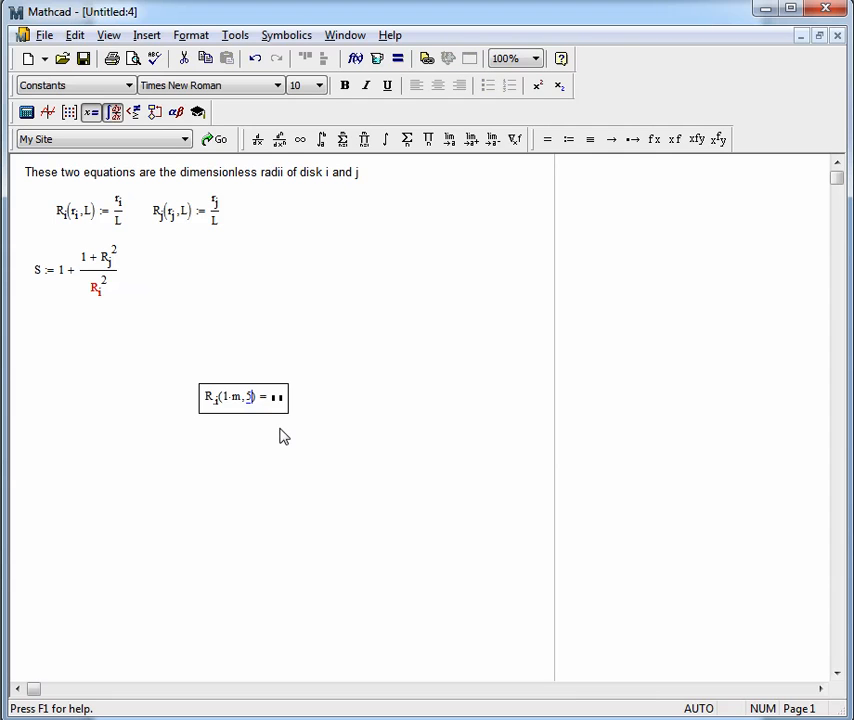
pyautogui.hotkey('ctrl', 'd')
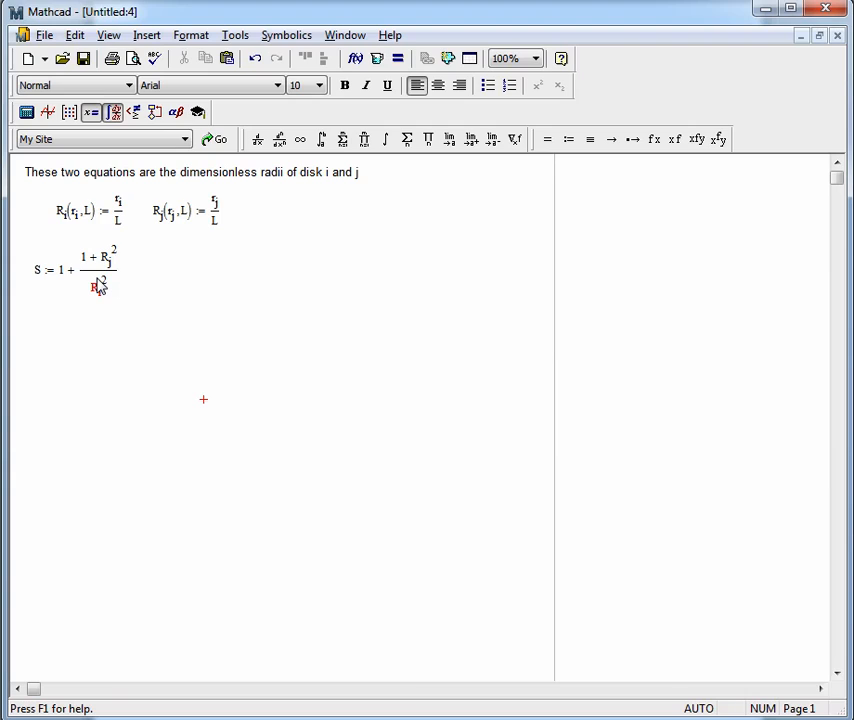
# Step: Check the S relation for coaxial parallel disks in PowerPoint's Table 13.2 and return to Mathcad
pyautogui.hotkey('alt', 'Tab')
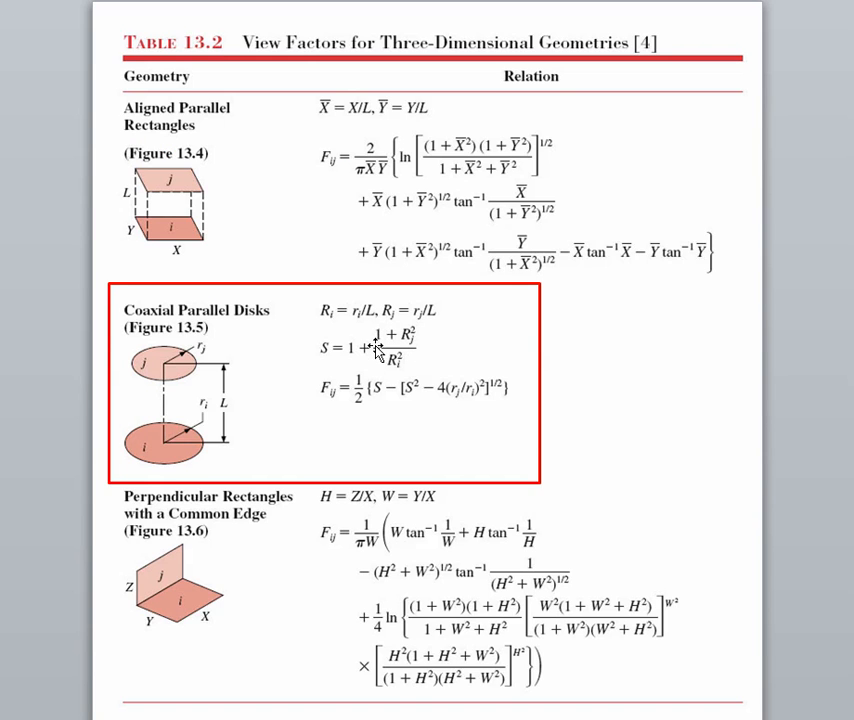
pyautogui.hotkey('alt', 'Tab')
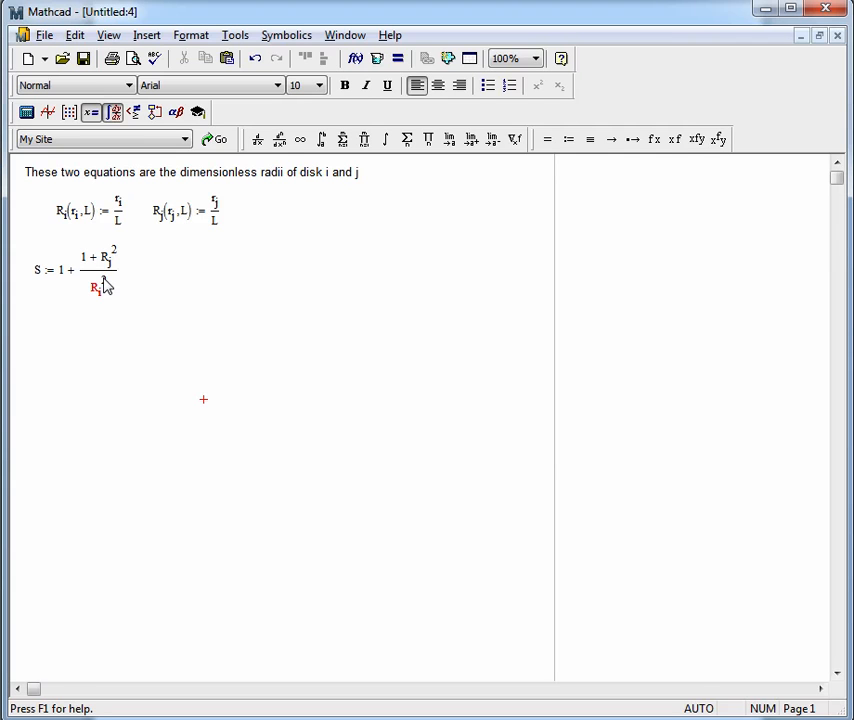
# Step: Move the S definition lower on the worksheet, leaving more space below the Rᵢ and Rⱼ function definitions
pyautogui.write('2')
pyautogui.click(41, 275)
pyautogui.click(62, 325)
pyautogui.click(97, 289)
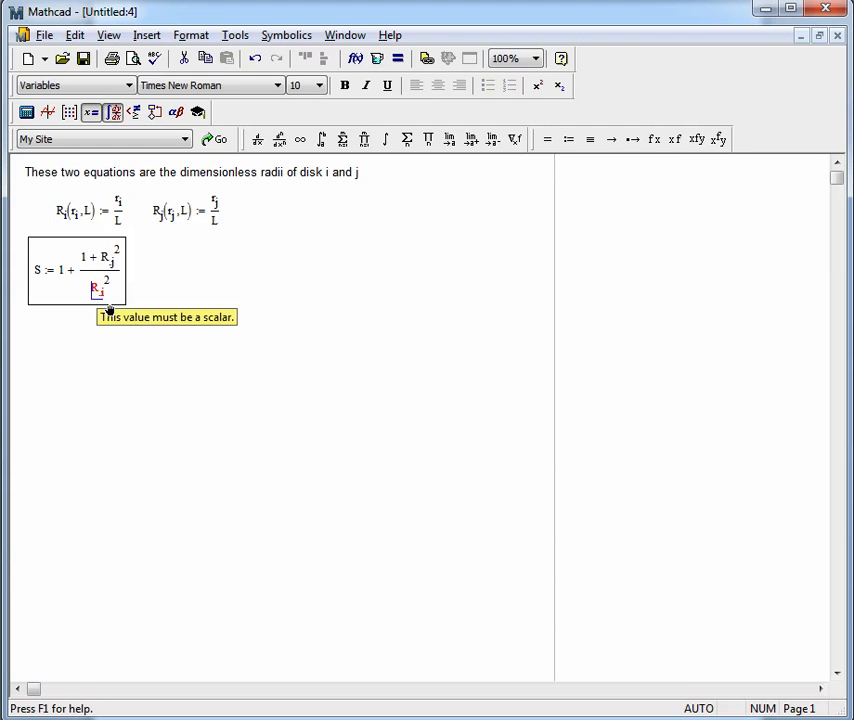
pyautogui.moveTo(67, 250); pyautogui.dragTo(106, 279)
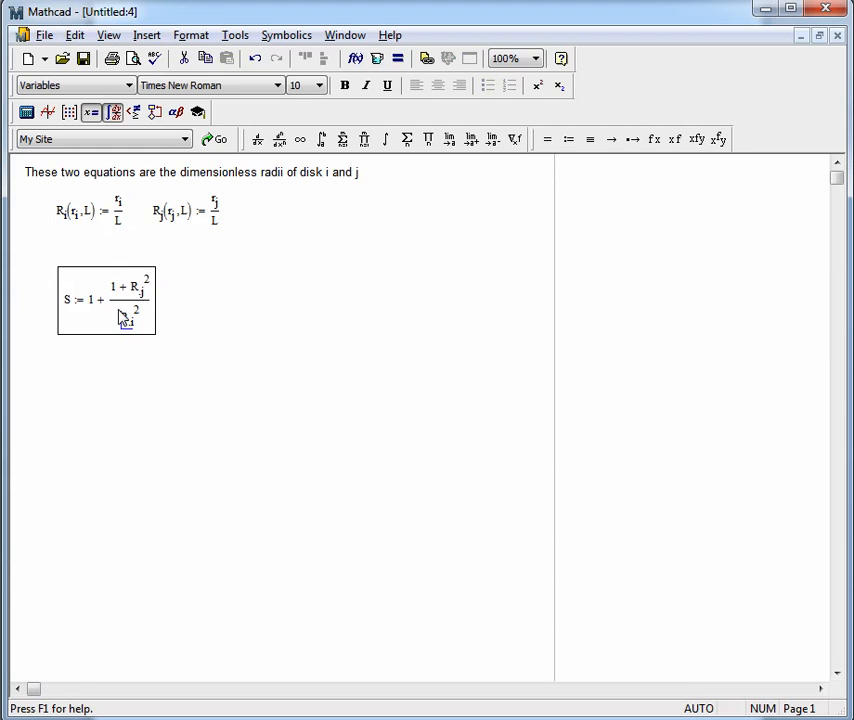
pyautogui.click(152, 363)
pyautogui.click(67, 300)
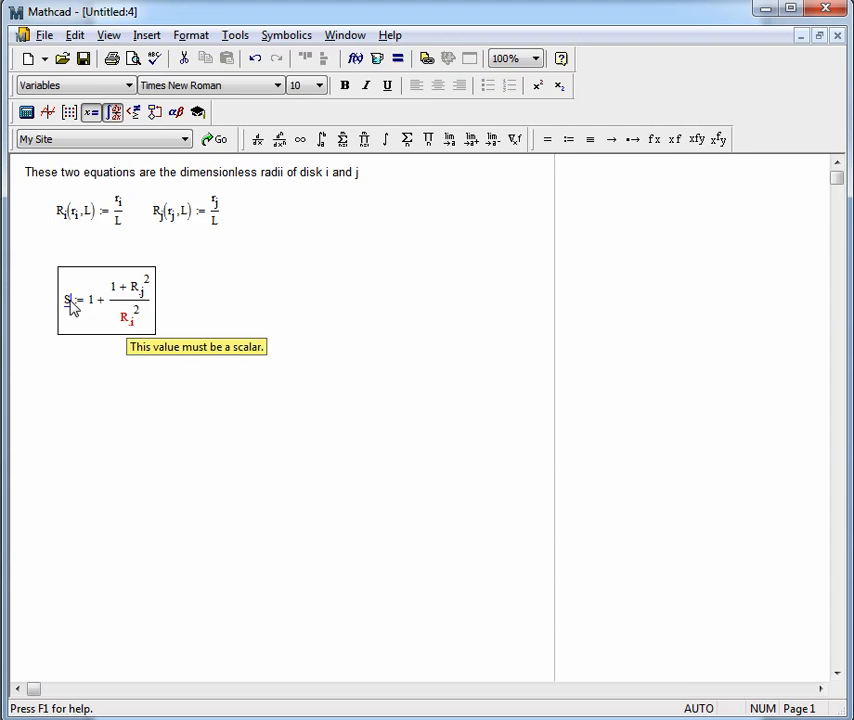
# Step: Define the constants Rᵢ := 5 and Rⱼ := 2 to the right of the Rⱼ(rⱼ, L) function
pyautogui.click(294, 224)
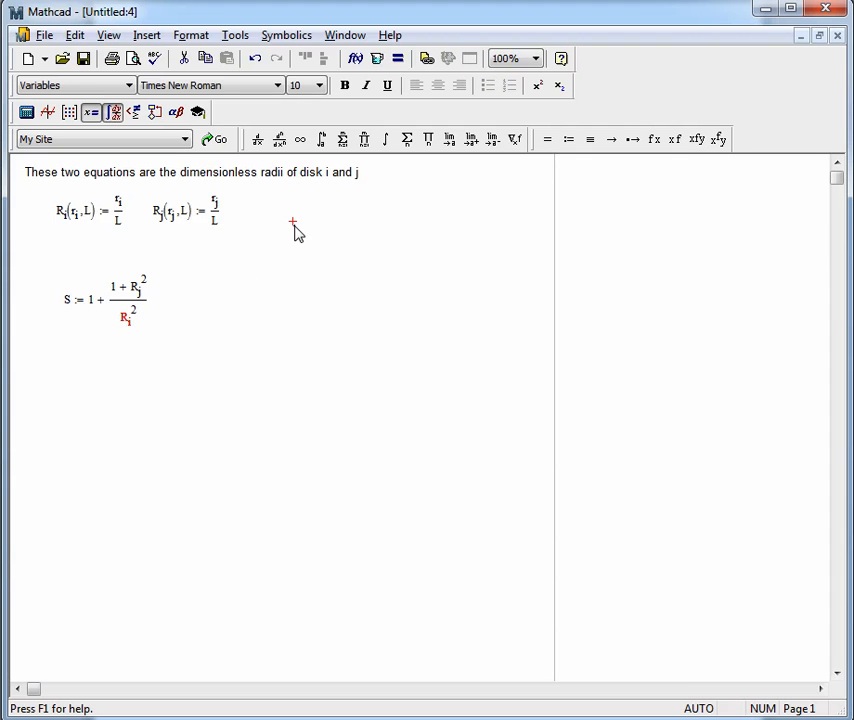
pyautogui.write('R.i:5')
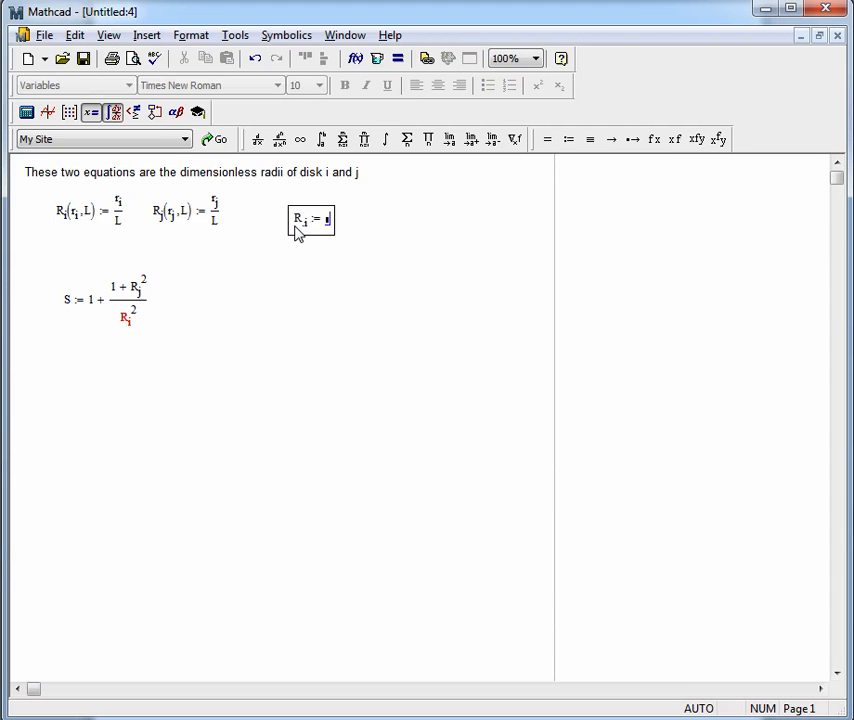
pyautogui.press('Right')
pyautogui.press('Right')
pyautogui.press('Right')
pyautogui.write('R.j')
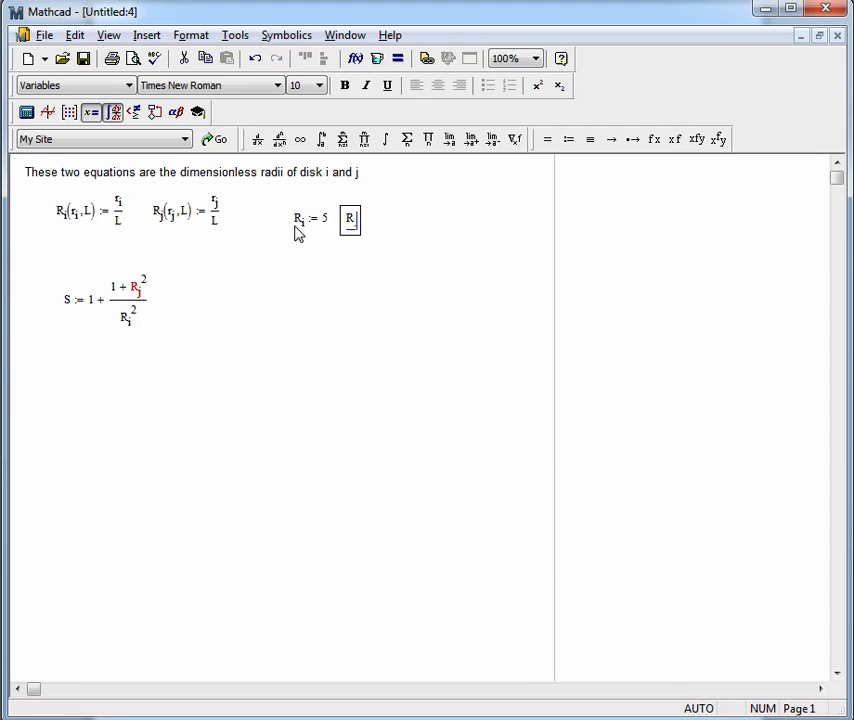
pyautogui.write(':2')
pyautogui.press('Return')
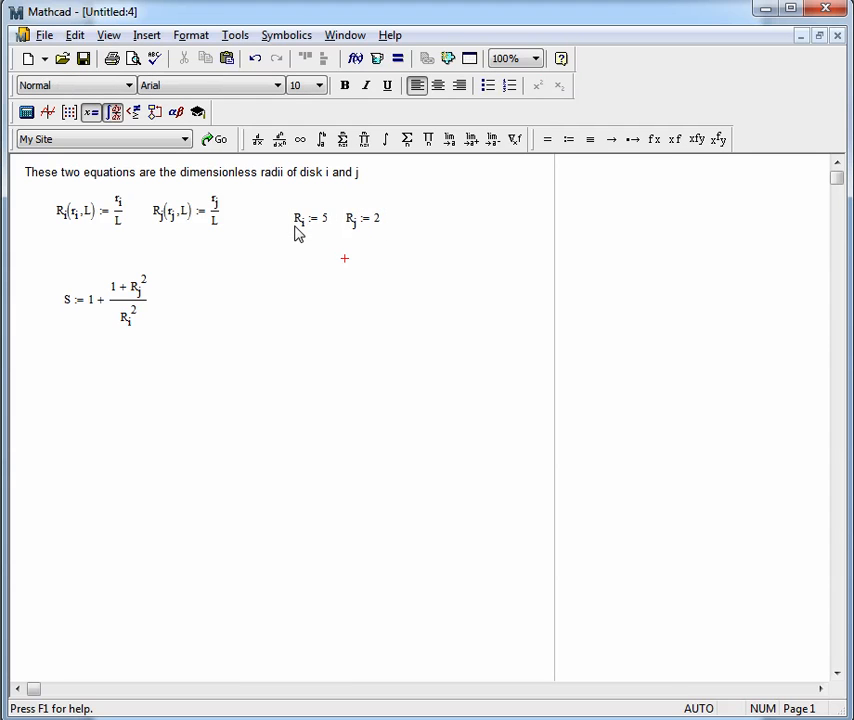
# Step: Move the Rᵢ := 5 and Rⱼ := 2 constants between the two radius functions and the S definition
pyautogui.click(141, 290)
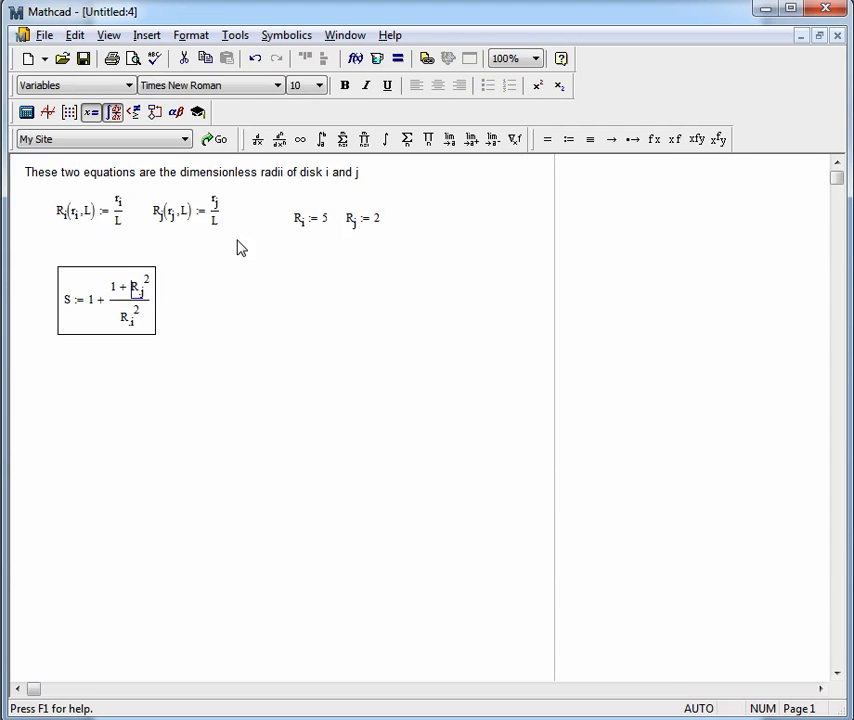
pyautogui.moveTo(307, 191); pyautogui.dragTo(146, 246)
pyautogui.click(172, 220)
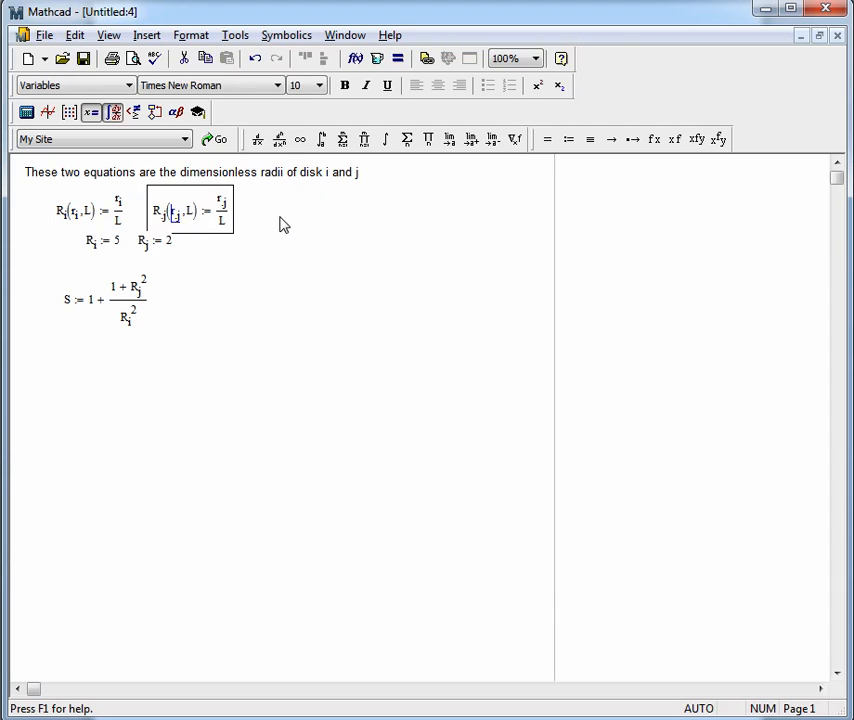
pyautogui.click(278, 213)
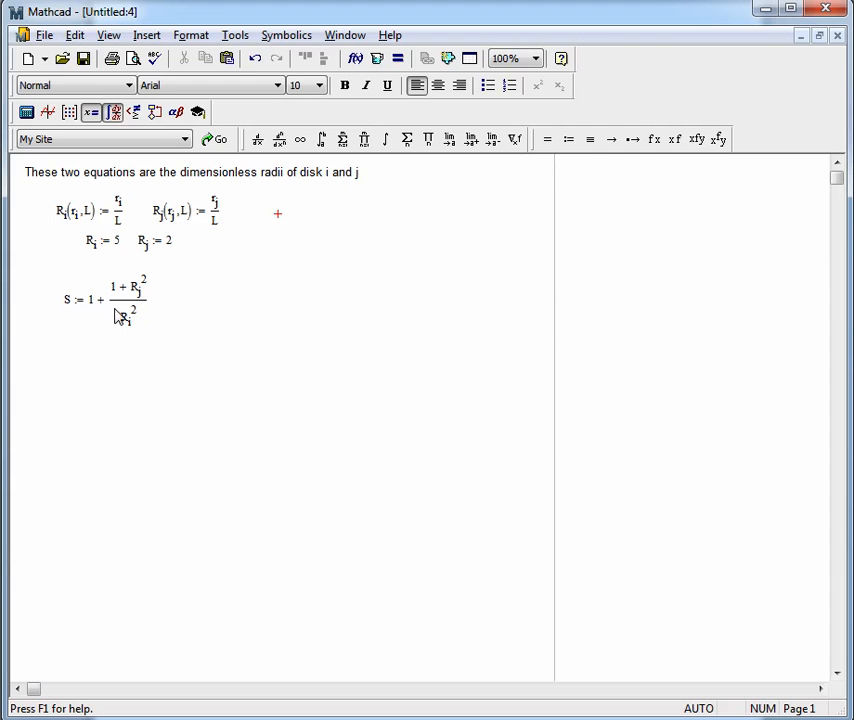
# Step: Move both constants above the radius functions, beside the heading text, and inspect Rᵢ in the S denominator
pyautogui.moveTo(172, 250); pyautogui.dragTo(103, 233)
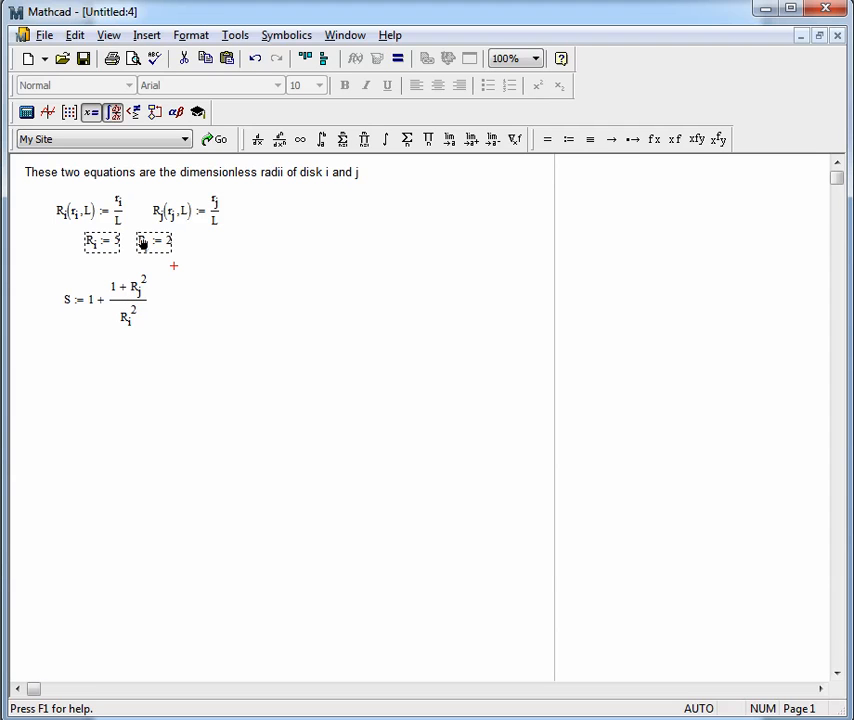
pyautogui.moveTo(142, 243); pyautogui.dragTo(433, 190)
pyautogui.click(128, 322)
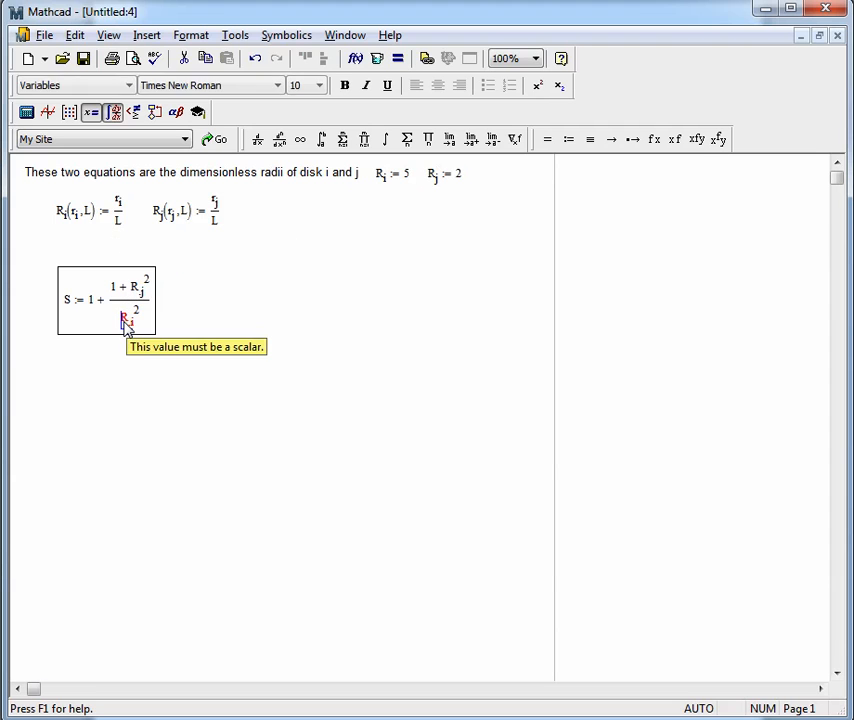
pyautogui.click(173, 258)
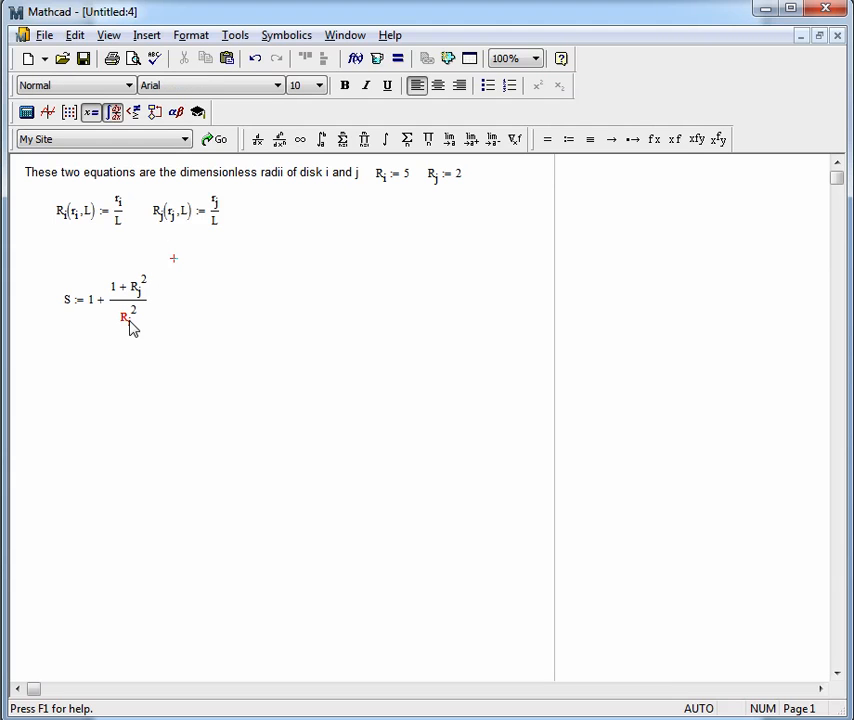
# Step: Bring the Rᵢ and Rⱼ constants back above the S definition and delete both
pyautogui.moveTo(381, 197); pyautogui.dragTo(157, 258)
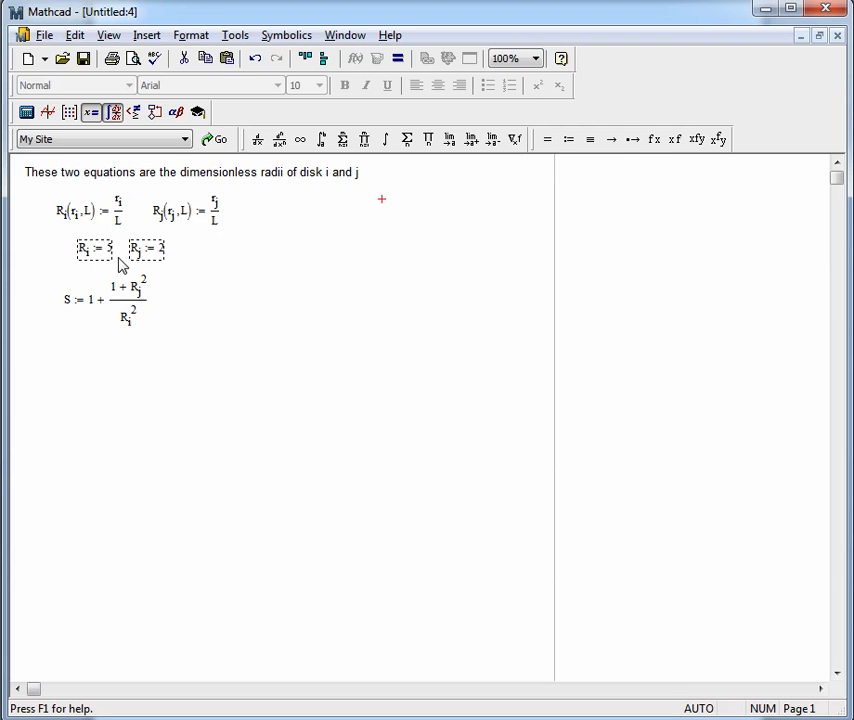
pyautogui.press('Delete')
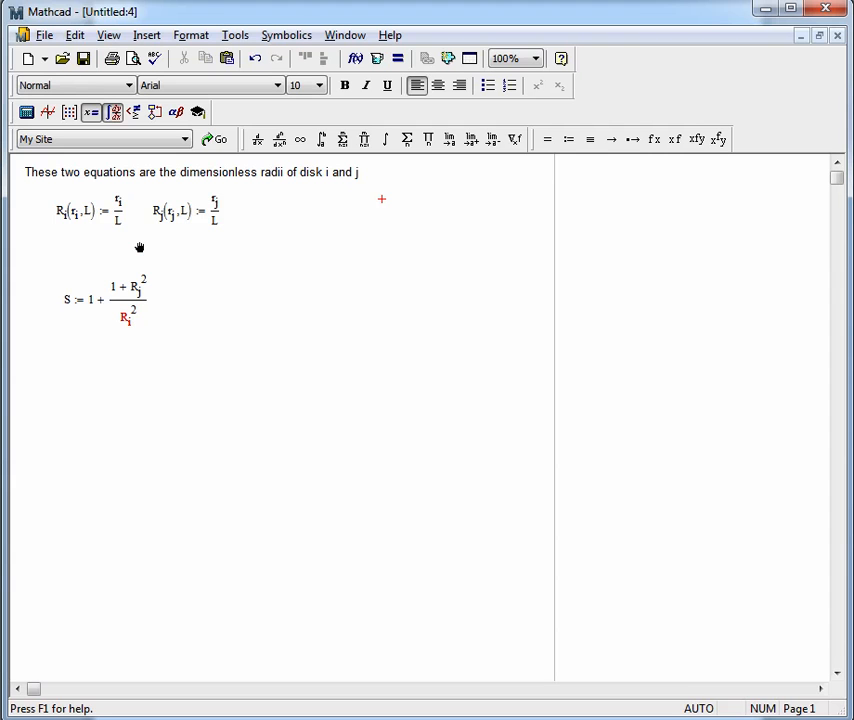
# Step: Shift the S definition slightly down and to the left, under the radius functions
pyautogui.click(73, 305)
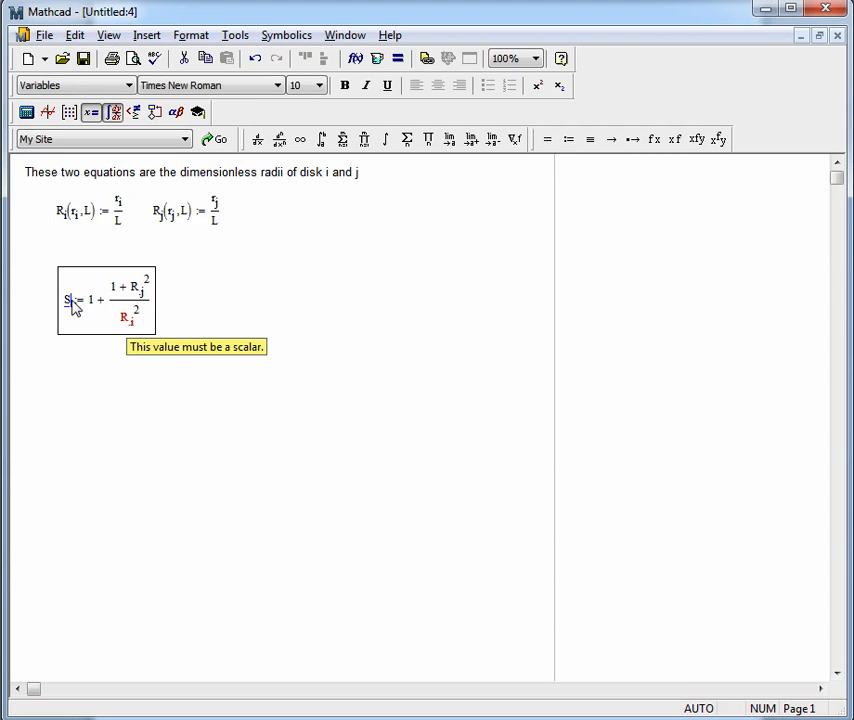
pyautogui.moveTo(88, 330)
pyautogui.mouseDown()
pyautogui.moveTo(82, 360)
pyautogui.moveTo(81, 352)
pyautogui.mouseUp()
pyautogui.click(92, 385)
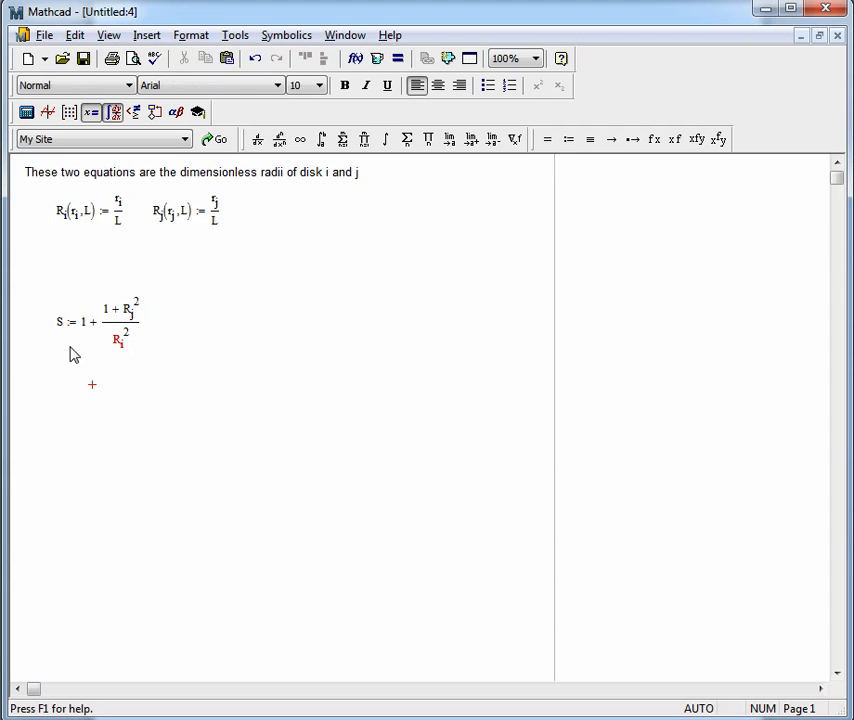
# Step: Turn S into a function by adding the arguments rᵢ, rⱼ and L to its name
pyautogui.click(63, 324)
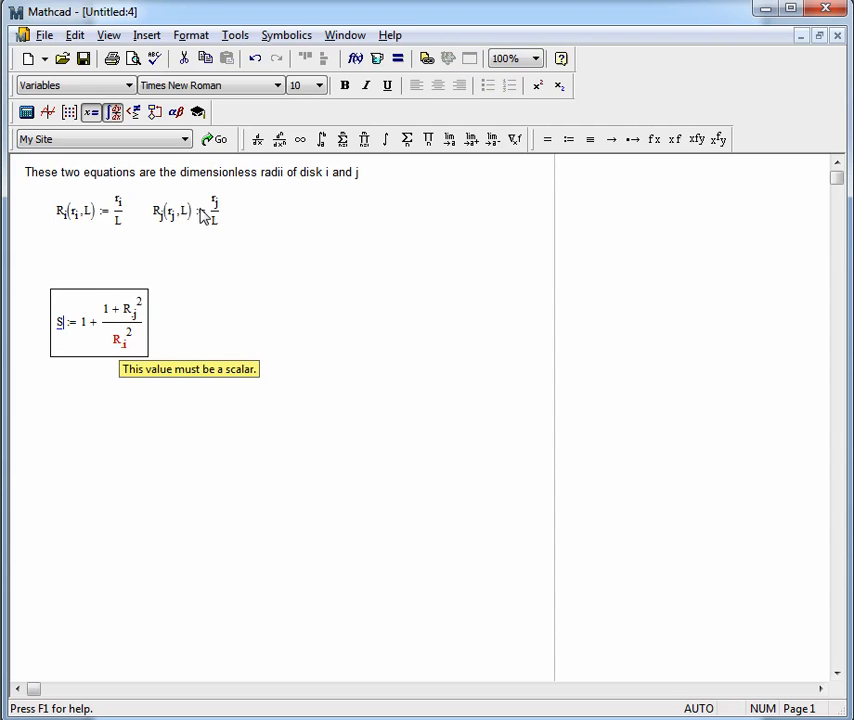
pyautogui.write('(')
pyautogui.write('r,')
pyautogui.write('.i')
pyautogui.write(',r.j')
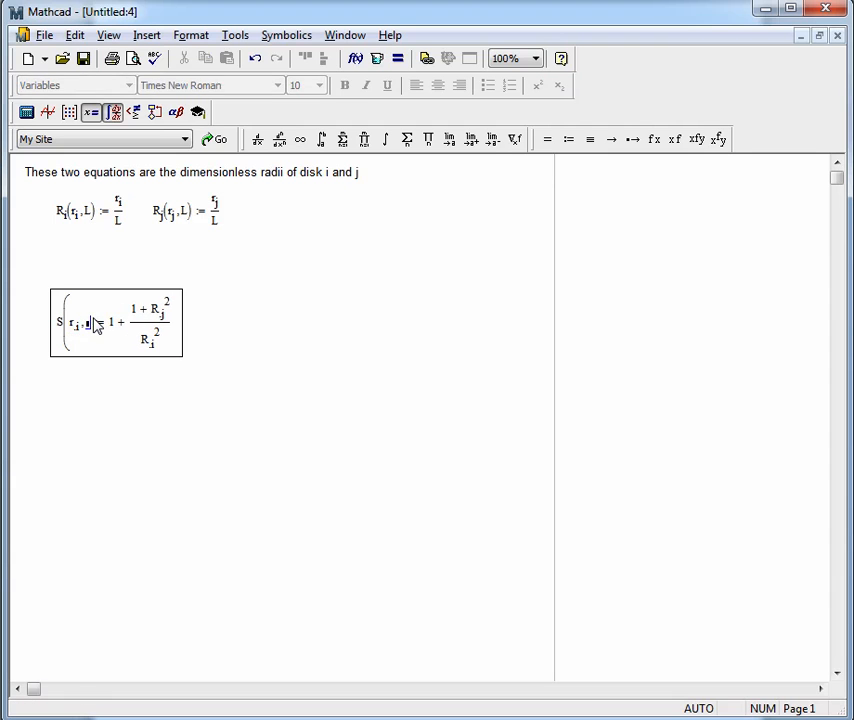
pyautogui.write(',L')
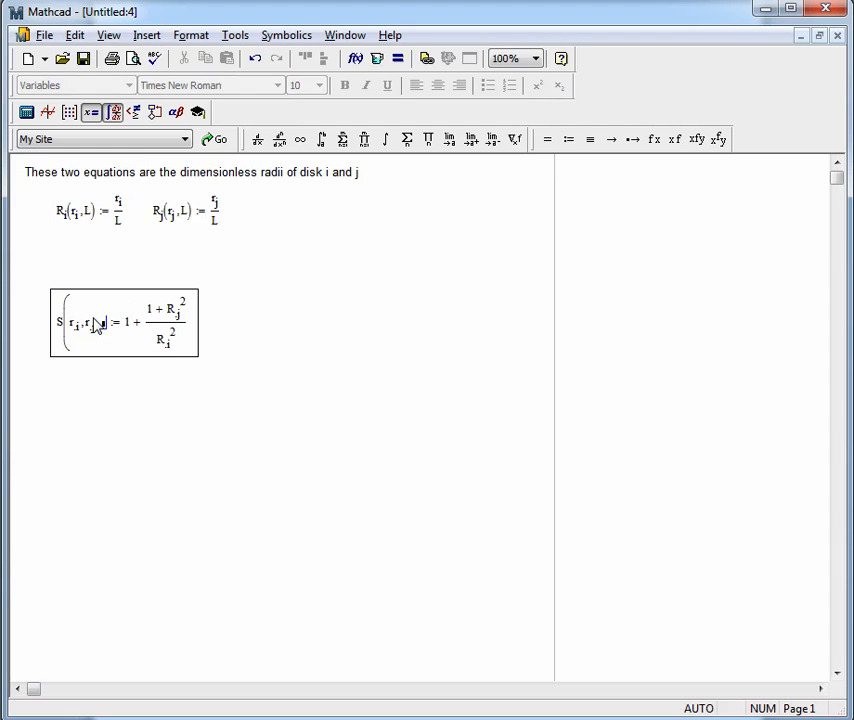
pyautogui.press('Return')
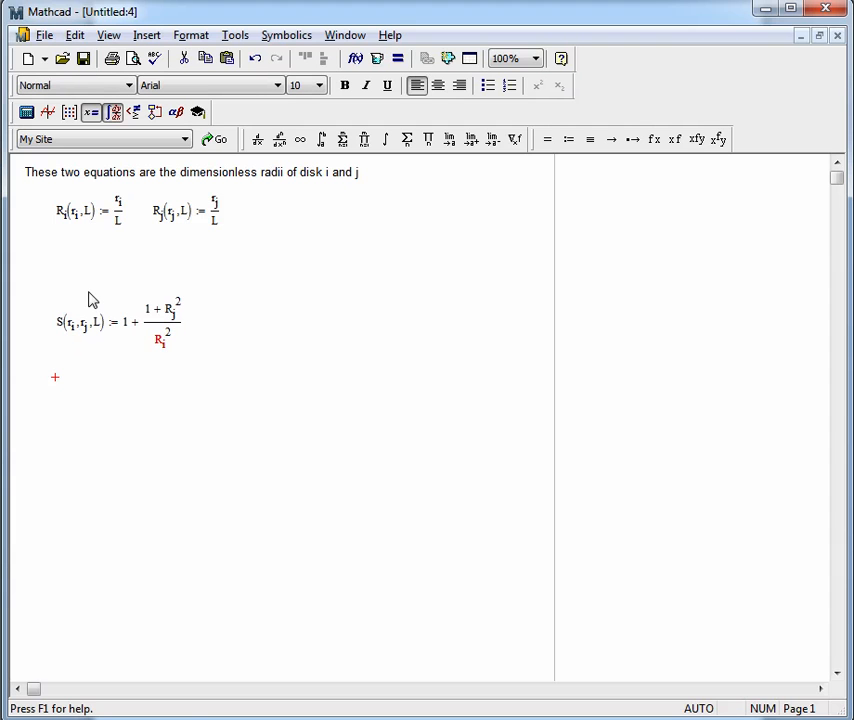
# Step: Add the arguments (rⱼ, L) to Rⱼ in the numerator and (rᵢ, L) to Rᵢ in the denominator of S
pyautogui.click(178, 313)
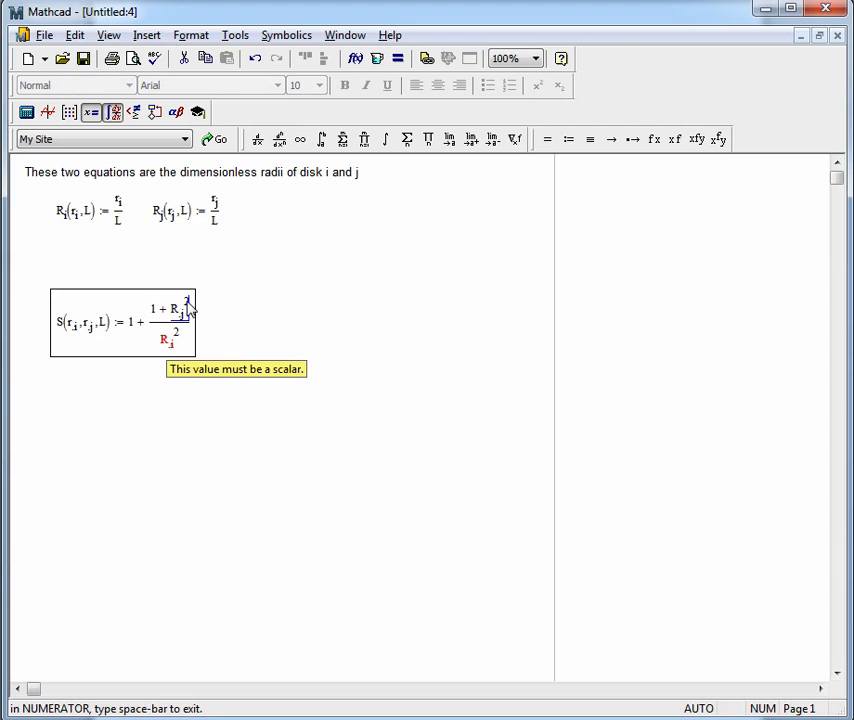
pyautogui.click(198, 300)
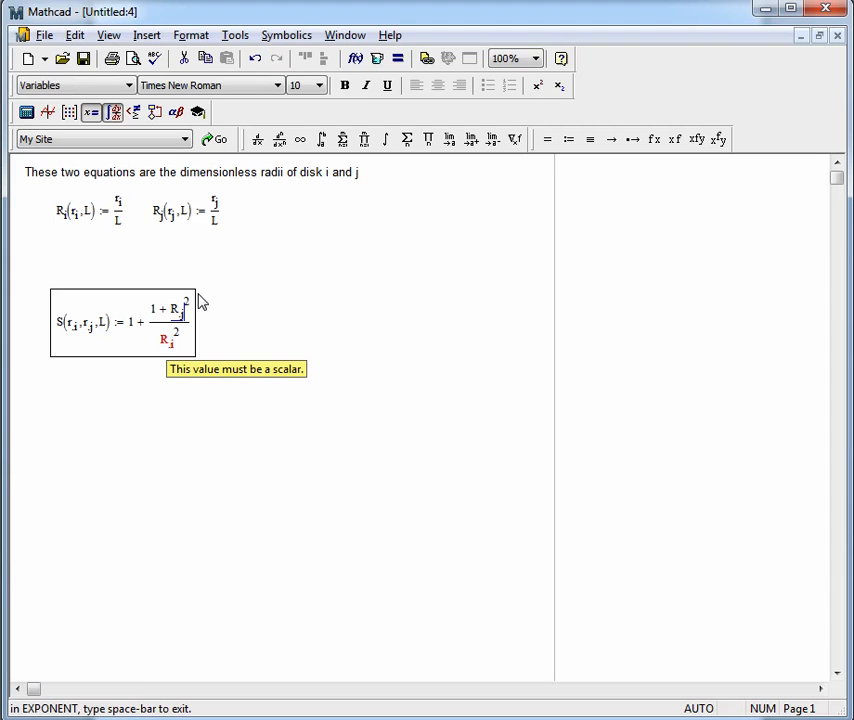
pyautogui.write('(r')
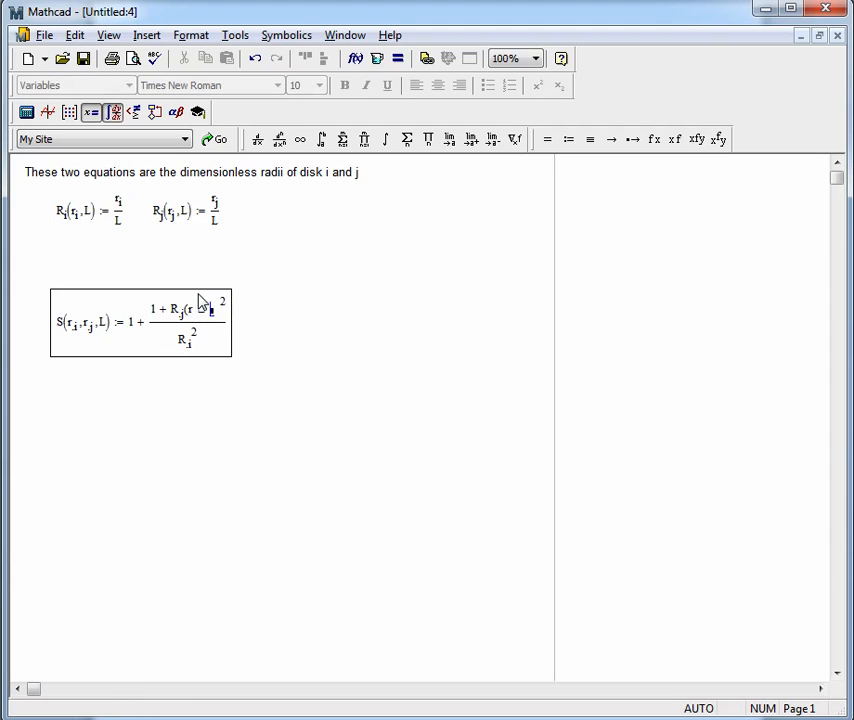
pyautogui.write('.j,L')
pyautogui.press('Down')
pyautogui.press('Left')
pyautogui.write('(')
pyautogui.write('r.i,L')
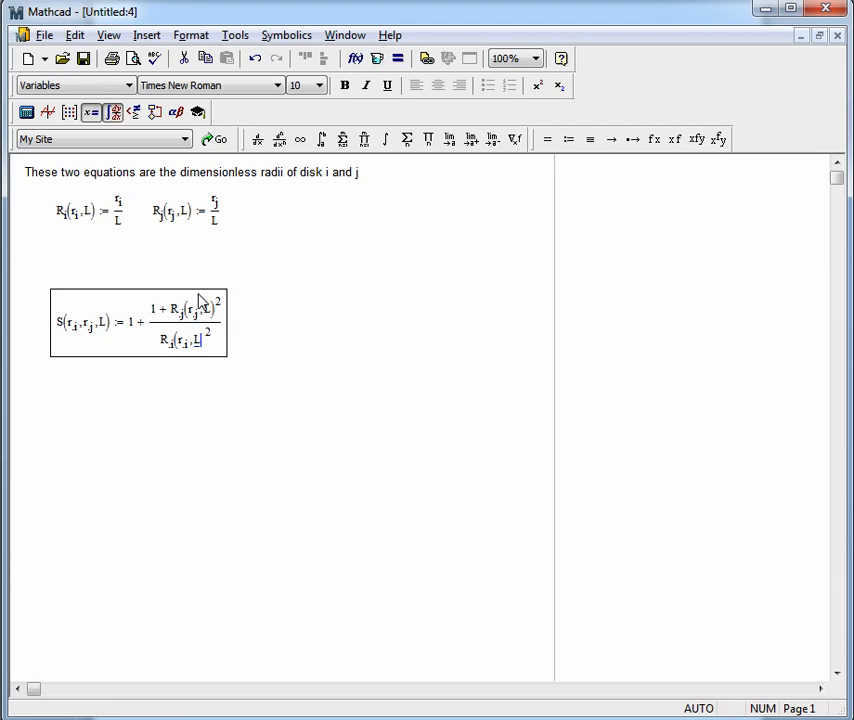
pyautogui.press('Return')
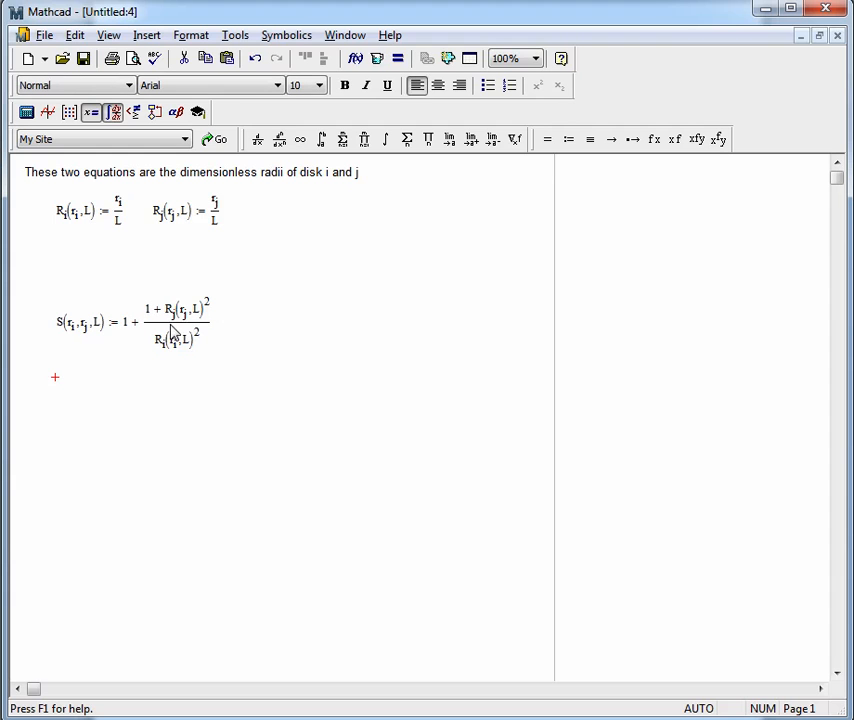
# Step: Evaluate S(1m, 1m, 0.2m) below the S definition and move the expression slightly lower
pyautogui.click(85, 405)
pyautogui.write('S(')
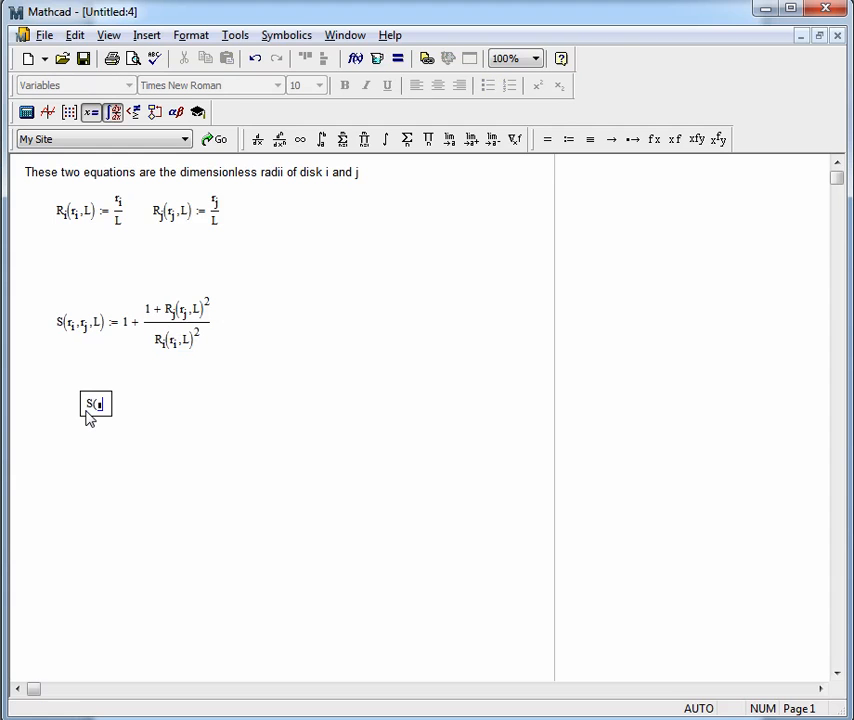
pyautogui.write('1')
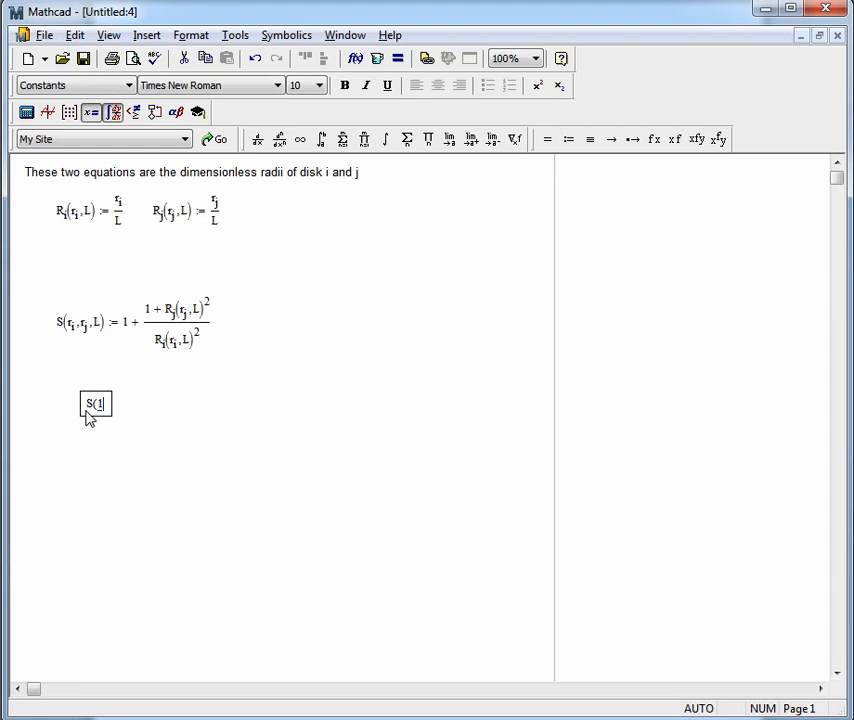
pyautogui.write('*m,')
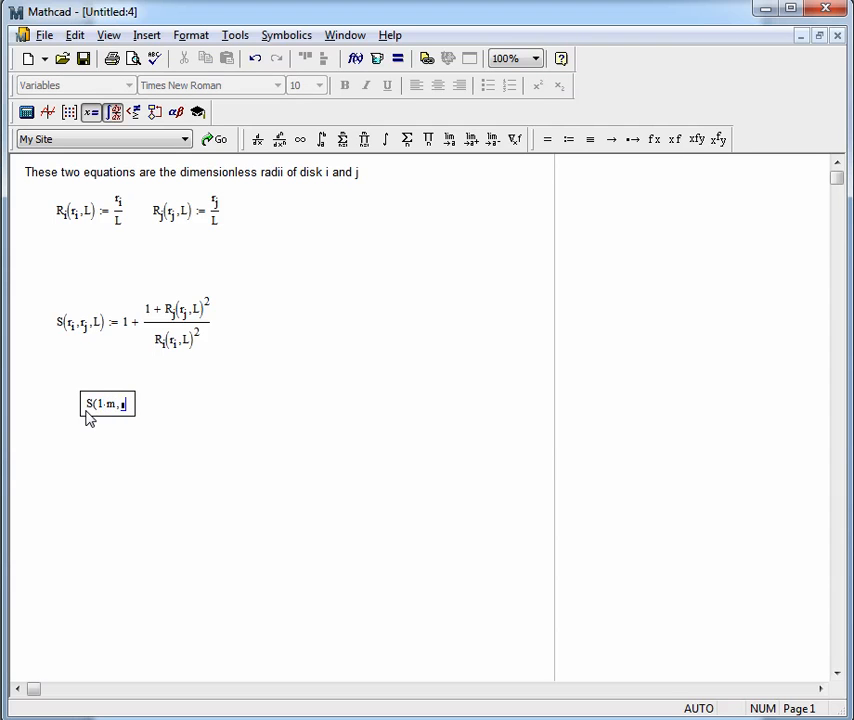
pyautogui.write('1*m,0.2*m)=')
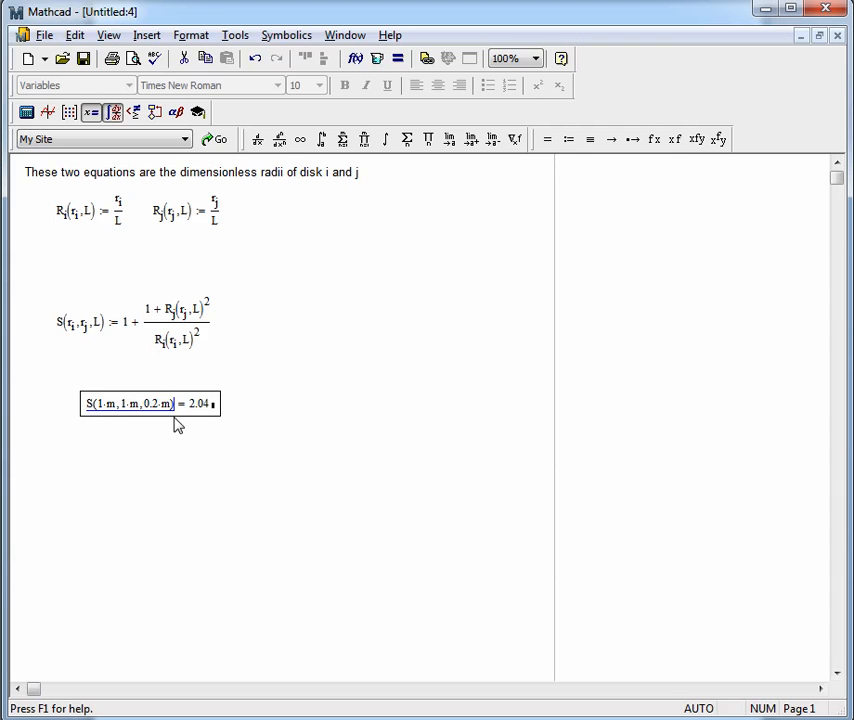
pyautogui.moveTo(160, 438); pyautogui.dragTo(158, 439)
pyautogui.click(263, 466)
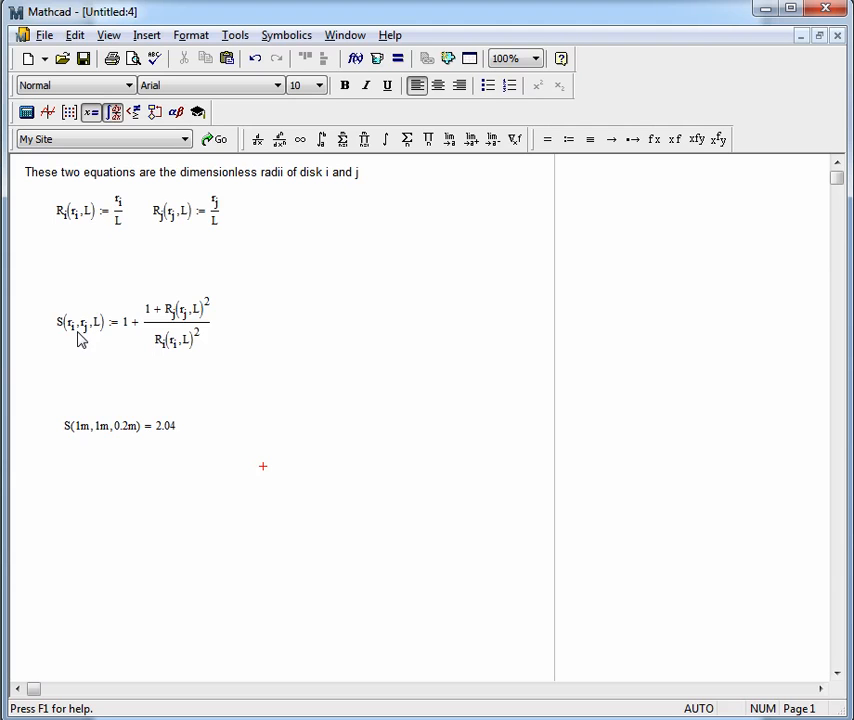
# Step: Start a second definition S(Rᵢ, Rⱼ) beside the three-argument S definition and shift it slightly down
pyautogui.moveTo(52, 290); pyautogui.dragTo(219, 370)
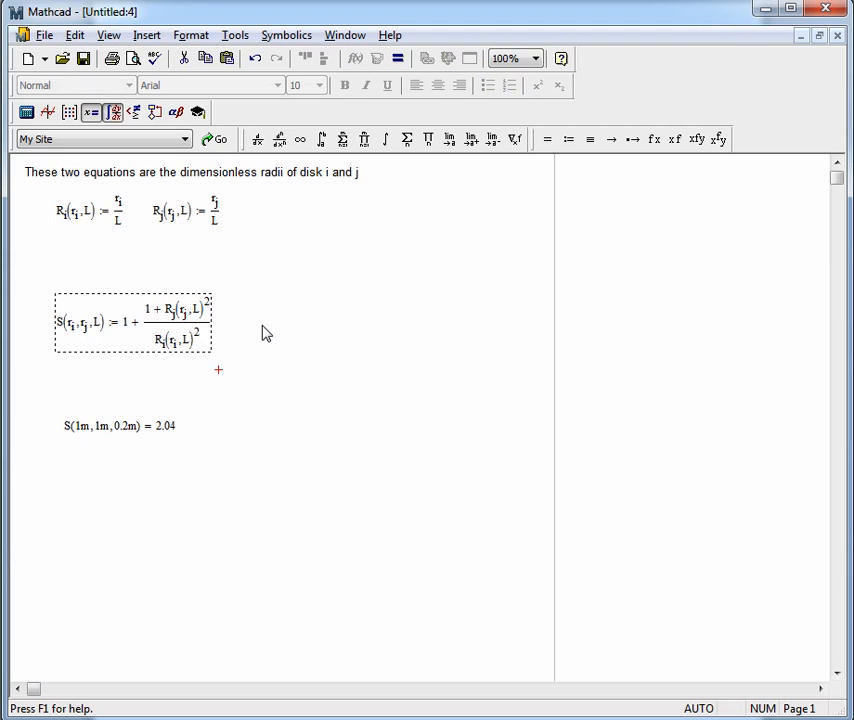
pyautogui.click(249, 326)
pyautogui.write('S(R')
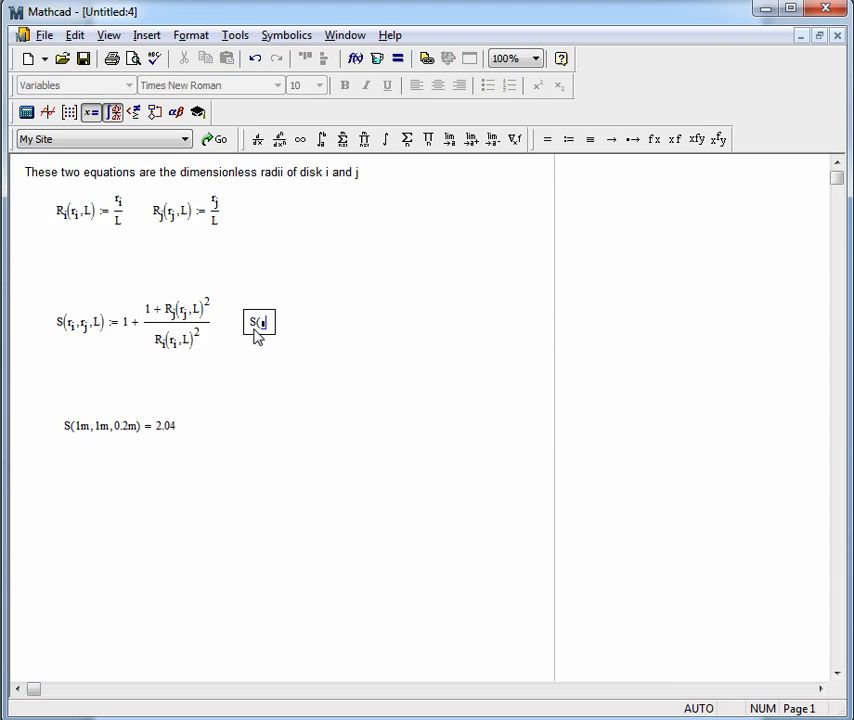
pyautogui.write('.i,R.j')
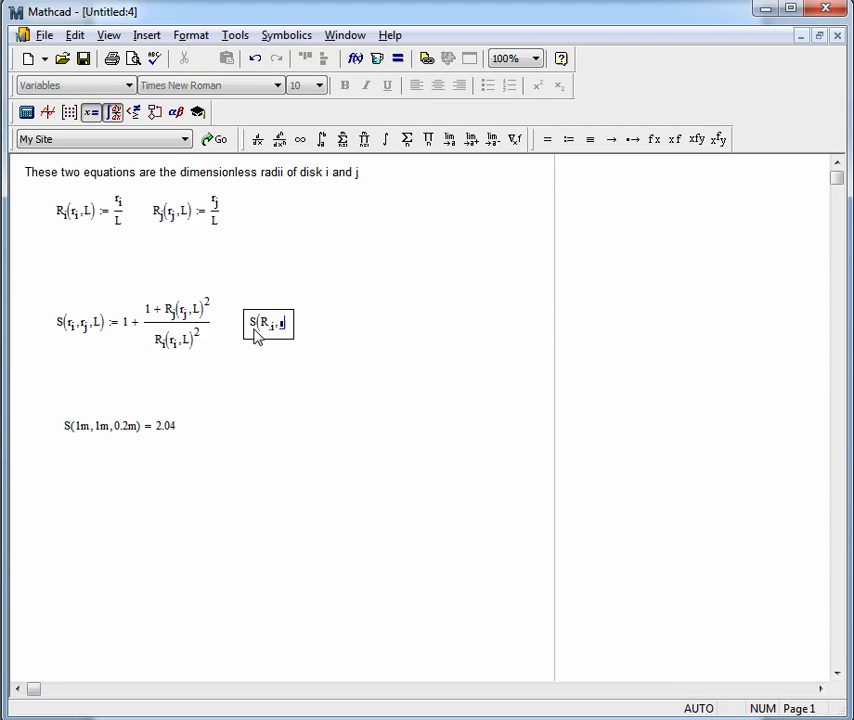
pyautogui.write(')')
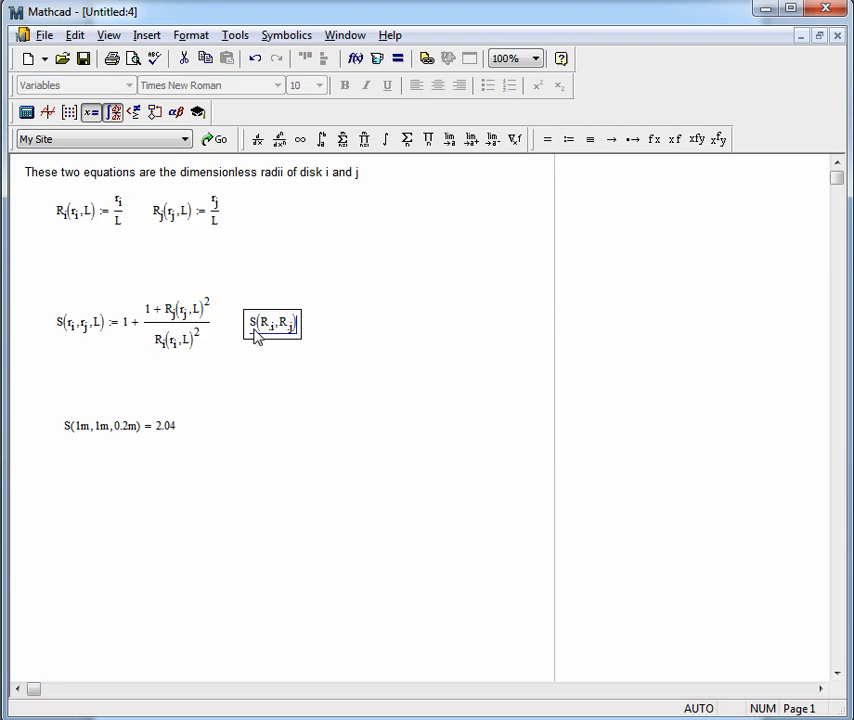
pyautogui.hotkey('shift', '2')
pyautogui.hotkey('ctrl', 'z')
pyautogui.write(':=')
pyautogui.moveTo(297, 338)
pyautogui.mouseDown()
pyautogui.moveTo(305, 360)
pyautogui.moveTo(305, 353)
pyautogui.mouseUp()
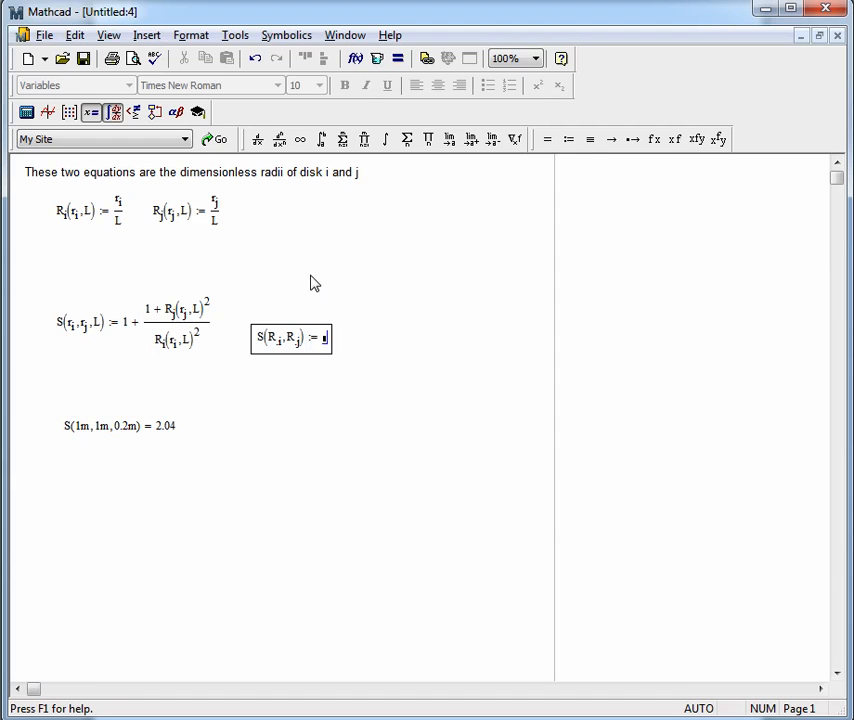
# Step: Complete the S(Rᵢ, Rⱼ) definition with the expression 1 + (1 + Rⱼ)/Rᵢ
pyautogui.write('1 ')
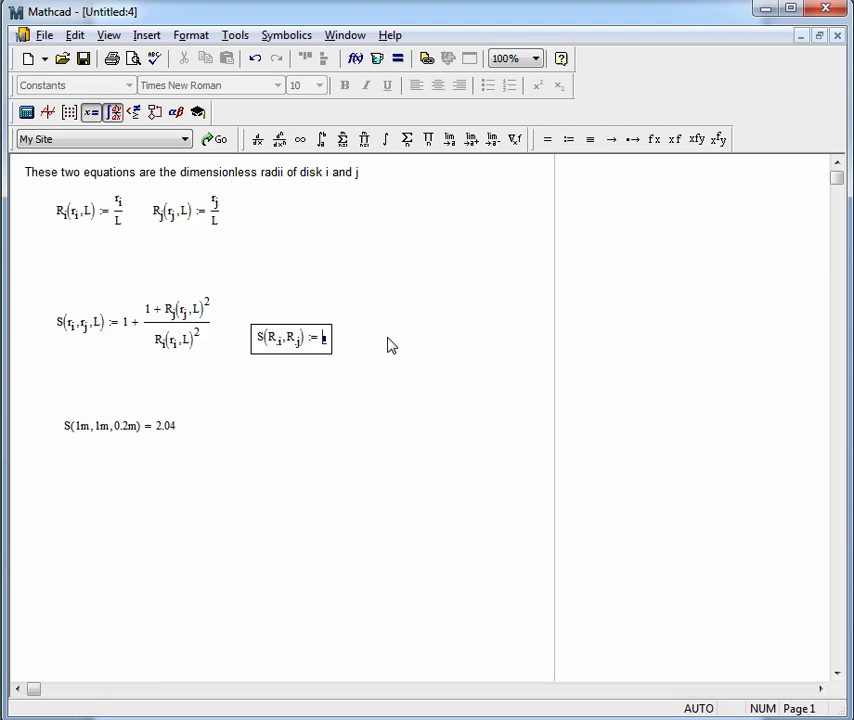
pyautogui.write('+ 1')
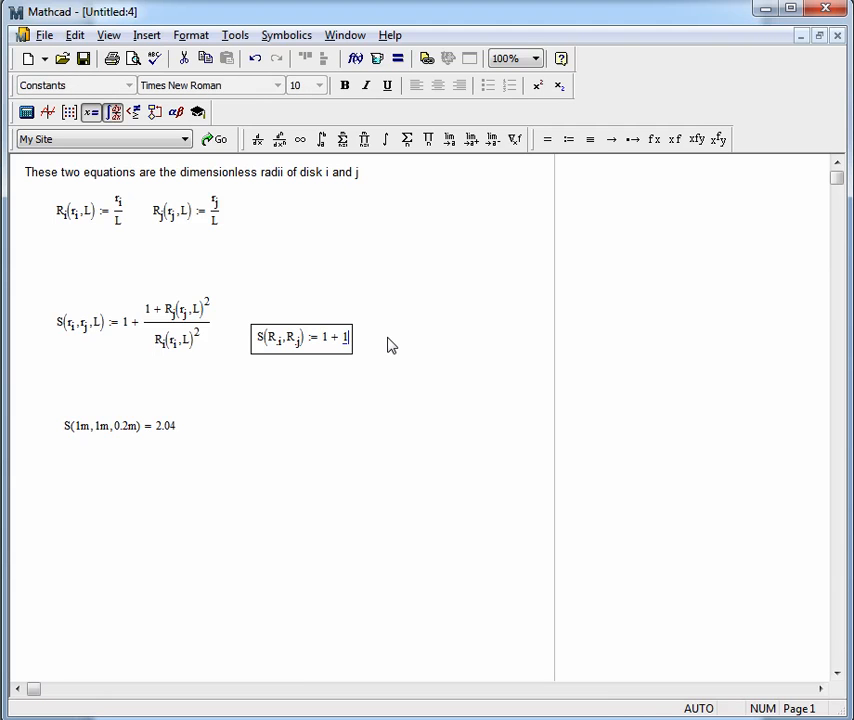
pyautogui.write(' + R.j/')
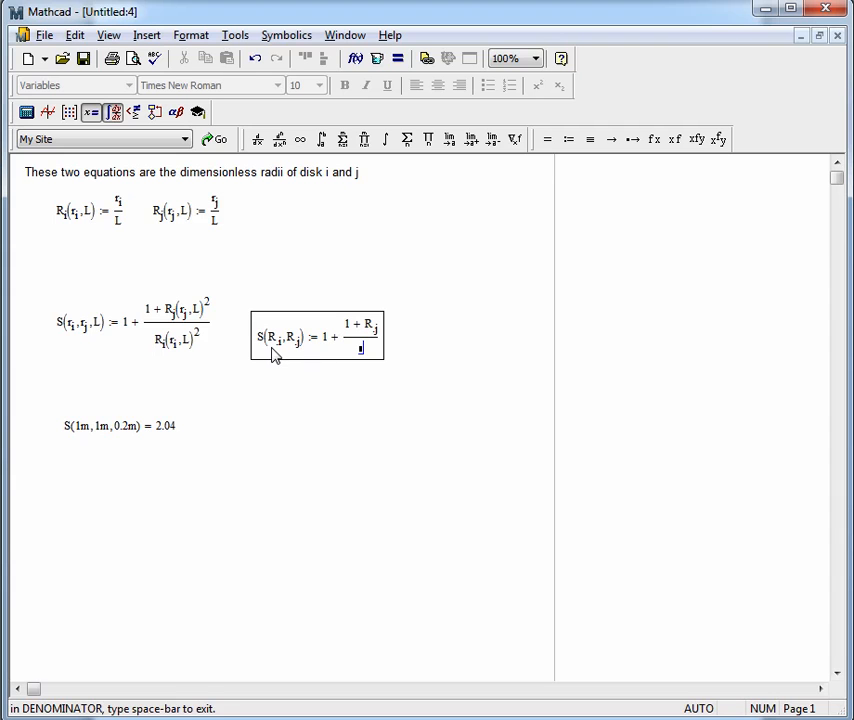
pyautogui.write('R.i')
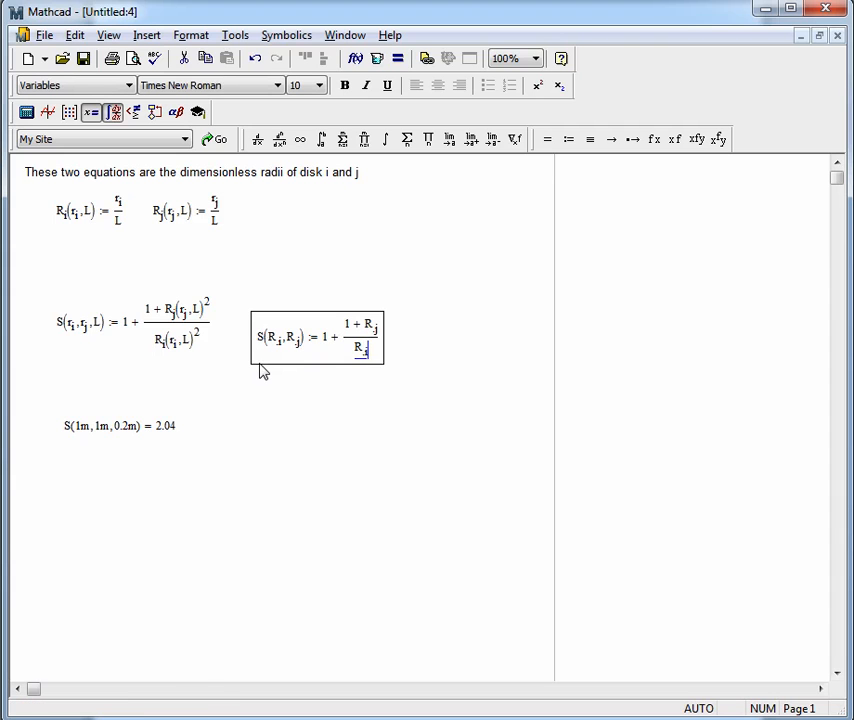
pyautogui.click(259, 369)
# Step: Examine the error on the S(1m, 1m, 0.2m) evaluation and compare the arguments of the two S definitions
pyautogui.click(95, 429)
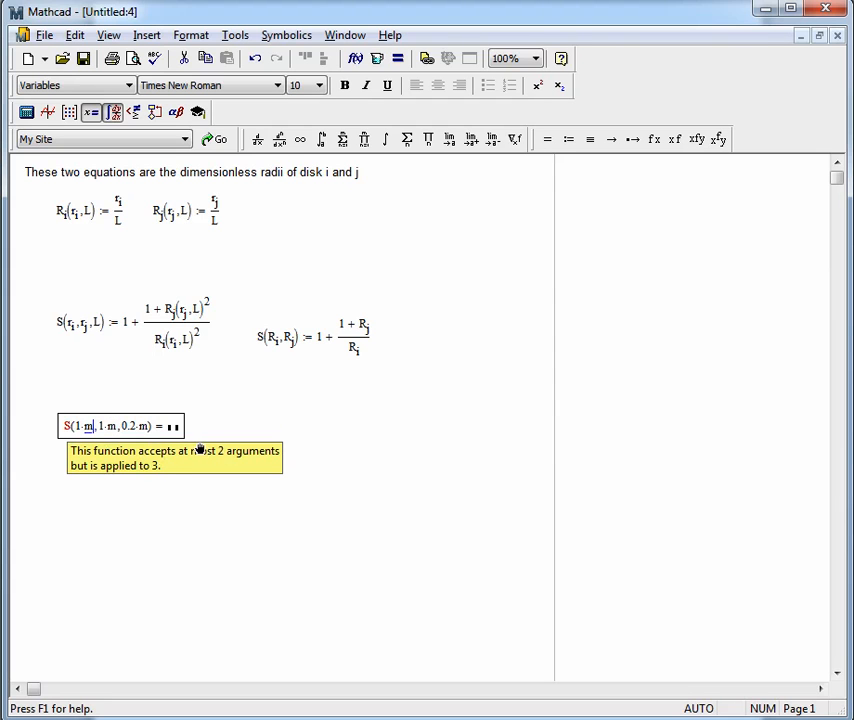
pyautogui.click(274, 343)
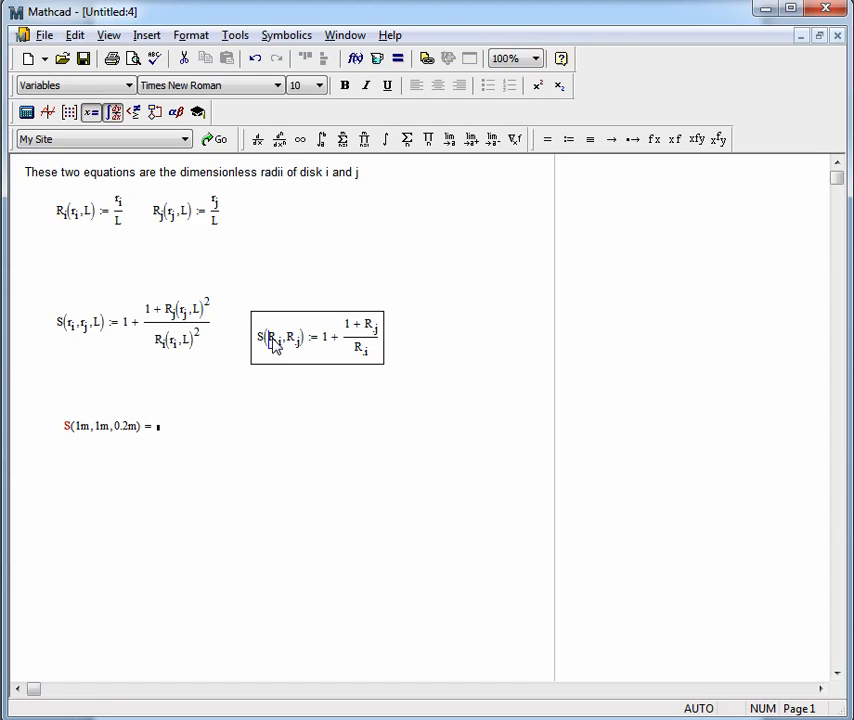
pyautogui.click(151, 323)
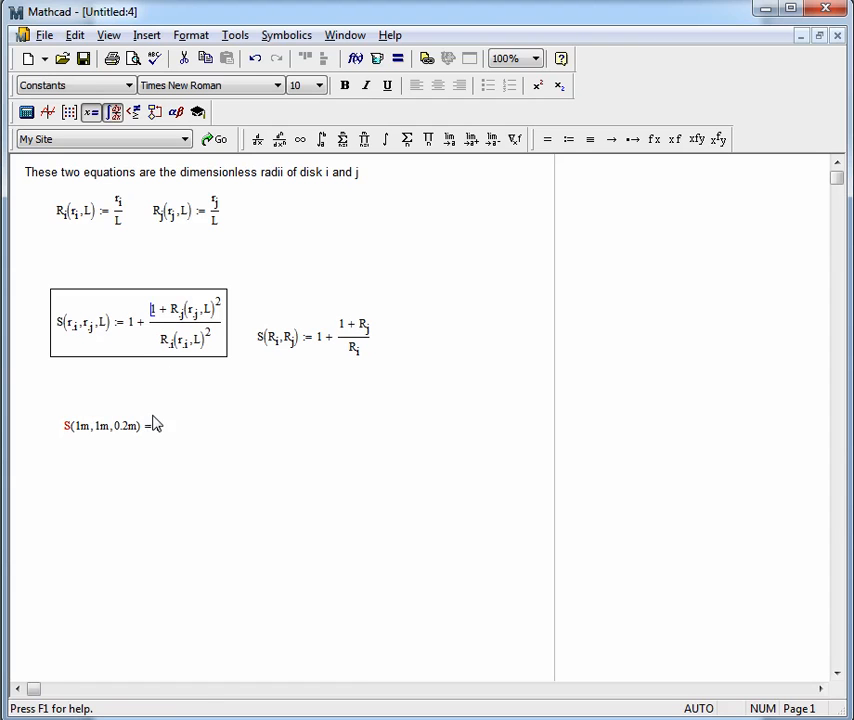
pyautogui.click(268, 346)
pyautogui.click(181, 337)
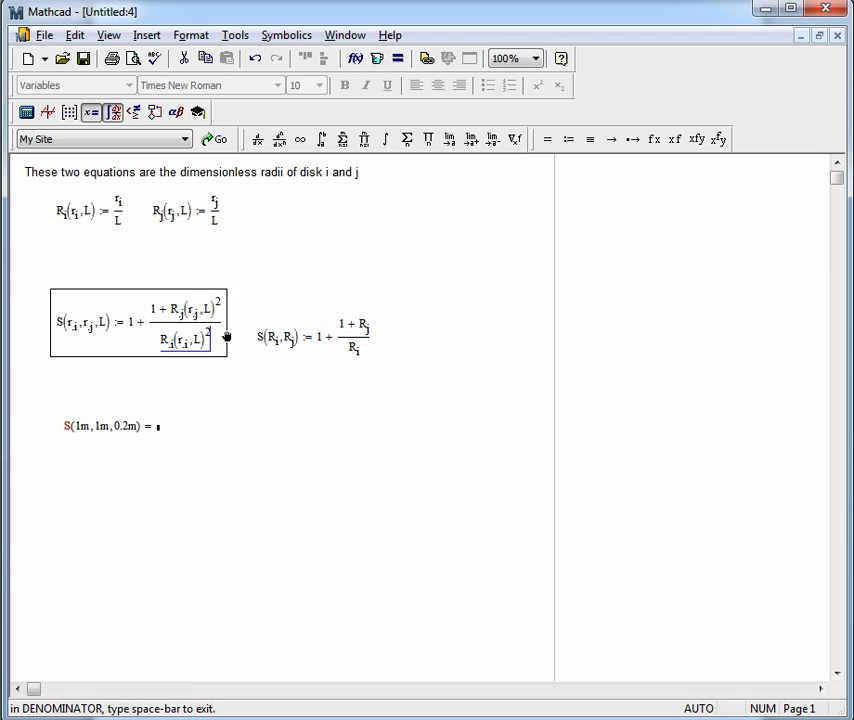
# Step: Evaluate S(2, 2) below the two S definitions
pyautogui.click(183, 408)
pyautogui.write('S(')
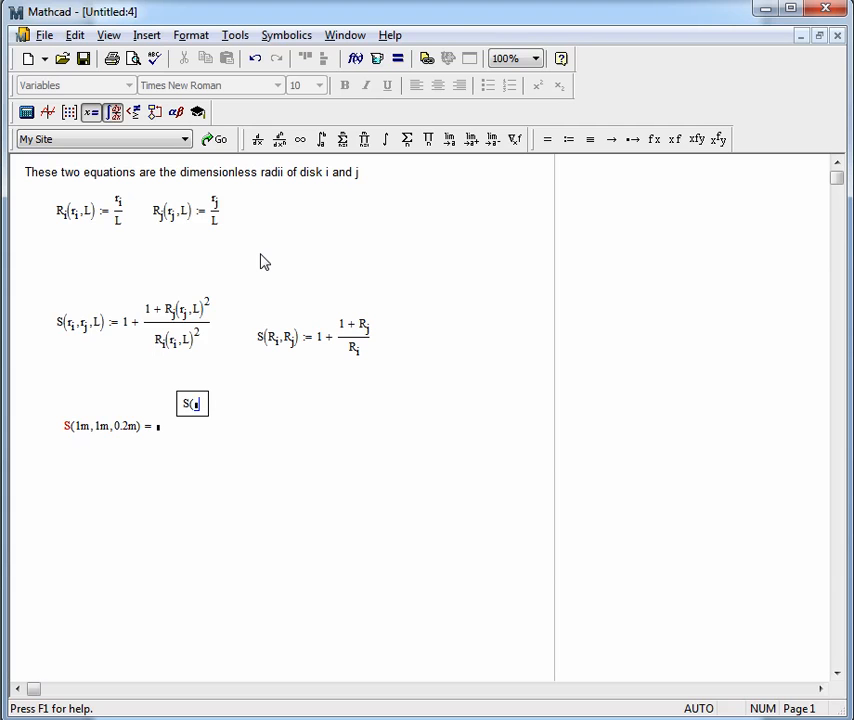
pyautogui.write('2,2) = 2.5')
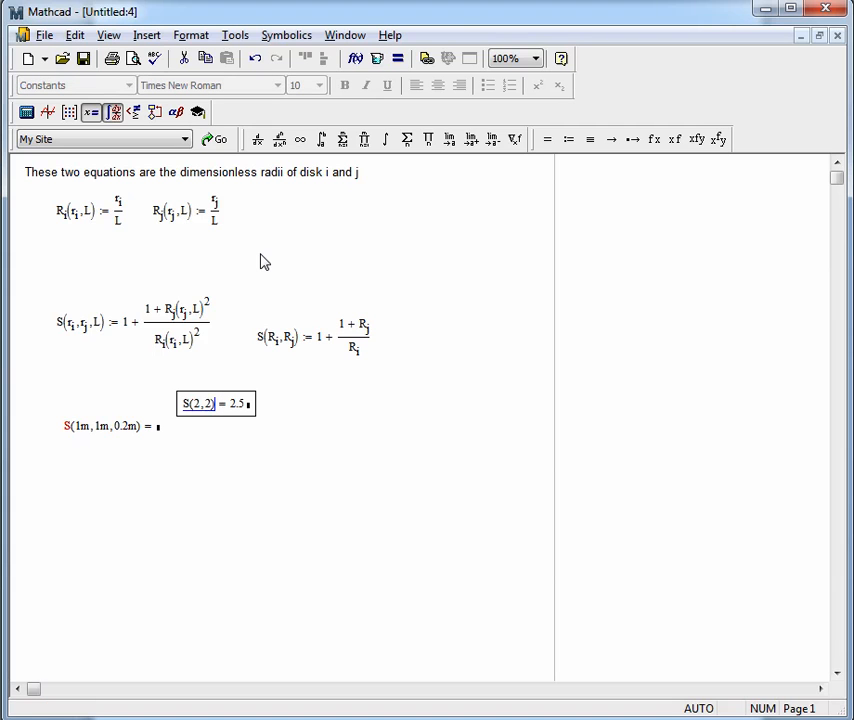
pyautogui.click(272, 401)
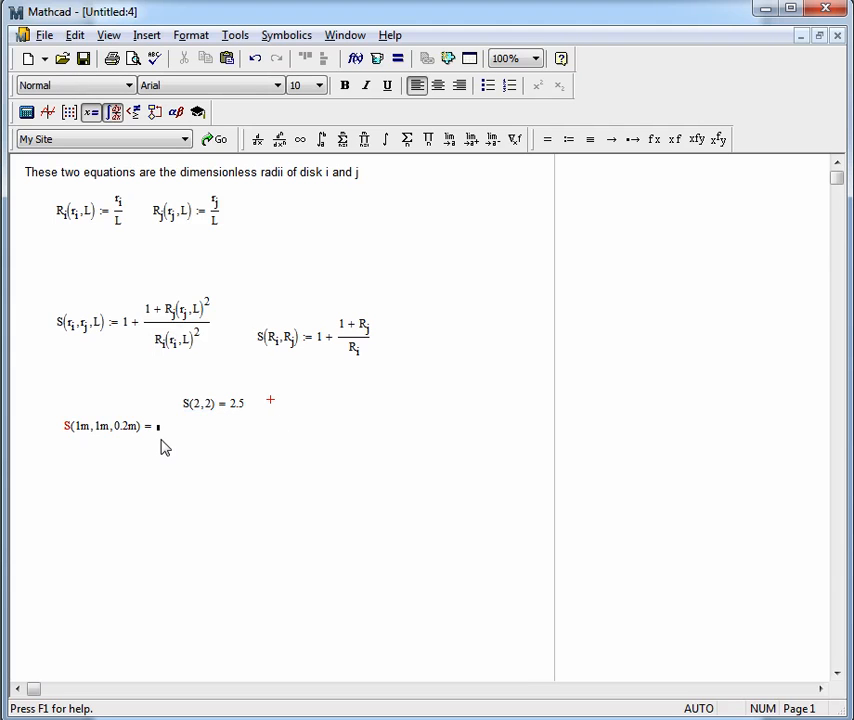
# Step: Delete the three-argument S definition and move the S(Rᵢ, Rⱼ) definition into its place
pyautogui.click(288, 345)
pyautogui.click(233, 288)
pyautogui.moveTo(189, 282); pyautogui.dragTo(148, 336)
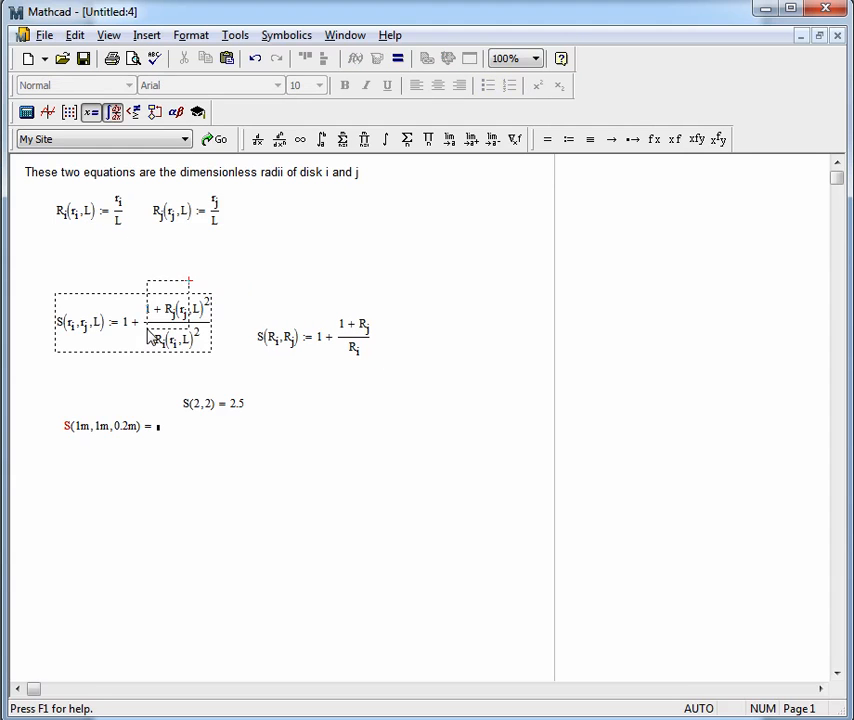
pyautogui.press('Delete')
pyautogui.click(271, 334)
pyautogui.moveTo(283, 313); pyautogui.dragTo(116, 316)
# Step: Insert several blank lines above the dimensionless radii text to make room at the worksheet's start
pyautogui.click(28, 174)
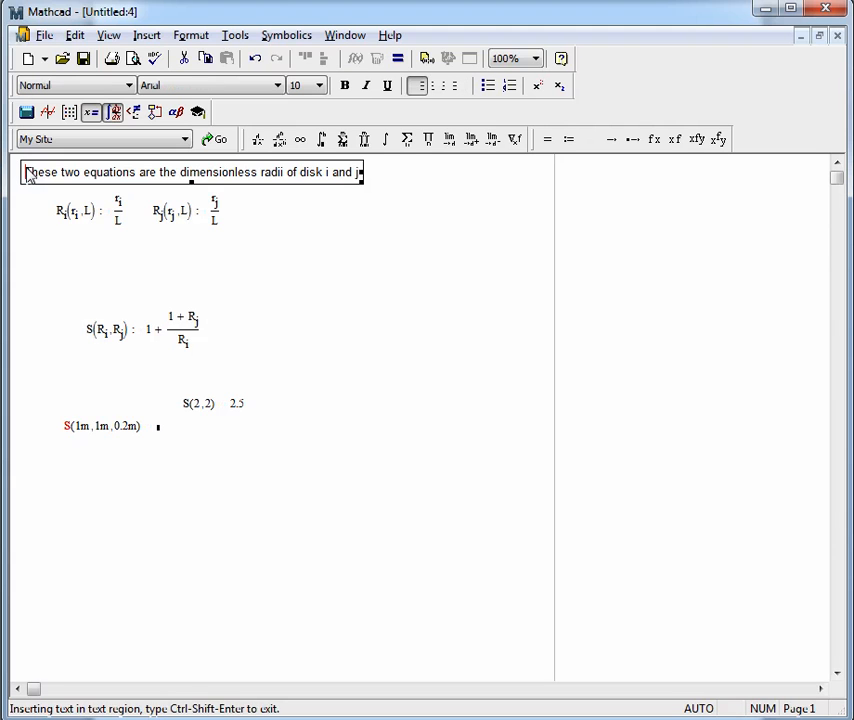
pyautogui.click(14, 174)
pyautogui.hotkey('ctrl', 'F9')
pyautogui.hotkey('ctrl', 'F9')
pyautogui.hotkey('ctrl', 'F9')
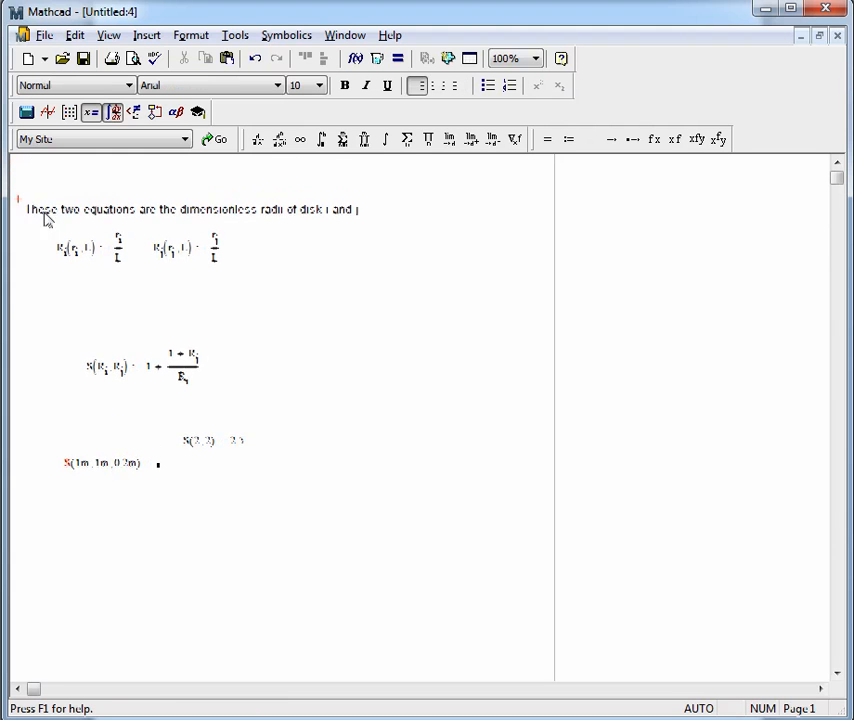
pyautogui.hotkey('ctrl', 'F9')
pyautogui.hotkey('ctrl', 'F9')
pyautogui.hotkey('ctrl', 'F9')
pyautogui.hotkey('ctrl', 'F9')
pyautogui.hotkey('ctrl', 'F9')
pyautogui.hotkey('ctrl', 'F9')
pyautogui.hotkey('ctrl', 'F9')
pyautogui.hotkey('ctrl', 'F9')
# Step: Add the text "Input variable to this problem are the radii of the disks and the distance apart" at the start of the worksheet
pyautogui.click(25, 169)
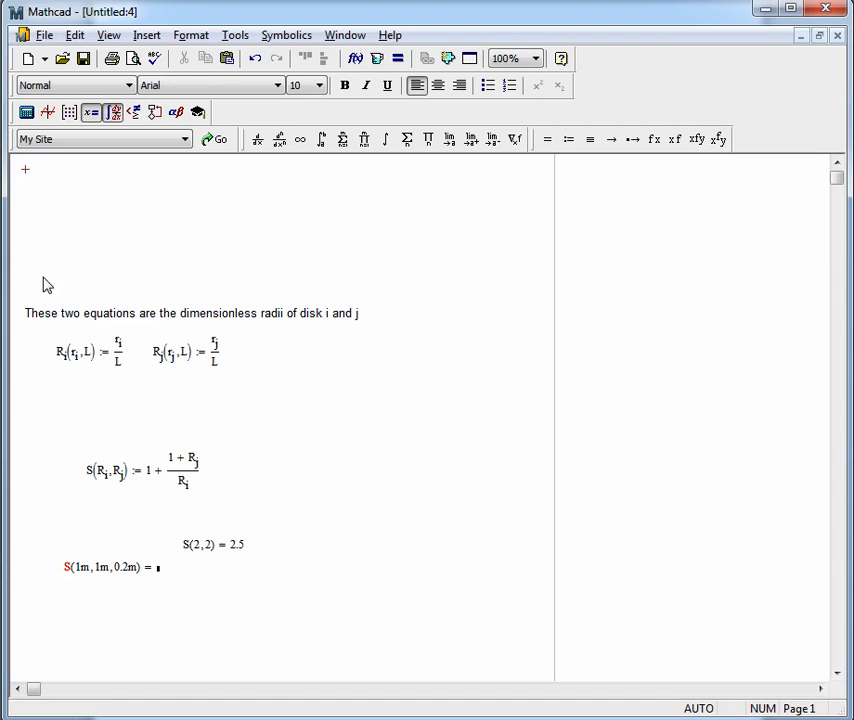
pyautogui.write('Input va')
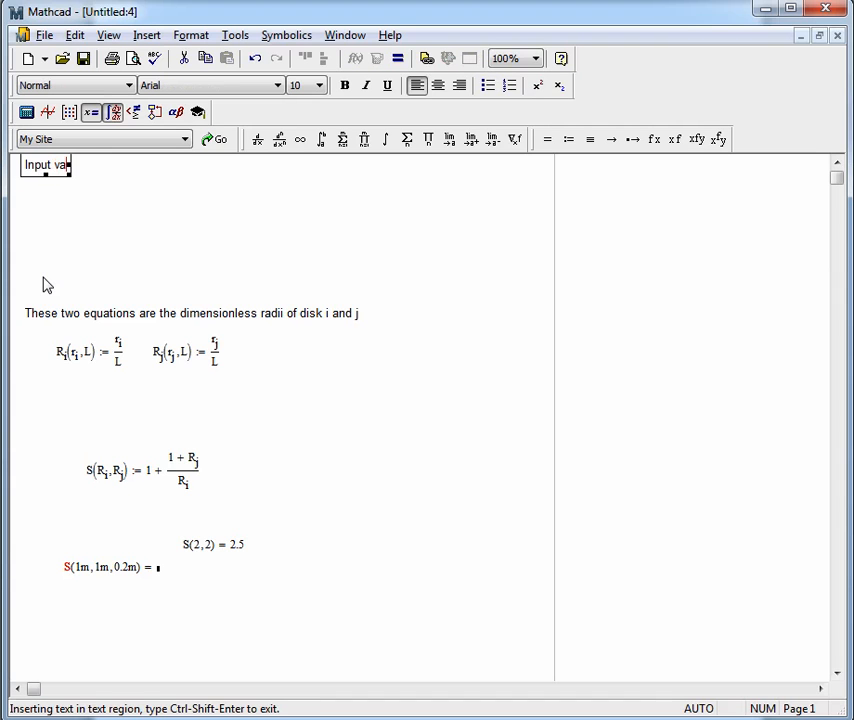
pyautogui.write('riable to this proje')
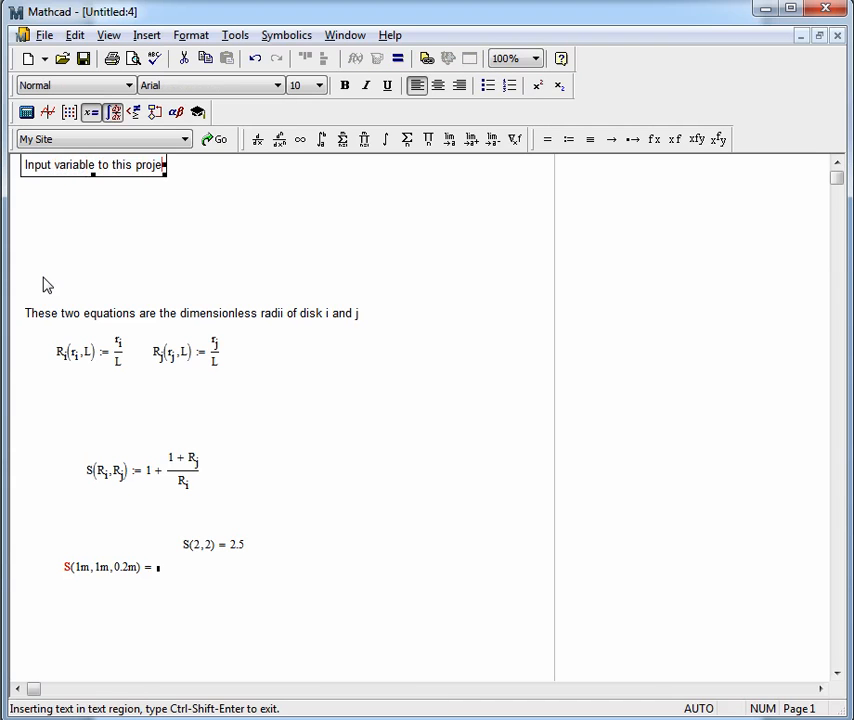
pyautogui.press('BackSpace')
pyautogui.press('BackSpace')
pyautogui.write('blem are the r')
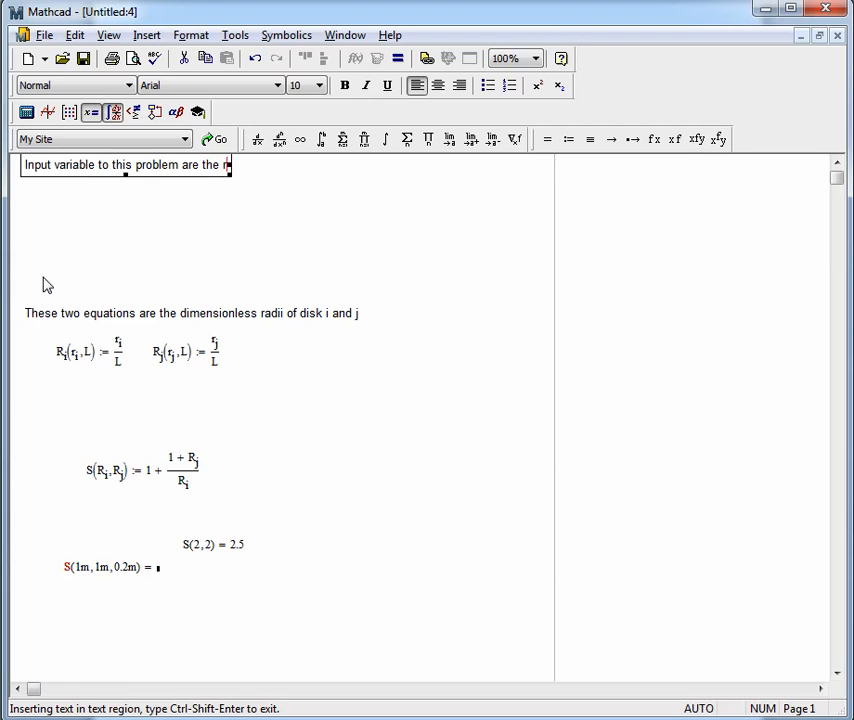
pyautogui.write('adii of the dis')
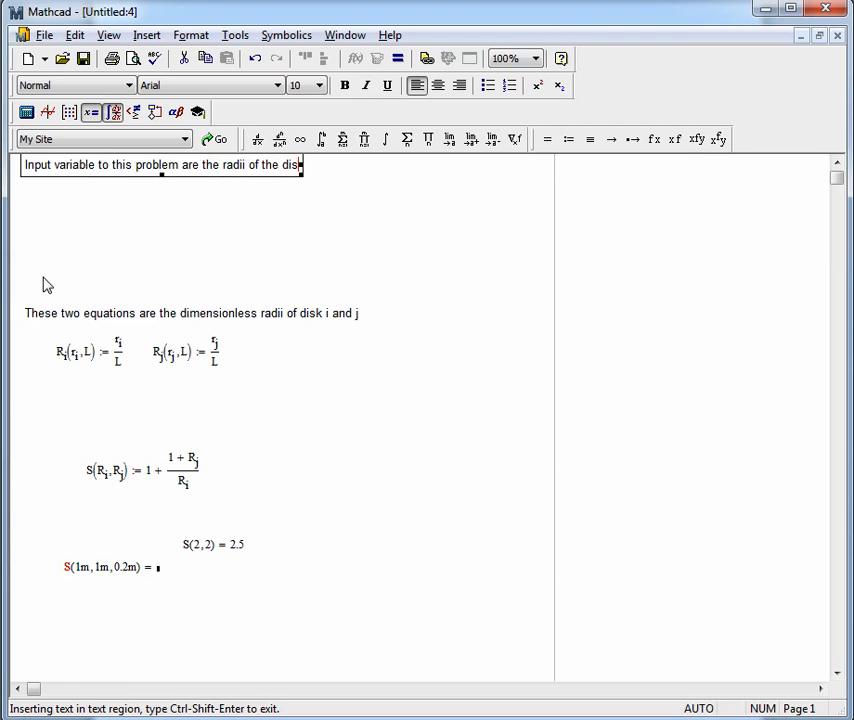
pyautogui.write('ks and the distance')
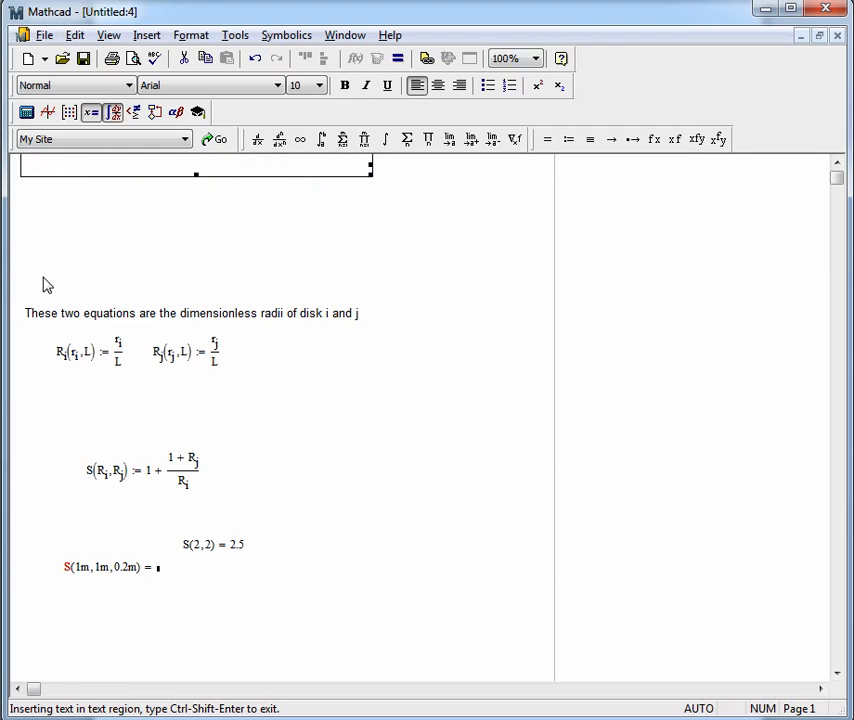
pyautogui.write(' apapr')
pyautogui.press('BackSpace')
pyautogui.press('BackSpace')
pyautogui.write('t')
pyautogui.hotkey('ctrl', 'shift', 'Return')
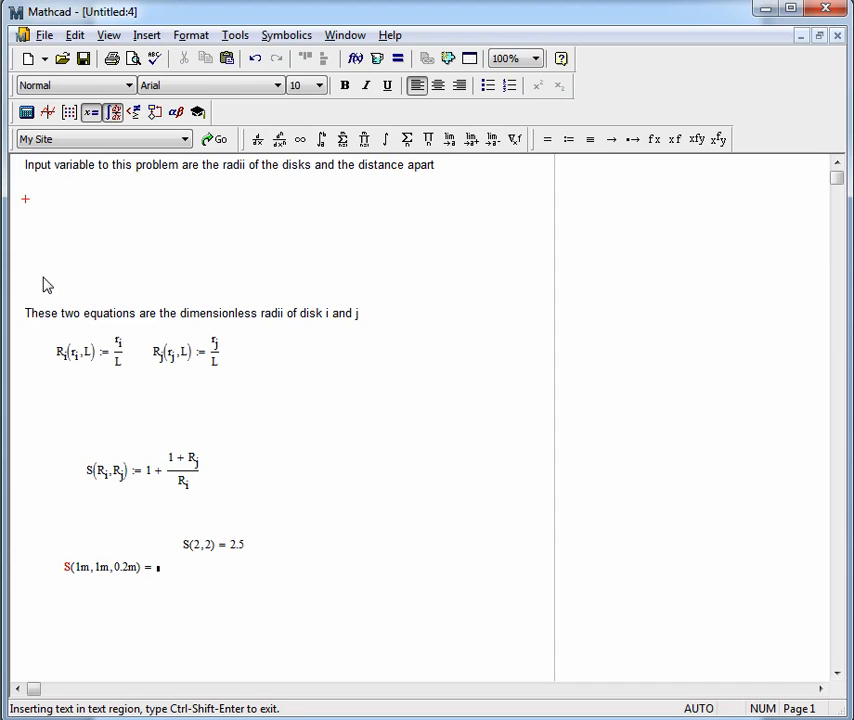
# Step: Define the inputs rᵢ := 1m, rⱼ := 1m and L := 0.2m in a row under the input variable text
pyautogui.write('r.')
pyautogui.write('i')
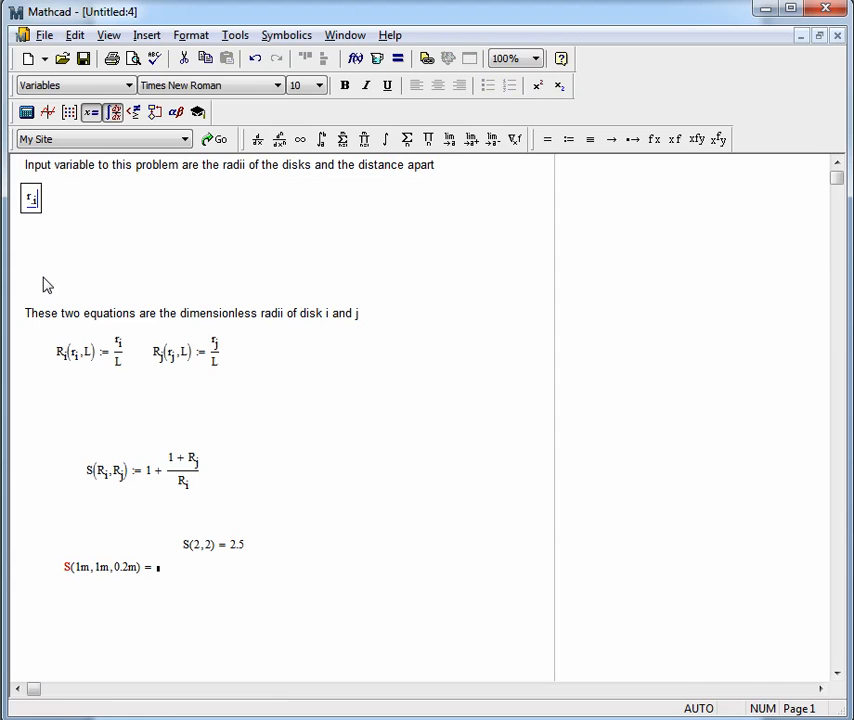
pyautogui.write(':1m')
pyautogui.press('Return')
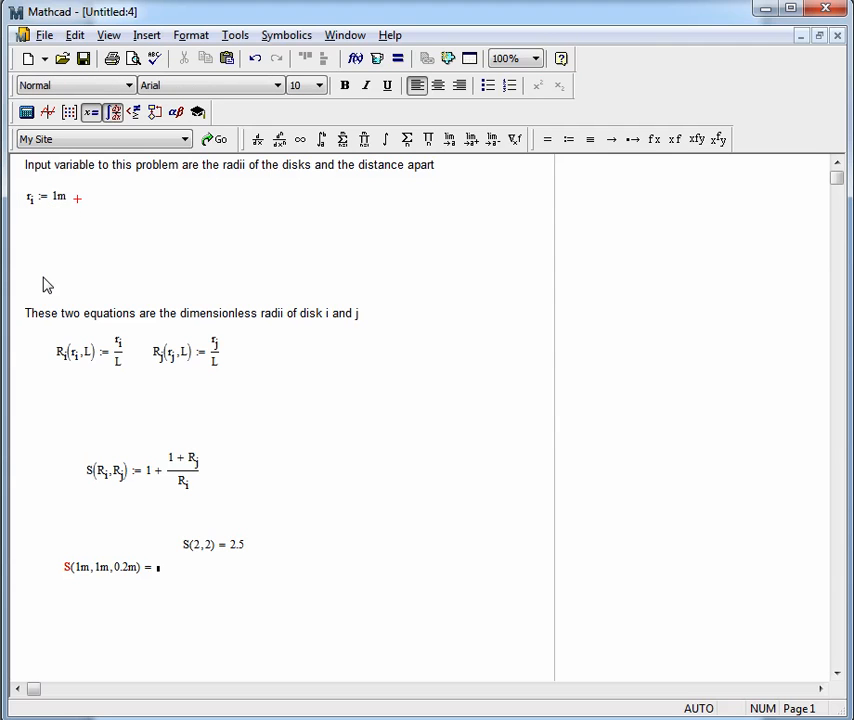
pyautogui.write('r.j:1m')
pyautogui.press('Return')
pyautogui.write('L ')
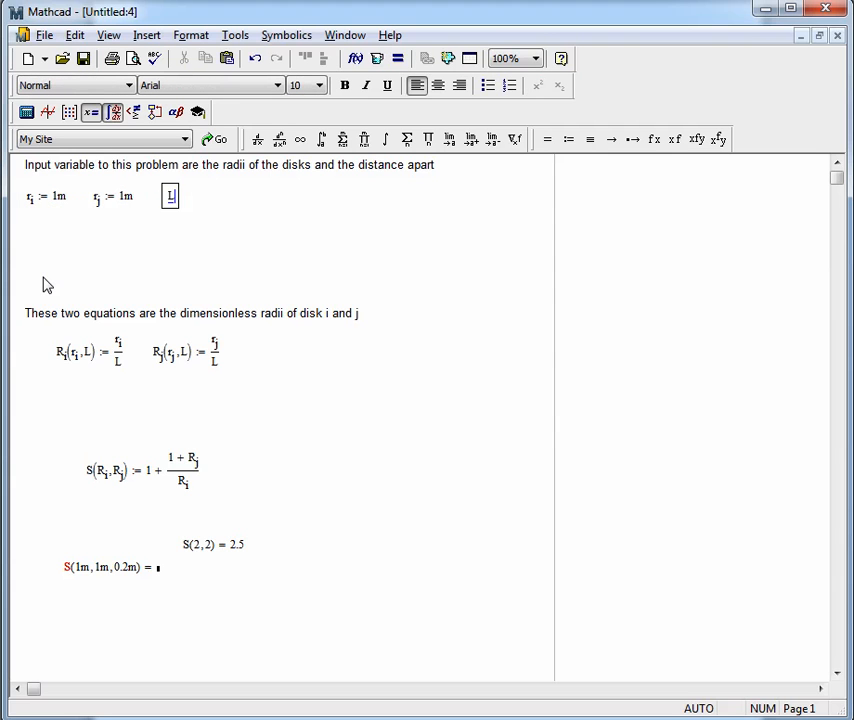
pyautogui.write(':= 0.2m')
pyautogui.press('Return')
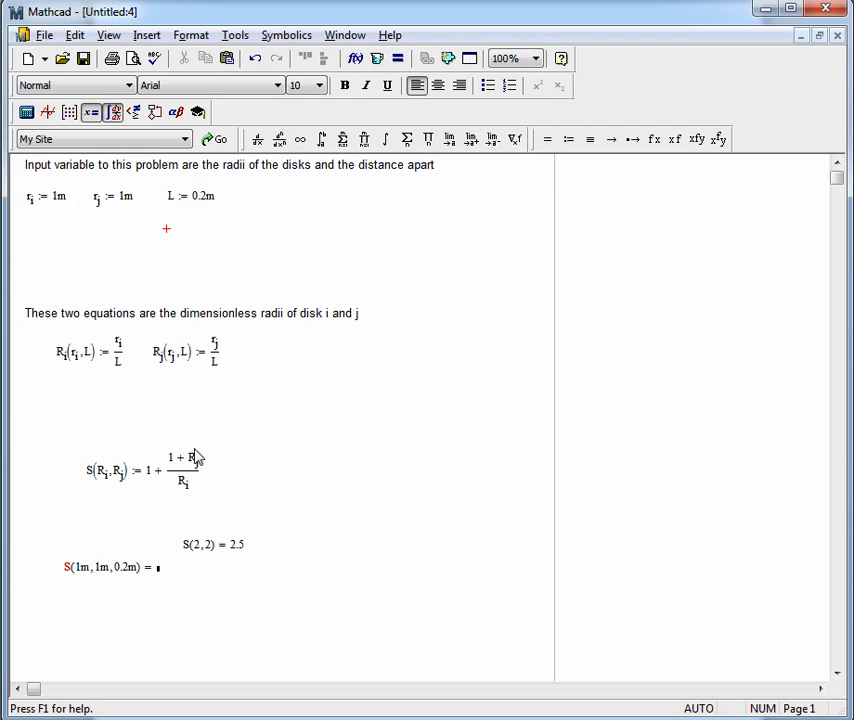
# Step: Remove the S(1m, 1m, 0.2m) and S(2, 2) evaluations below the S definition
pyautogui.click(133, 567)
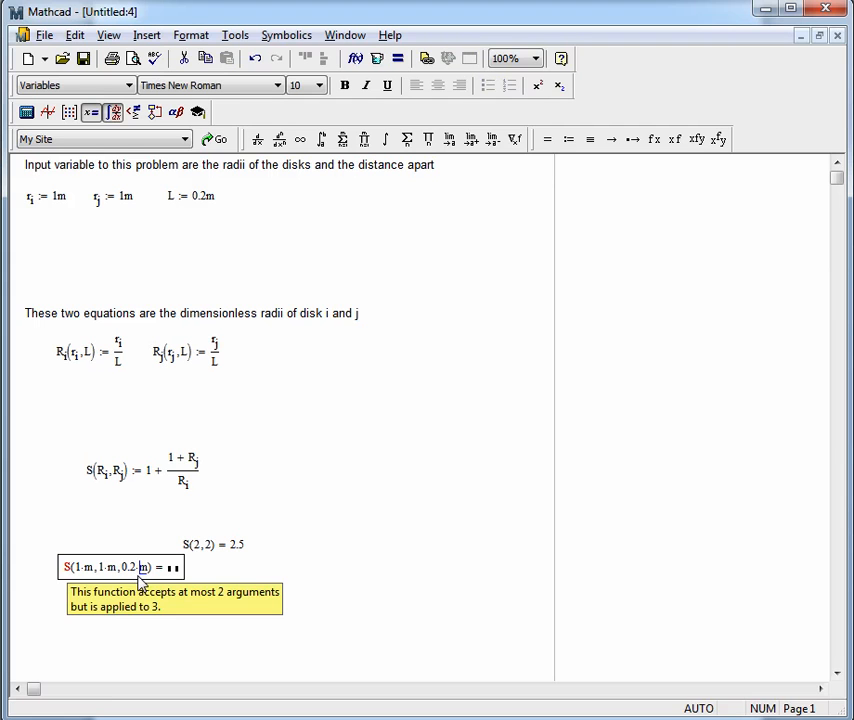
pyautogui.hotkey('ctrl', 'z')
pyautogui.hotkey('ctrl', 'z')
pyautogui.hotkey('ctrl', 'z')
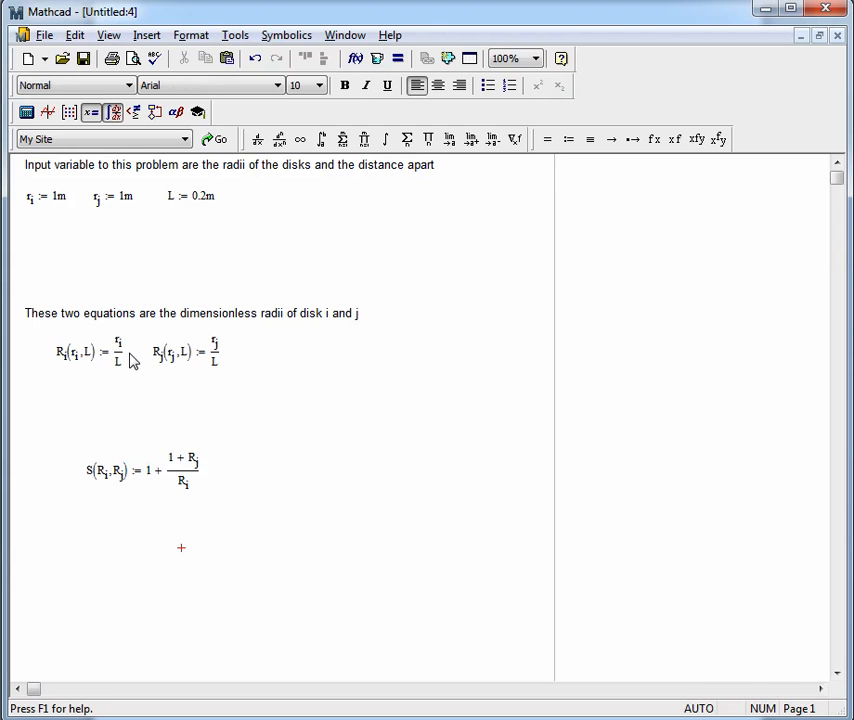
# Step: Define the variable Rᵢ := rᵢ/L below the Rᵢ(rᵢ, L) function
pyautogui.click(57, 415)
pyautogui.write('R.i:r.i')
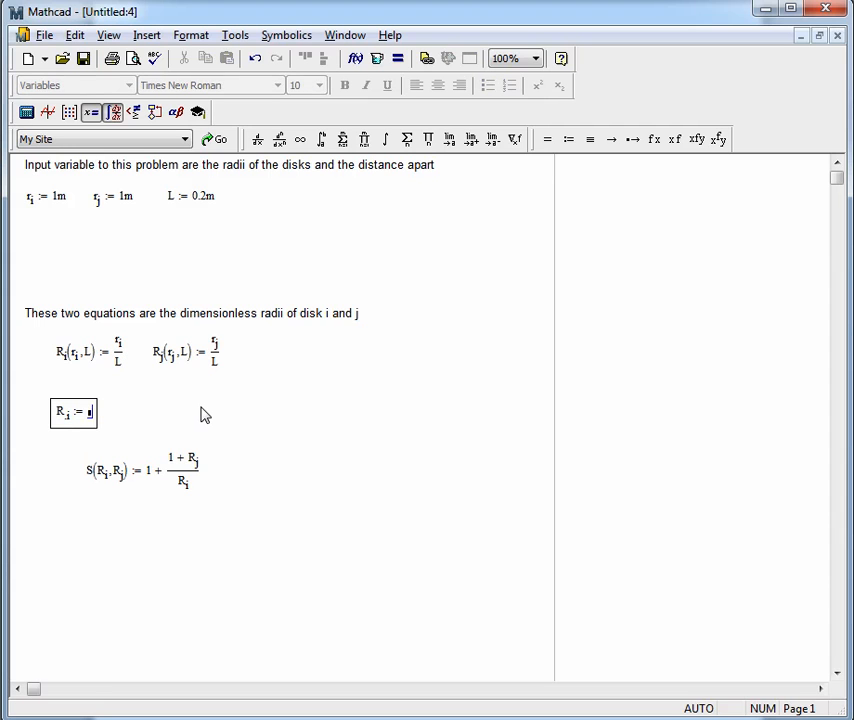
pyautogui.write('/L')
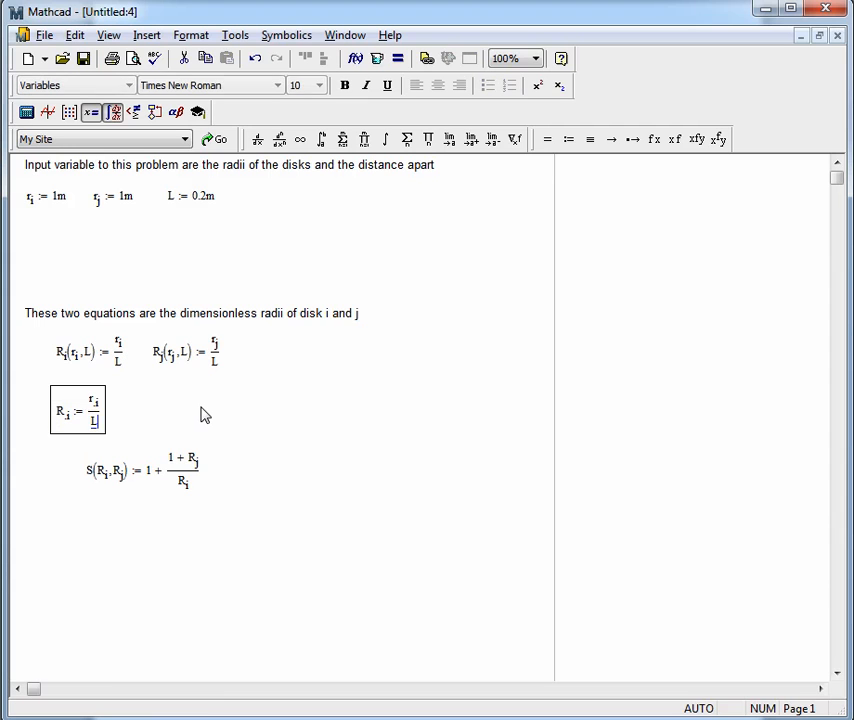
pyautogui.press('Return')
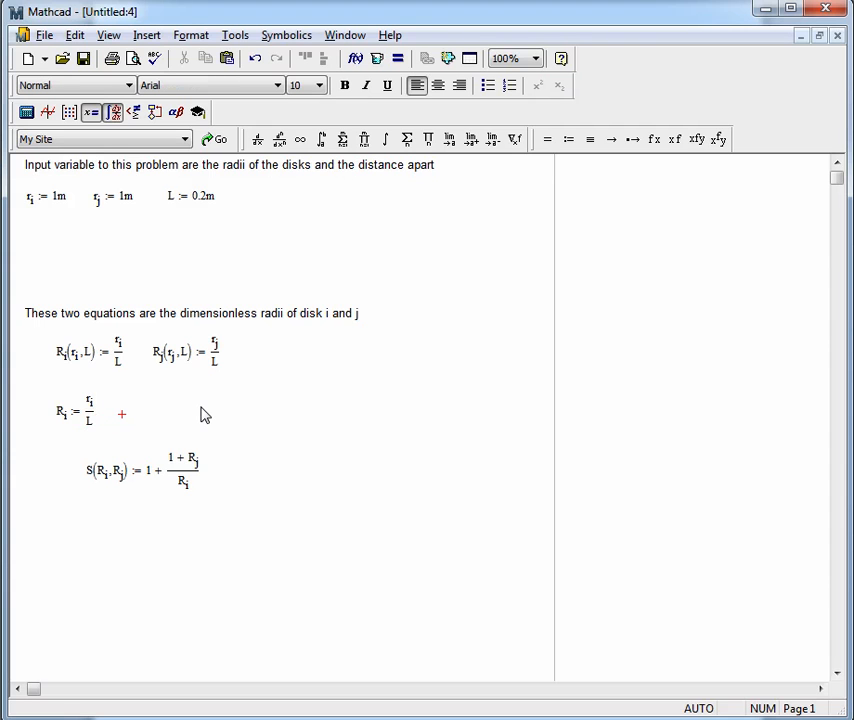
# Step: Define the variable Rⱼ := rⱼ/L beside the Rᵢ variable definition
pyautogui.write('R.j')
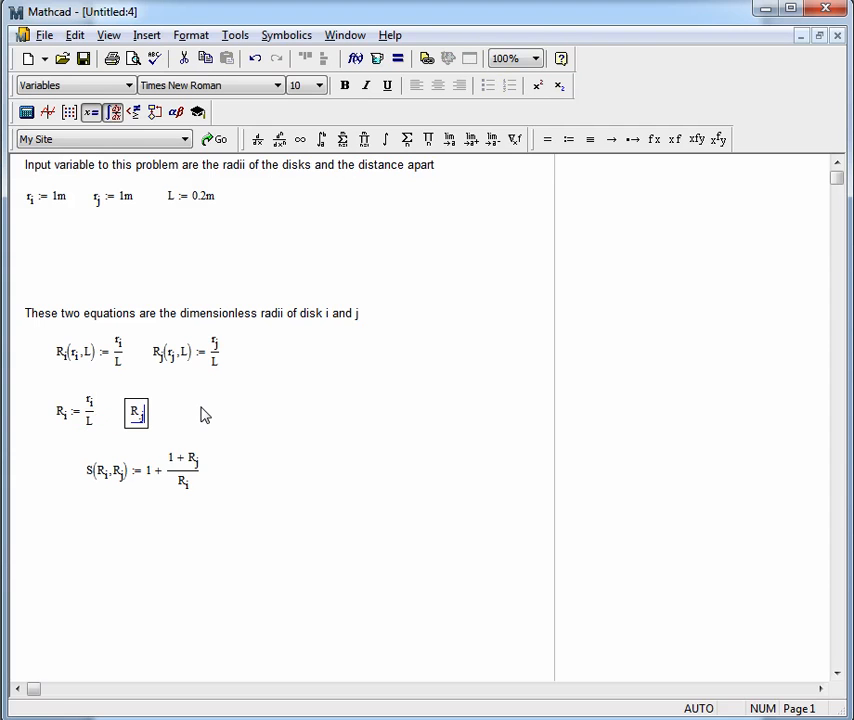
pyautogui.write(':r.')
pyautogui.write('j/L')
pyautogui.press('Return')
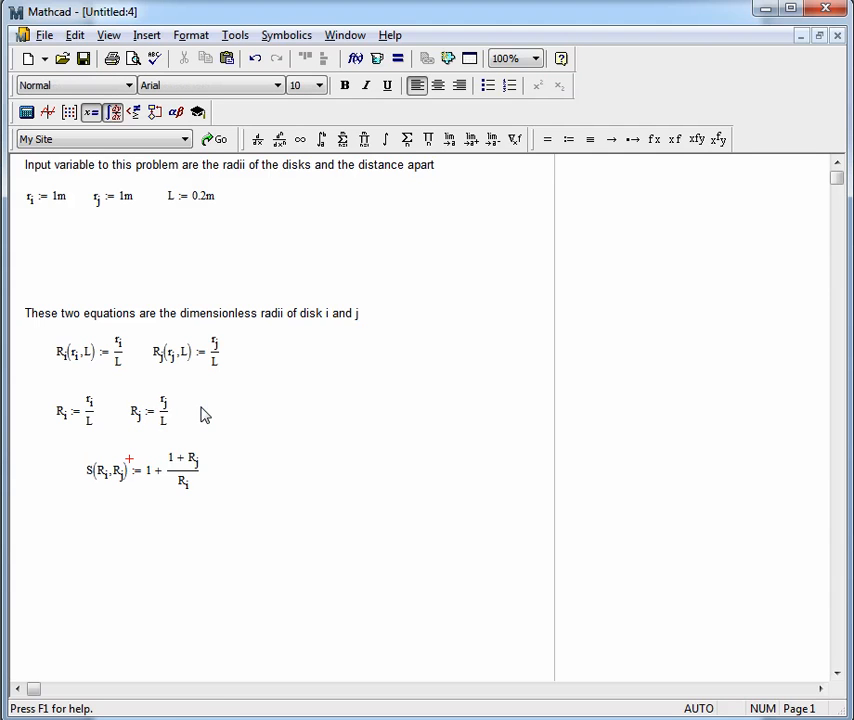
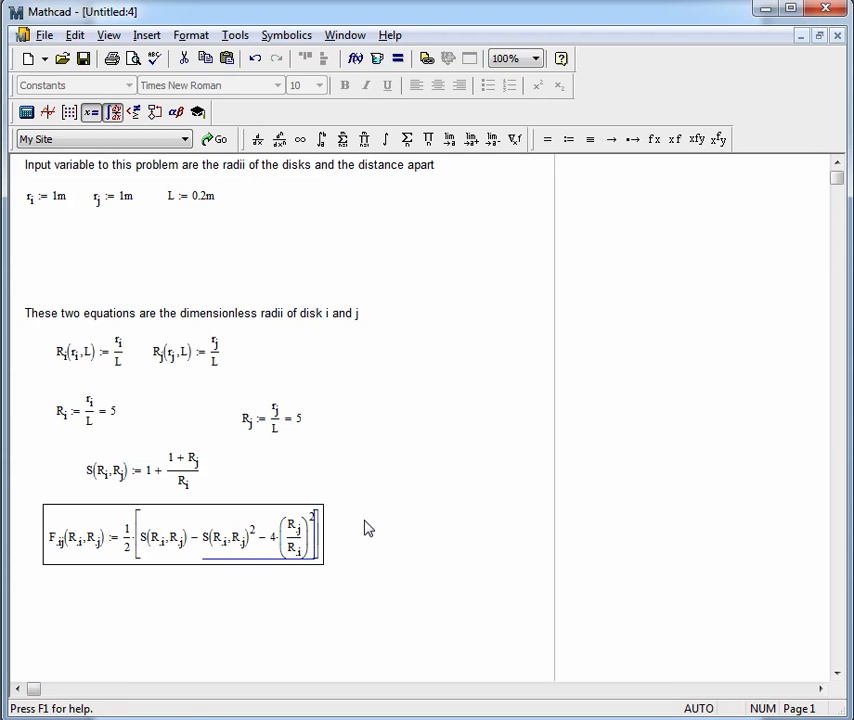
# Step: Finish the Fᵢⱼ(Rᵢ, Rⱼ) definition by raising the inner bracketed term to the power 0.5, and move the equation slightly lower
pyautogui.write('^')
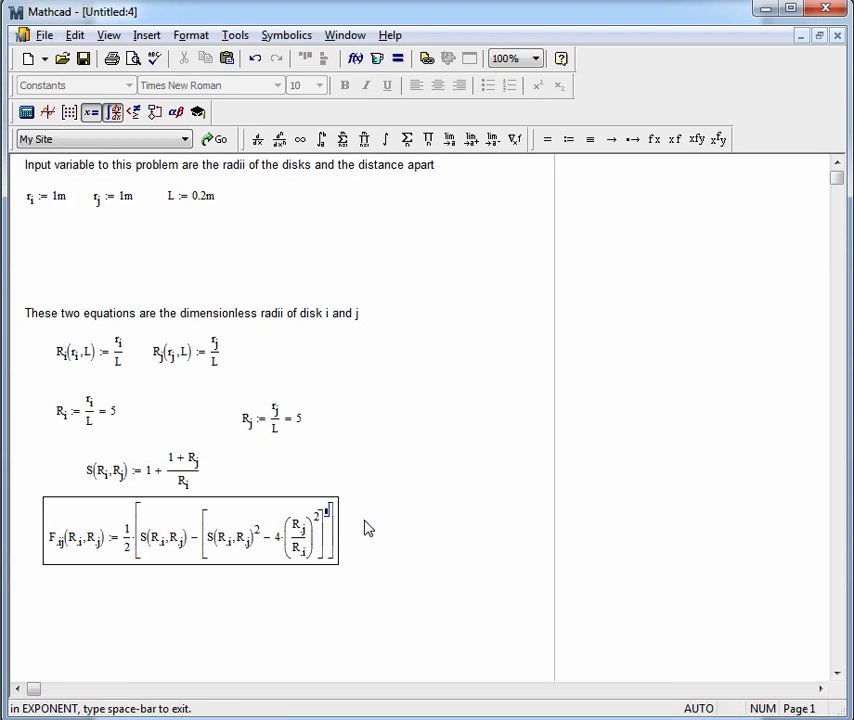
pyautogui.write('0.5')
pyautogui.press('Return')
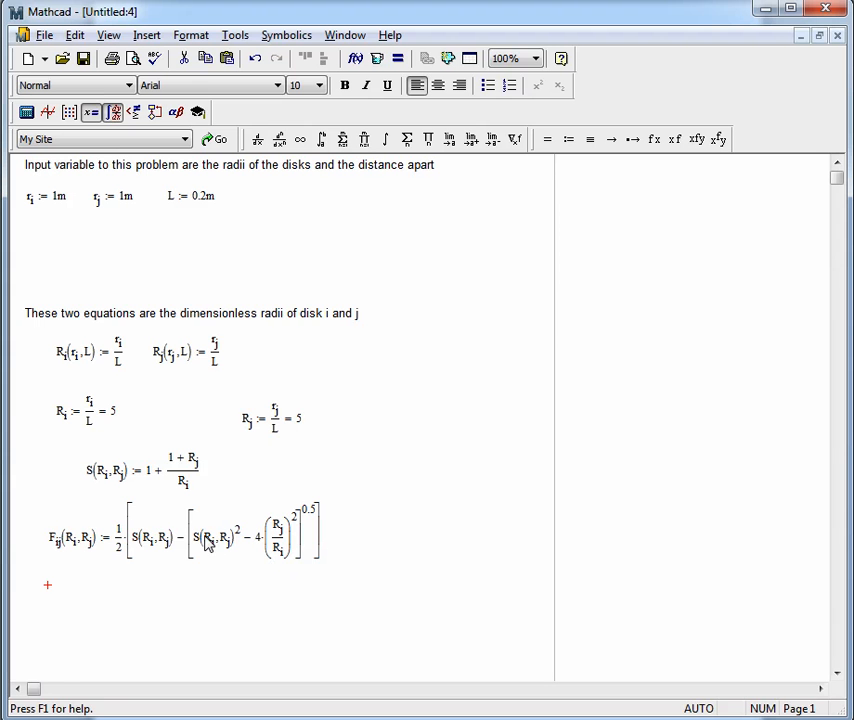
pyautogui.click(212, 537)
pyautogui.moveTo(225, 564); pyautogui.dragTo(231, 592)
pyautogui.click(389, 576)
# Step: Evaluate Fᵢⱼ(5, 5) below the Fᵢⱼ definition
pyautogui.scroll(-3, 315, 487)
pyautogui.click(83, 550)
pyautogui.write('Fij')
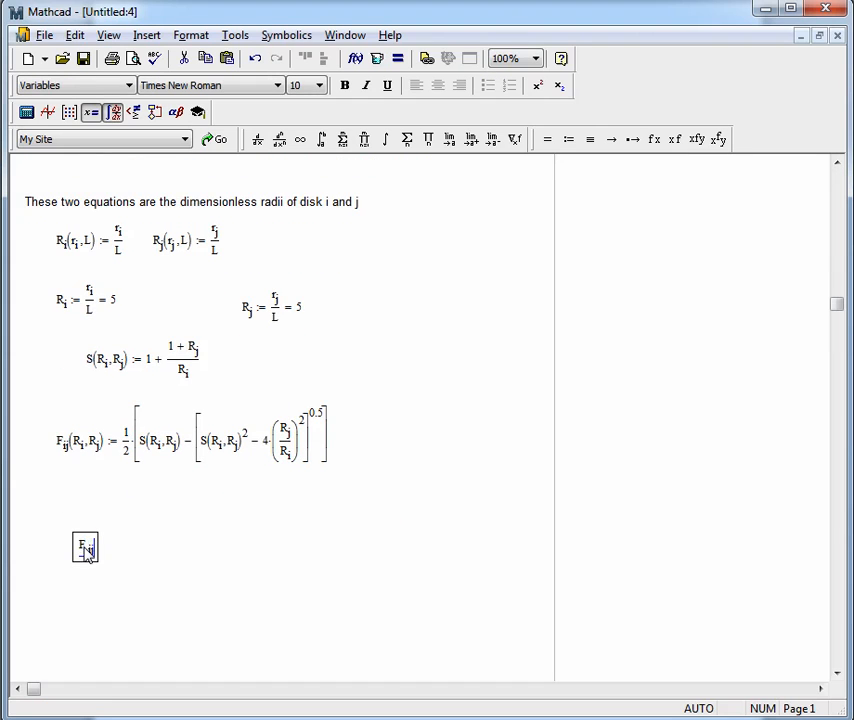
pyautogui.write('.ij(5,5)')
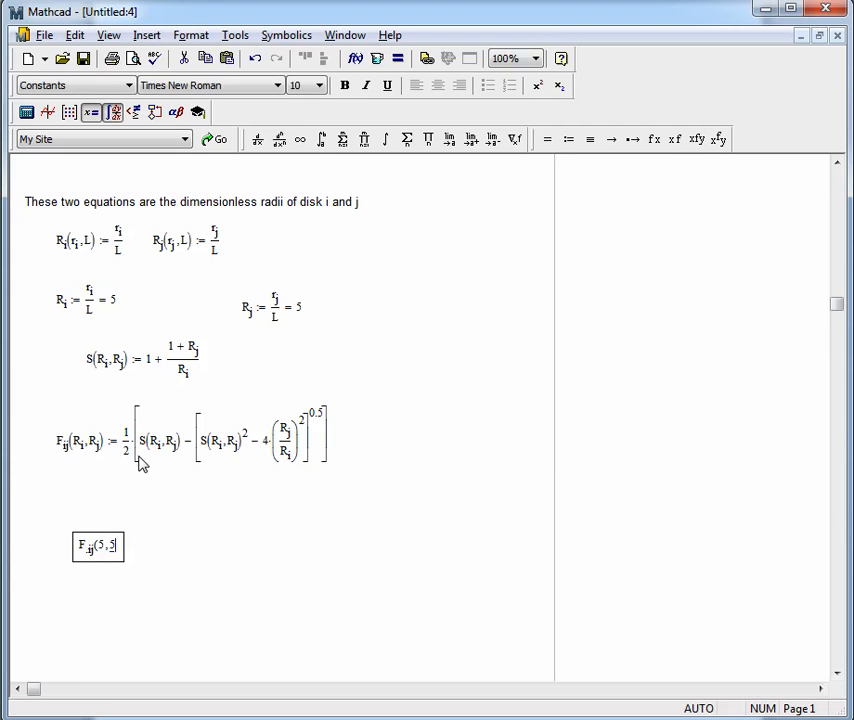
pyautogui.write('= 0.642')
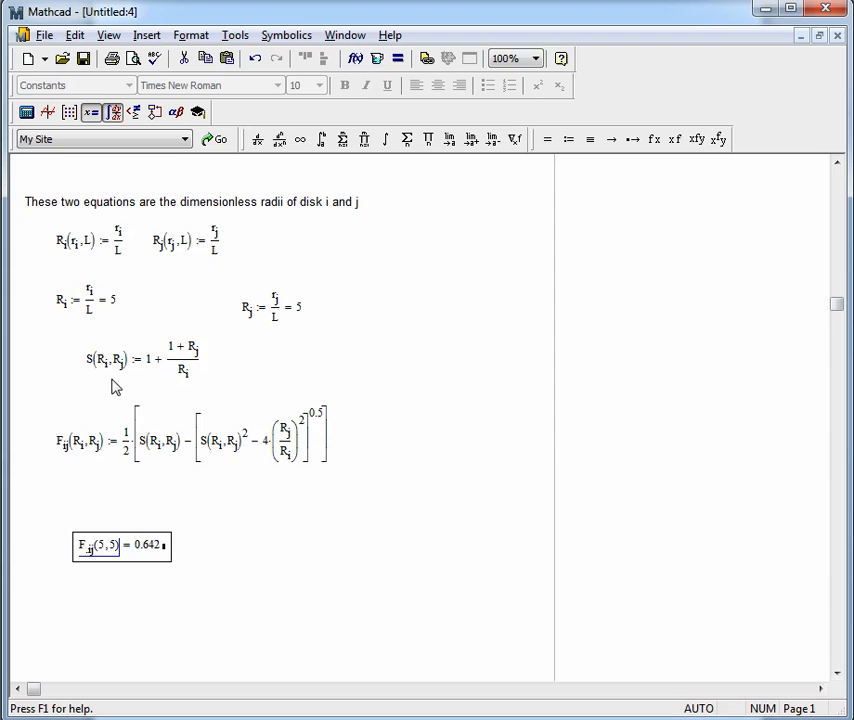
# Step: Copy Fᵢⱼ(Rᵢ, Rⱼ) from the definition into the blank area below and evaluate it numerically
pyautogui.click(103, 458)
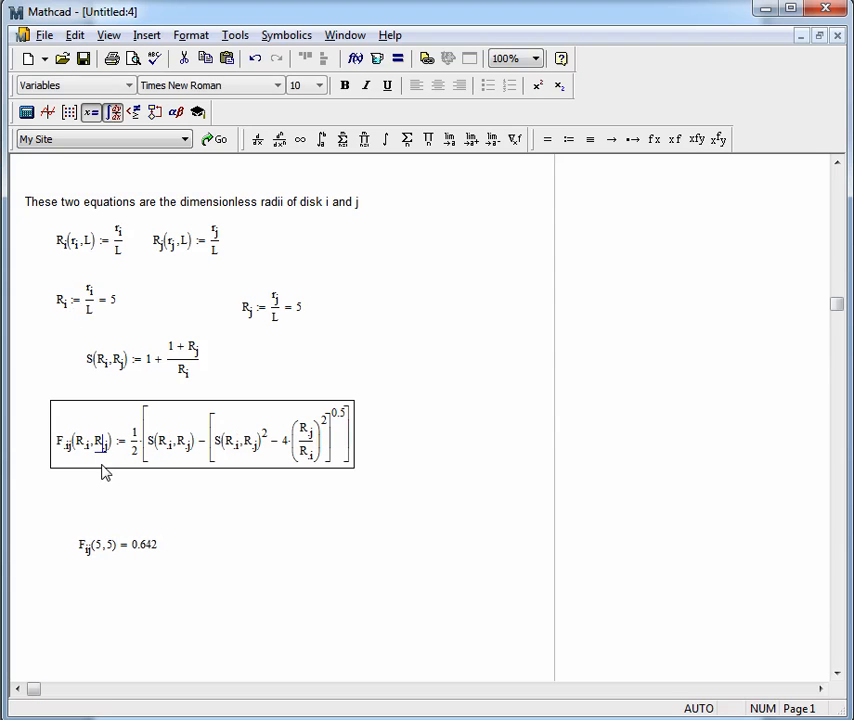
pyautogui.moveTo(100, 466); pyautogui.dragTo(250, 618)
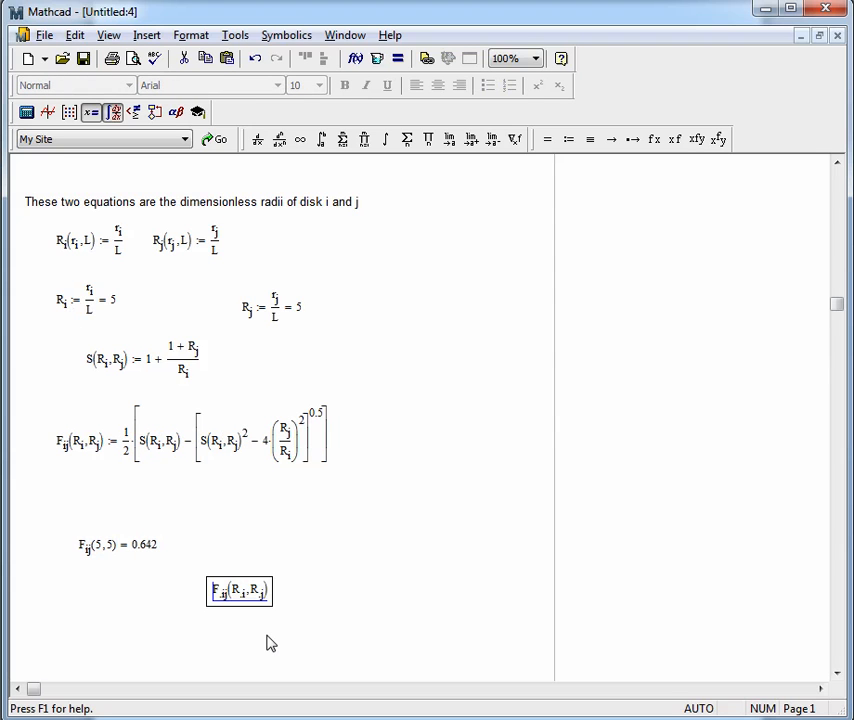
pyautogui.write('= 0.642')
pyautogui.click(158, 614)
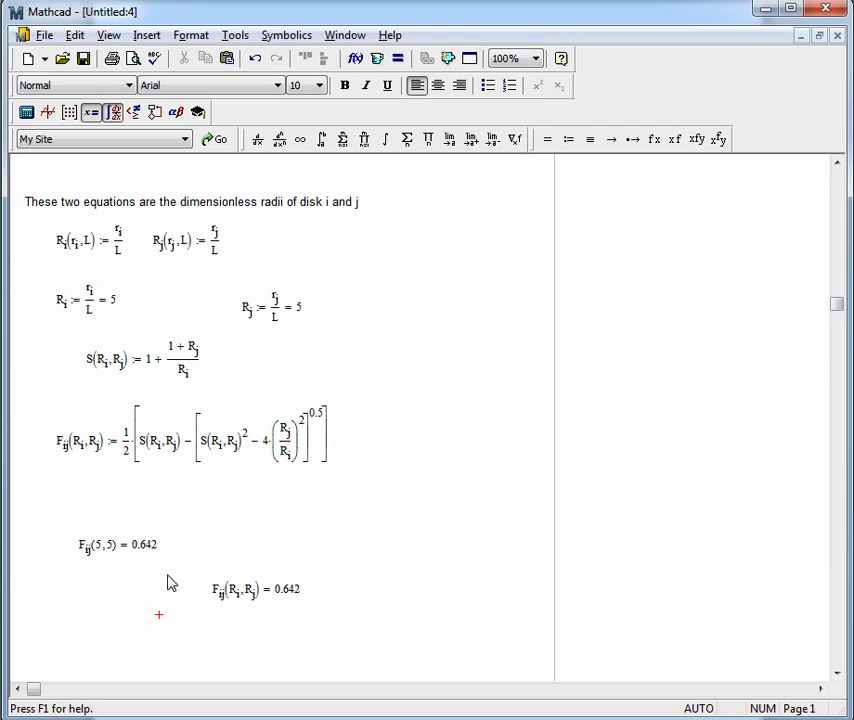
# Step: Try cutting the Rᵢ and Rⱼ variable definitions from the worksheet
pyautogui.moveTo(359, 295); pyautogui.dragTo(85, 315)
pyautogui.hotkey('ctrl', 'x')
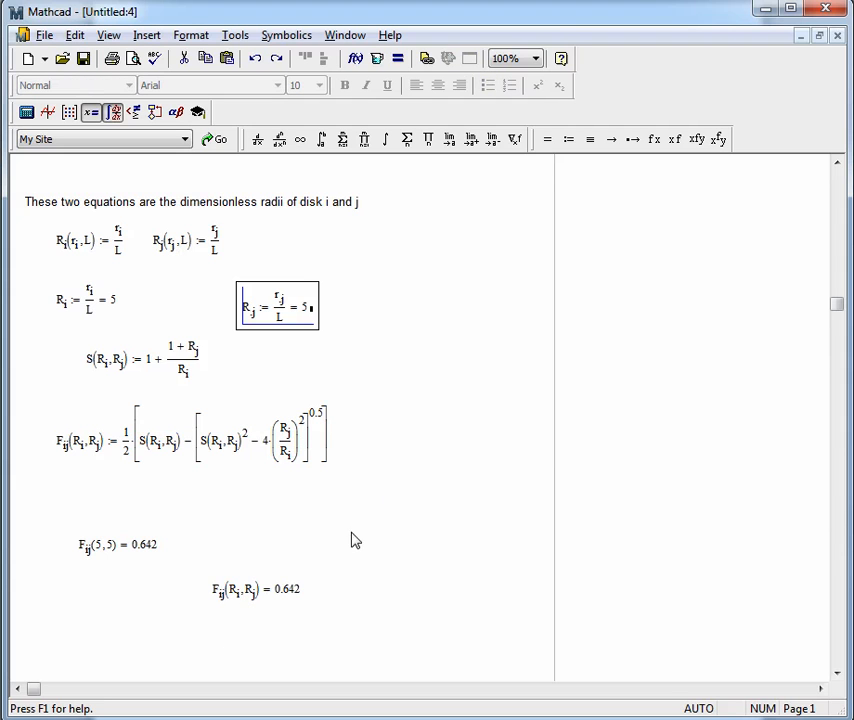
pyautogui.click(226, 520)
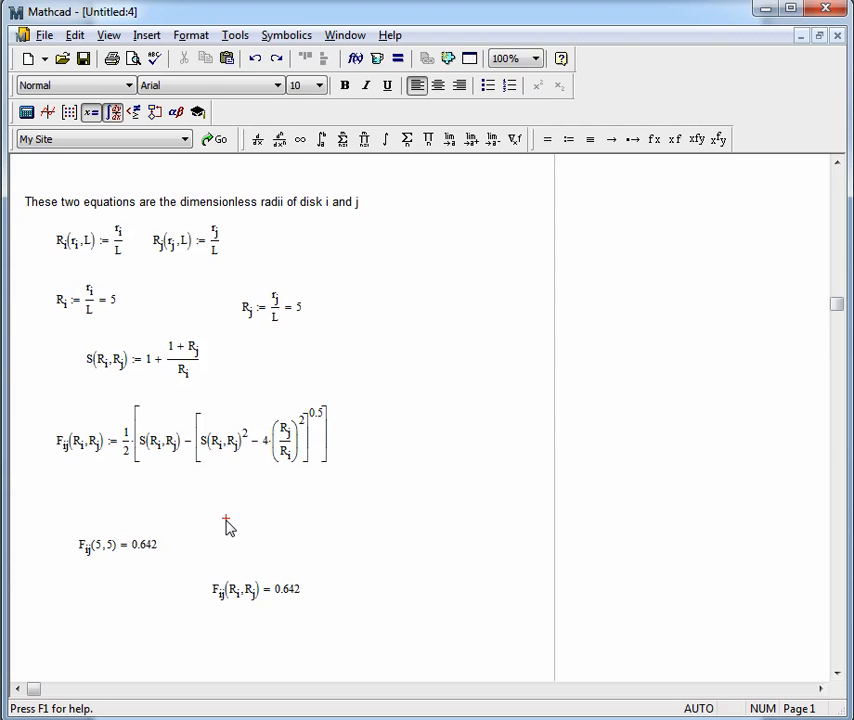
# Step: Switch to PowerPoint to examine the Figure 13.5 view factor chart for coaxial parallel disks, and return to Mathcad
pyautogui.hotkey('alt', 'Tab')
pyautogui.hotkey('alt', 'Tab')
pyautogui.hotkey('alt', 'Tab')
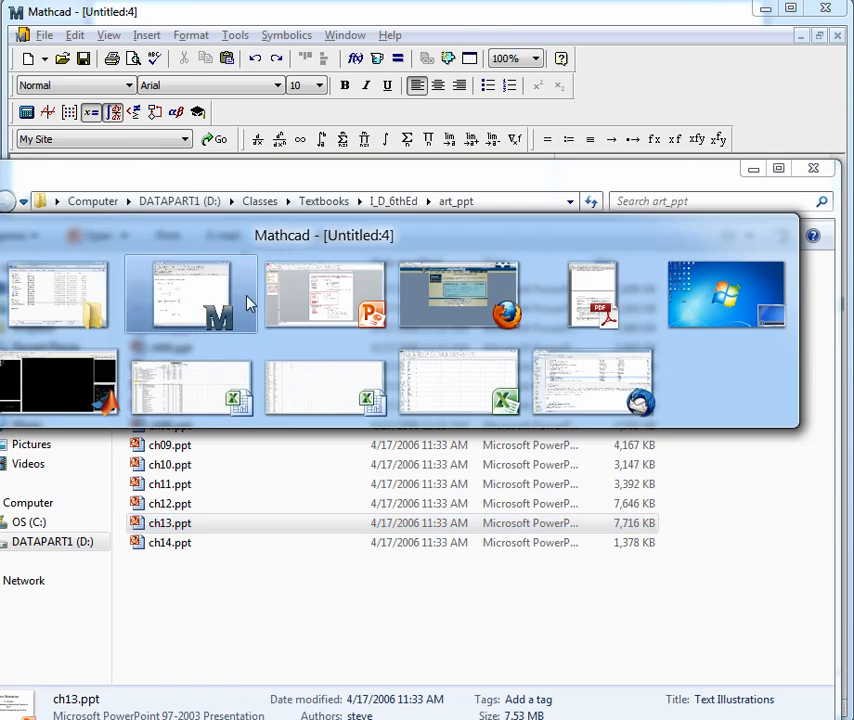
pyautogui.hotkey('alt', 'Tab')
pyautogui.press('Down')
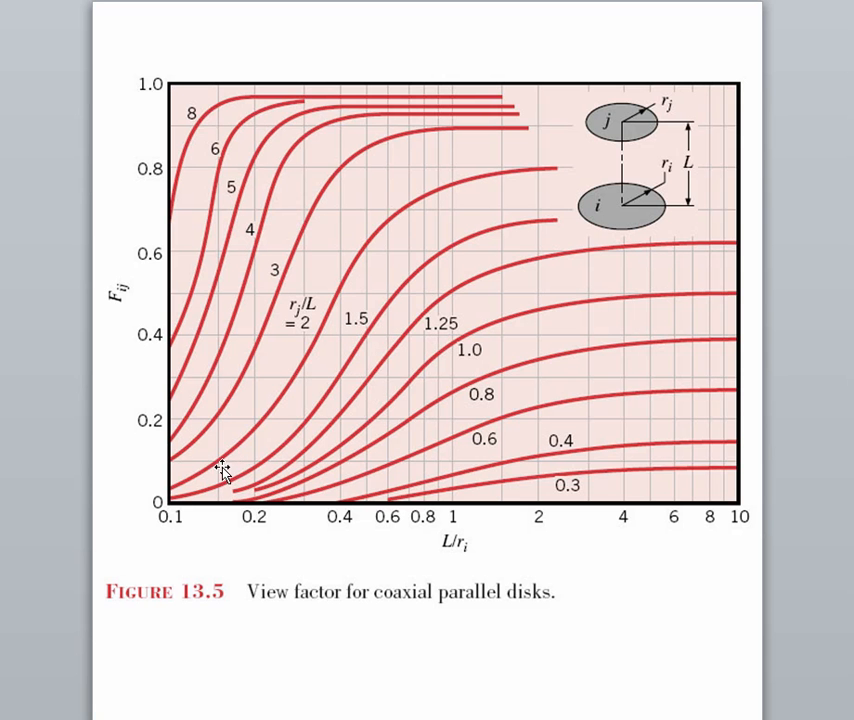
pyautogui.hotkey('alt', 'Tab')
pyautogui.hotkey('alt', 'Tab')
pyautogui.hotkey('alt', 'Tab')
pyautogui.hotkey('alt', 'Tab')
# Step: Delete the Fᵢⱼ(5, 5) and Fᵢⱼ(Rᵢ, Rⱼ) evaluations below the Fᵢⱼ definition
pyautogui.scroll(-2, 215, 416)
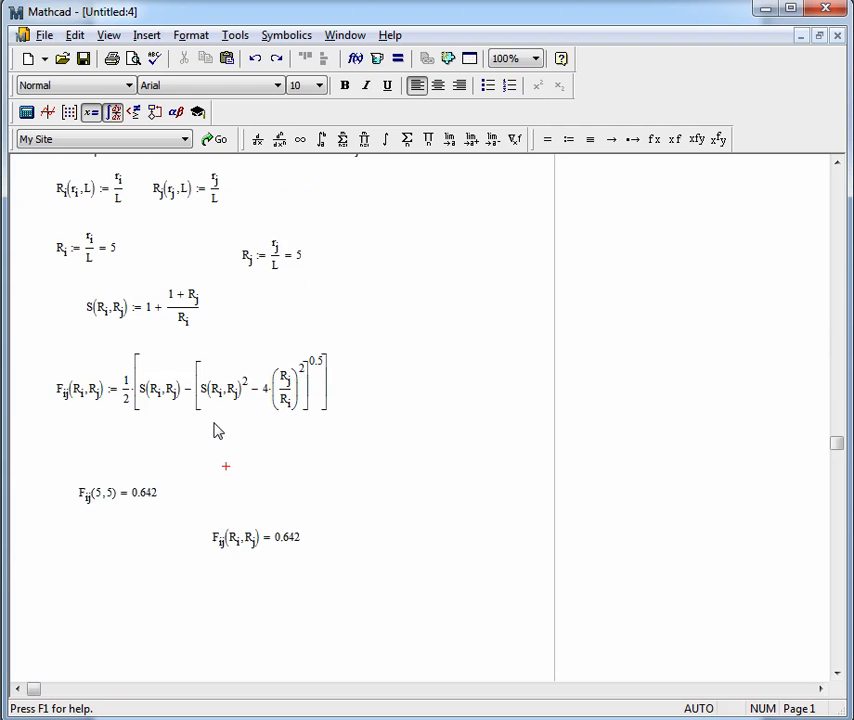
pyautogui.scroll(-2, 220, 470)
pyautogui.moveTo(290, 446); pyautogui.dragTo(126, 354)
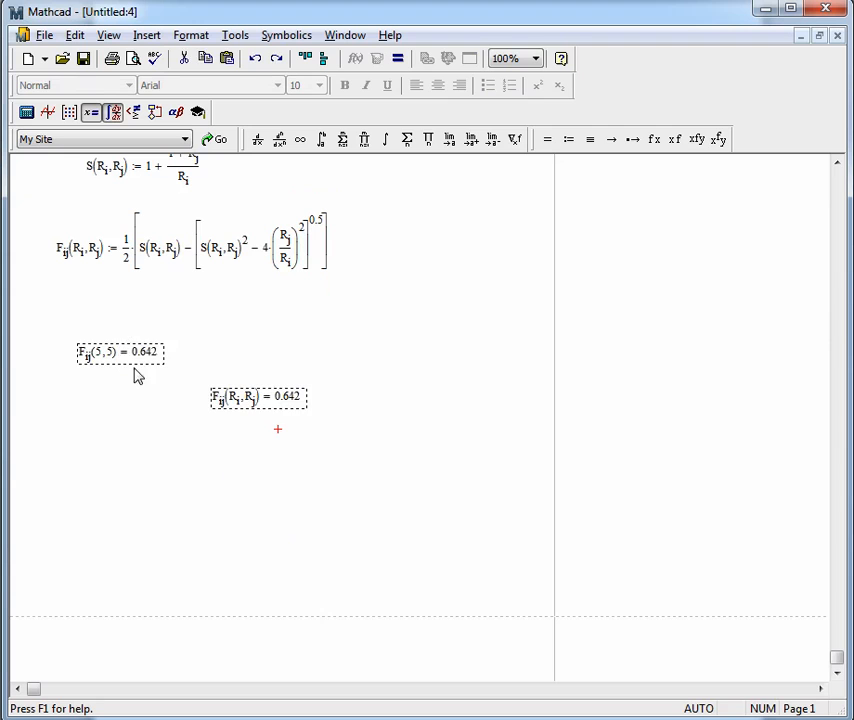
pyautogui.press('Delete')
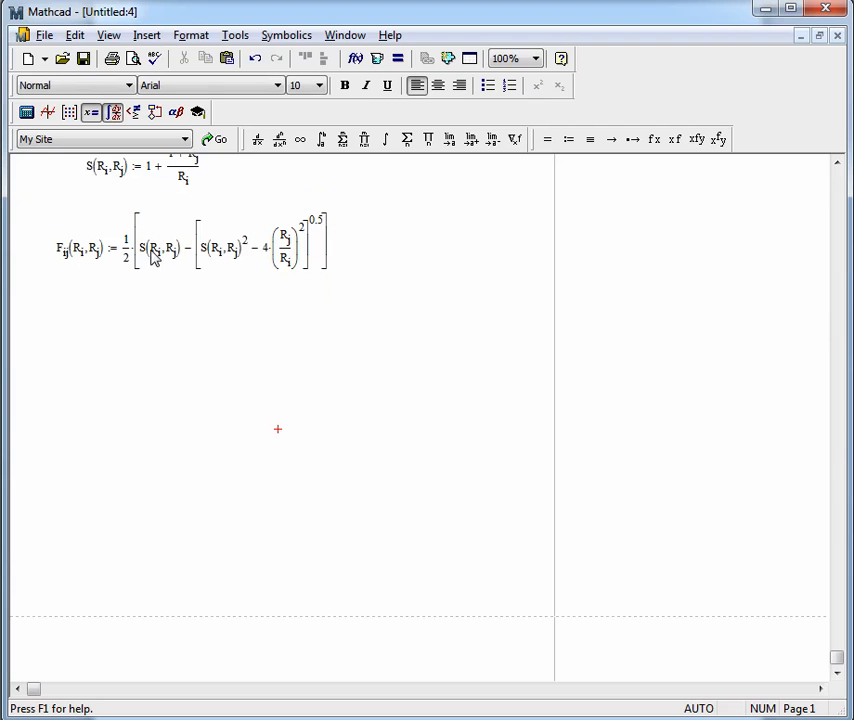
# Step: Delete the two text notes, the rᵢ, rⱼ and L inputs, and all Rᵢ and Rⱼ definitions above the S function
pyautogui.scroll(5, 180, 340)
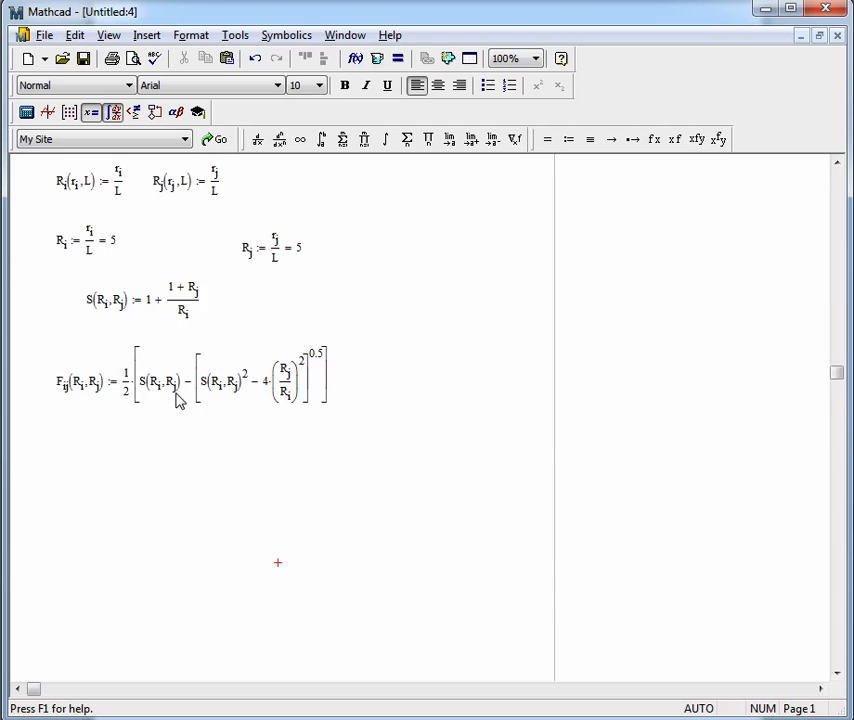
pyautogui.moveTo(368, 362); pyautogui.dragTo(19, 177)
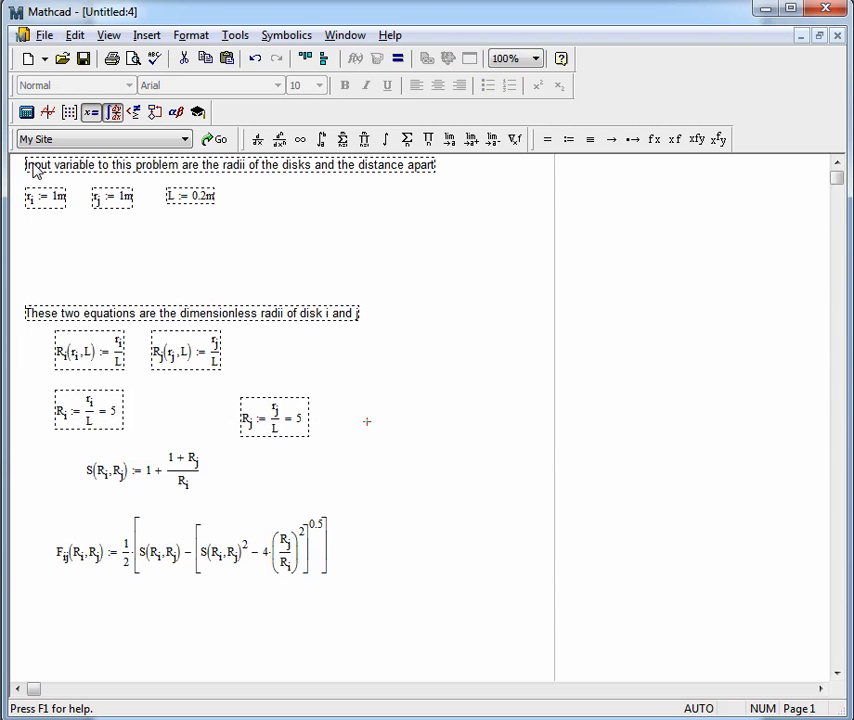
pyautogui.press('Delete')
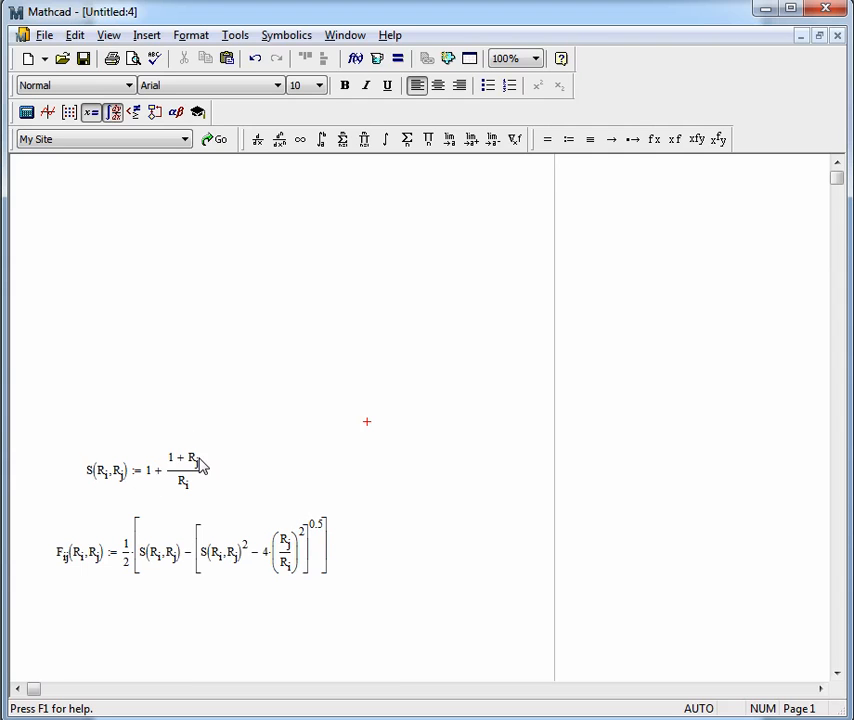
# Step: Move the S and Fᵢⱼ function definitions up to the start of the worksheet, one below the other
pyautogui.moveTo(174, 446); pyautogui.dragTo(128, 203)
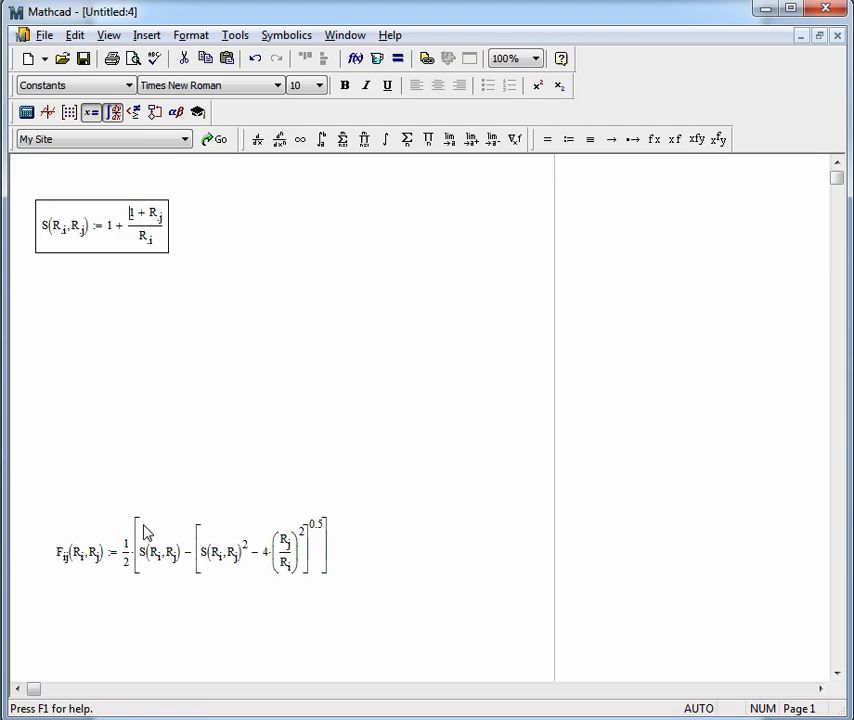
pyautogui.click(150, 514)
pyautogui.moveTo(152, 518); pyautogui.dragTo(137, 266)
pyautogui.click(137, 391)
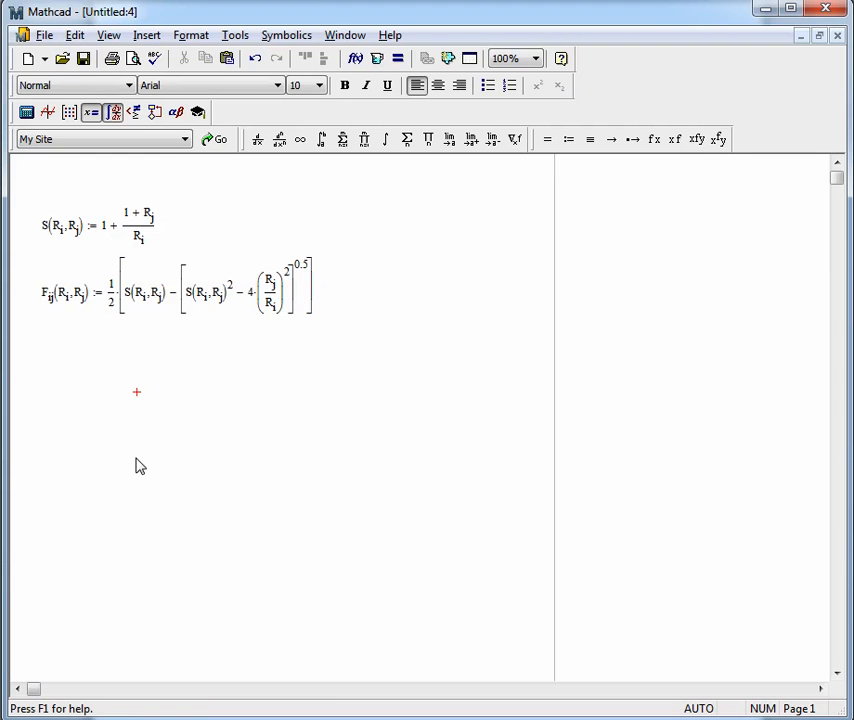
pyautogui.click(411, 288)
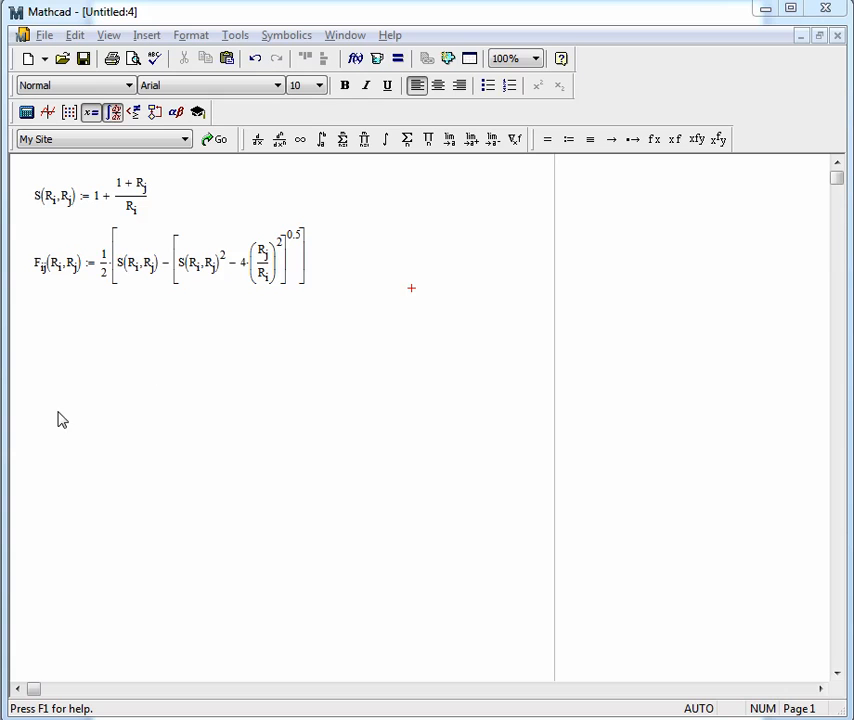
# Step: Correct the S(Rᵢ, Rⱼ) definition by squaring Rⱼ in the numerator and Rᵢ in the denominator
pyautogui.click(148, 186)
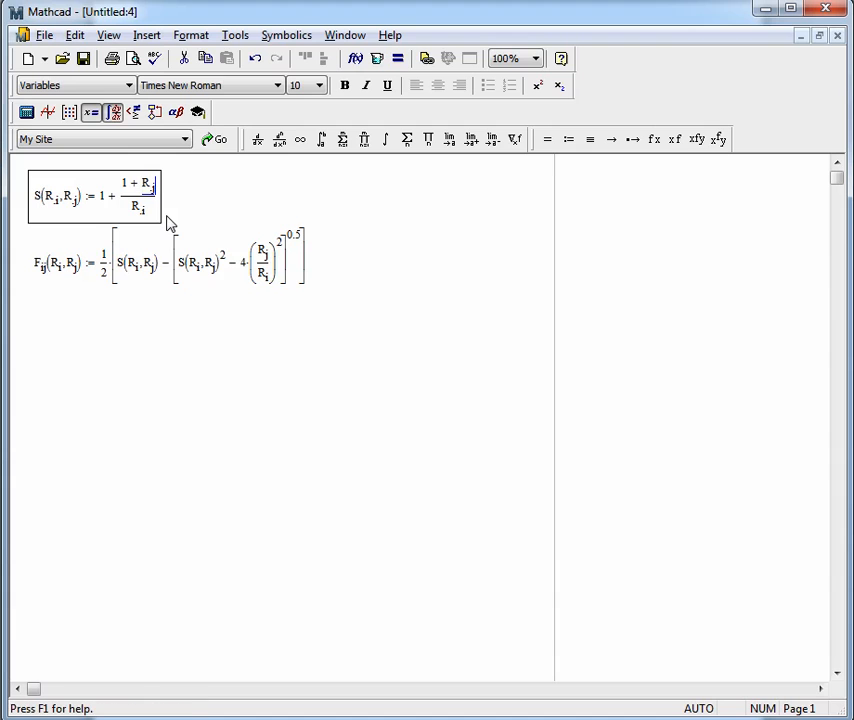
pyautogui.hotkey('shift', '6')
pyautogui.write('2')
pyautogui.click(147, 213)
pyautogui.hotkey('shift', '6')
pyautogui.write('2')
pyautogui.click(189, 206)
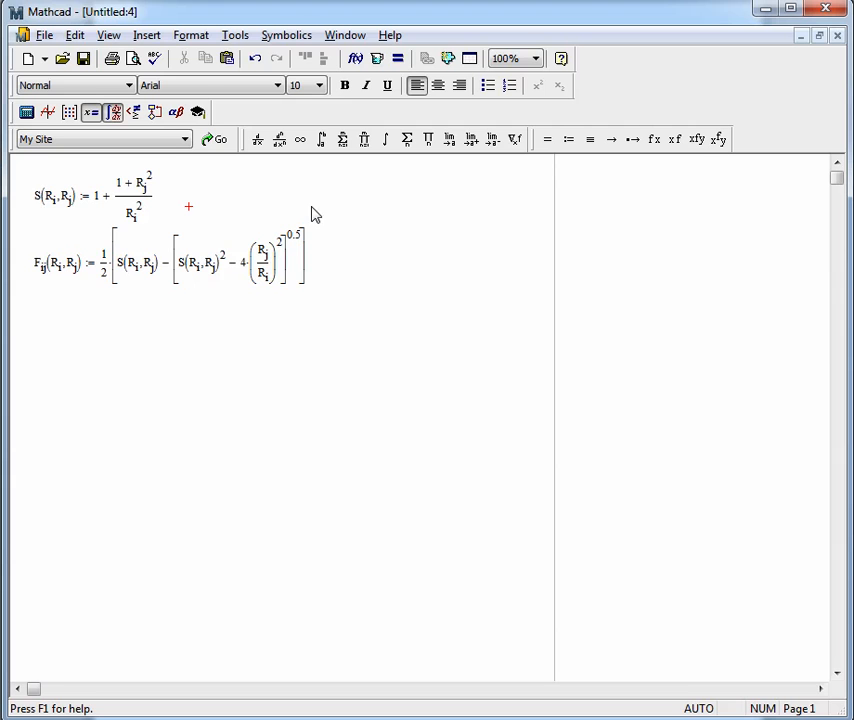
pyautogui.click(147, 38)
pyautogui.moveTo(185, 62)
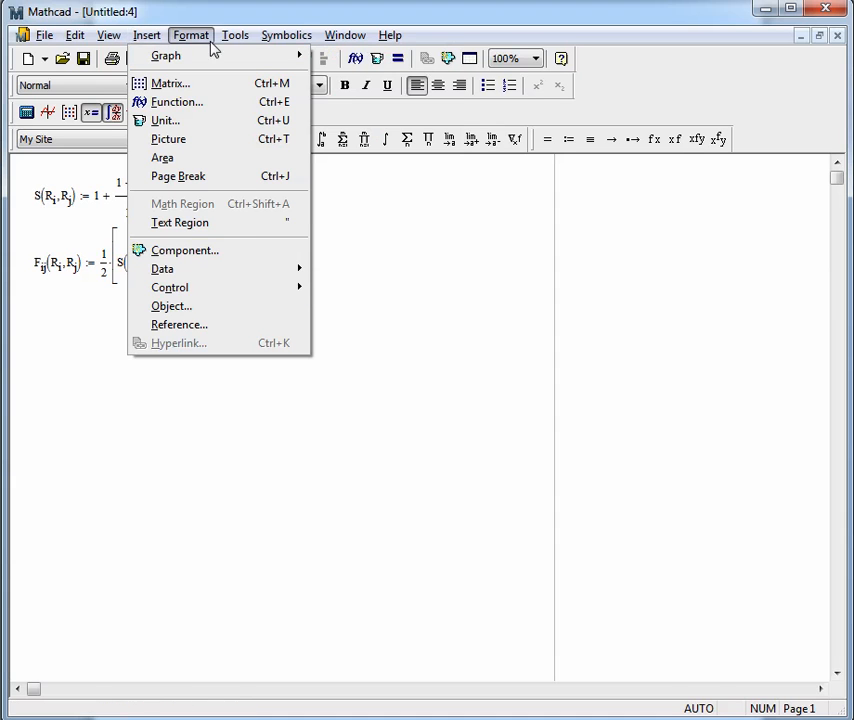
# Step: Insert an empty X-Y plot below the Fᵢⱼ definition, enlarge it and shift it away from the margin
pyautogui.moveTo(191, 35)
pyautogui.click(55, 384)
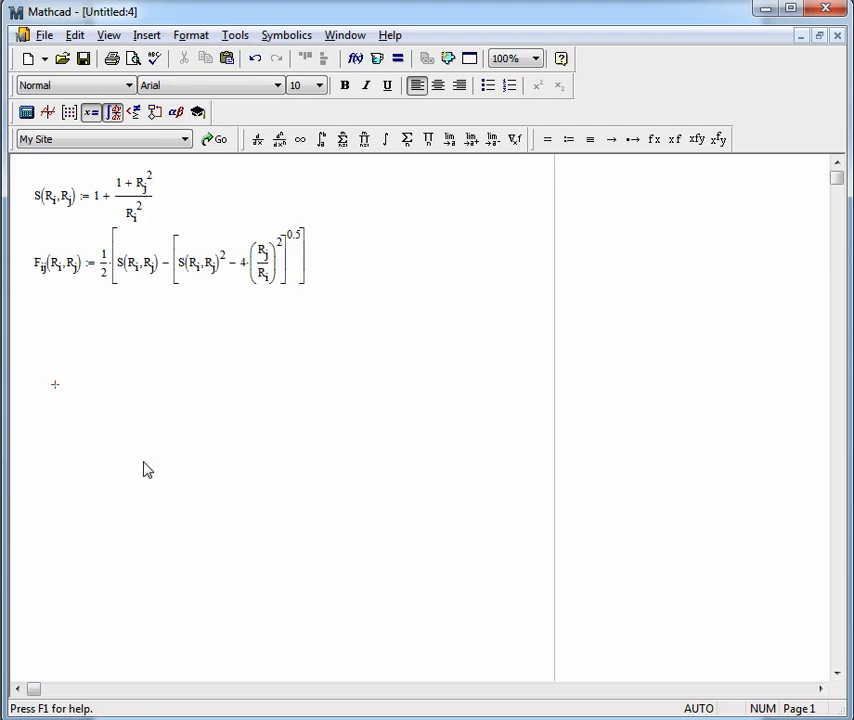
pyautogui.hotkey('shift', '2')
pyautogui.moveTo(237, 422); pyautogui.dragTo(229, 362)
pyautogui.moveTo(431, 551); pyautogui.dragTo(430, 624)
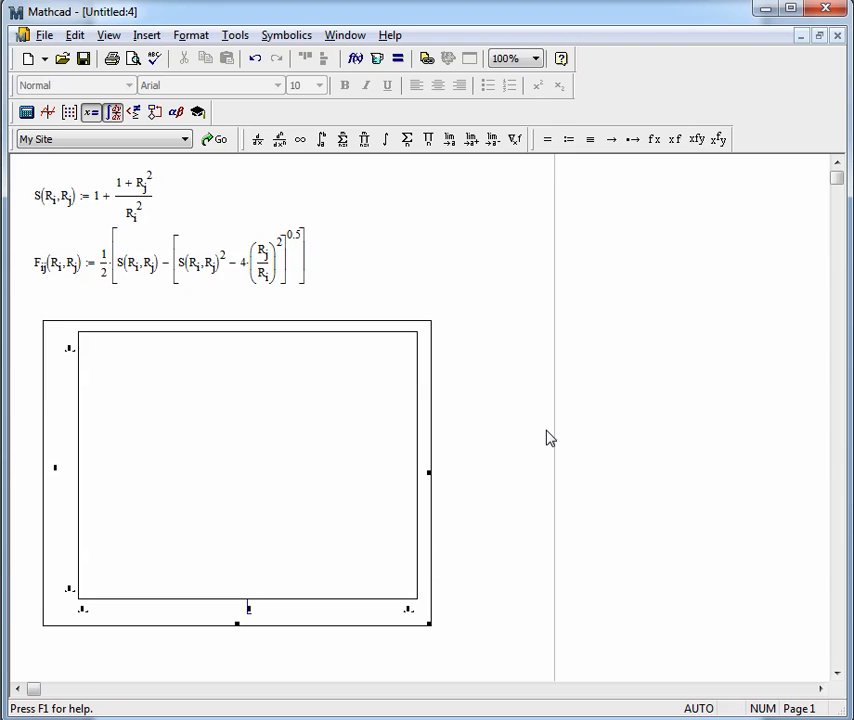
pyautogui.moveTo(429, 346); pyautogui.dragTo(487, 339)
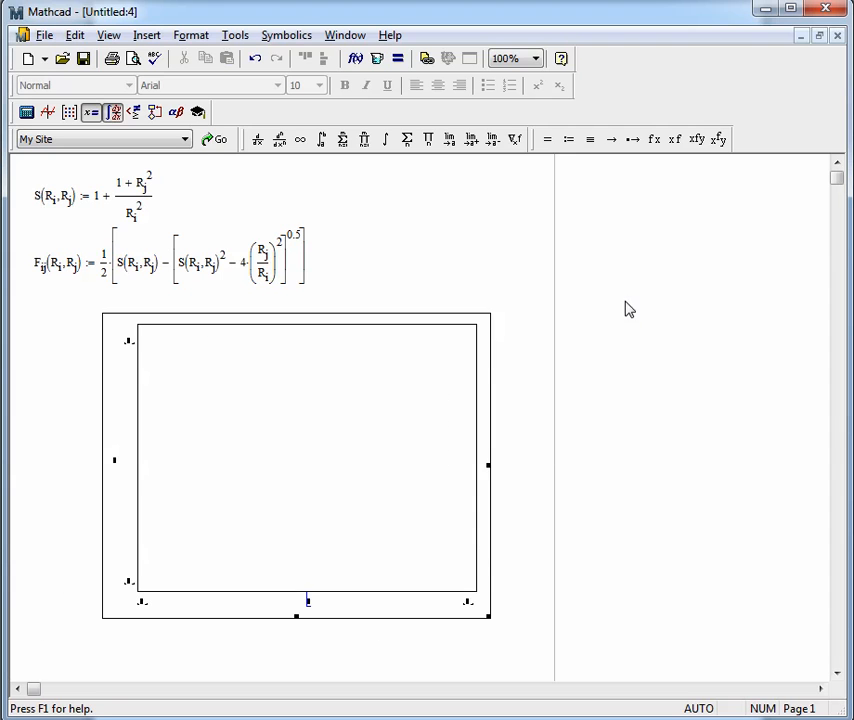
pyautogui.click(619, 295)
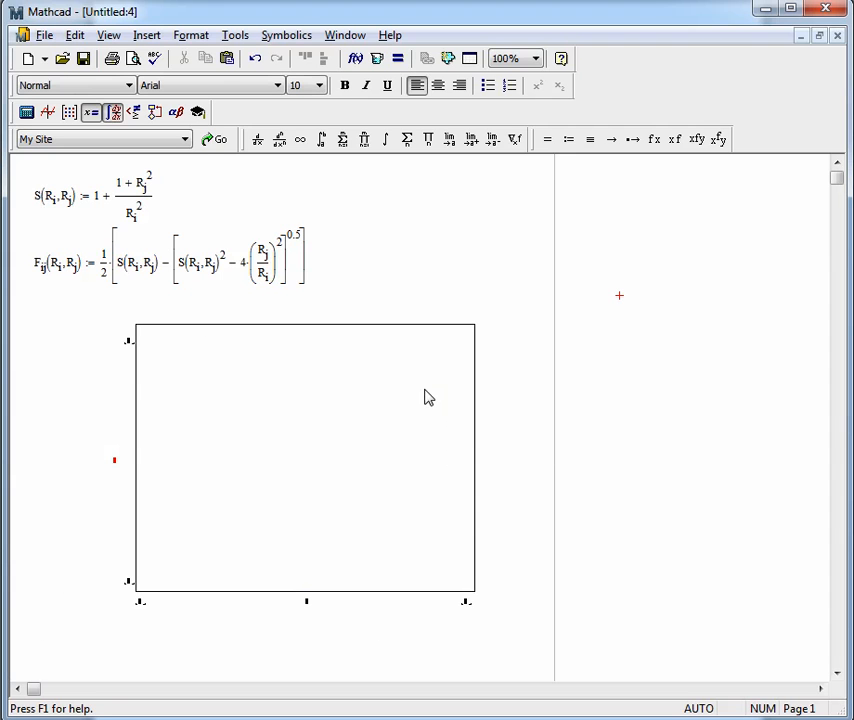
# Step: Check the Figure 13.5 axes in PowerPoint and enter 1/Rᵢ as the Mathcad plot's horizontal-axis expression
pyautogui.click(114, 464)
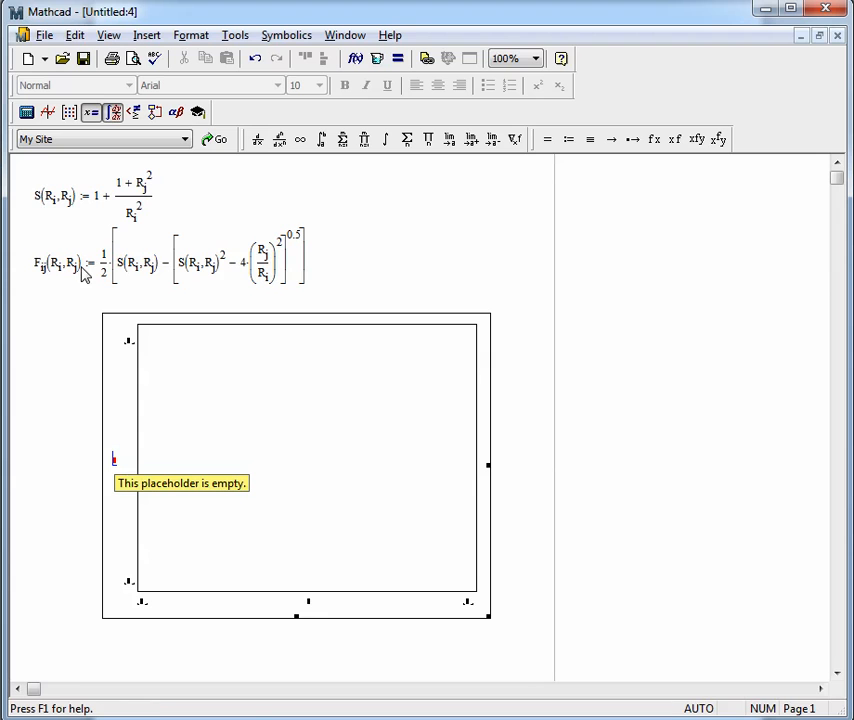
pyautogui.write('F(')
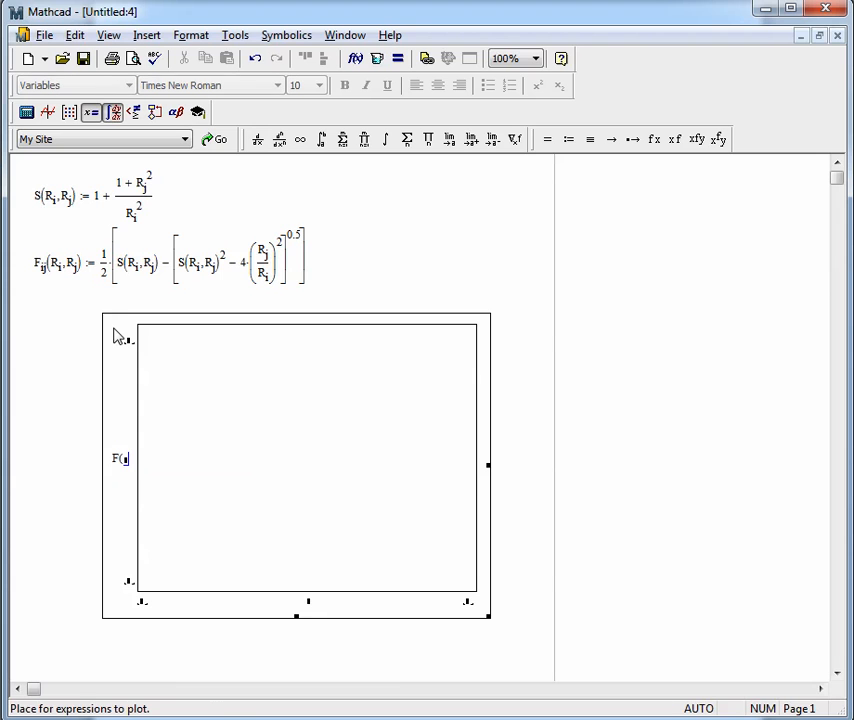
pyautogui.hotkey('alt', 'Tab')
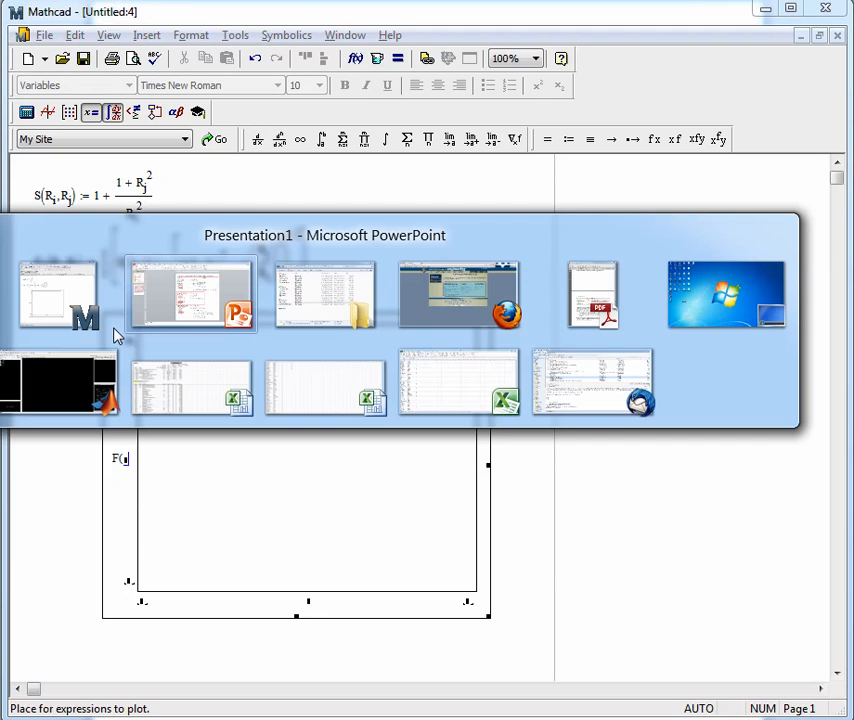
pyautogui.press('Right')
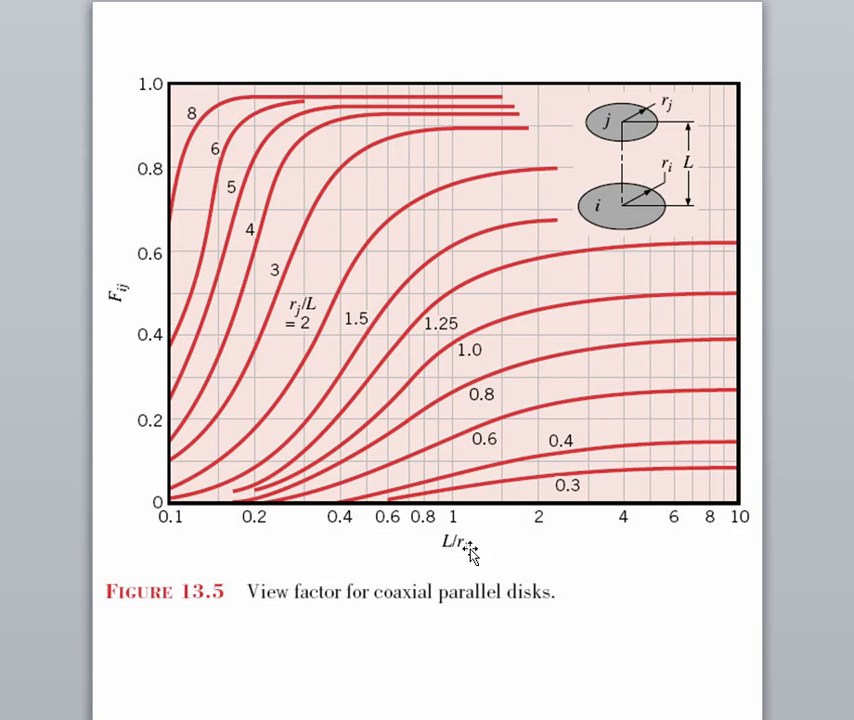
pyautogui.hotkey('alt', 'Tab')
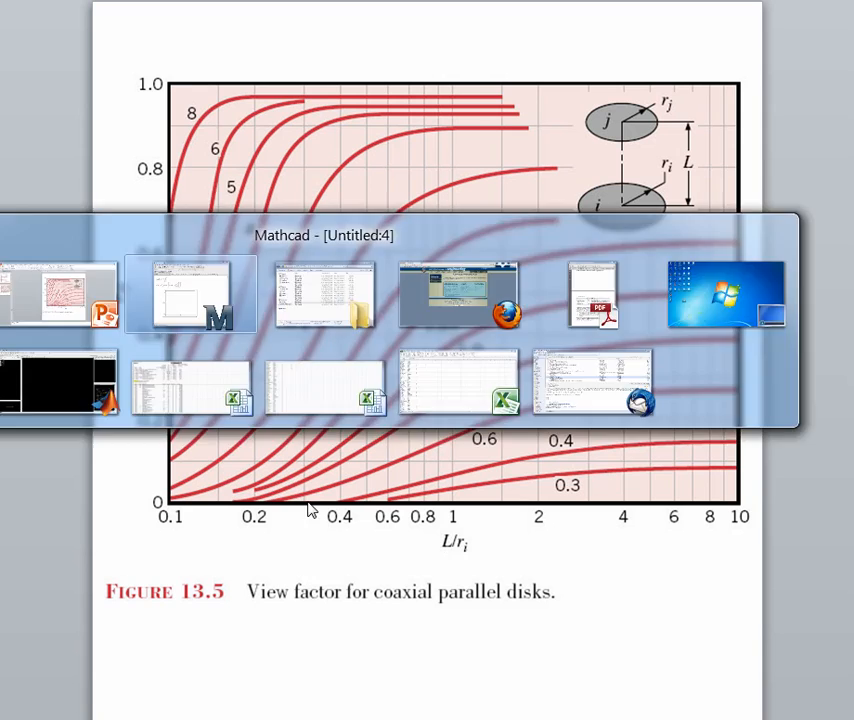
pyautogui.click(310, 603)
pyautogui.write('1/R[i')
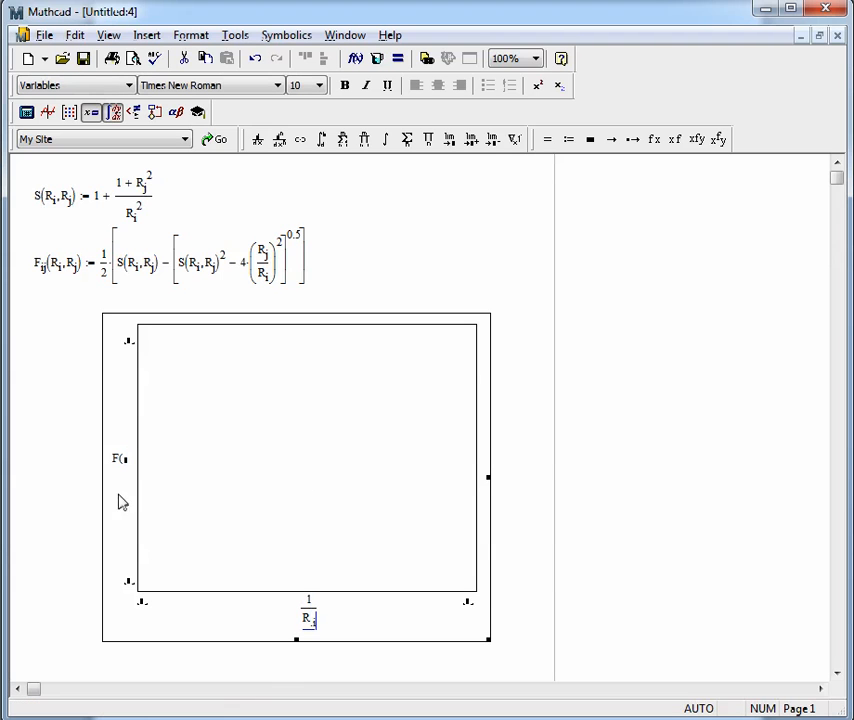
# Step: Enter Fᵢⱼ(Rᵢ, 2) as the plot's vertical-axis expression, taking the second argument from an rⱼ/L curve label in the PowerPoint figure
pyautogui.click(127, 462)
pyautogui.press('BackSpace')
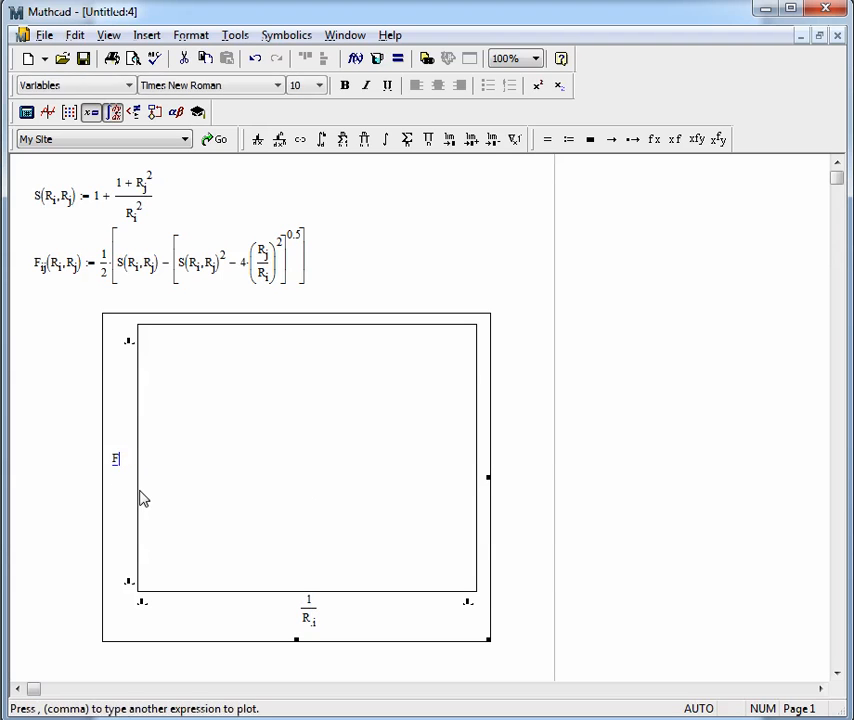
pyautogui.write('[ij')
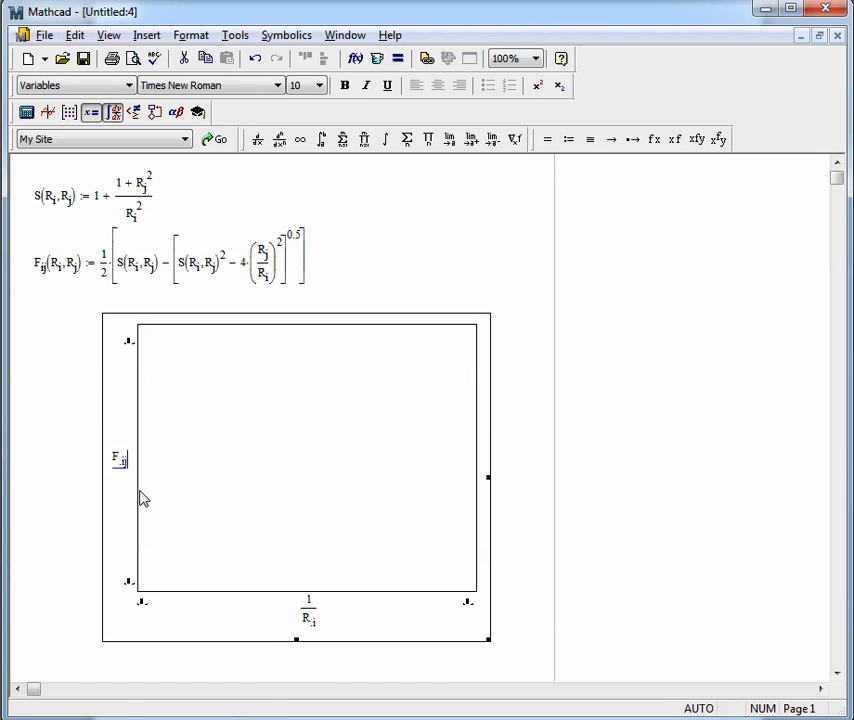
pyautogui.write('(')
pyautogui.press('BackSpace')
pyautogui.write('(R[i,■')
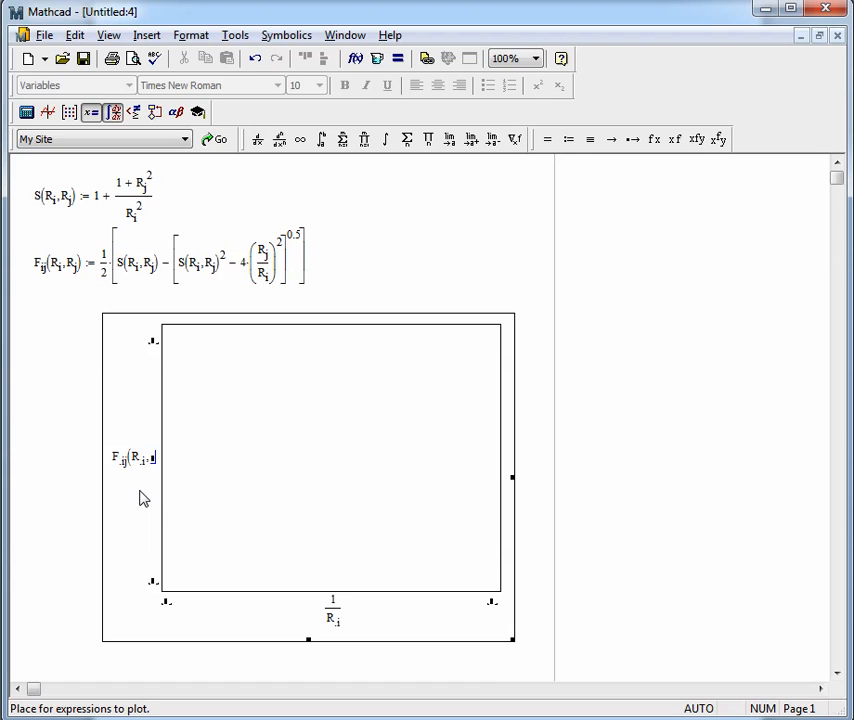
pyautogui.hotkey('alt', 'Tab')
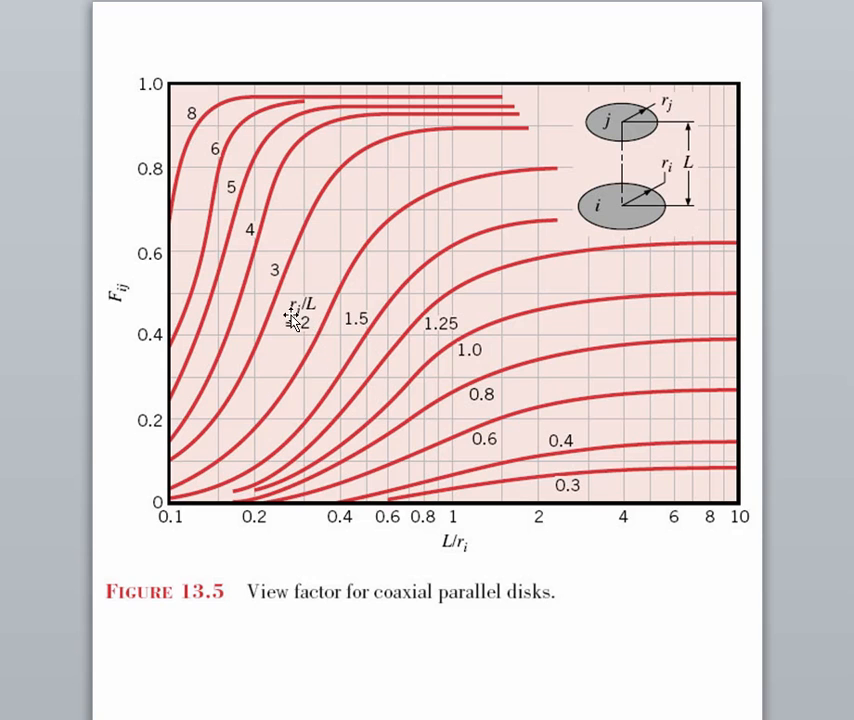
pyautogui.hotkey('alt', 'Tab')
pyautogui.write('2')
pyautogui.press('Return')
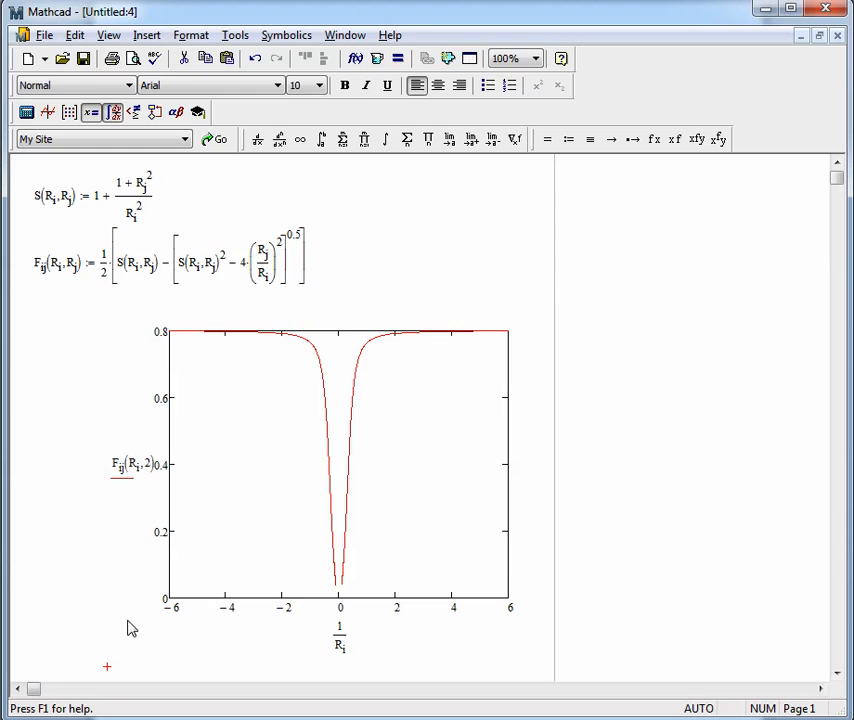
# Step: Set the plot's horizontal-axis limits to 0.1 and 10, checking the range against Figure 13.5 in PowerPoint
pyautogui.scroll(-1, 490, 496)
pyautogui.scroll(1, 490, 487)
pyautogui.click(305, 629)
pyautogui.click(199, 628)
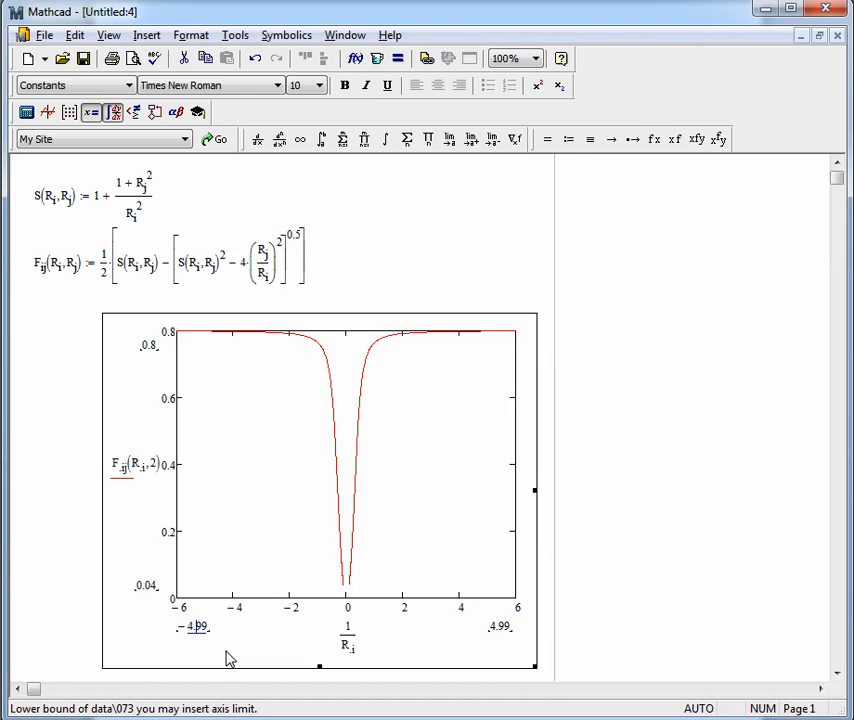
pyautogui.hotkey('alt', 'Tab')
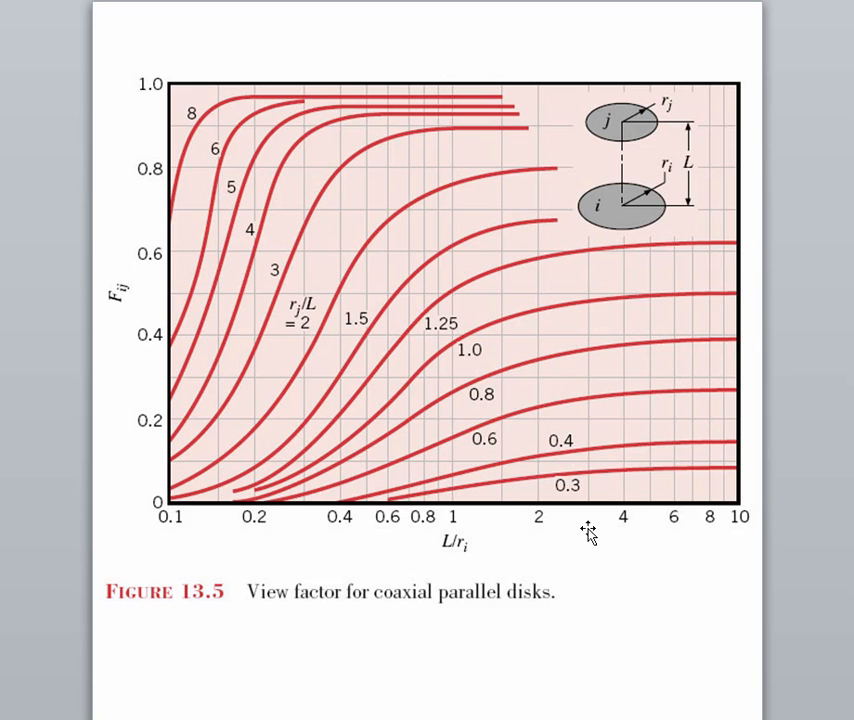
pyautogui.hotkey('alt', 'Tab')
pyautogui.press('BackSpace')
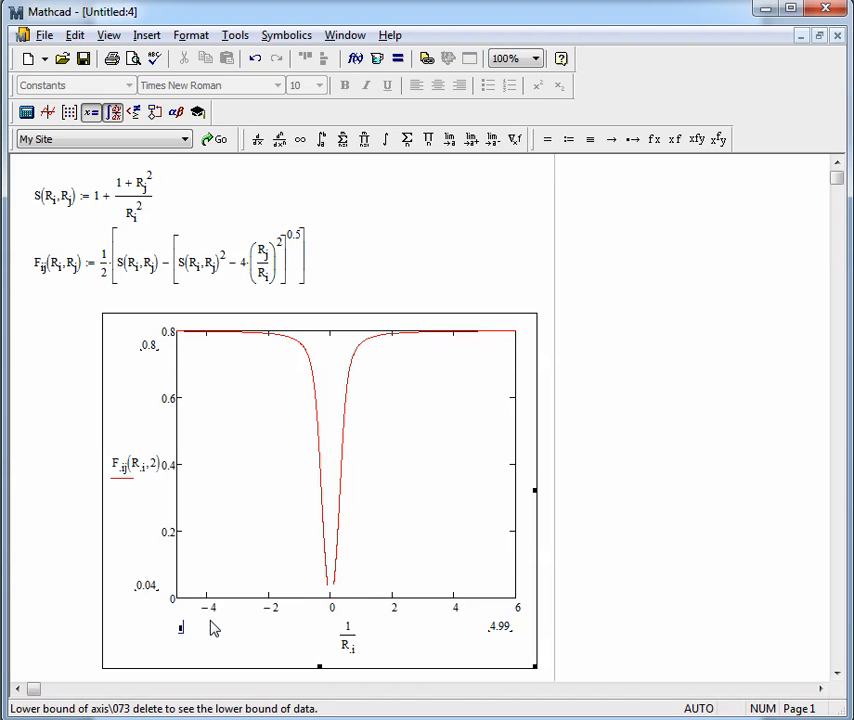
pyautogui.write('0.1')
pyautogui.click(503, 627)
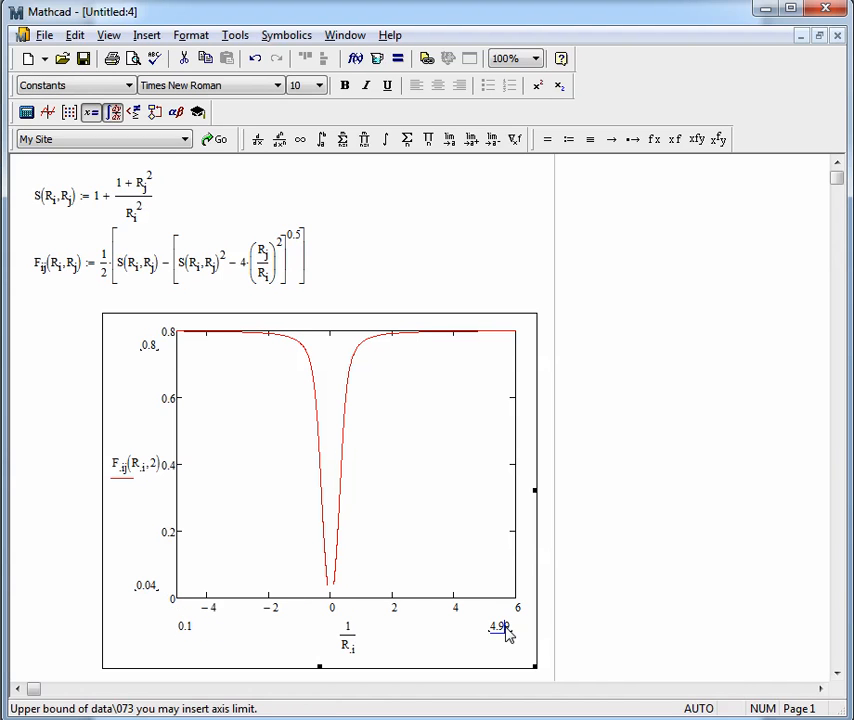
pyautogui.press('BackSpace')
pyautogui.write('10')
pyautogui.press('Return')
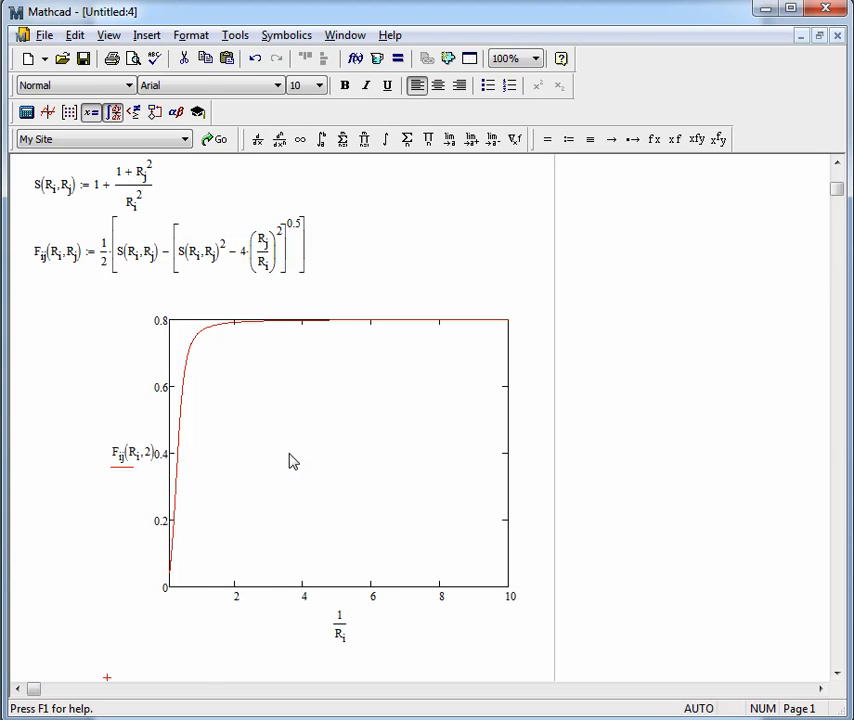
# Step: Switch the X-axis of the view factor plot to a log scale
pyautogui.doubleClick(318, 596)
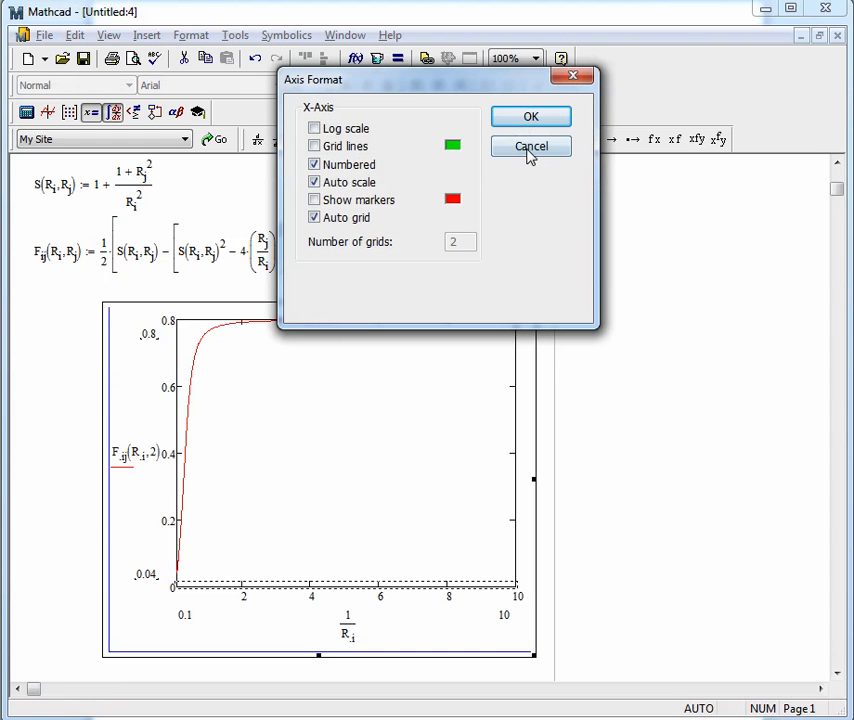
pyautogui.click(343, 130)
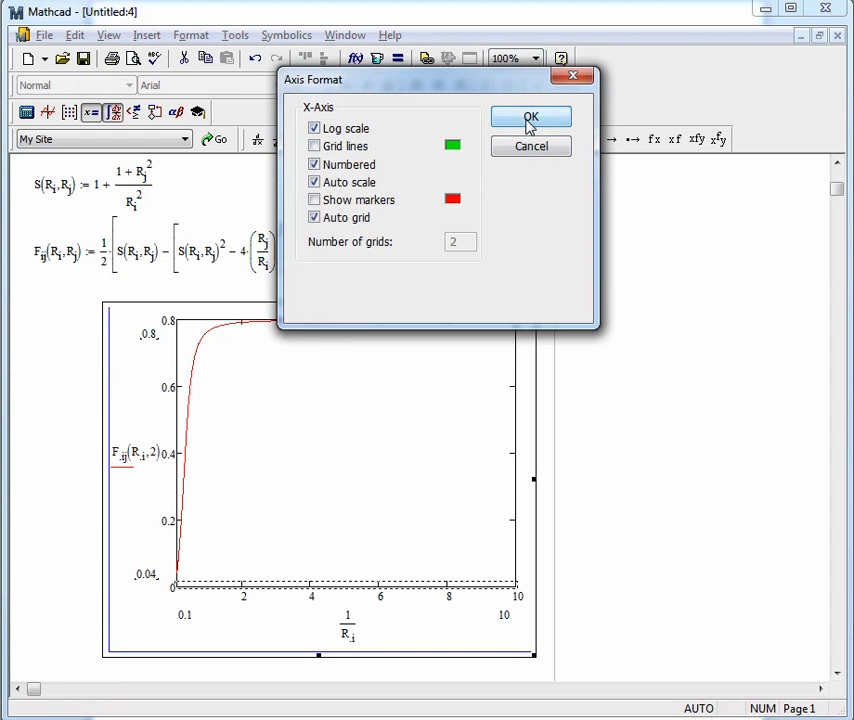
pyautogui.click(528, 120)
pyautogui.click(634, 477)
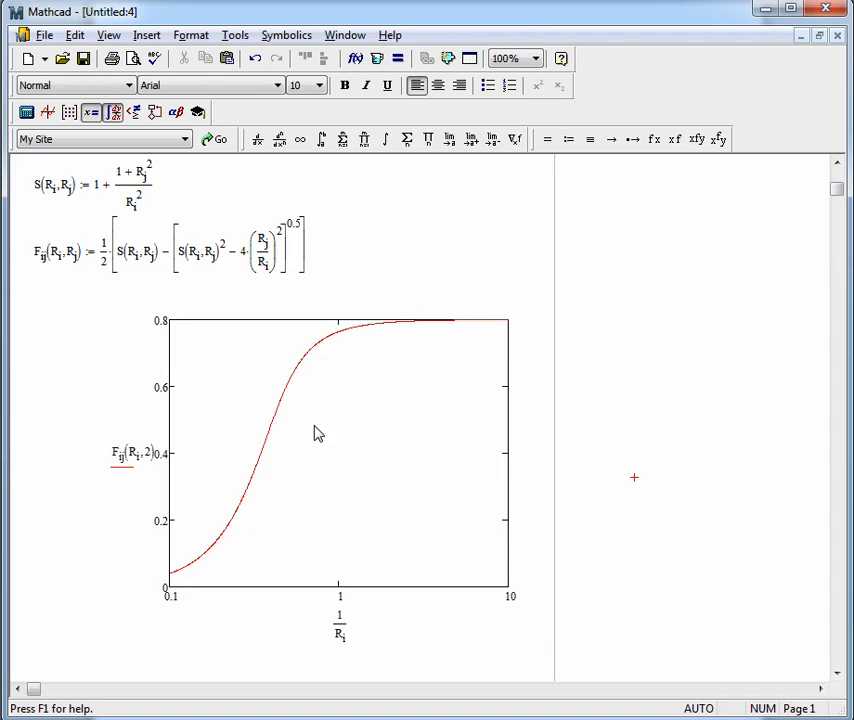
pyautogui.doubleClick(375, 450)
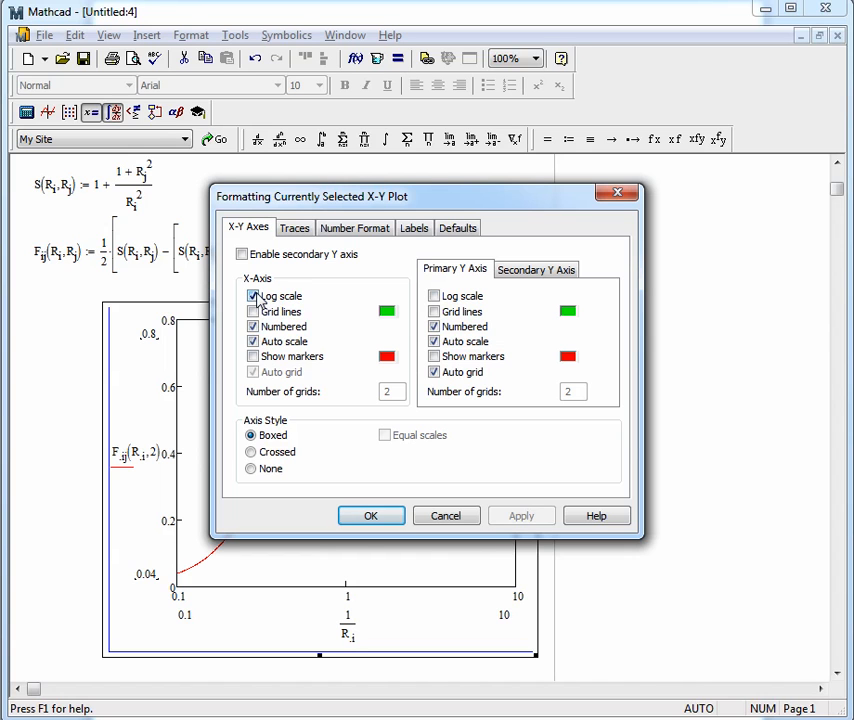
pyautogui.click(436, 297)
pyautogui.click(436, 297)
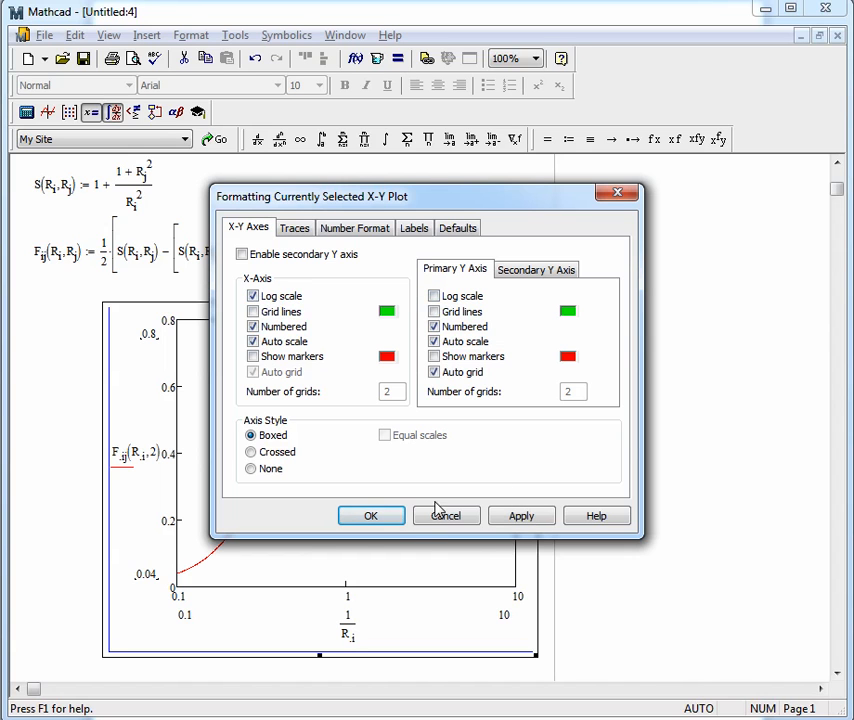
pyautogui.click(399, 518)
pyautogui.click(575, 432)
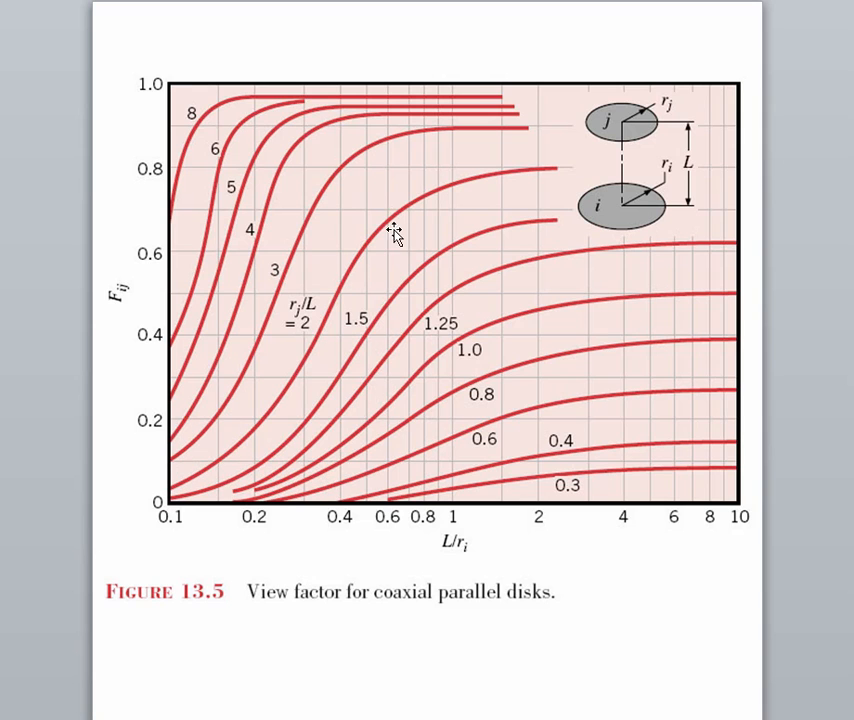
# Step: Return to the Mathcad worksheet and set the plot's lower Y-axis limit to 0
pyautogui.hotkey('alt', 'Tab')
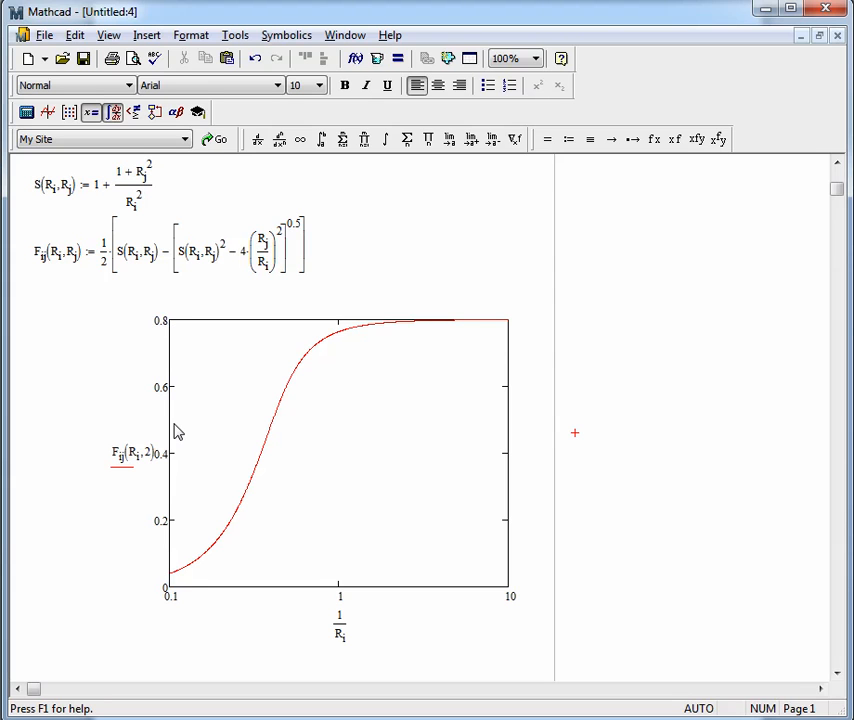
pyautogui.click(184, 585)
pyautogui.click(150, 577)
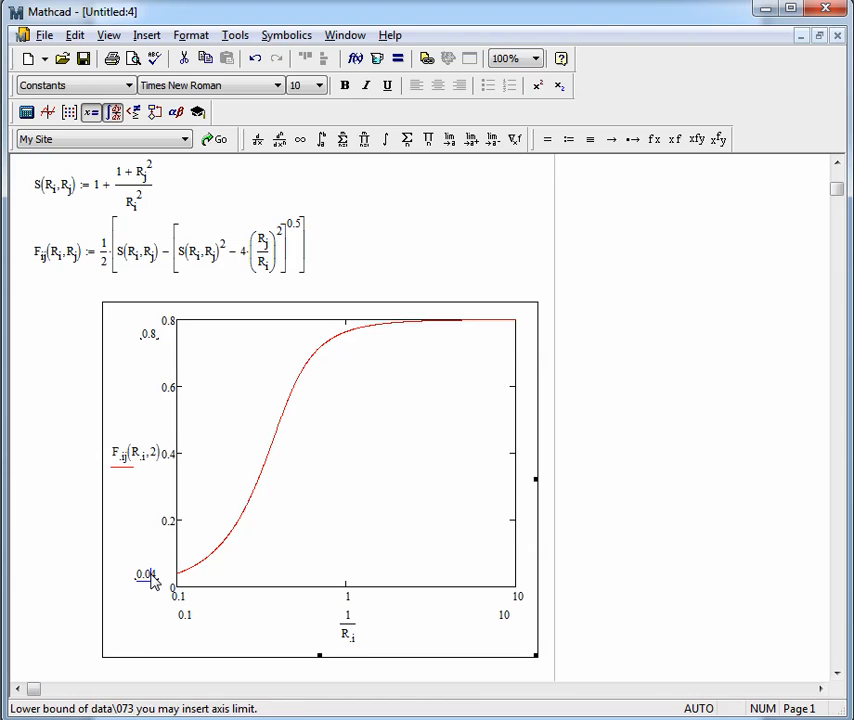
pyautogui.press('BackSpace')
pyautogui.press('BackSpace')
pyautogui.press('BackSpace')
pyautogui.press('BackSpace')
pyautogui.press('Return')
pyautogui.click(235, 435)
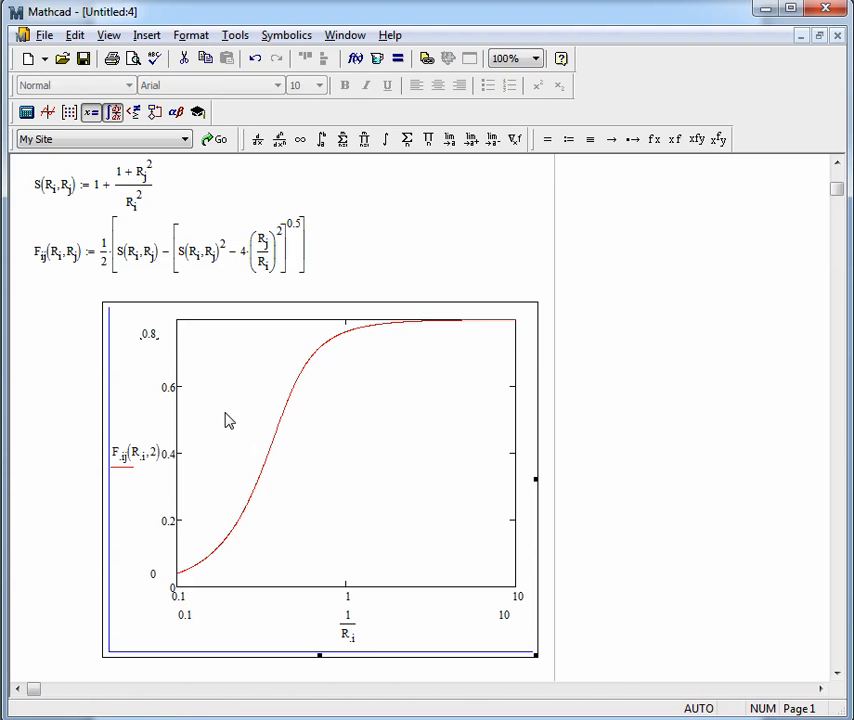
# Step: Set the plot's upper Y-axis limit to 1
pyautogui.click(150, 340)
pyautogui.press('BackSpace')
pyautogui.press('BackSpace')
pyautogui.press('BackSpace')
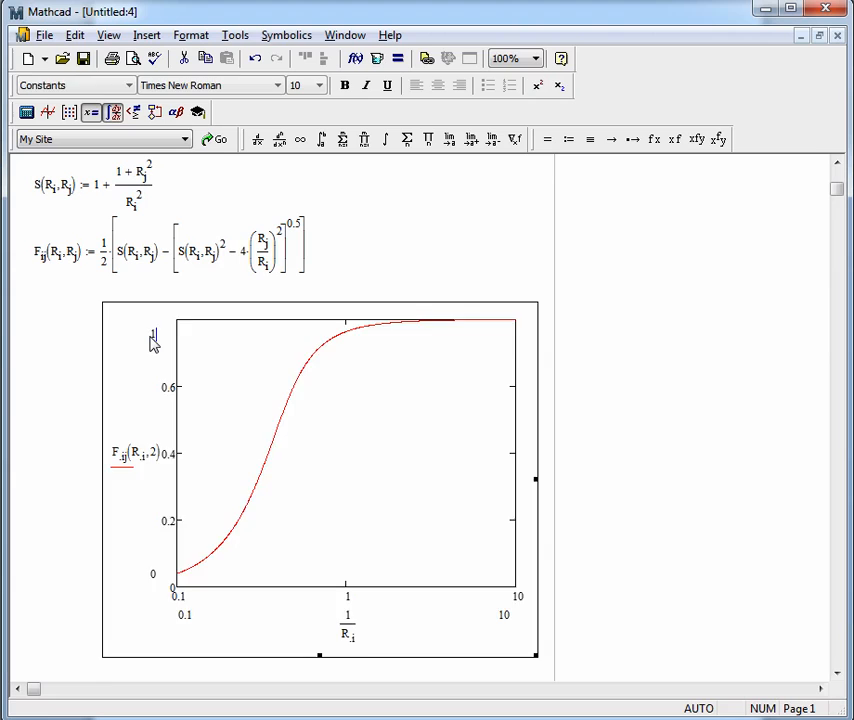
pyautogui.press('Return')
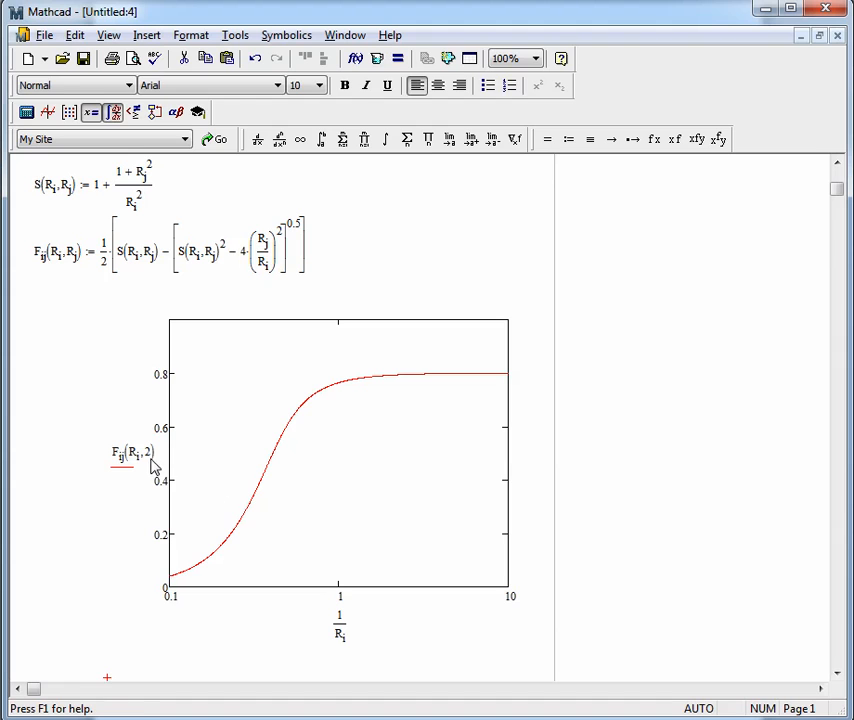
# Step: Add a second Y-axis expression, F.ij(R.i,2), below the existing one on the plot
pyautogui.click(158, 483)
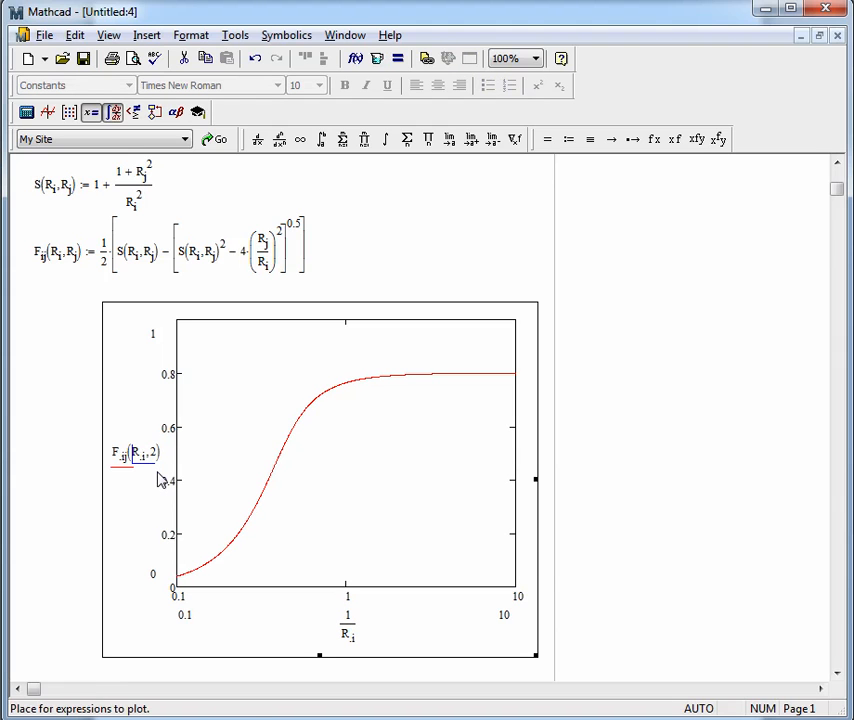
pyautogui.click(166, 459)
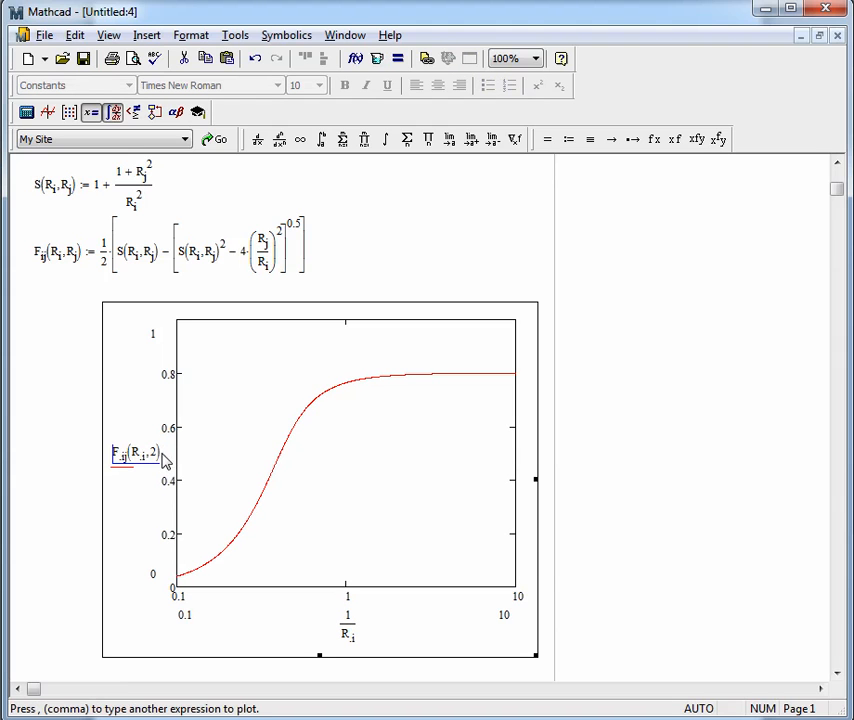
pyautogui.click(160, 463)
pyautogui.click(162, 465)
pyautogui.press(',')
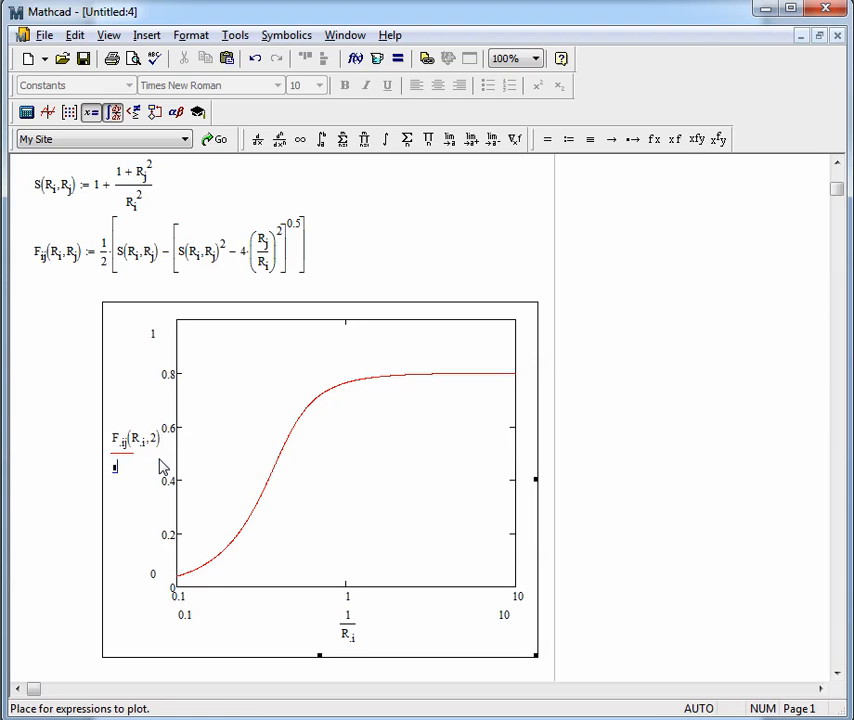
pyautogui.write('F.ij(R.i,2)')
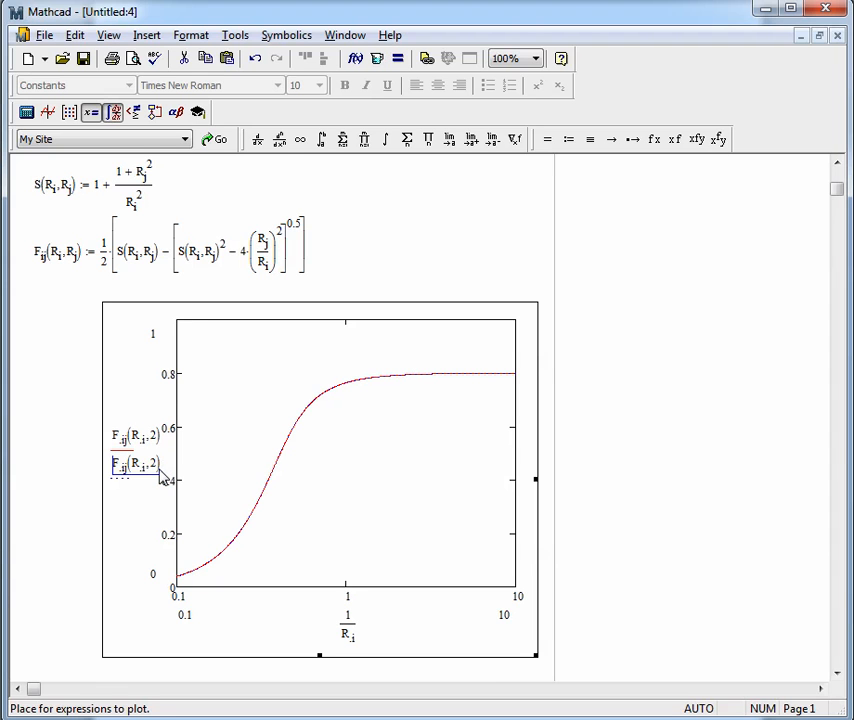
pyautogui.click(150, 36)
pyautogui.moveTo(190, 35)
pyautogui.moveTo(151, 36)
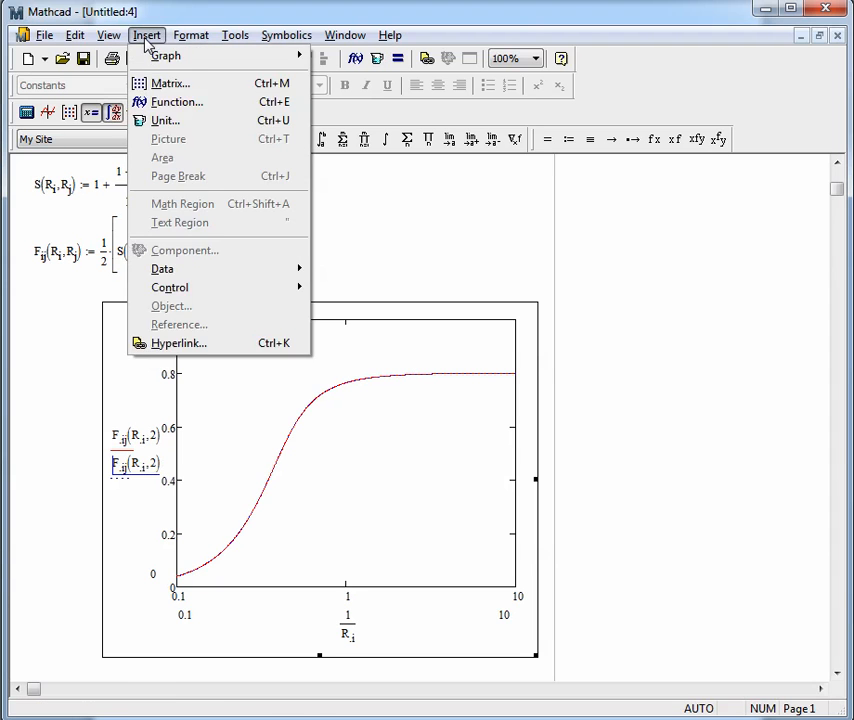
# Step: Change the second argument of the second plotted F.ij expression to 5
pyautogui.moveTo(157, 59)
pyautogui.click(208, 453)
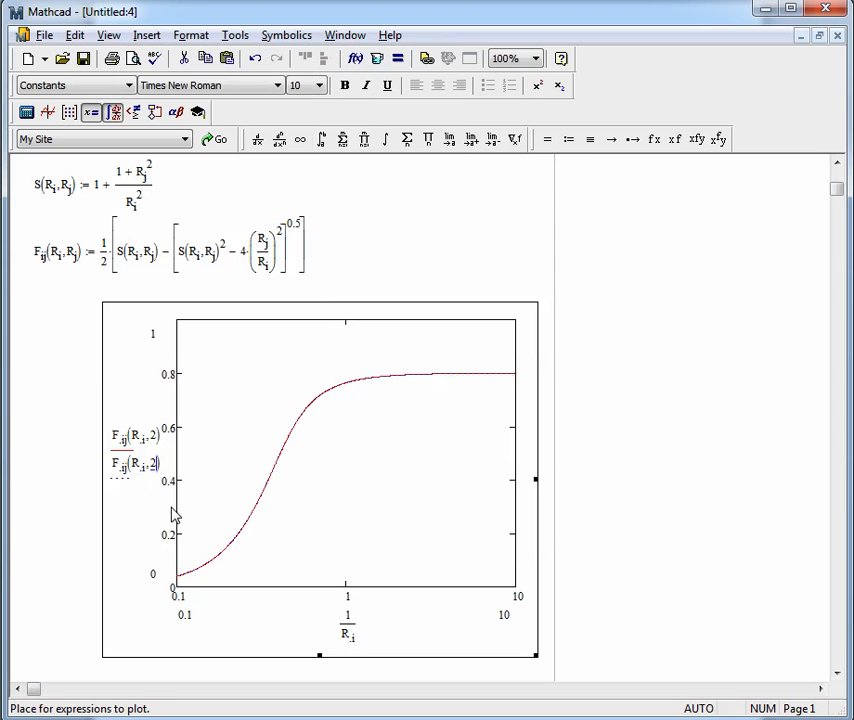
pyautogui.press('BackSpace')
pyautogui.write('5')
pyautogui.press('Return')
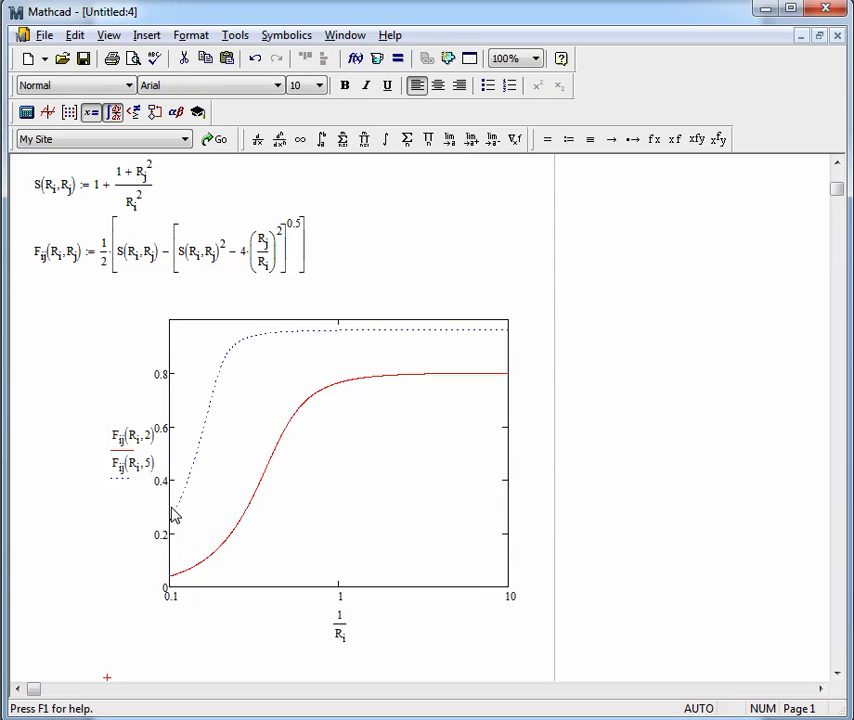
# Step: Compare with the reference view factor chart, and add a third plotted expression, F.ij(R.i,8), in Mathcad
pyautogui.hotkey('alt', 'Tab')
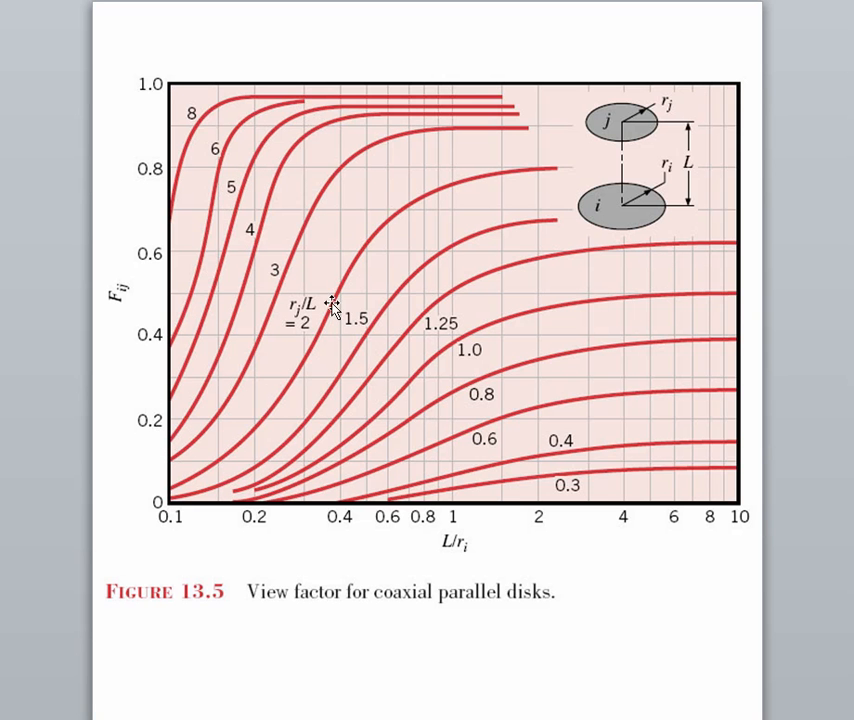
pyautogui.hotkey('alt', 'Tab')
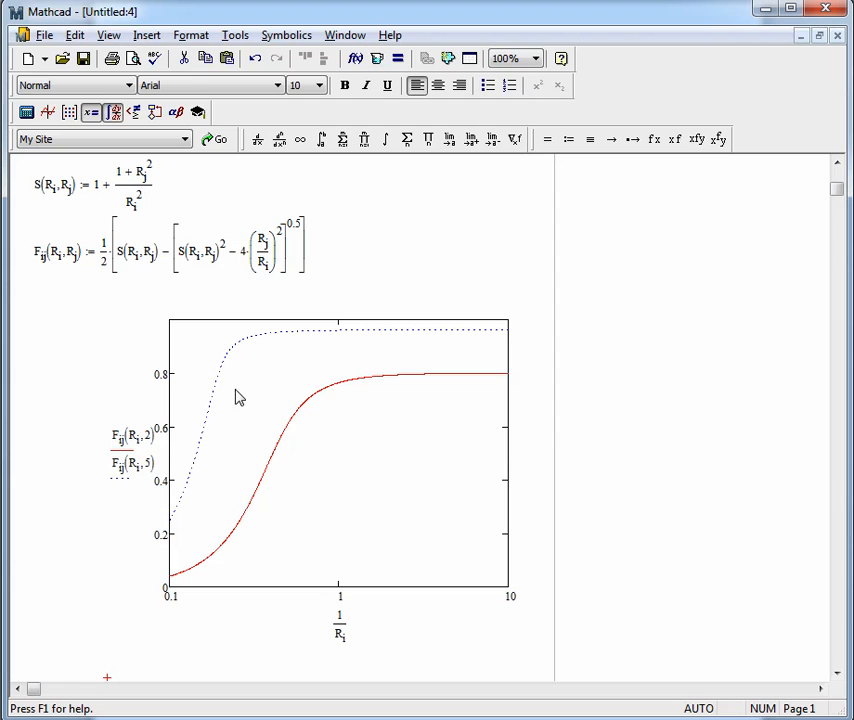
pyautogui.click(155, 465)
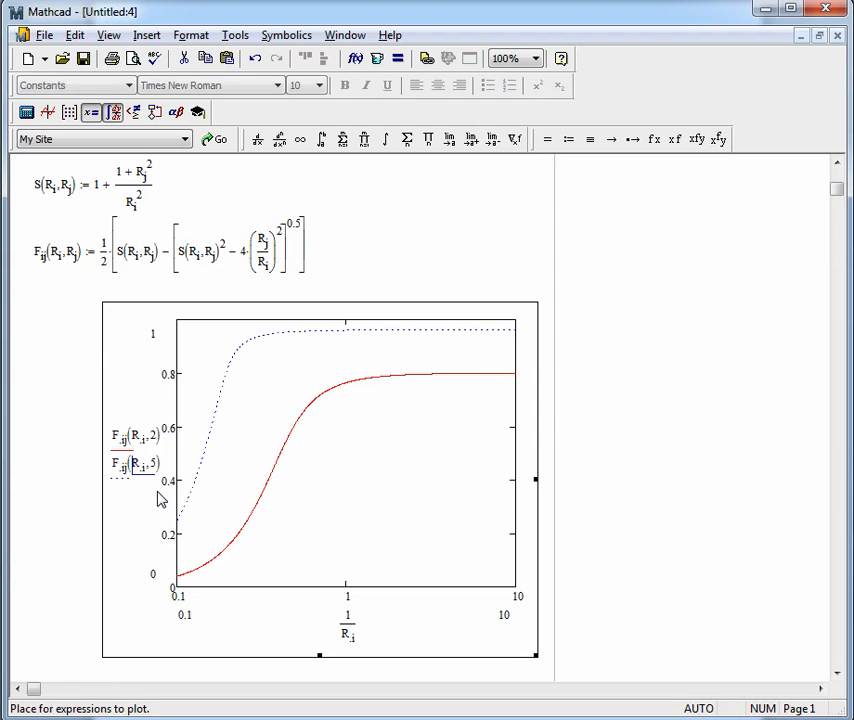
pyautogui.press(',')
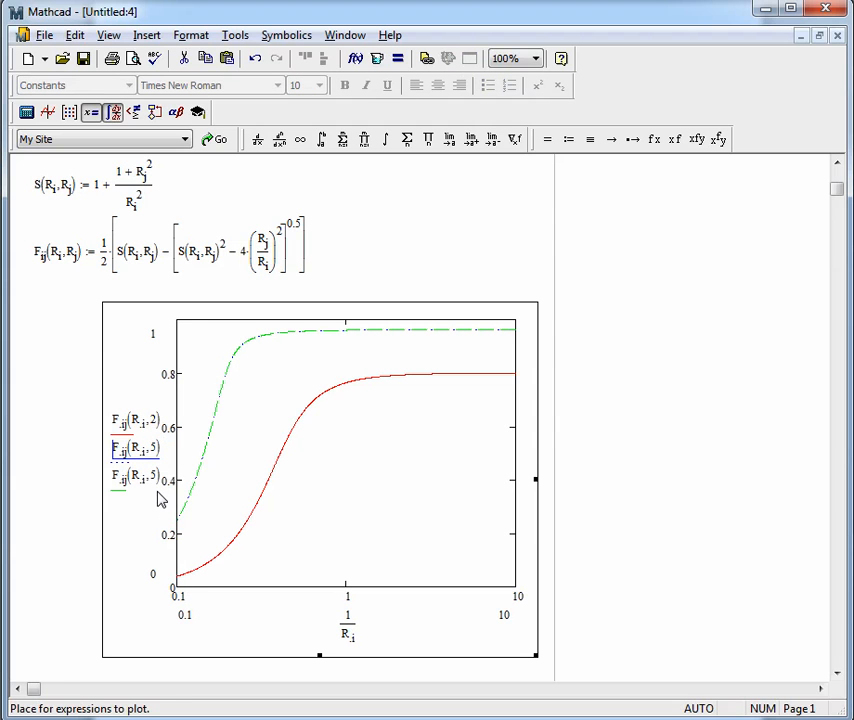
pyautogui.click(157, 478)
pyautogui.press('BackSpace')
pyautogui.write('8')
pyautogui.press('Return')
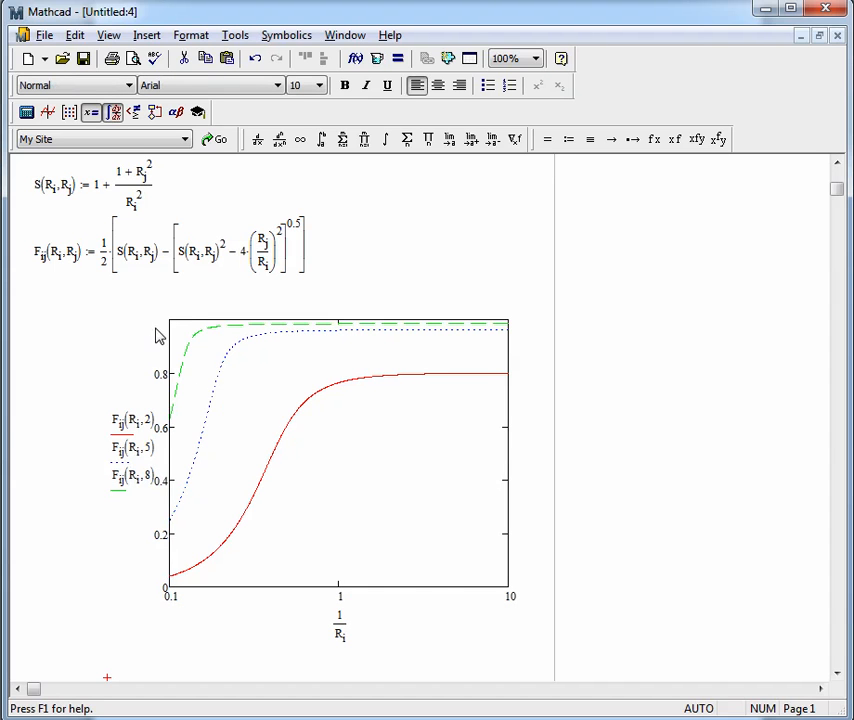
# Step: Check the reference chart again, and set the first trace's legend label to "Rj = 2" in Mathcad's plot formatting
pyautogui.hotkey('alt', 'Tab')
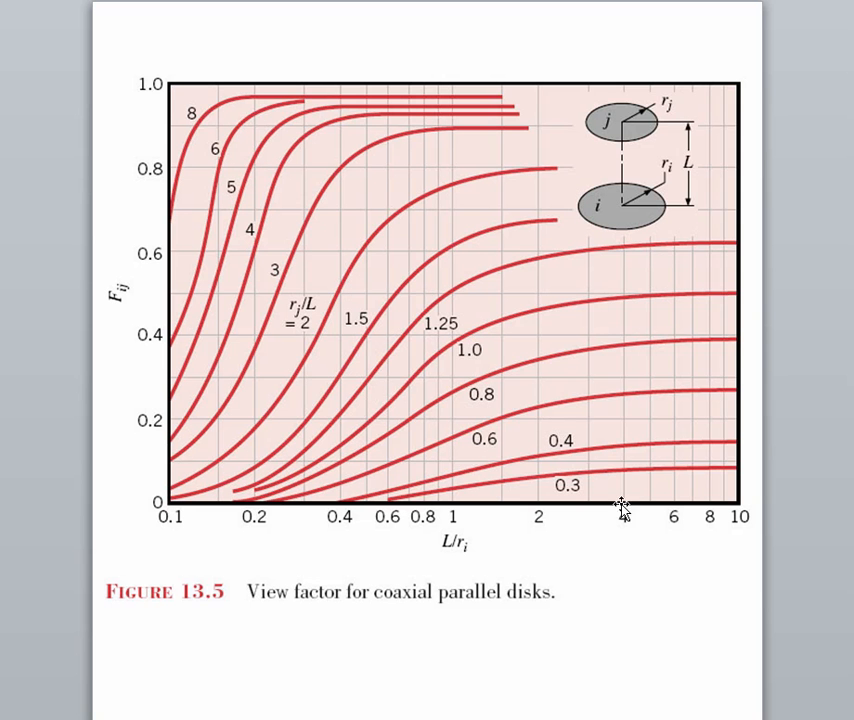
pyautogui.hotkey('alt', 'Tab')
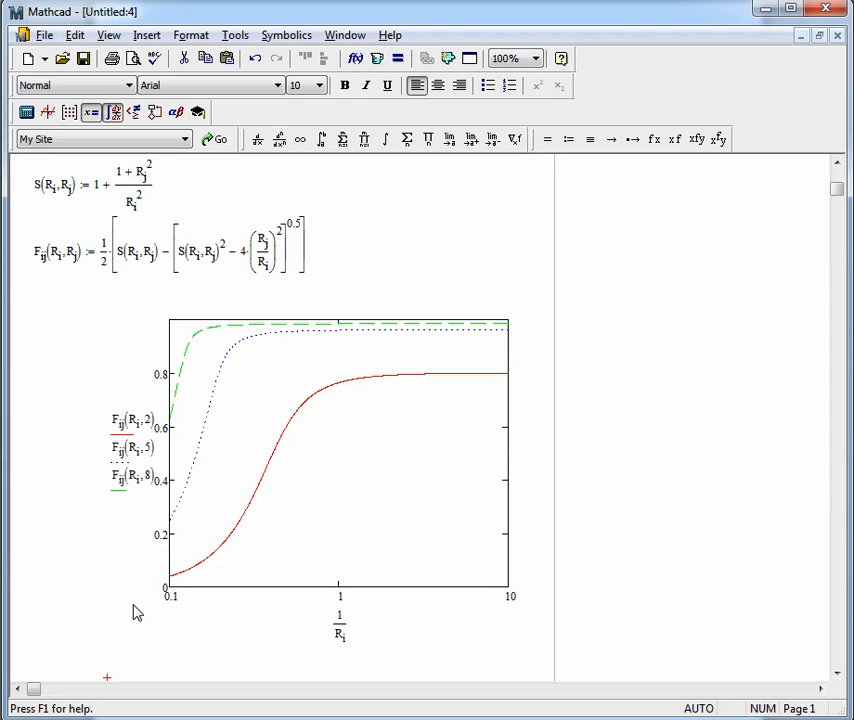
pyautogui.doubleClick(326, 446)
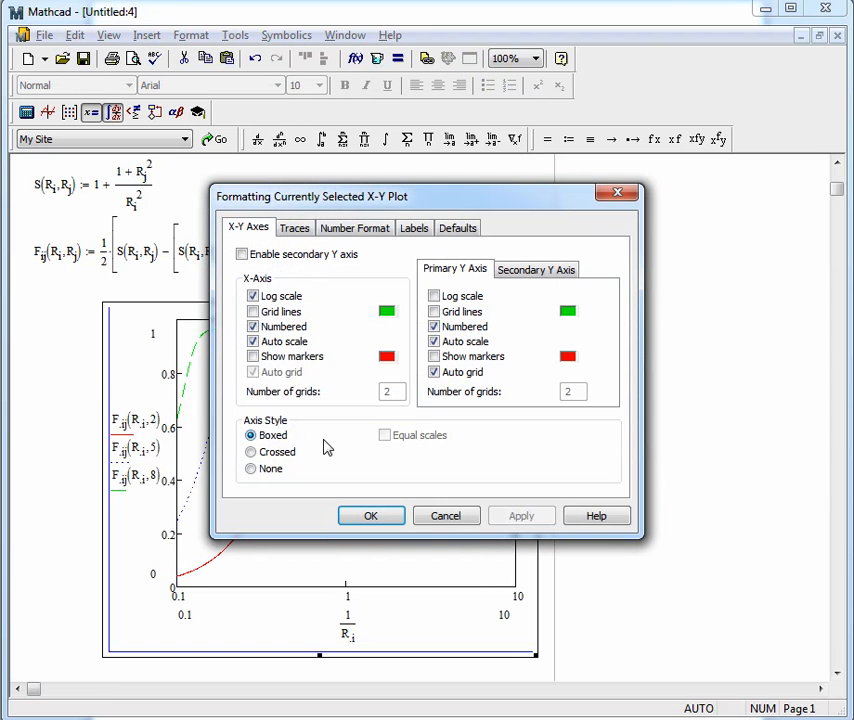
pyautogui.click(299, 237)
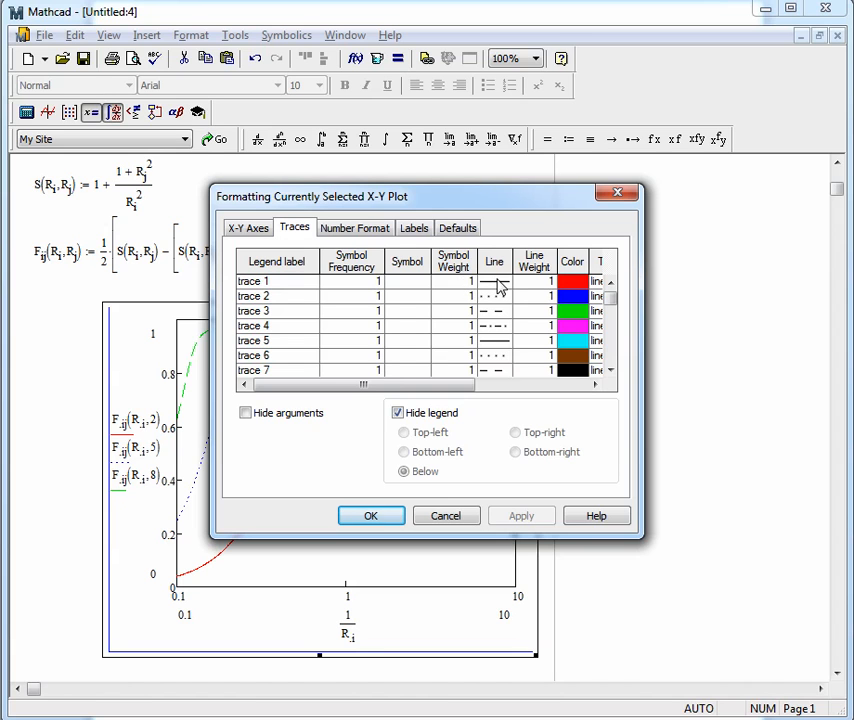
pyautogui.click(288, 286)
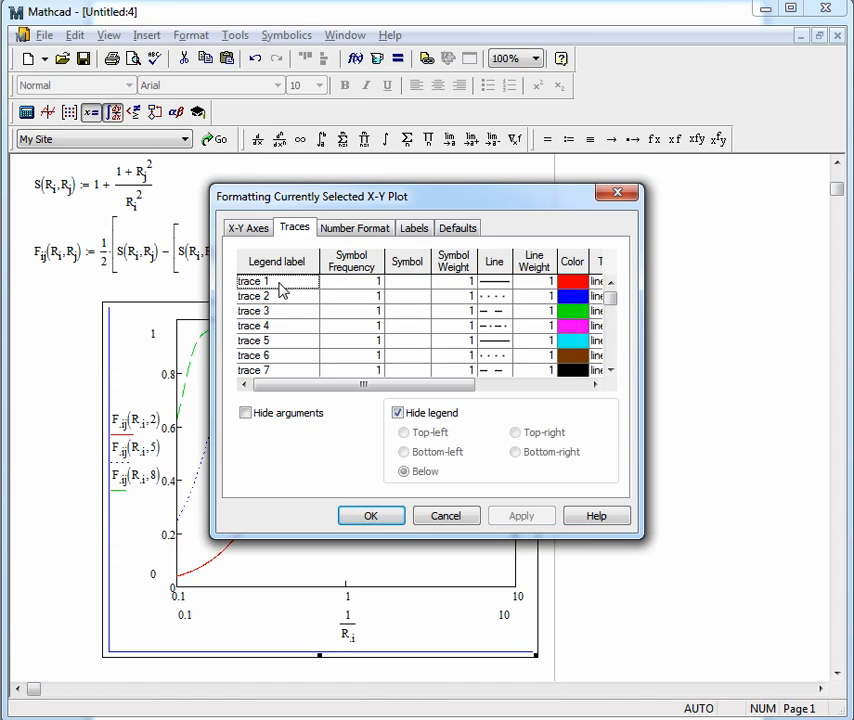
pyautogui.click(278, 281)
pyautogui.write('Rj = 2')
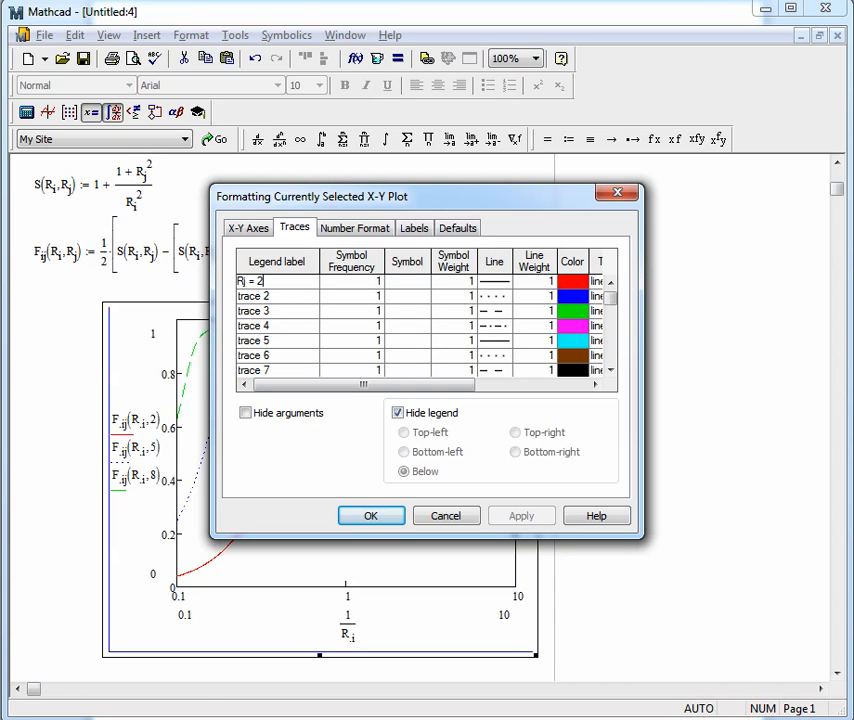
# Step: Set the legend labels of the second and third traces to "Rj = 5" and "Rj = 8"
pyautogui.click(276, 297)
pyautogui.click(276, 296)
pyautogui.write('Rj = 5')
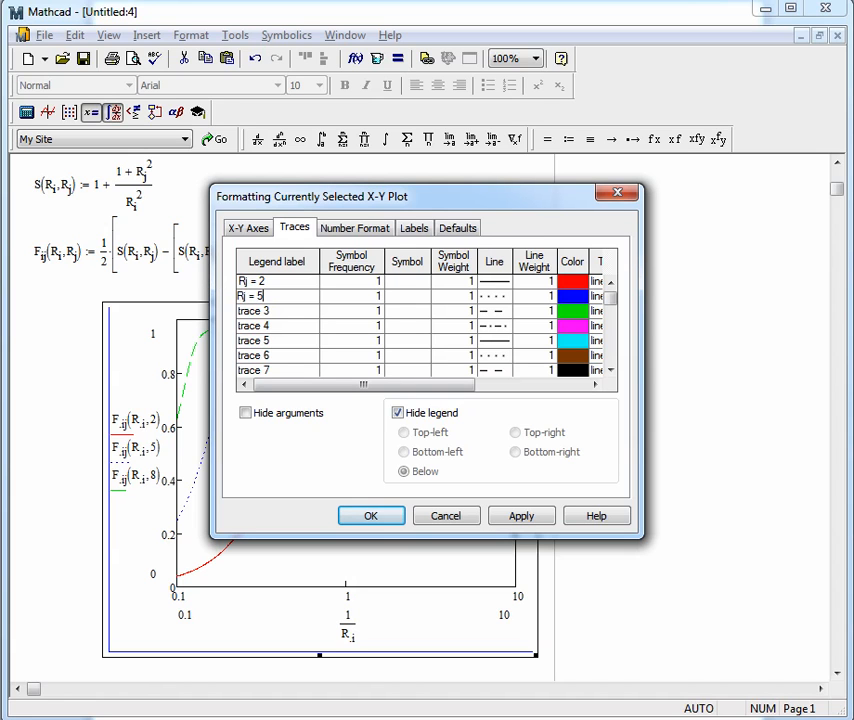
pyautogui.click(270, 311)
pyautogui.click(270, 311)
pyautogui.write('Rj = 8')
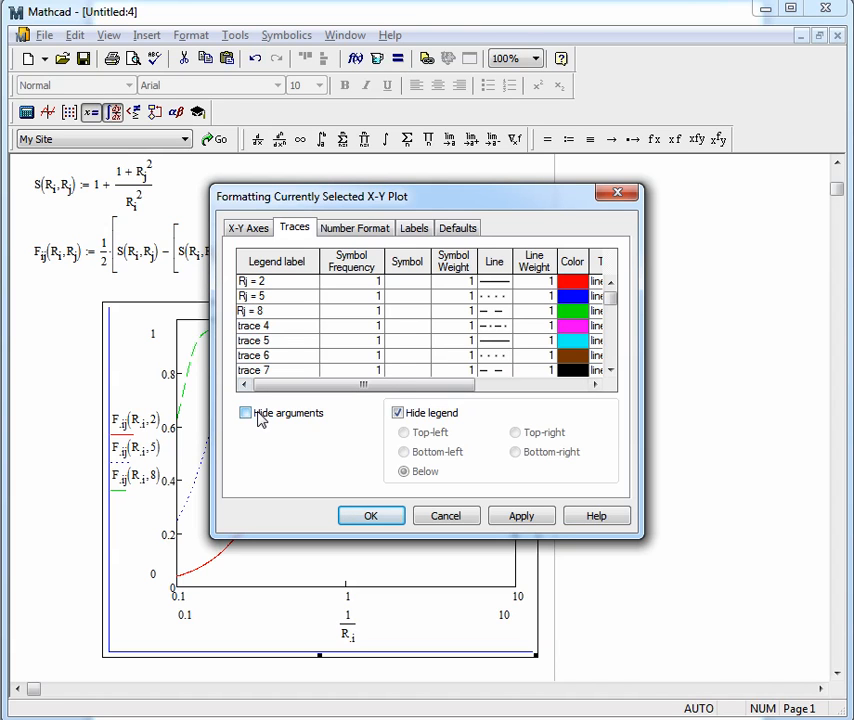
# Step: Show the plot legend in the Bottom-right position and apply the formatting
pyautogui.click(398, 414)
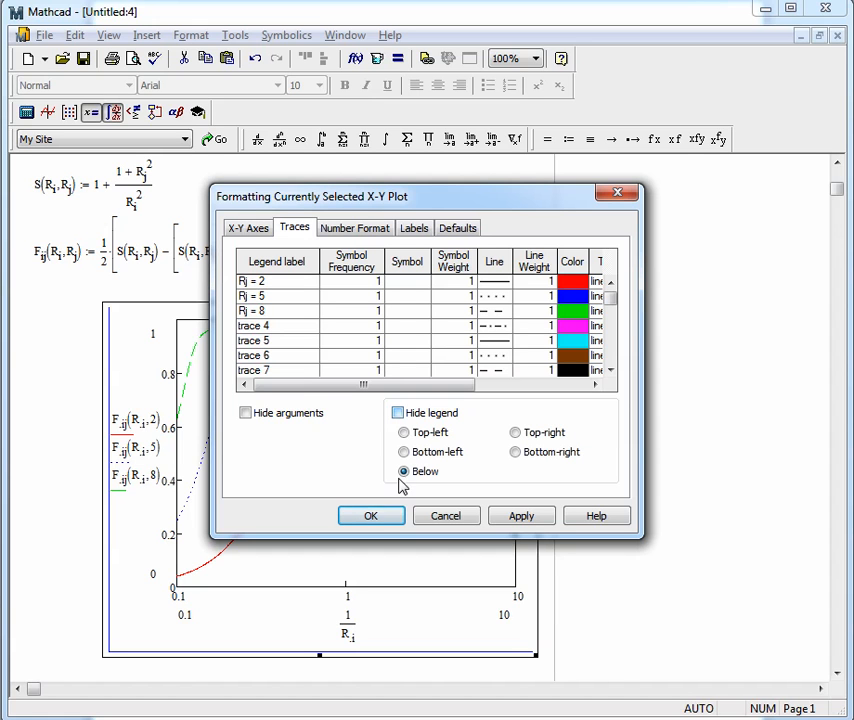
pyautogui.moveTo(395, 208); pyautogui.dragTo(635, 132)
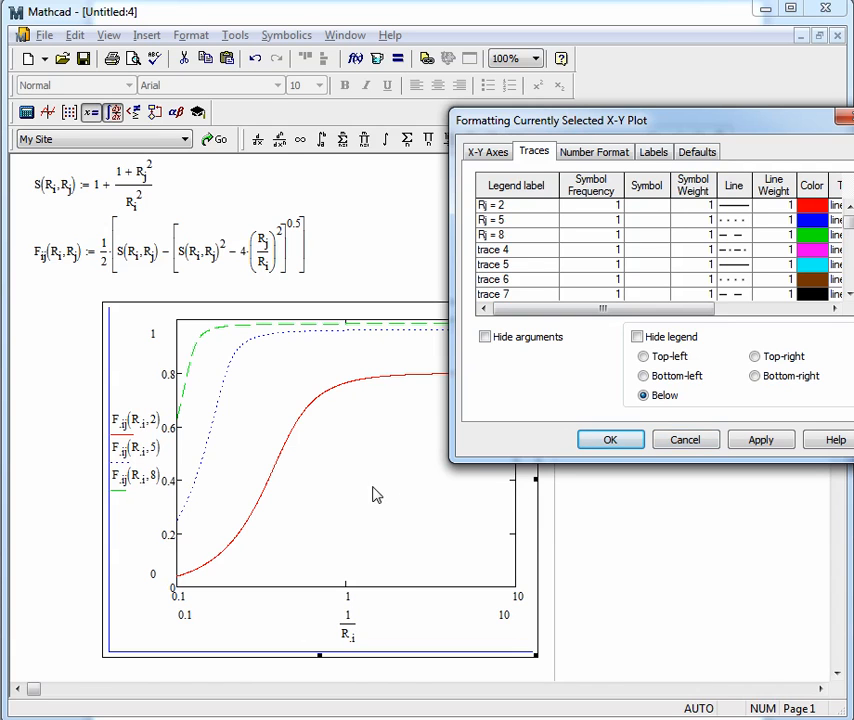
pyautogui.click(755, 376)
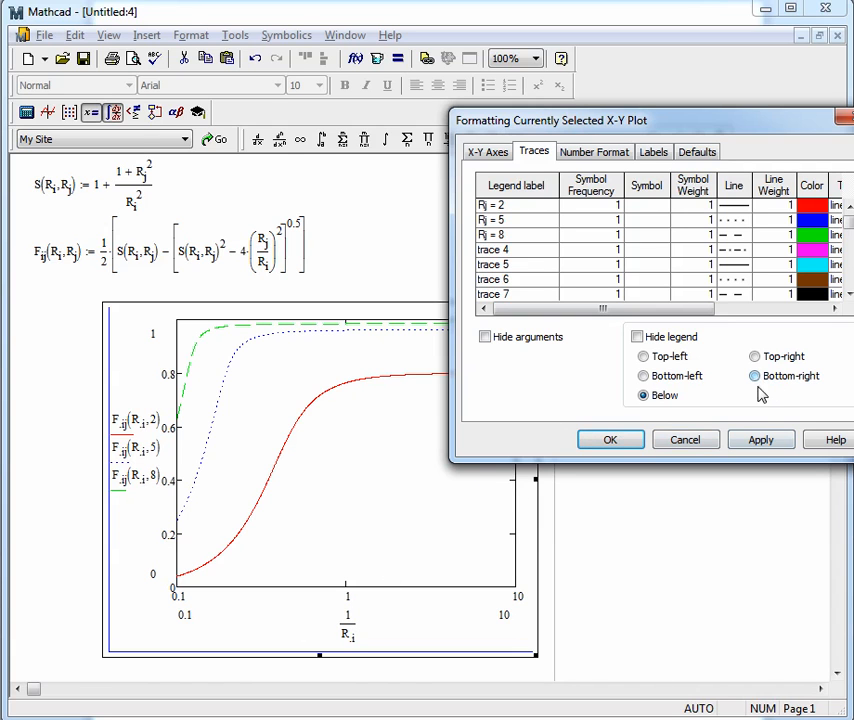
pyautogui.click(760, 441)
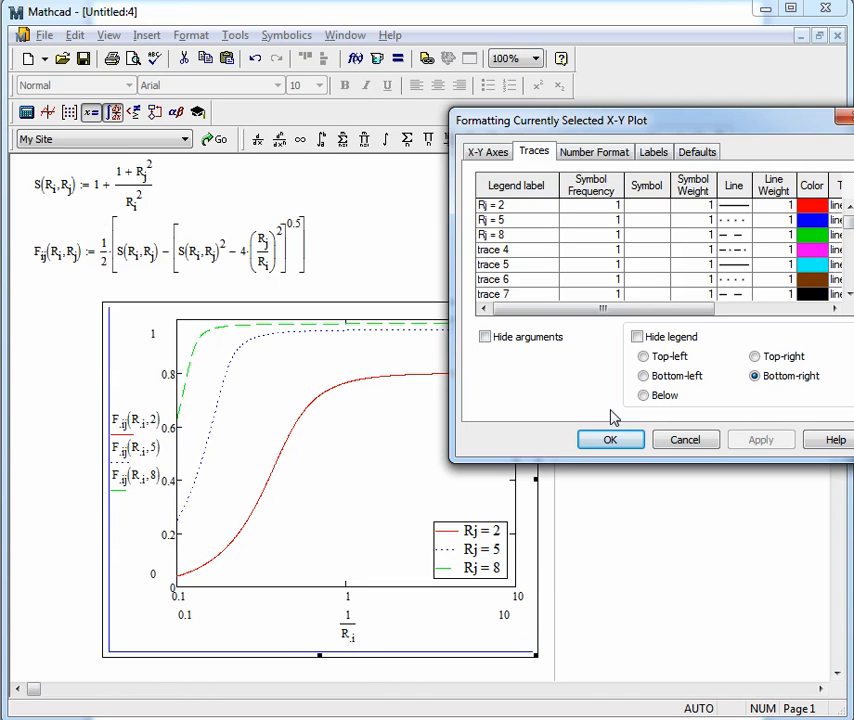
# Step: Turn on Hide arguments for the plot's traces and apply the formatting
pyautogui.click(490, 340)
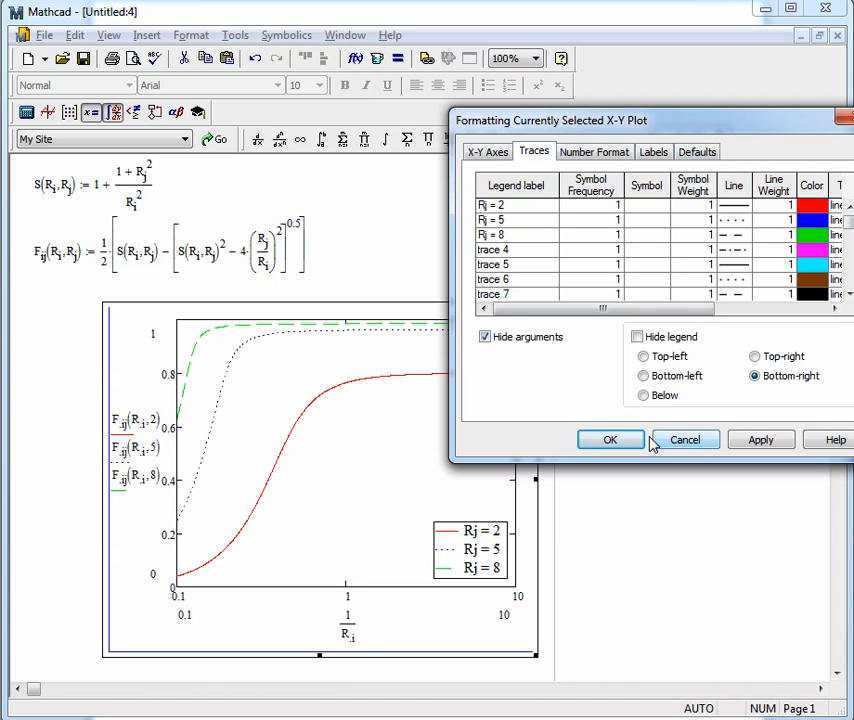
pyautogui.click(486, 338)
pyautogui.click(616, 441)
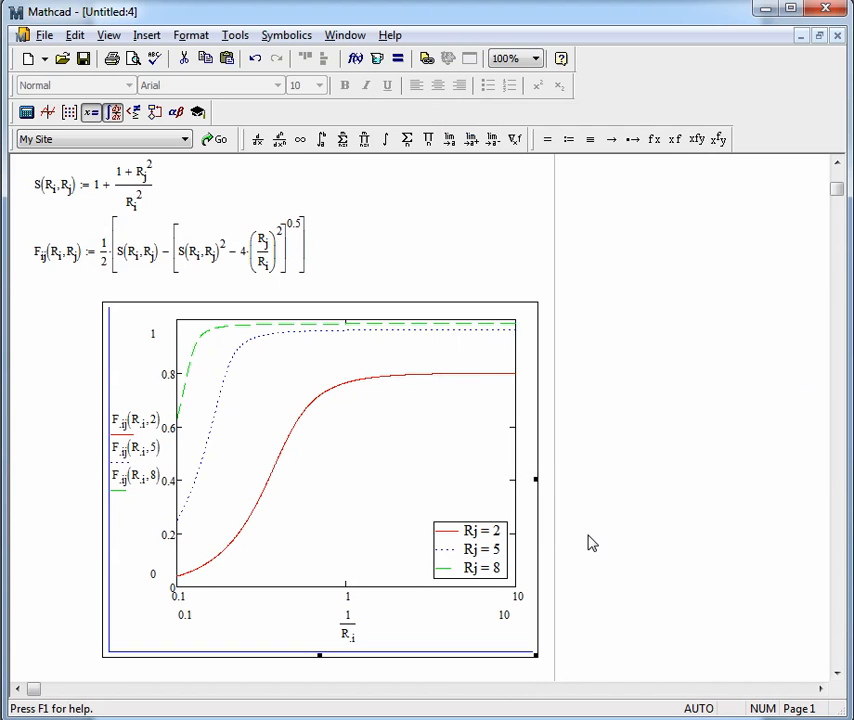
pyautogui.click(583, 530)
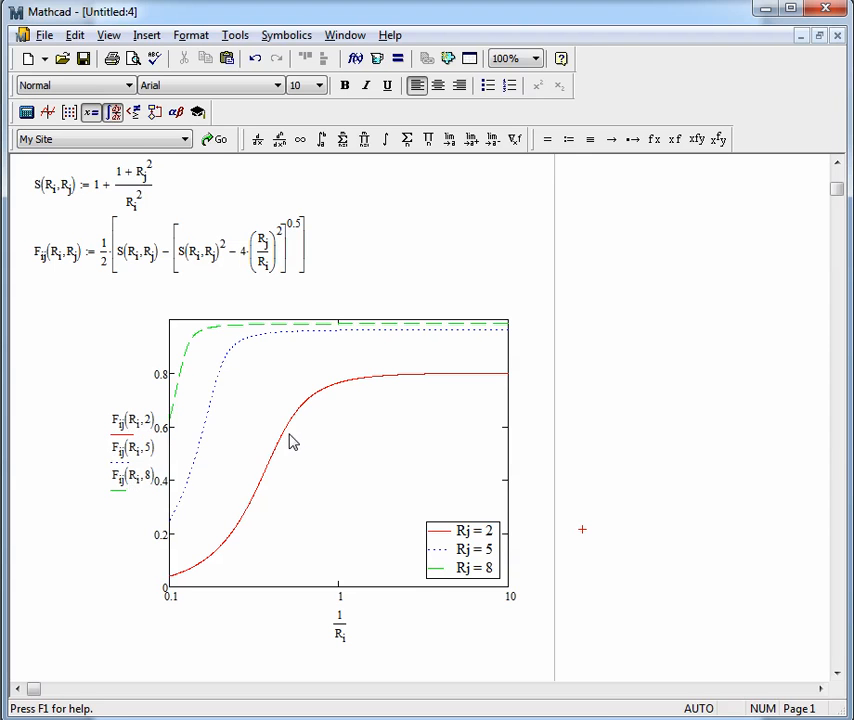
pyautogui.doubleClick(289, 465)
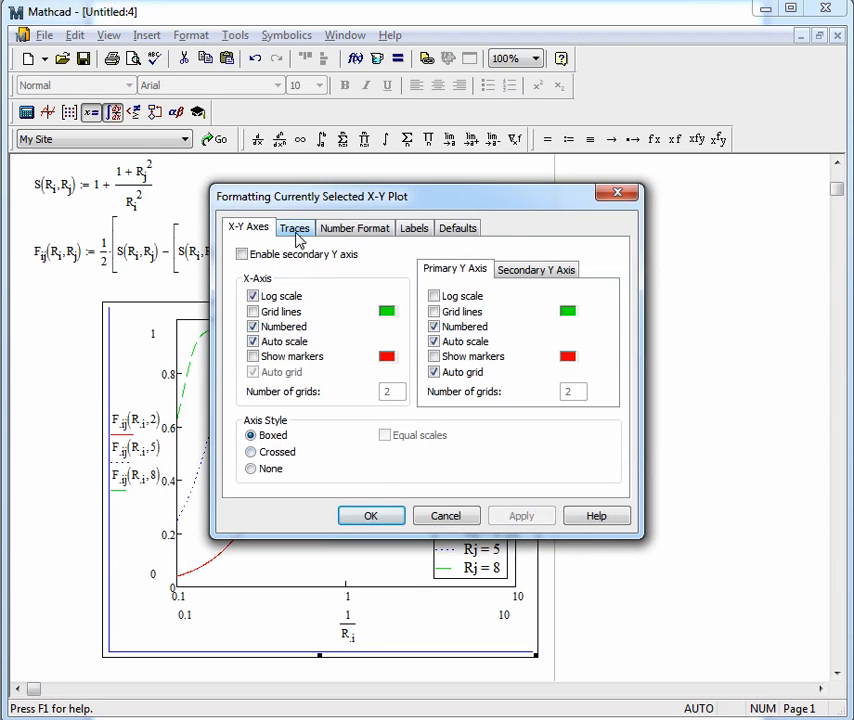
pyautogui.click(295, 229)
pyautogui.click(291, 416)
pyautogui.click(395, 520)
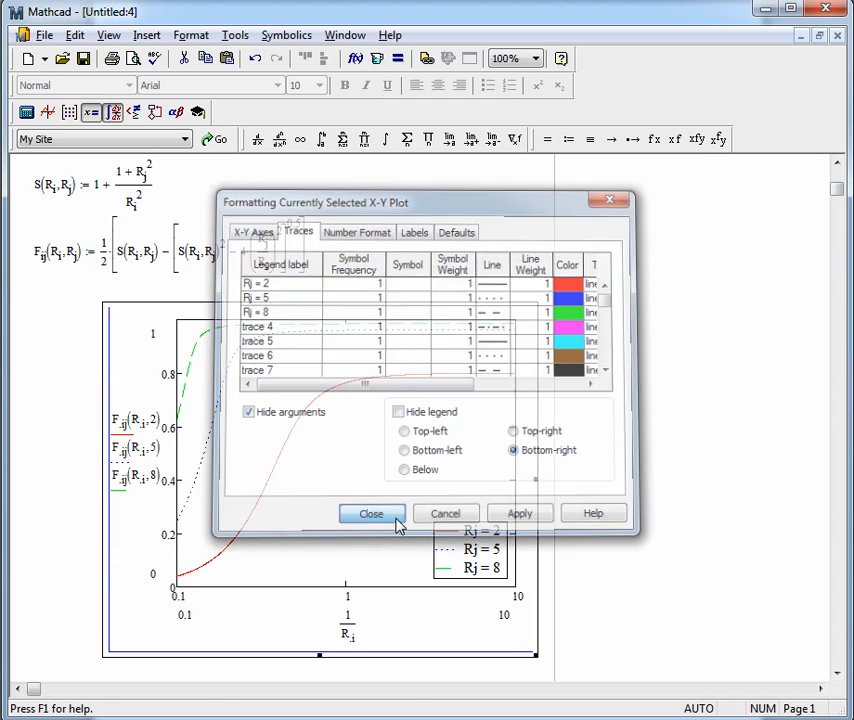
pyautogui.click(427, 435)
pyautogui.click(686, 360)
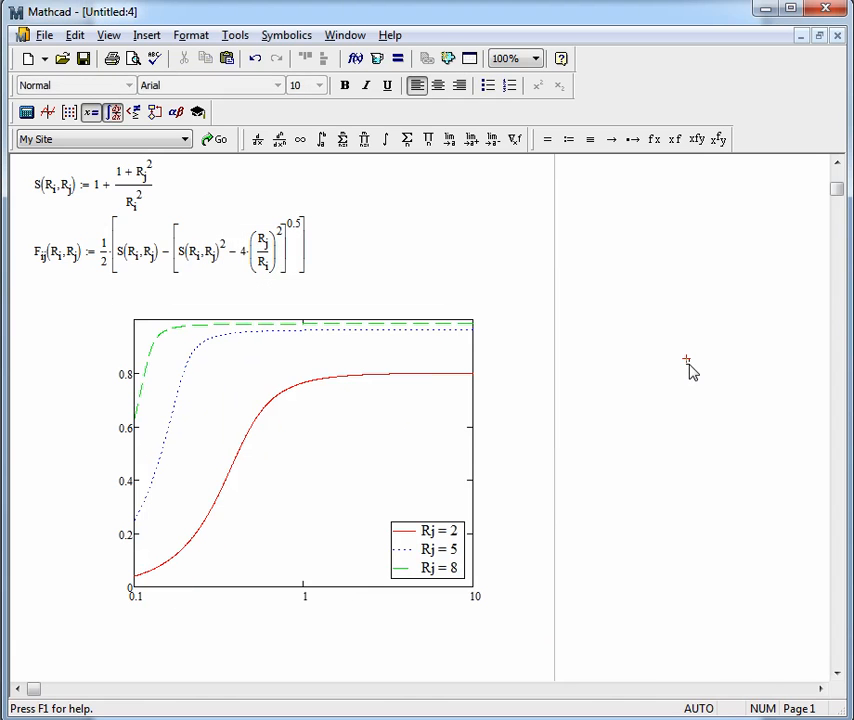
# Step: Label the plot's X-axis "Ri^-1" and its Y-axis "Fij", and apply the formatting
pyautogui.doubleClick(357, 437)
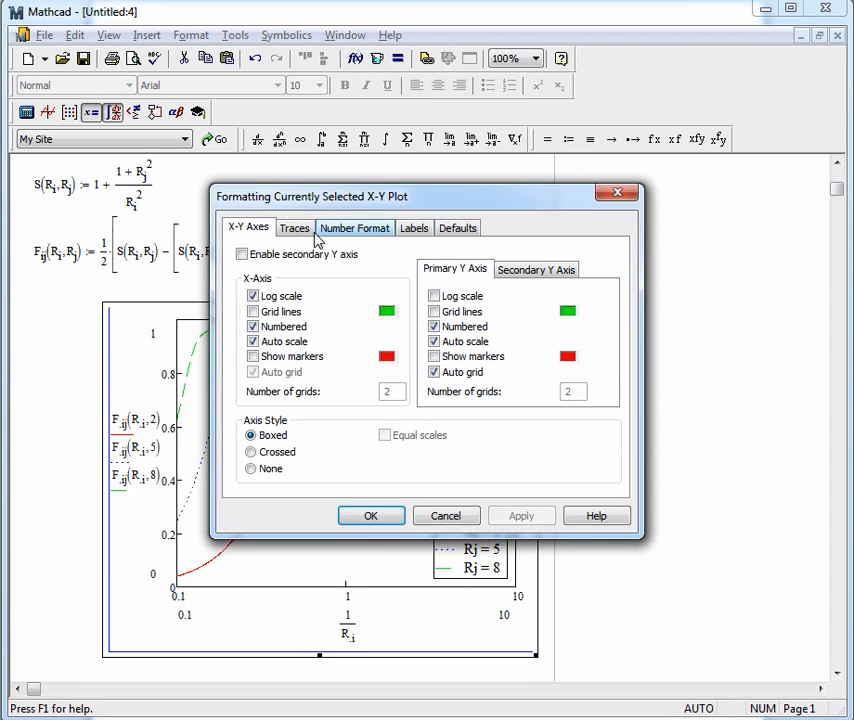
pyautogui.click(349, 229)
pyautogui.click(413, 228)
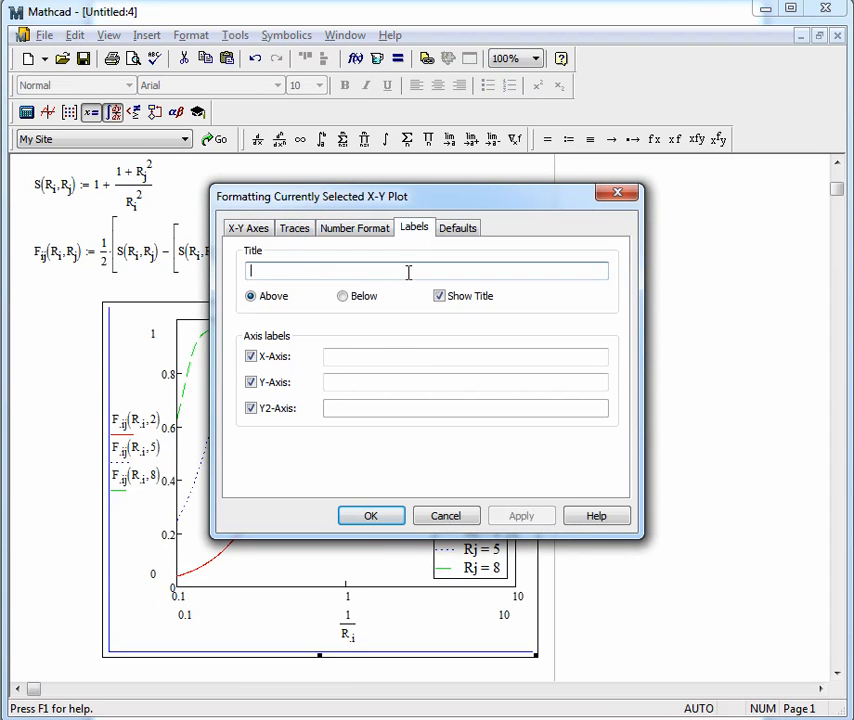
pyautogui.click(386, 357)
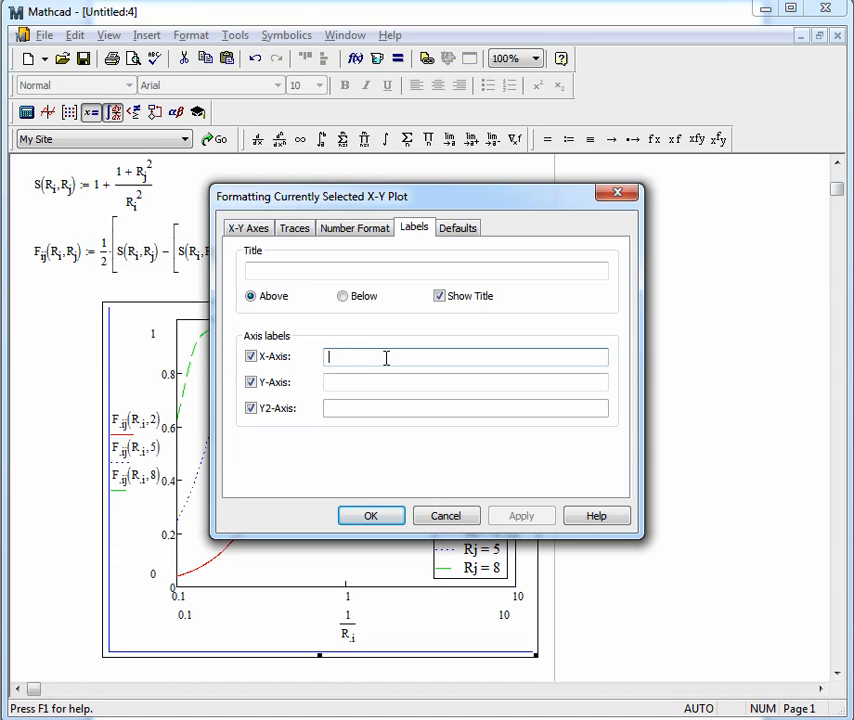
pyautogui.write('Ri^-1')
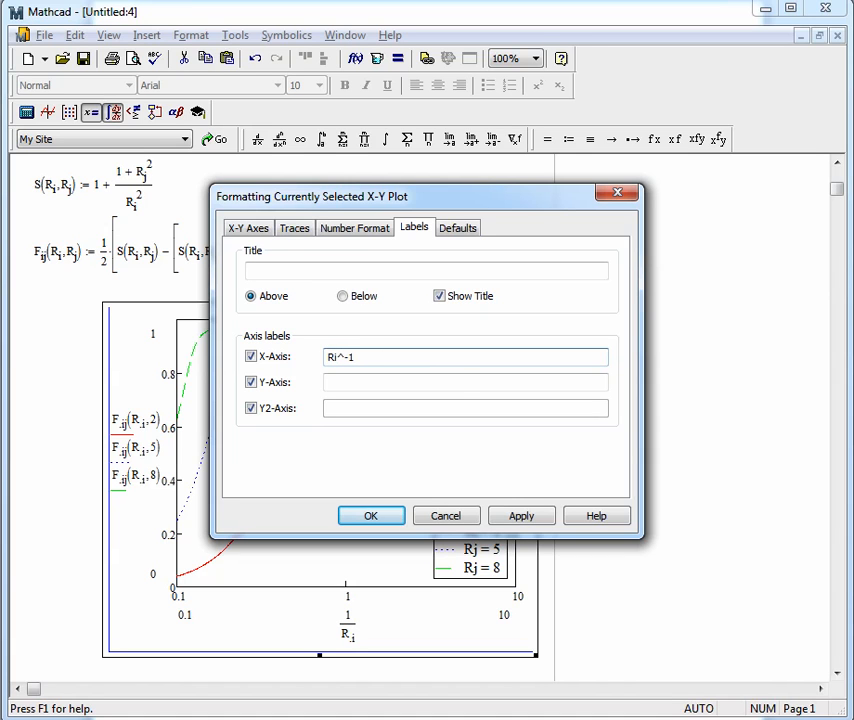
pyautogui.click(456, 383)
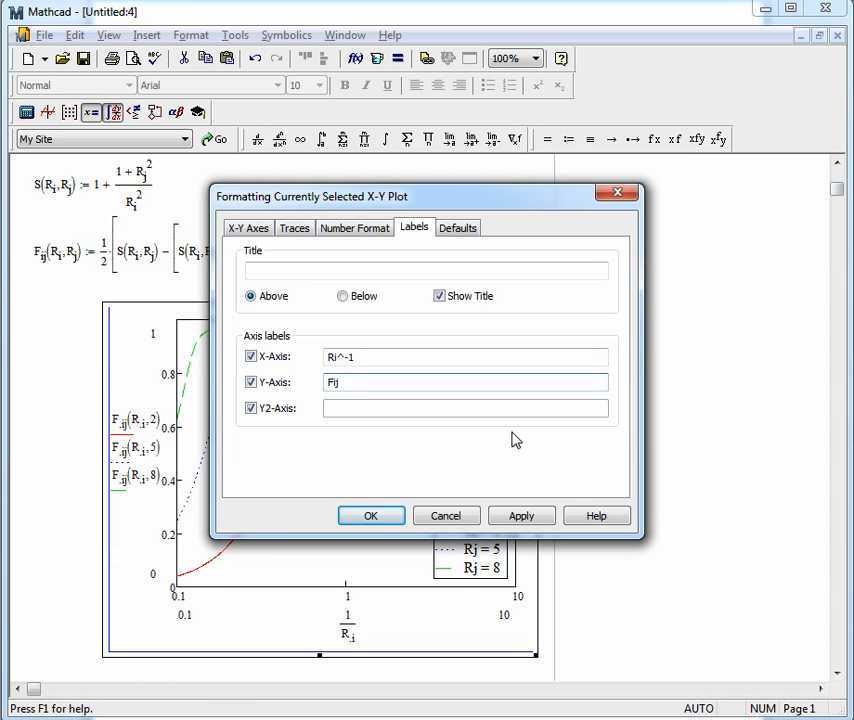
pyautogui.click(521, 522)
pyautogui.click(395, 522)
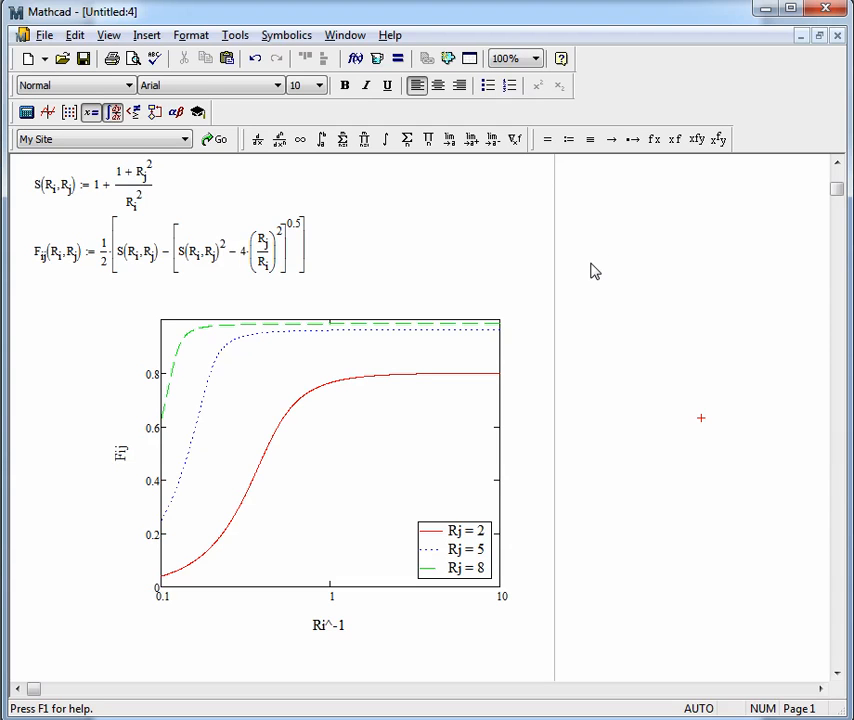
# Step: Insert a run of blank lines between the F.ij definition and the plot to push the plot further down the worksheet
pyautogui.scroll(1, 620, 260)
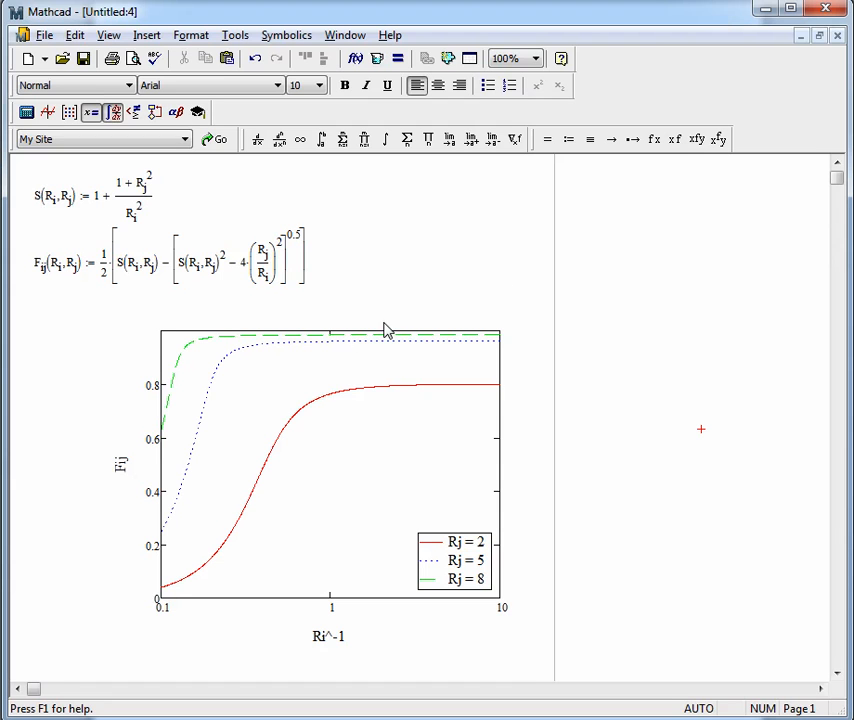
pyautogui.click(113, 327)
pyautogui.click(91, 305)
pyautogui.press('Return')
pyautogui.press('Return')
pyautogui.press('Return')
pyautogui.press('Return')
pyautogui.press('Return')
pyautogui.press('Return')
pyautogui.press('Return')
pyautogui.press('Return')
pyautogui.press('Return')
pyautogui.press('Return')
pyautogui.press('Return')
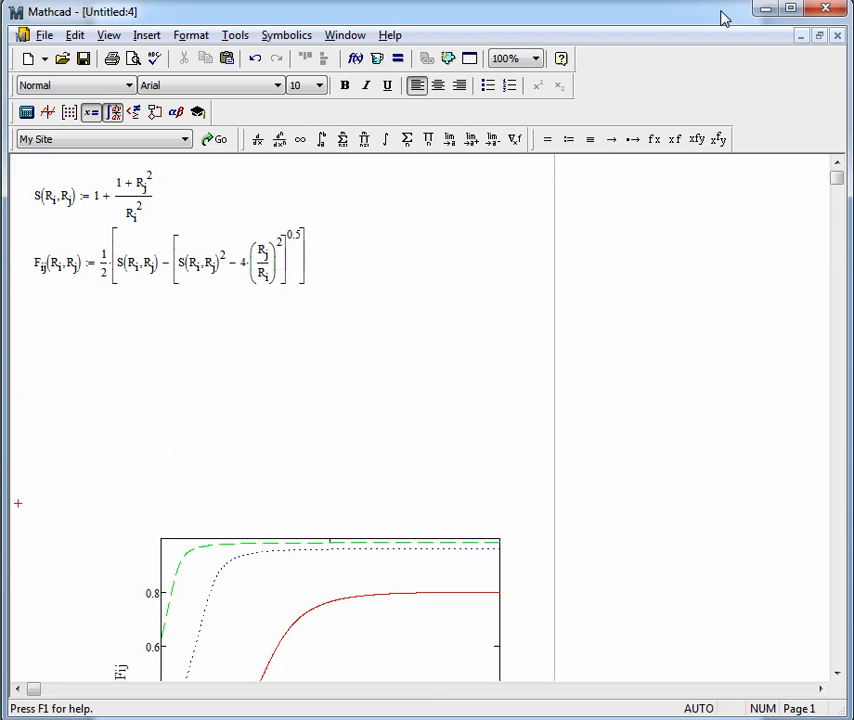
# Step: Move the F.ij(R.i,R.j) definition lower to leave more space beneath the S(R.i,R.j) definition
pyautogui.click(166, 215)
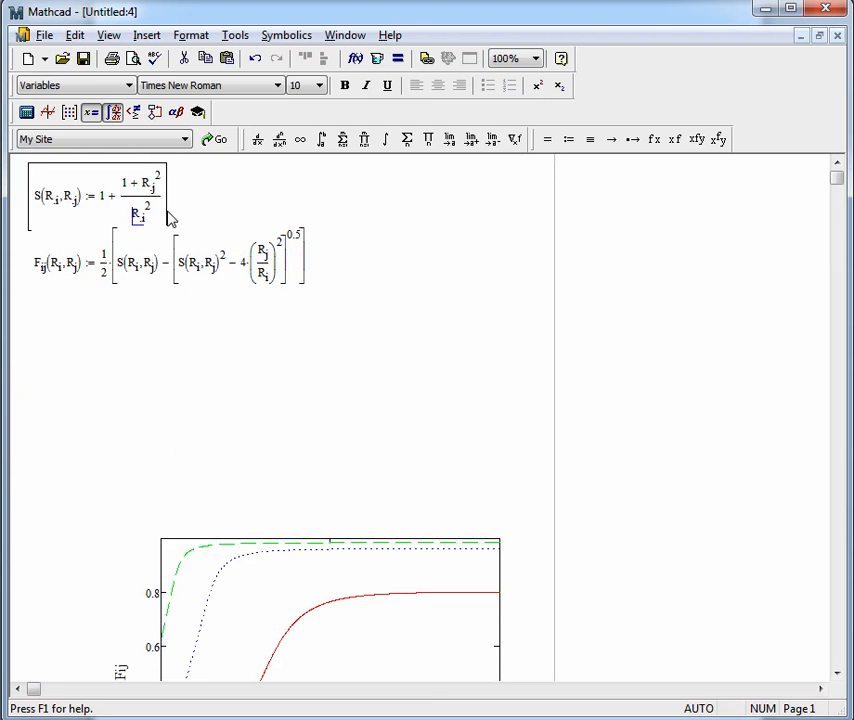
pyautogui.click(187, 243)
pyautogui.moveTo(190, 222); pyautogui.dragTo(196, 268)
pyautogui.click(448, 302)
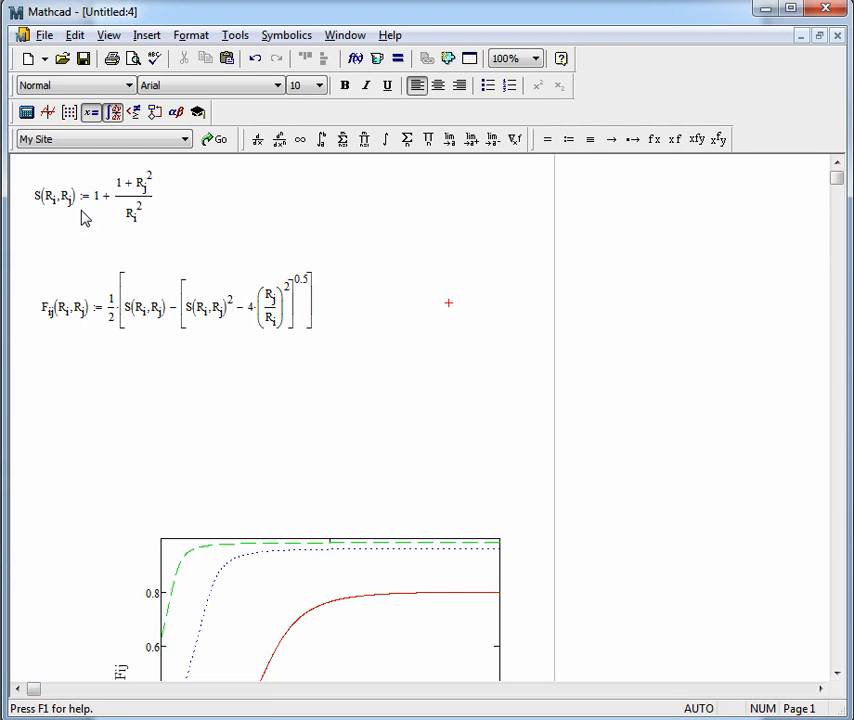
# Step: Check the coaxial parallel disks relations in the reference Table 13.2, and return to Mathcad
pyautogui.hotkey('alt', 'Tab')
pyautogui.press('Right')
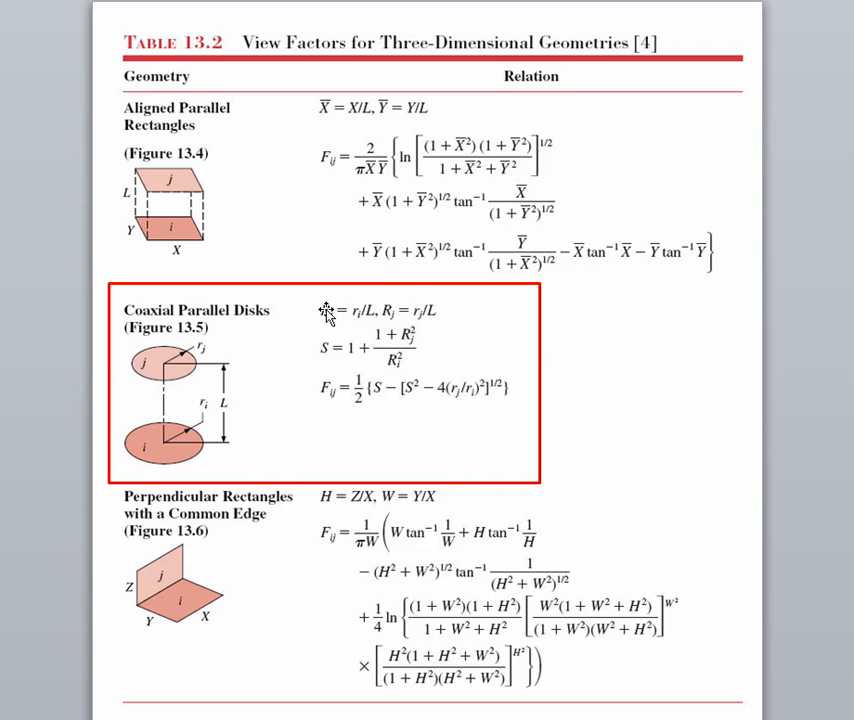
pyautogui.hotkey('alt', 'Tab')
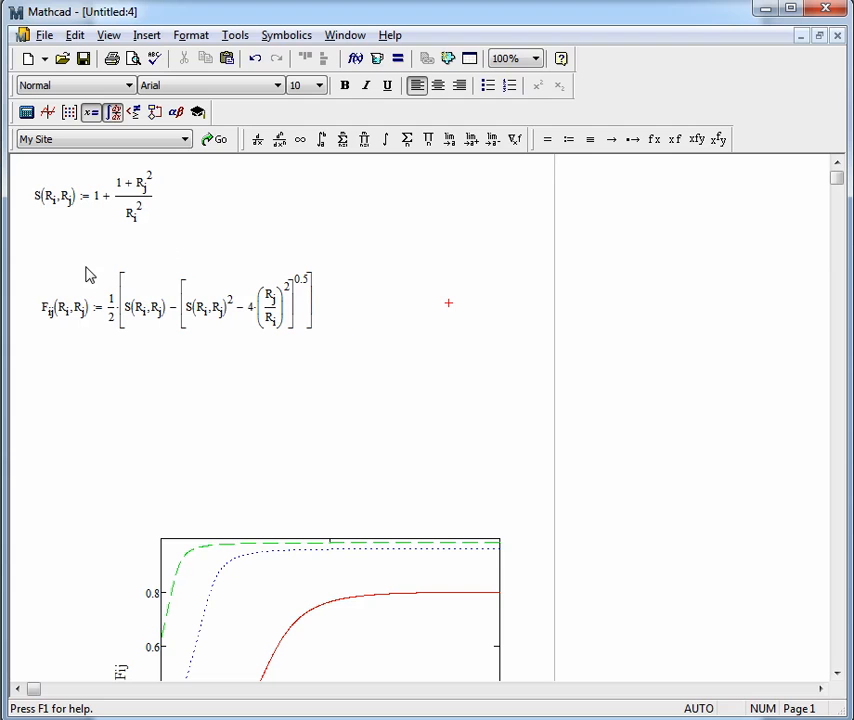
pyautogui.click(211, 186)
pyautogui.write('u')
pyautogui.press('BackSpace')
pyautogui.write('u')
pyautogui.press('BackSpace')
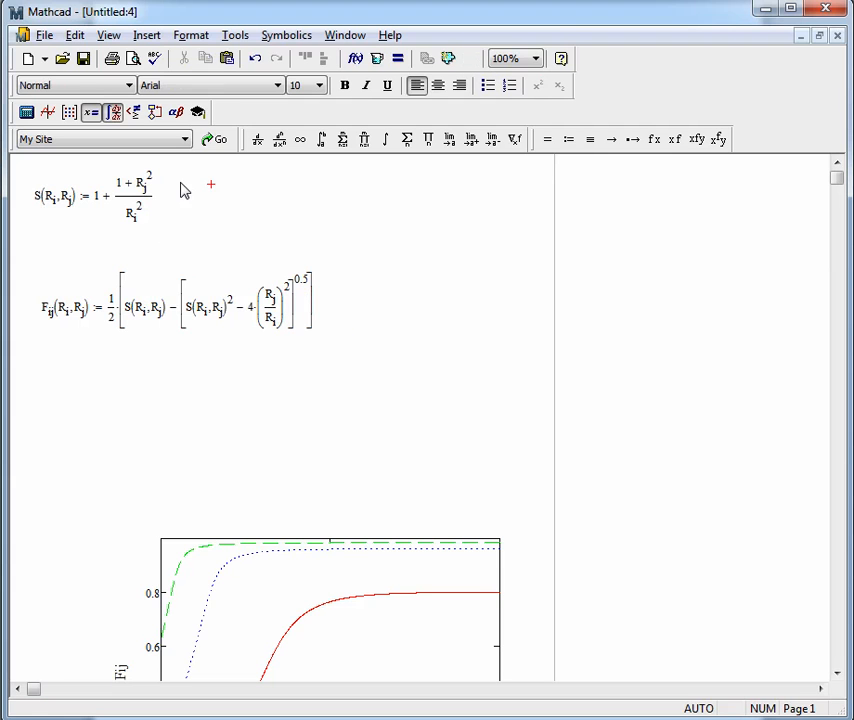
# Step: Insert blank lines above the S(R.i,R.j) definition to make room at the start of the worksheet
pyautogui.click(38, 184)
pyautogui.press('Return')
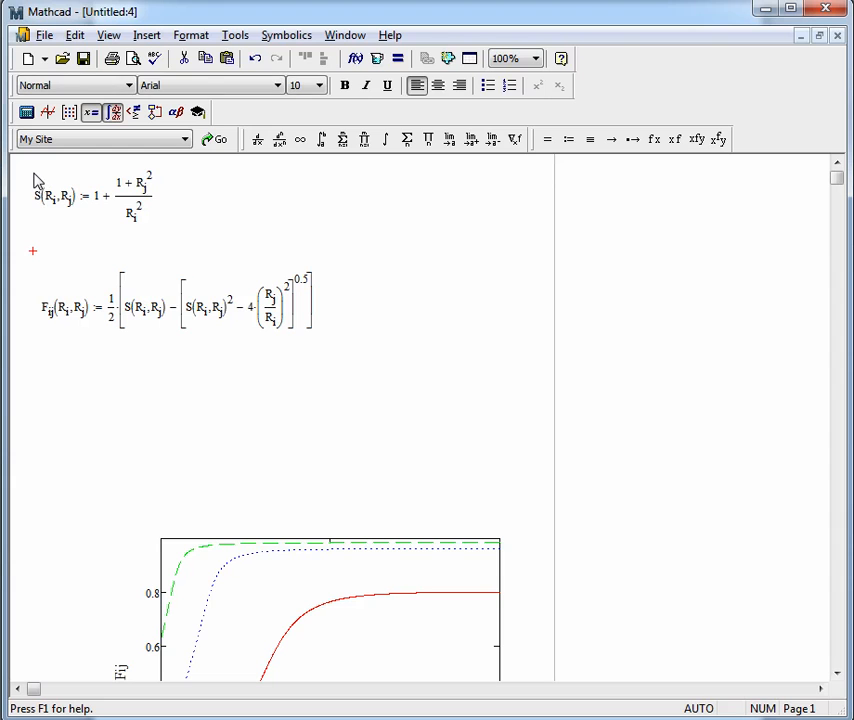
pyautogui.click(30, 172)
pyautogui.click(22, 166)
pyautogui.scroll(1, 28, 210)
pyautogui.scroll(5, 50, 212)
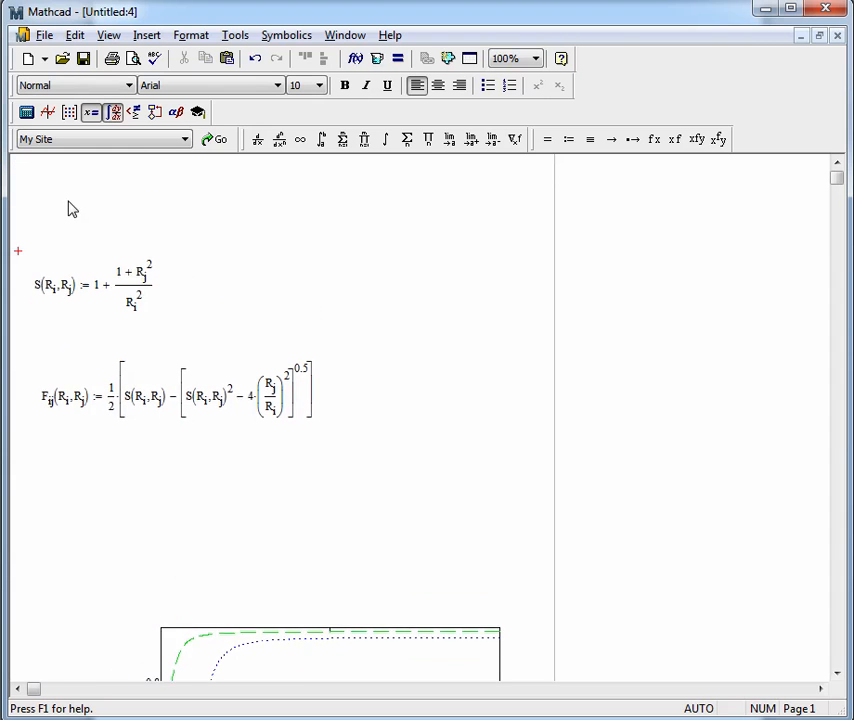
# Step: Define the function R.i(r.i,L) := r.i/L in the space above the S definition
pyautogui.click(35, 188)
pyautogui.write('R')
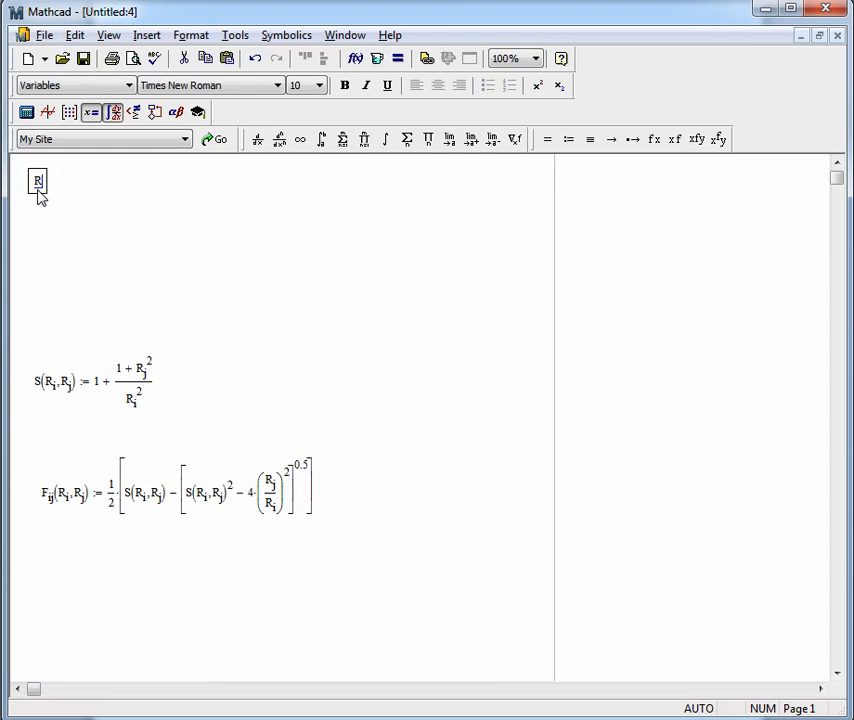
pyautogui.write('i(')
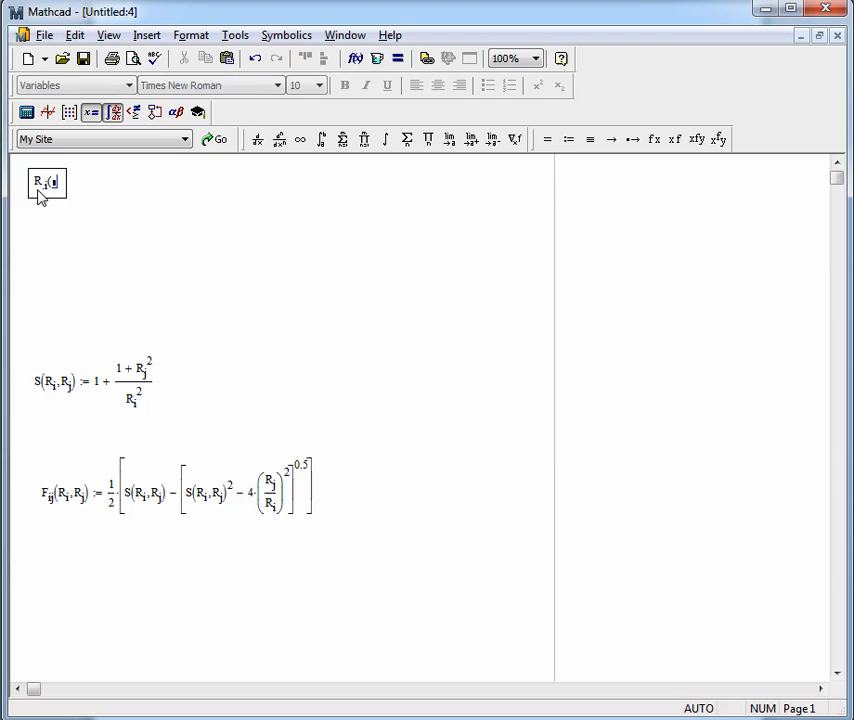
pyautogui.write('r.i')
pyautogui.press('BackSpace')
pyautogui.press('BackSpace')
pyautogui.write('[i')
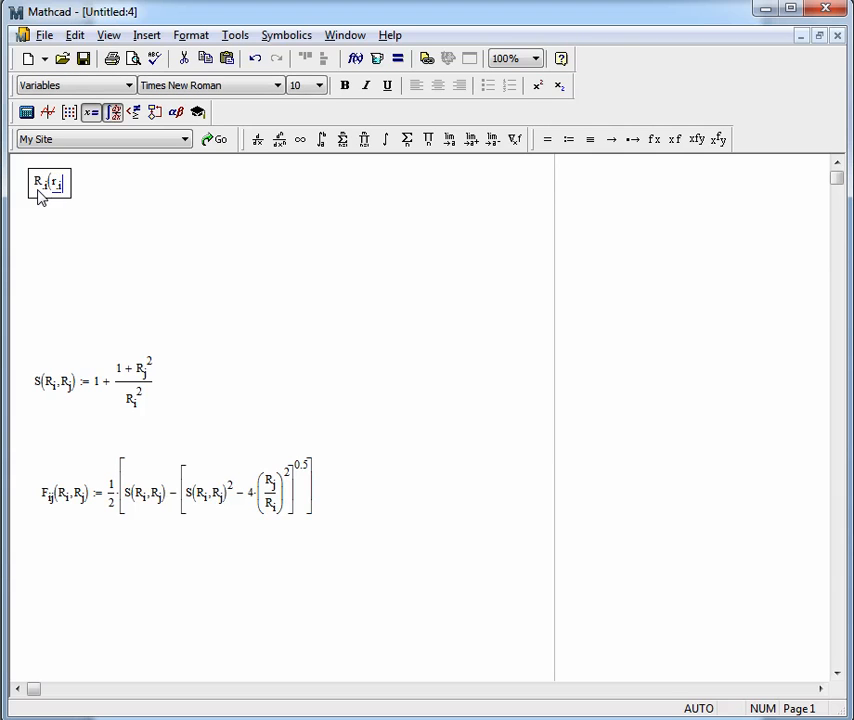
pyautogui.write(',=')
pyautogui.press('BackSpace')
pyautogui.write('L) ')
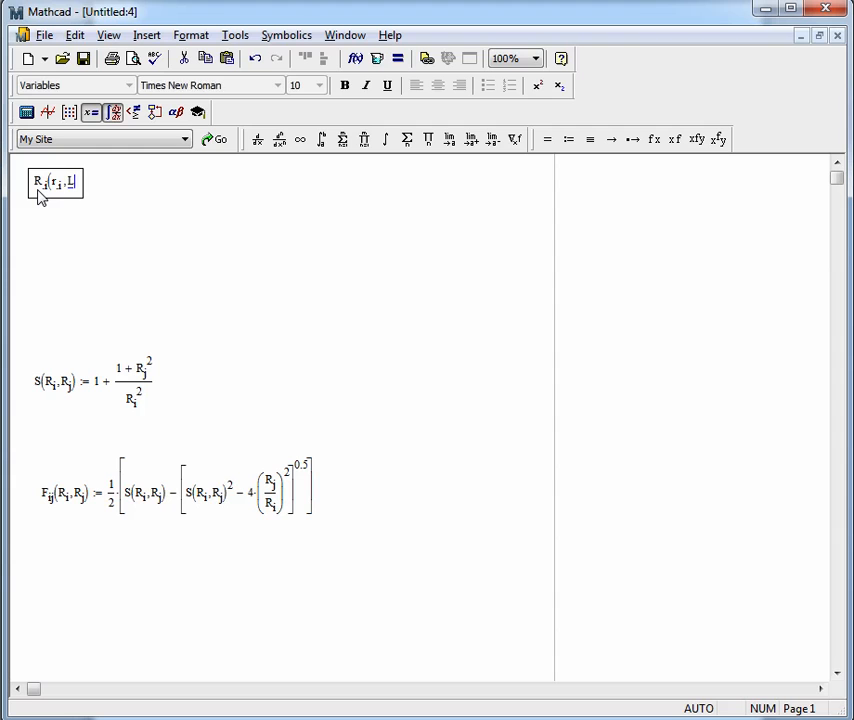
pyautogui.write(':= R')
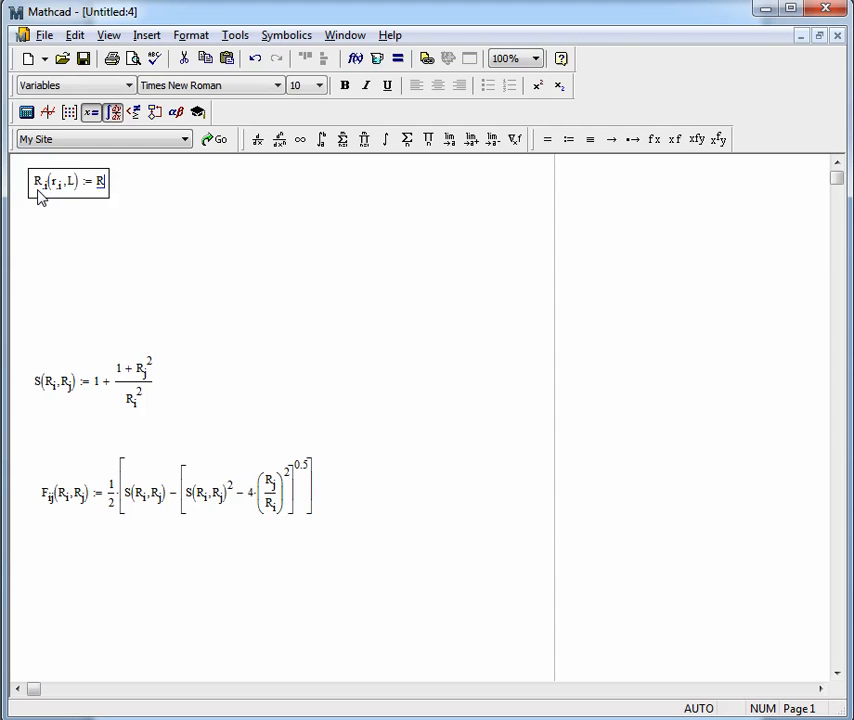
pyautogui.press('BackSpace')
pyautogui.write('r[i')
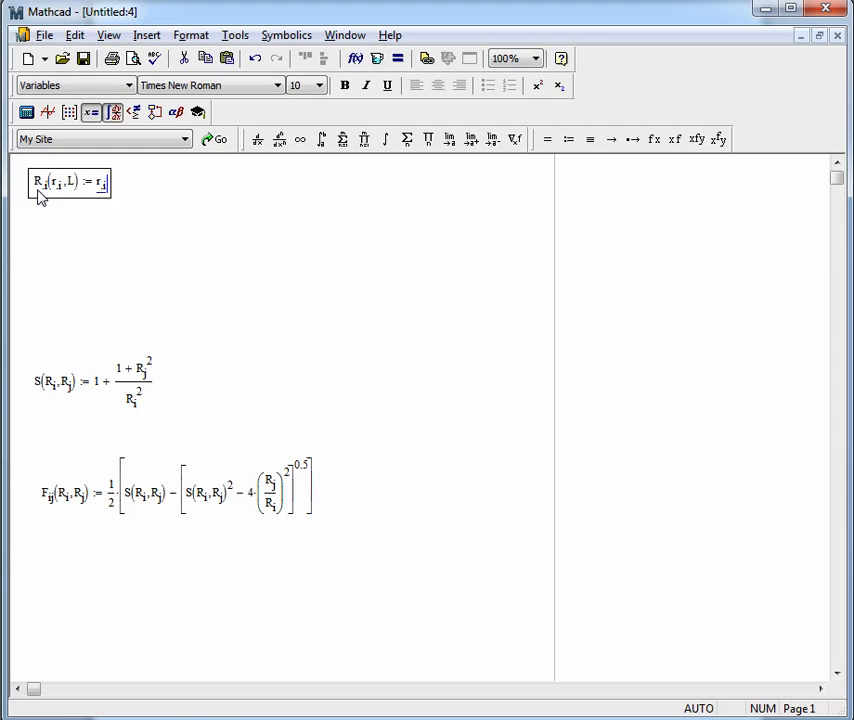
pyautogui.write('/L')
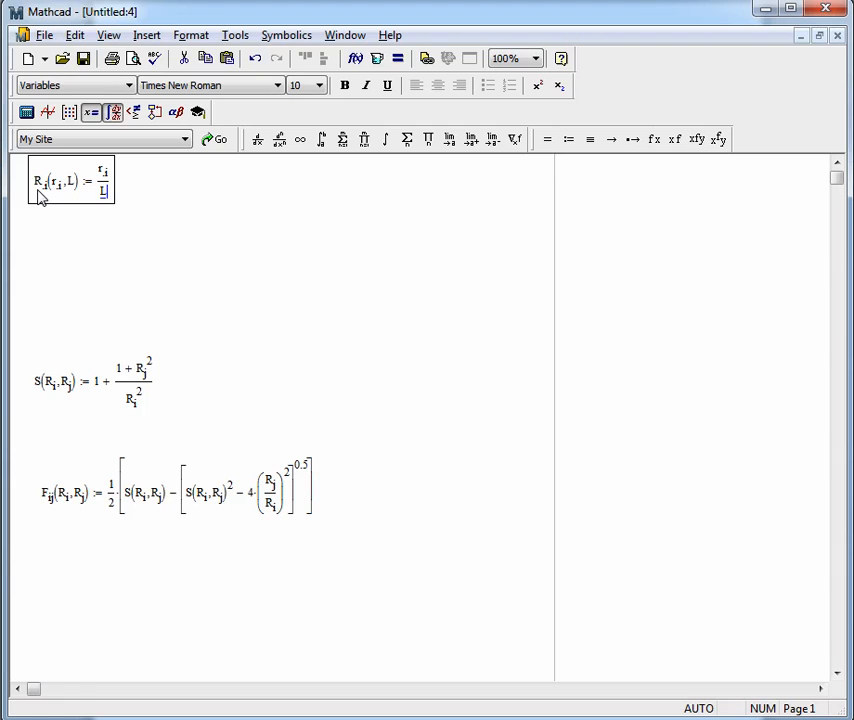
# Step: Copy the R.i(r.i,L) definition and paste the duplicate beside the original
pyautogui.moveTo(107, 236); pyautogui.dragTo(61, 165)
pyautogui.press('Delete')
pyautogui.hotkey('ctrl', 'z')
pyautogui.moveTo(137, 228); pyautogui.dragTo(57, 164)
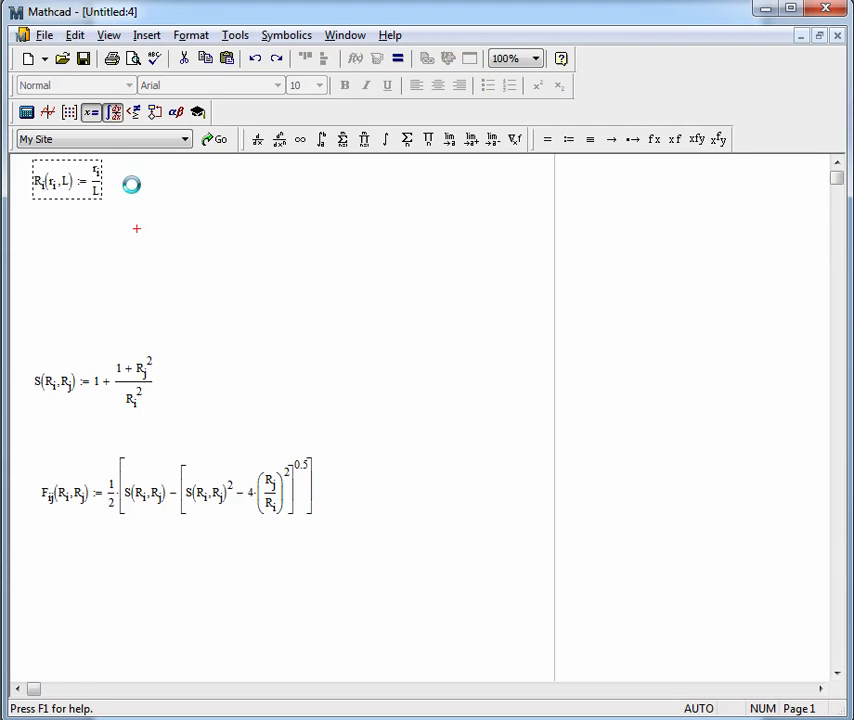
pyautogui.click(137, 175)
pyautogui.hotkey('ctrl', 'v')
pyautogui.click(163, 212)
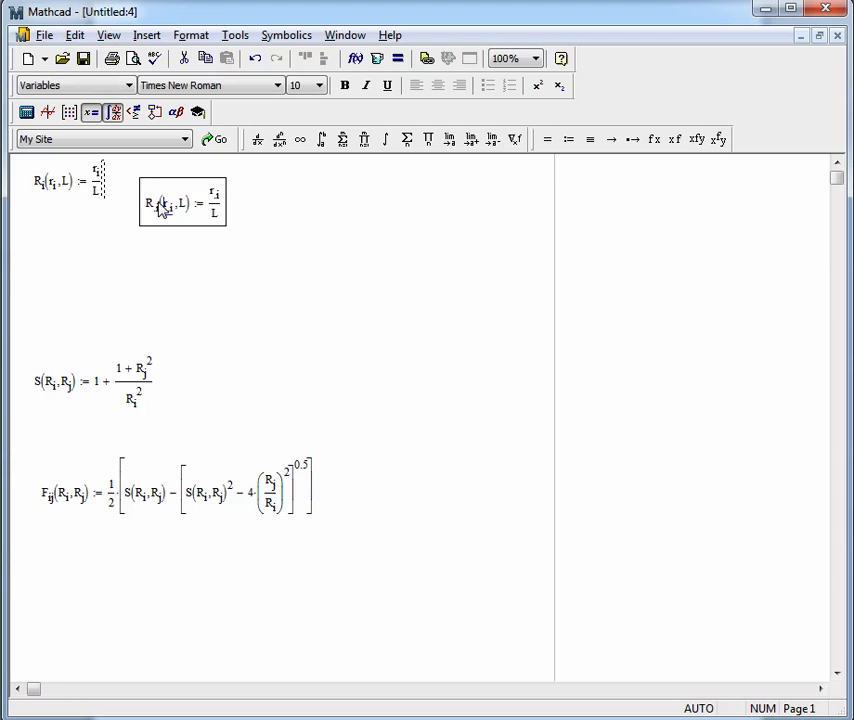
# Step: Align the two R.i definitions across, and move them together slightly down and to the right
pyautogui.click(166, 236)
pyautogui.click(102, 192)
pyautogui.click(145, 242)
pyautogui.moveTo(188, 250); pyautogui.dragTo(72, 192)
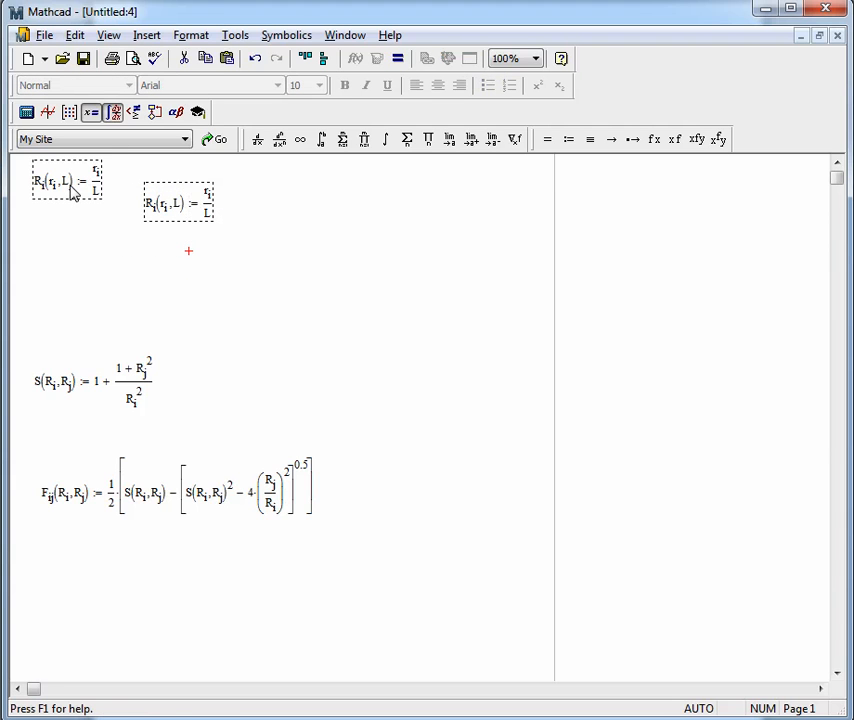
pyautogui.moveTo(190, 258); pyautogui.dragTo(52, 150)
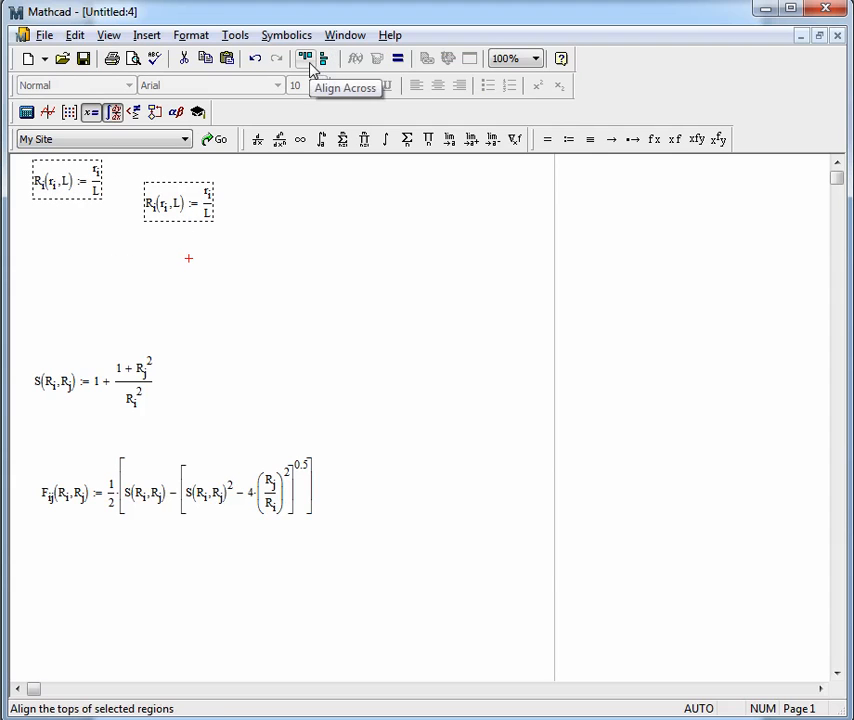
pyautogui.click(308, 58)
pyautogui.moveTo(156, 198); pyautogui.dragTo(179, 206)
pyautogui.click(175, 273)
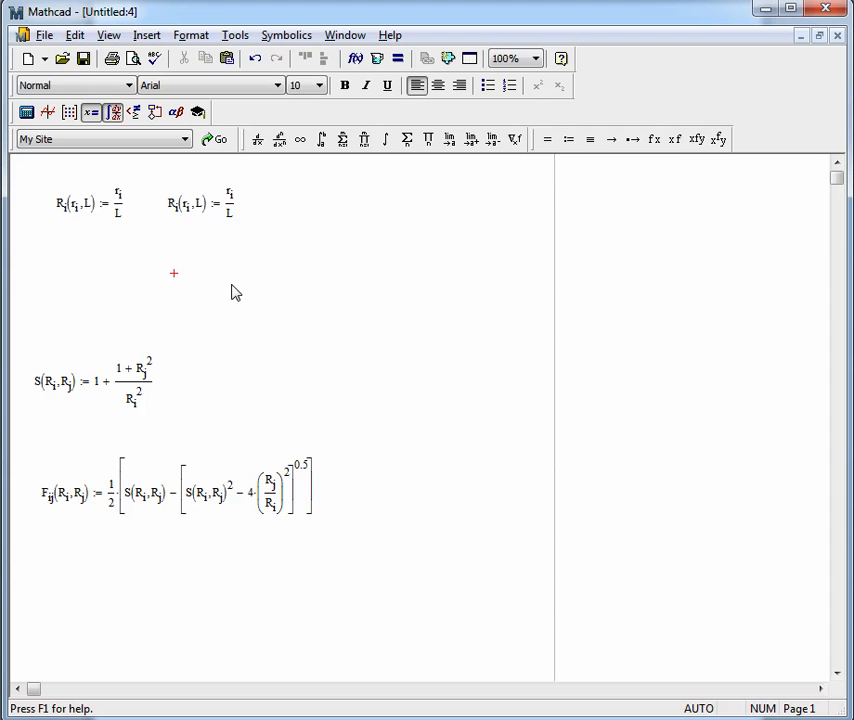
# Step: Change the subscripts in the duplicated definition from i to j so that it reads R.j(r.j,L) := r.j/L
pyautogui.click(176, 216)
pyautogui.click(180, 216)
pyautogui.press('BackSpace')
pyautogui.write('j')
pyautogui.press('Right')
pyautogui.press('Right')
pyautogui.press('Right')
pyautogui.press('BackSpace')
pyautogui.write('j')
pyautogui.click(238, 196)
pyautogui.press('BackSpace')
pyautogui.write('j')
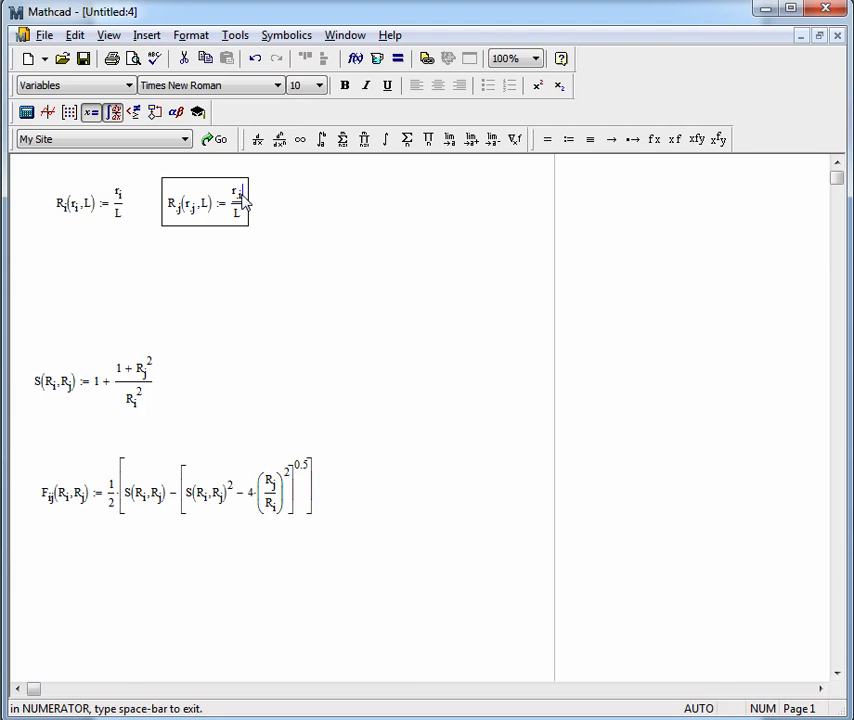
pyautogui.press('Return')
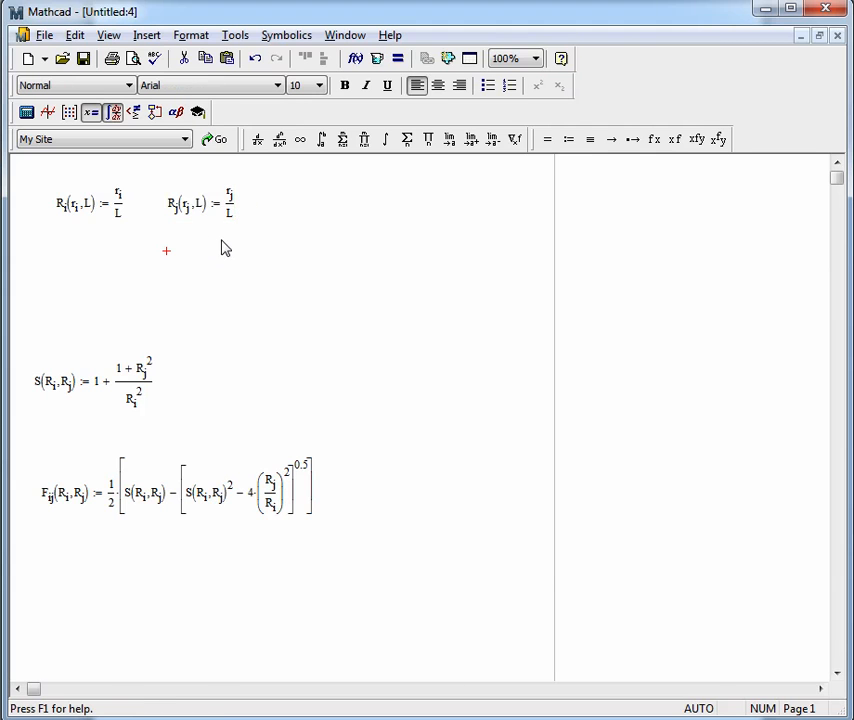
pyautogui.click(56, 269)
pyautogui.click(113, 244)
pyautogui.moveTo(100, 245); pyautogui.dragTo(82, 221)
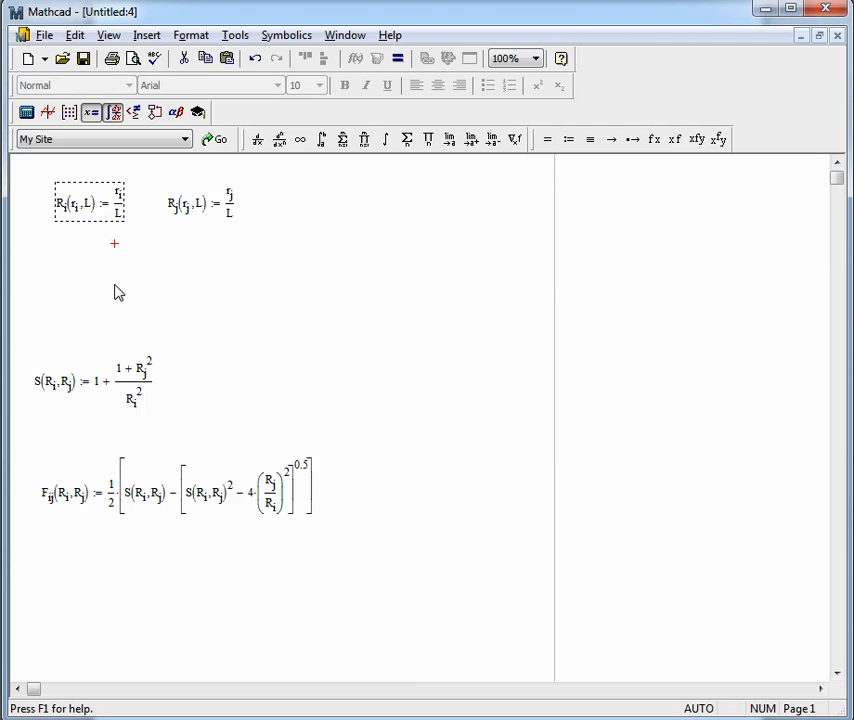
# Step: Insert a derivative below the R.i definition and fill it in as d/dr.i of R.i(r.i,L)
pyautogui.click(123, 251)
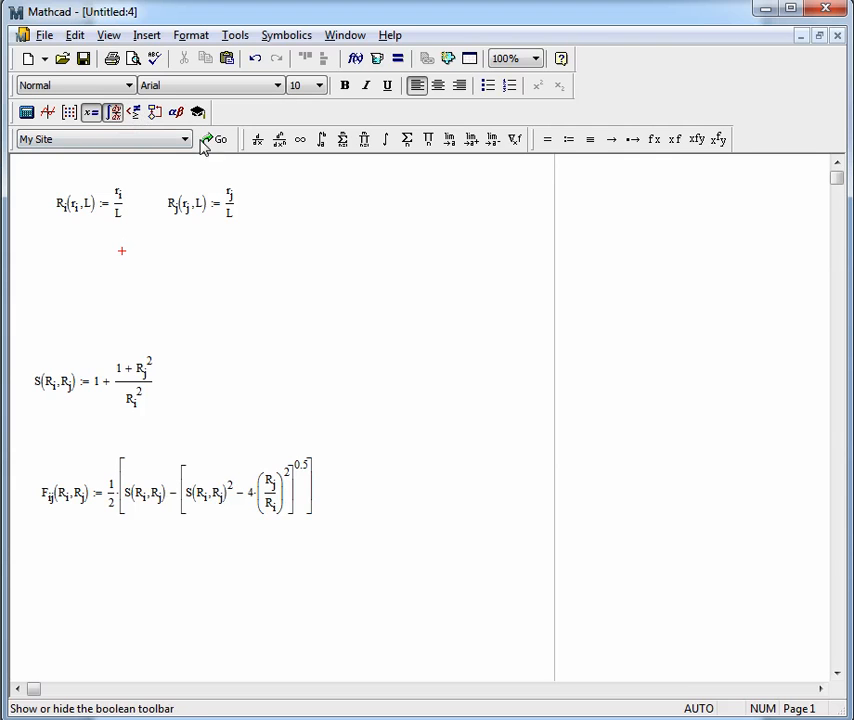
pyautogui.click(258, 140)
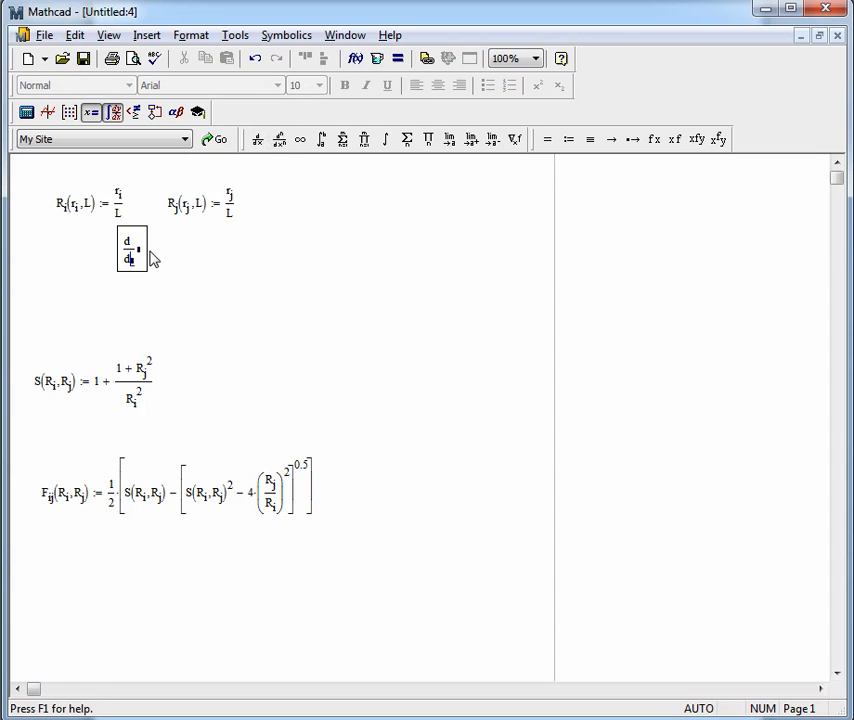
pyautogui.moveTo(128, 297); pyautogui.dragTo(101, 309)
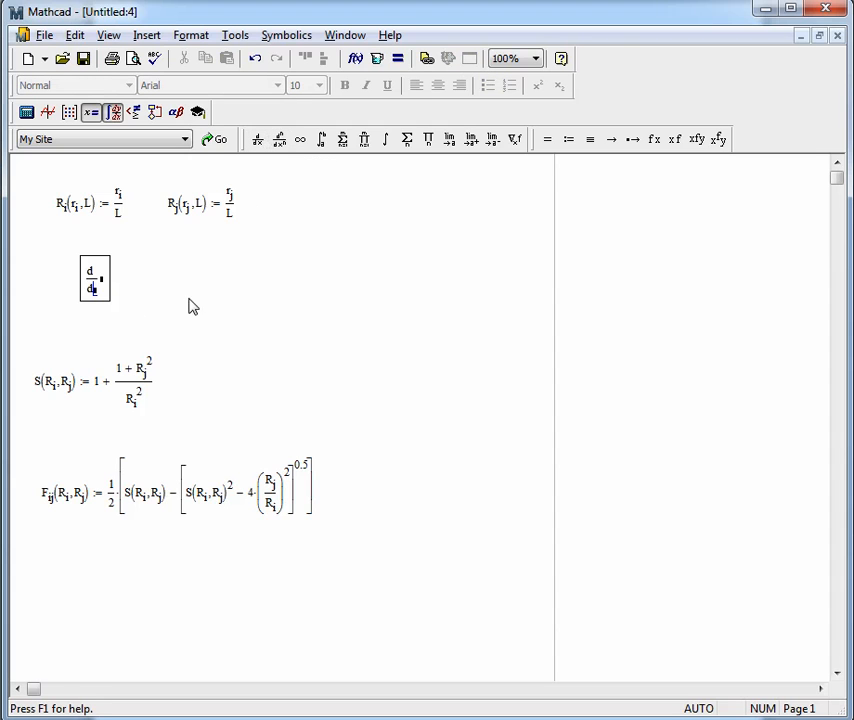
pyautogui.click(99, 222)
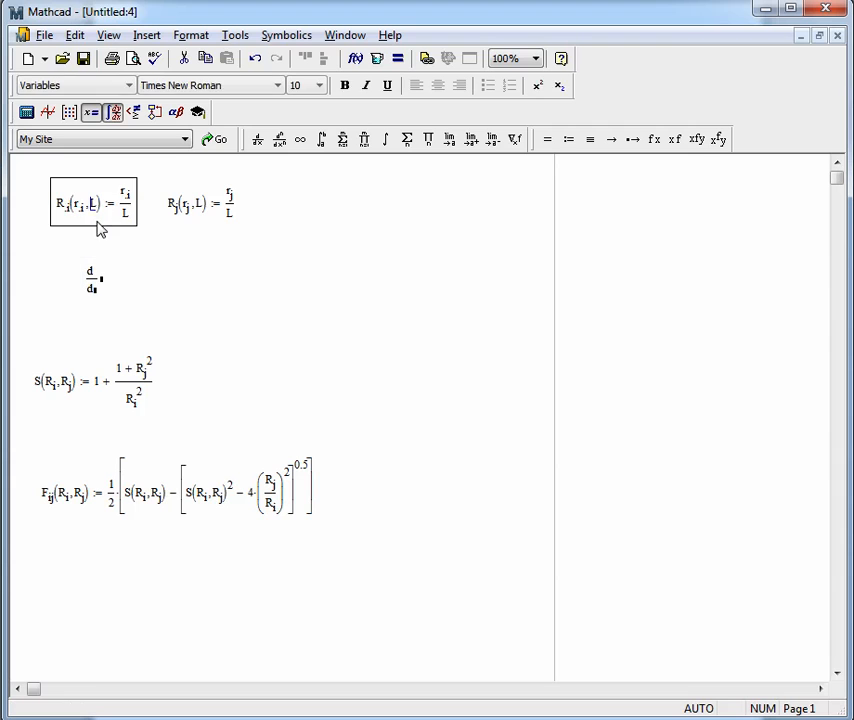
pyautogui.hotkey('ctrl', 'c')
pyautogui.click(104, 281)
pyautogui.hotkey('ctrl', 'v')
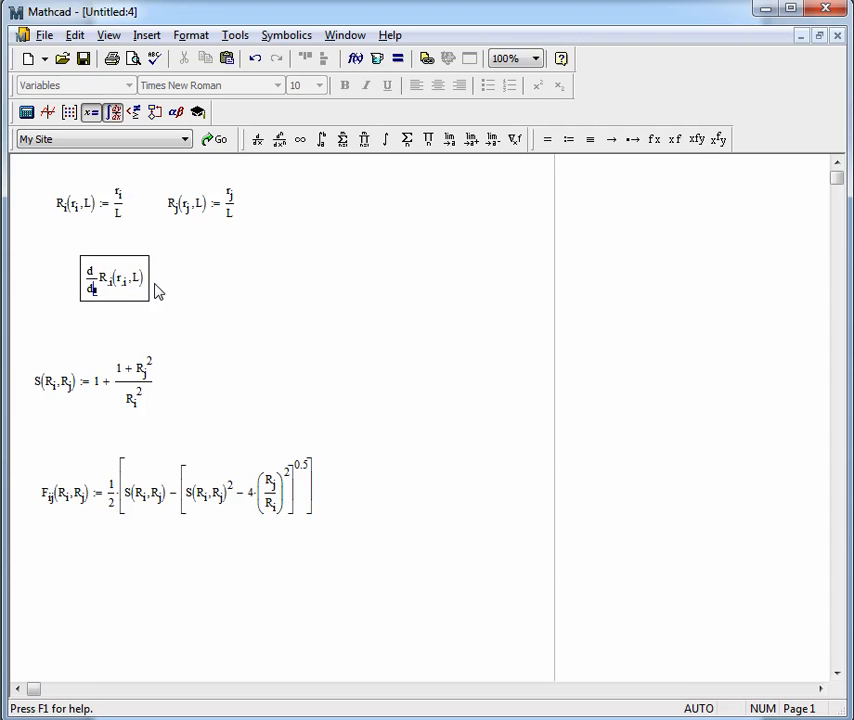
pyautogui.write('r.i')
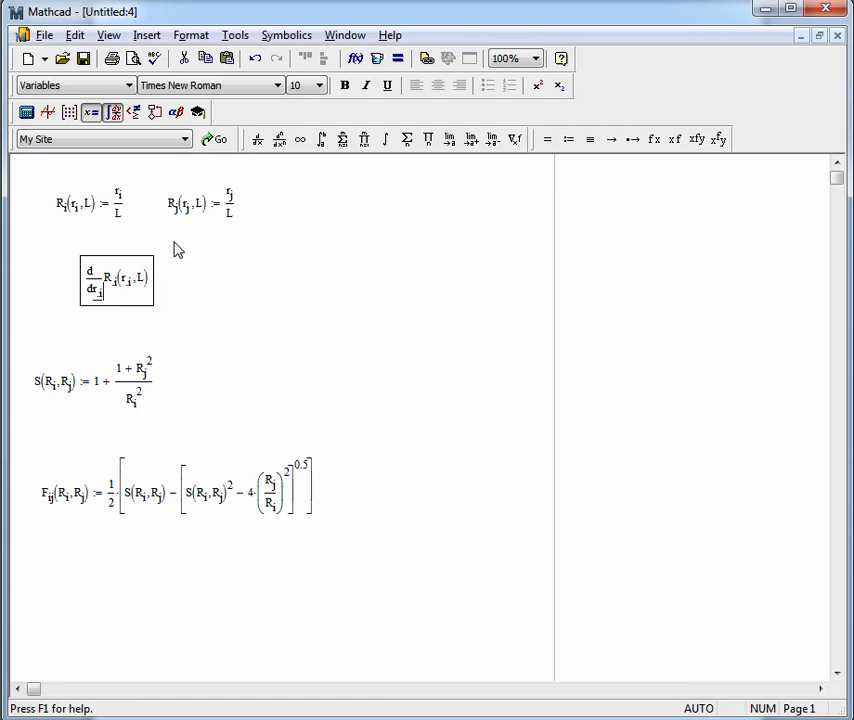
# Step: Evaluate the derivative of R.i(r.i,L) symbolically instead of numerically
pyautogui.write('=')
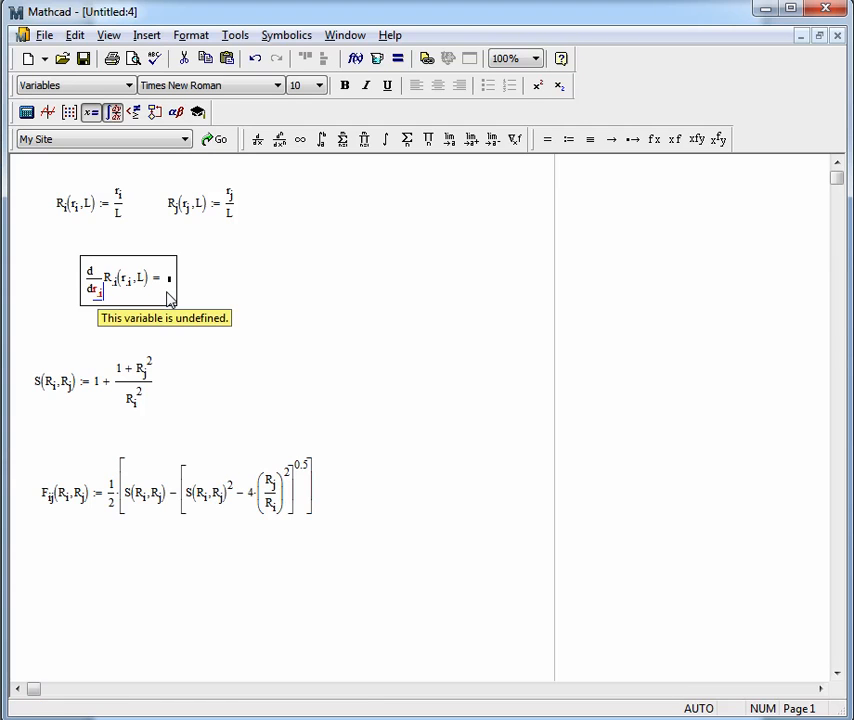
pyautogui.hotkey('ctrl', 'z')
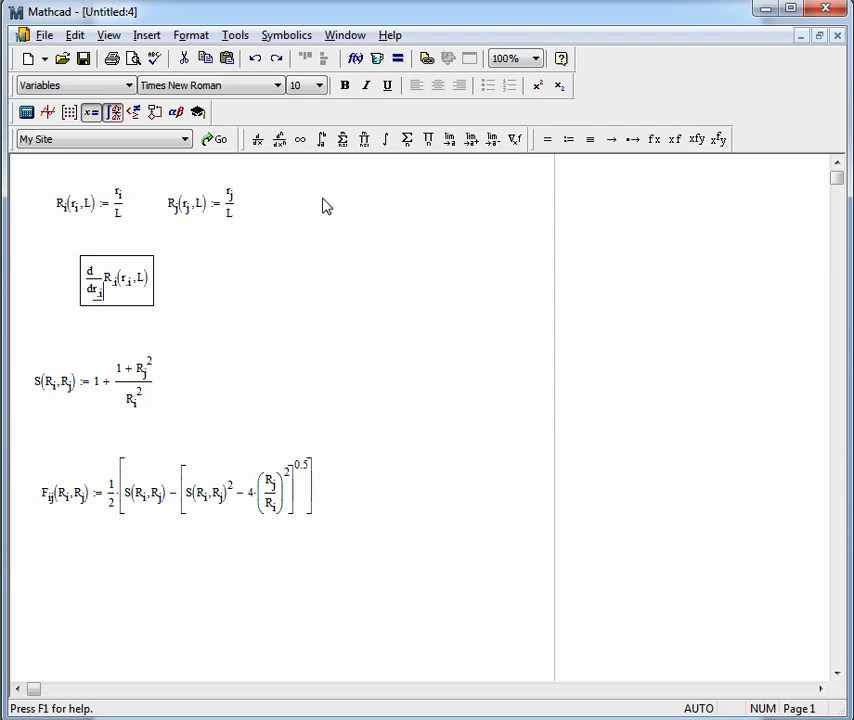
pyautogui.click(610, 140)
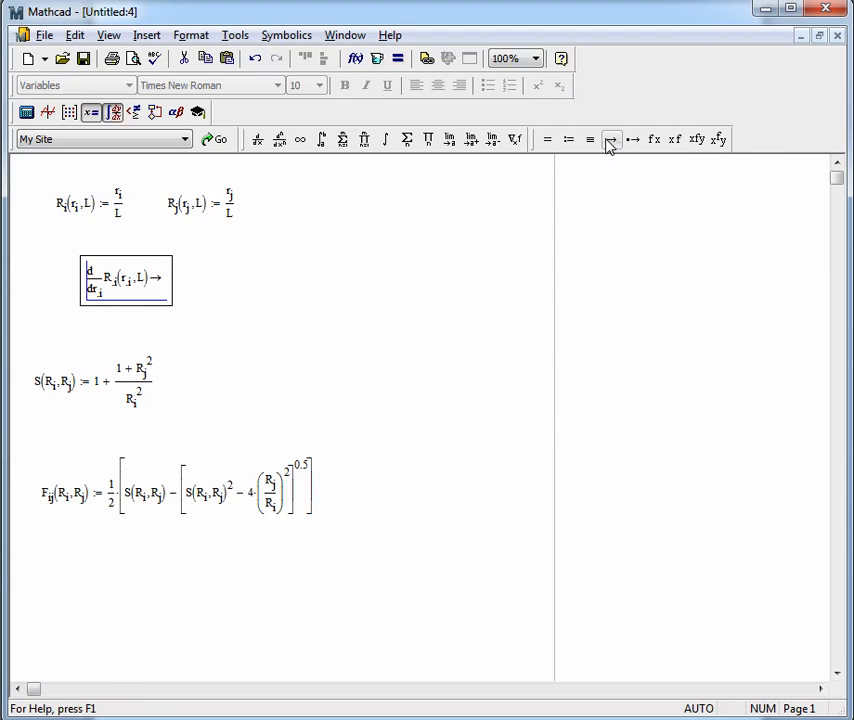
pyautogui.click(240, 333)
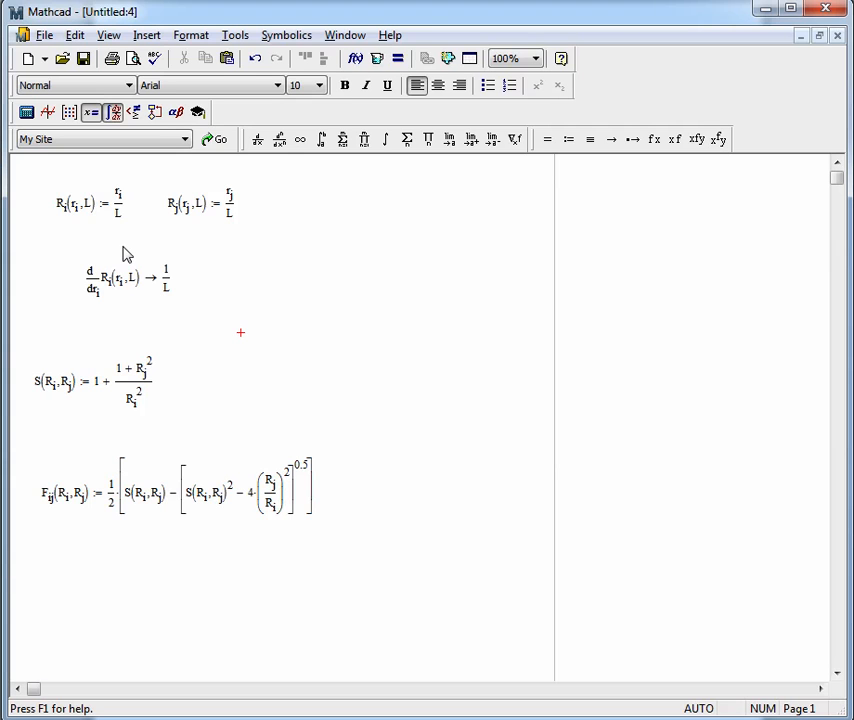
# Step: Change the differentiation variable of the evaluated derivative to L and recalculate it
pyautogui.click(102, 296)
pyautogui.press('BackSpace')
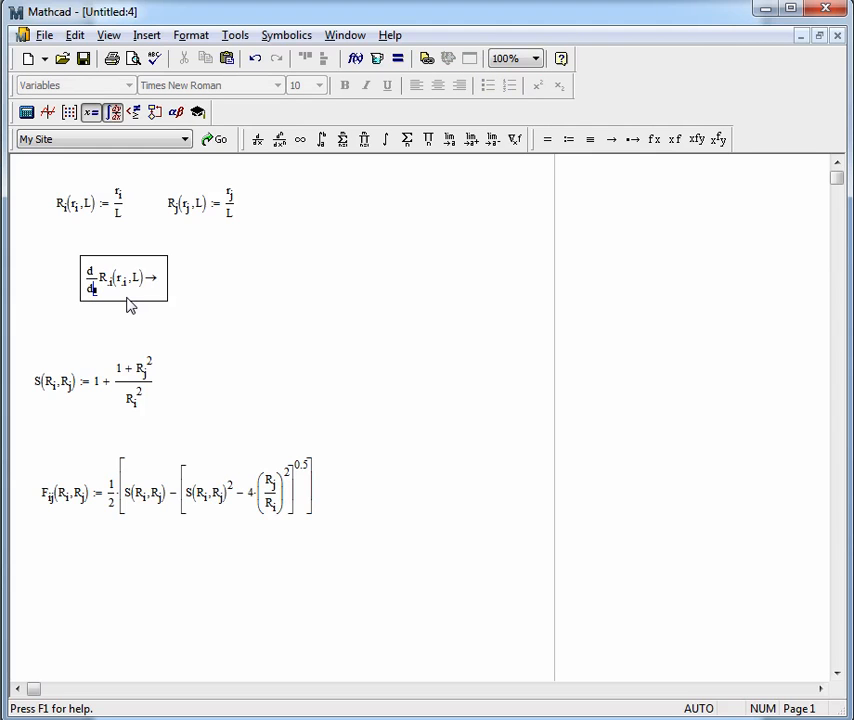
pyautogui.write('L')
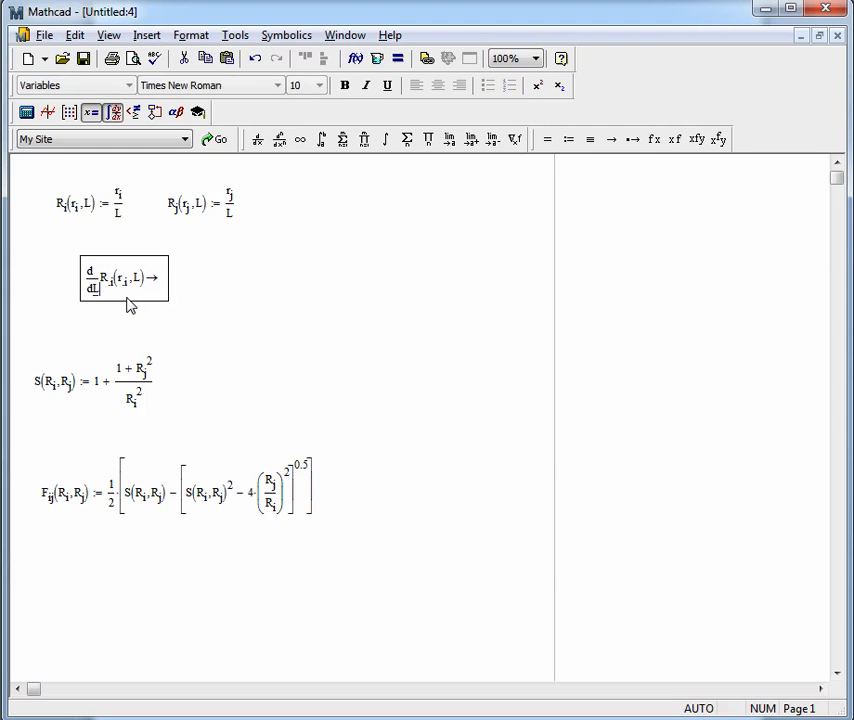
pyautogui.press('Return')
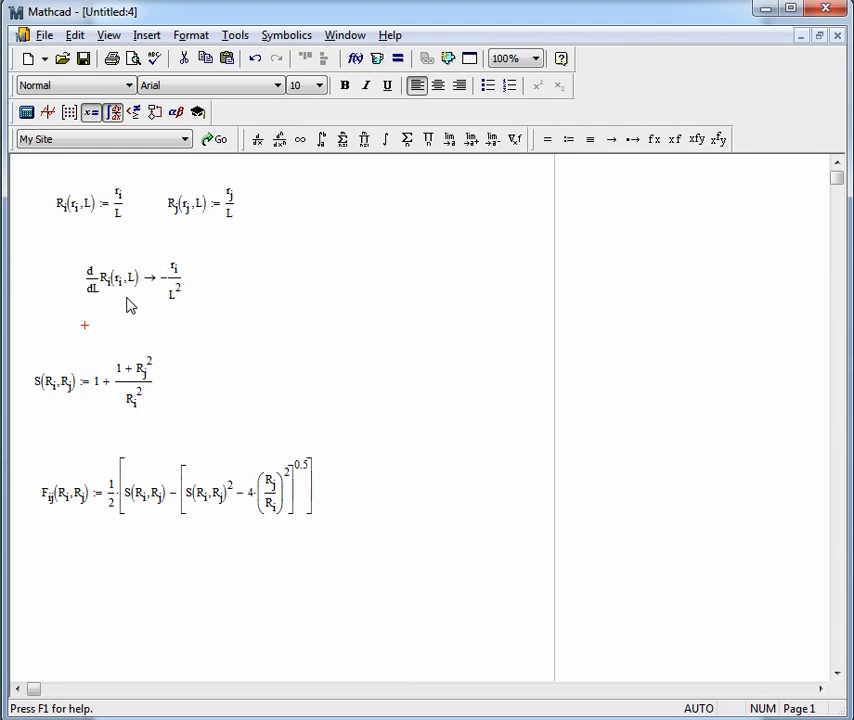
# Step: Start a definition u.Ri beside the evaluated derivative, using a copy of d/dL R.i(r.i,L) as its right-hand side
pyautogui.moveTo(218, 296); pyautogui.dragTo(180, 270)
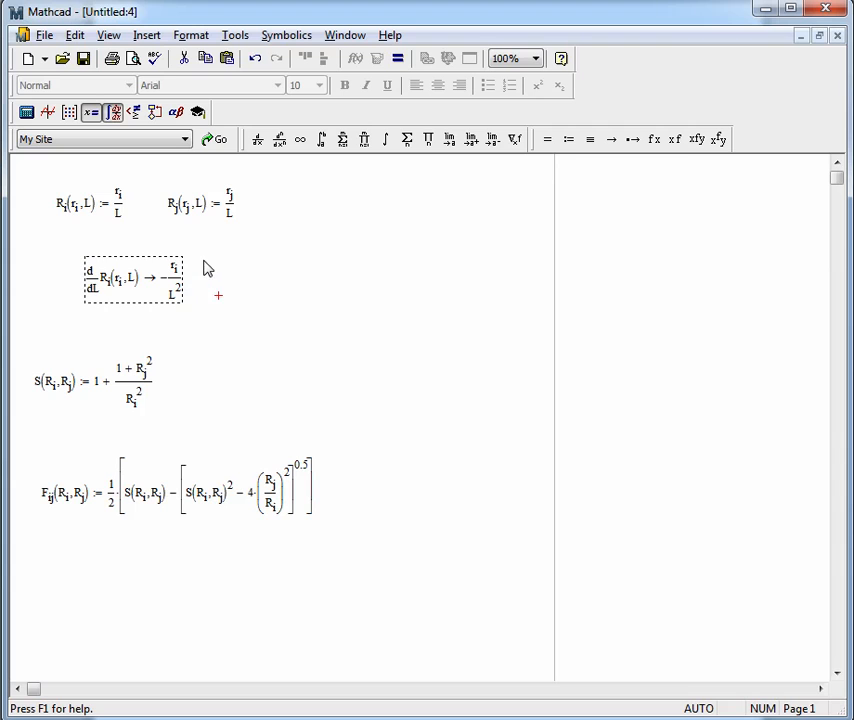
pyautogui.click(203, 258)
pyautogui.click(256, 282)
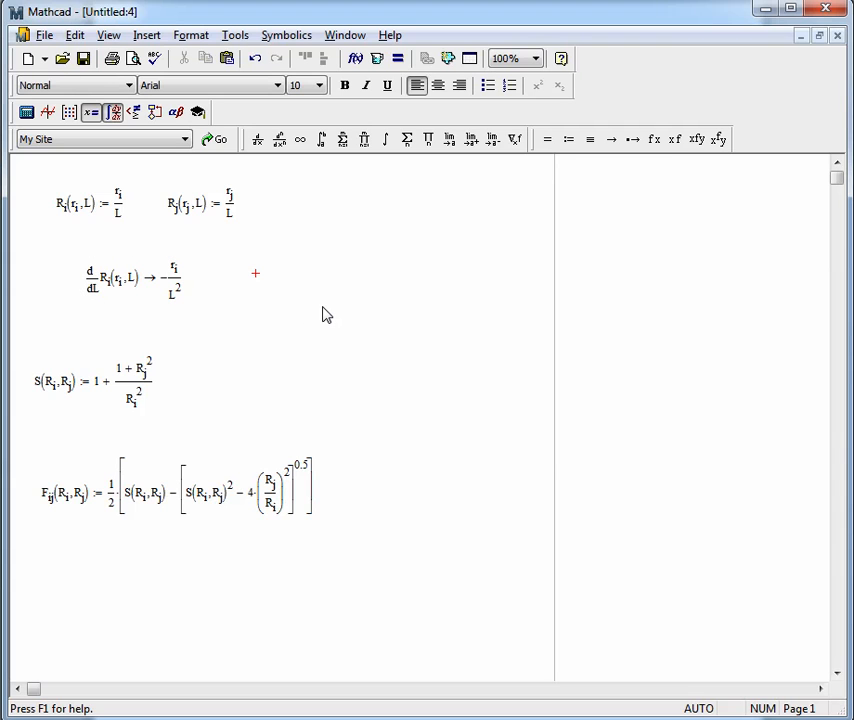
pyautogui.write('u.Ri')
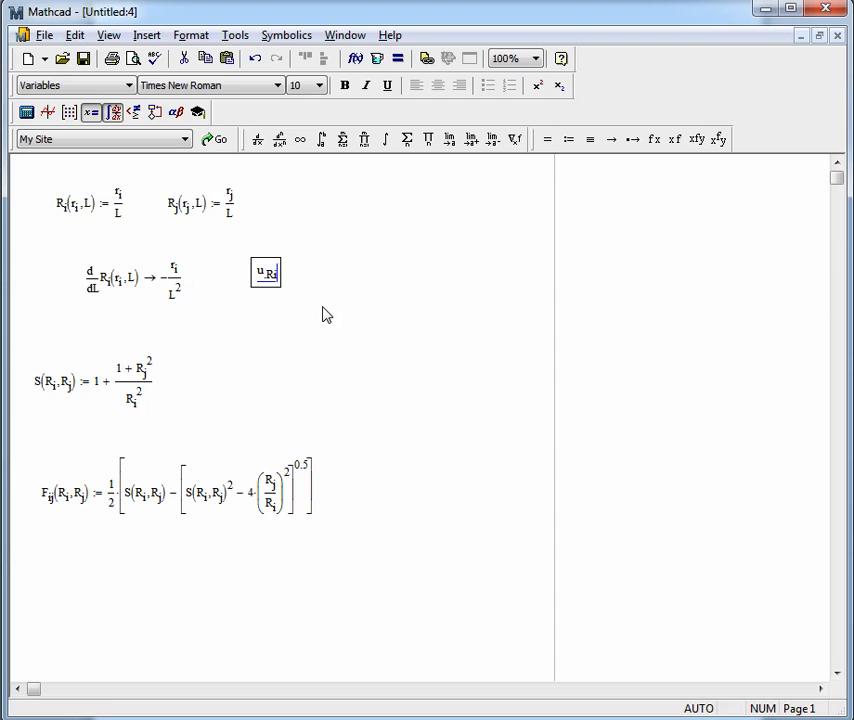
pyautogui.write(':=')
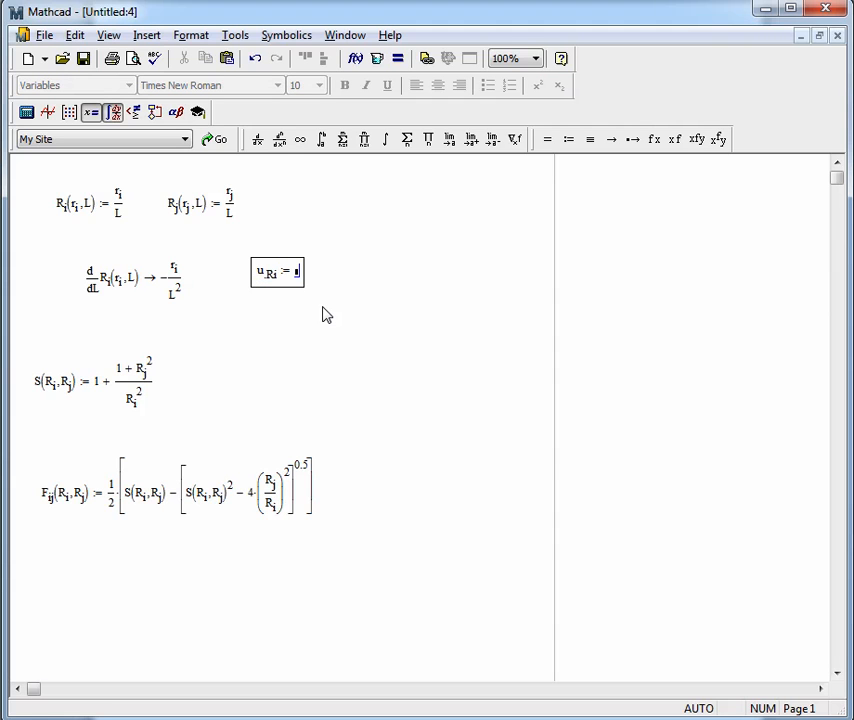
pyautogui.click(145, 299)
pyautogui.hotkey('ctrl', 'c')
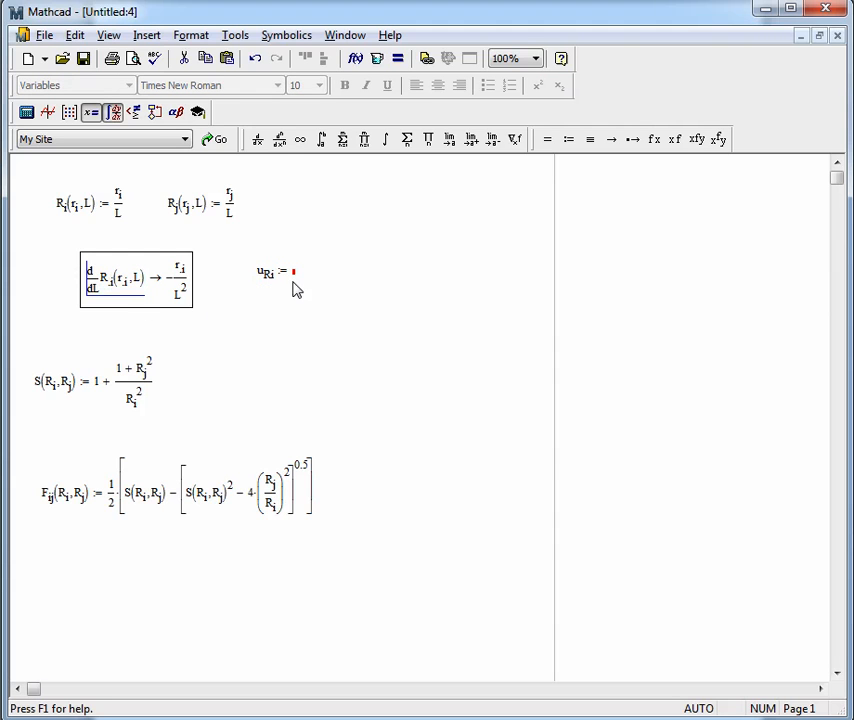
pyautogui.click(295, 274)
pyautogui.hotkey('ctrl', 'v')
# Step: Multiply the derivative in the u.Ri definition by u.ri and square the product
pyautogui.click(353, 272)
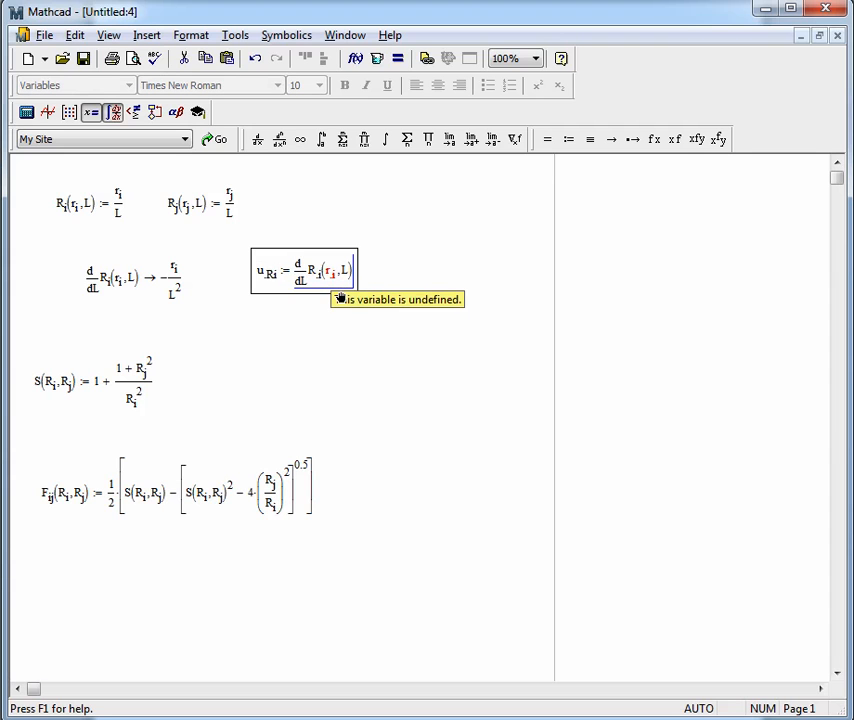
pyautogui.write('*u.r')
pyautogui.write('i')
pyautogui.press('space')
pyautogui.write('^2 ')
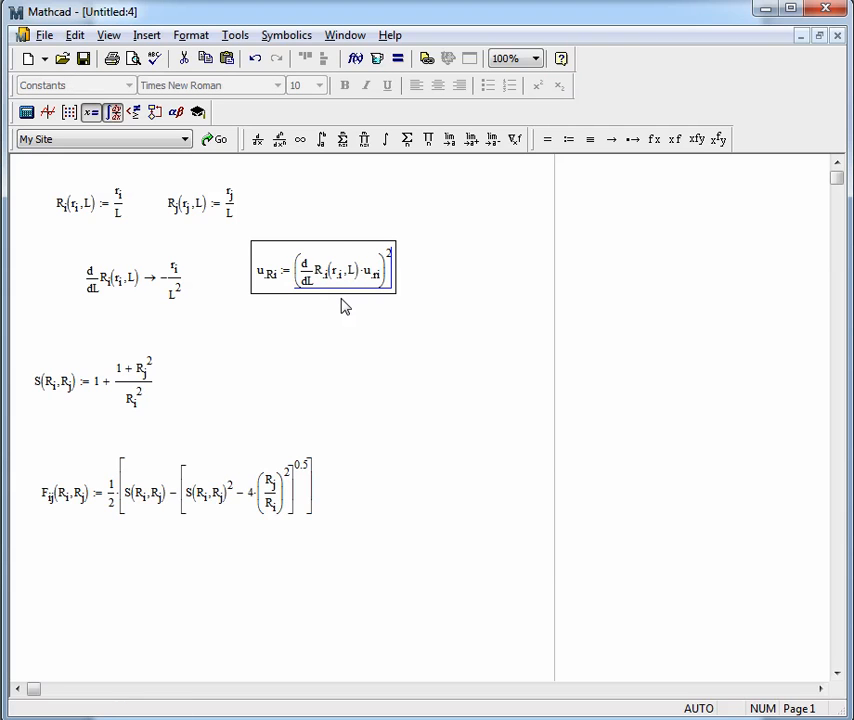
# Step: Add a copy of the squared term to u.Ri and change the first term's differentiation variable to r.i
pyautogui.write('+')
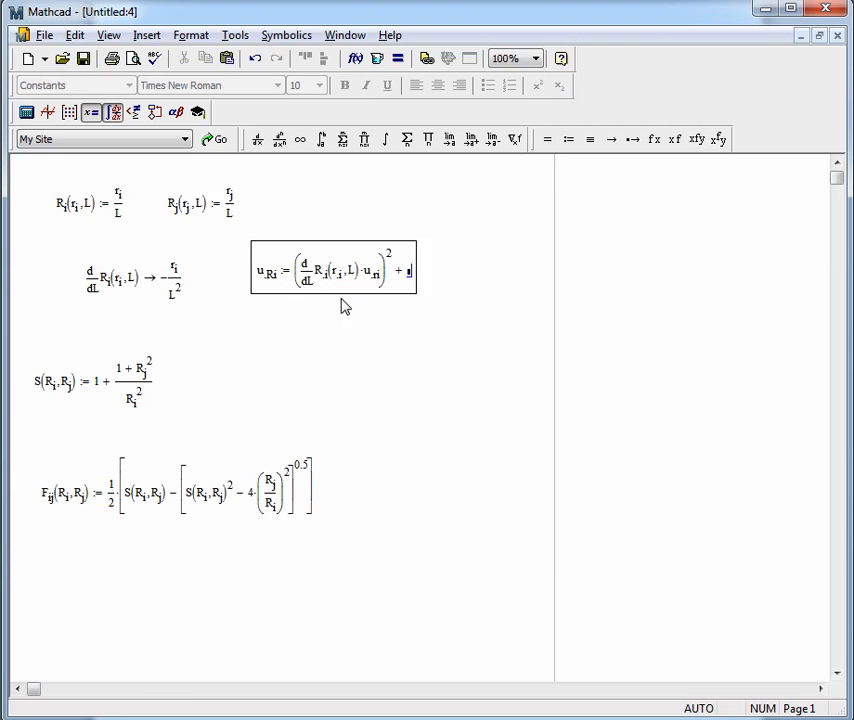
pyautogui.hotkey('ctrl', 'v')
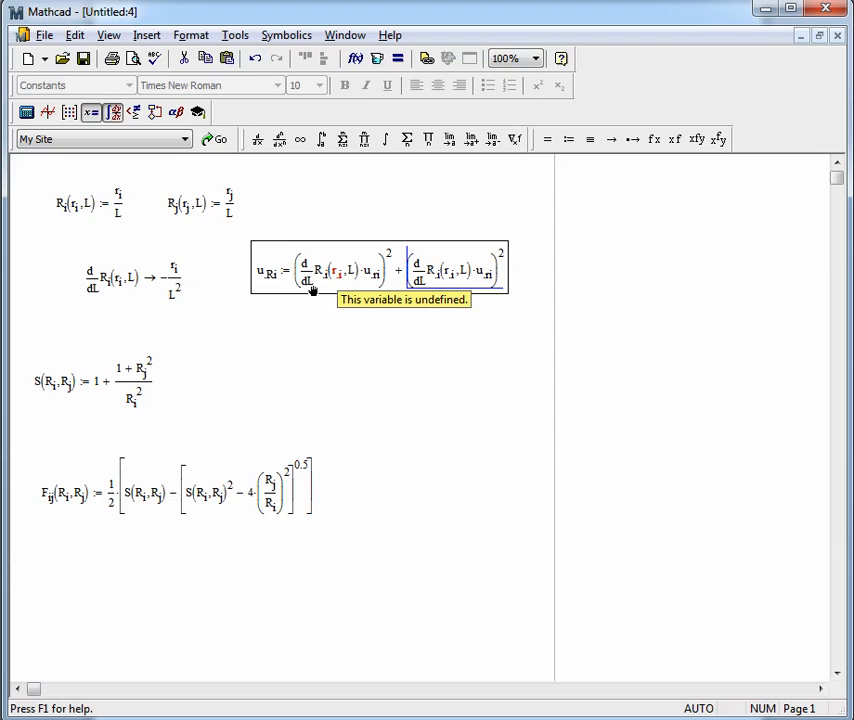
pyautogui.click(316, 302)
pyautogui.click(308, 283)
pyautogui.press('BackSpace')
pyautogui.write('r')
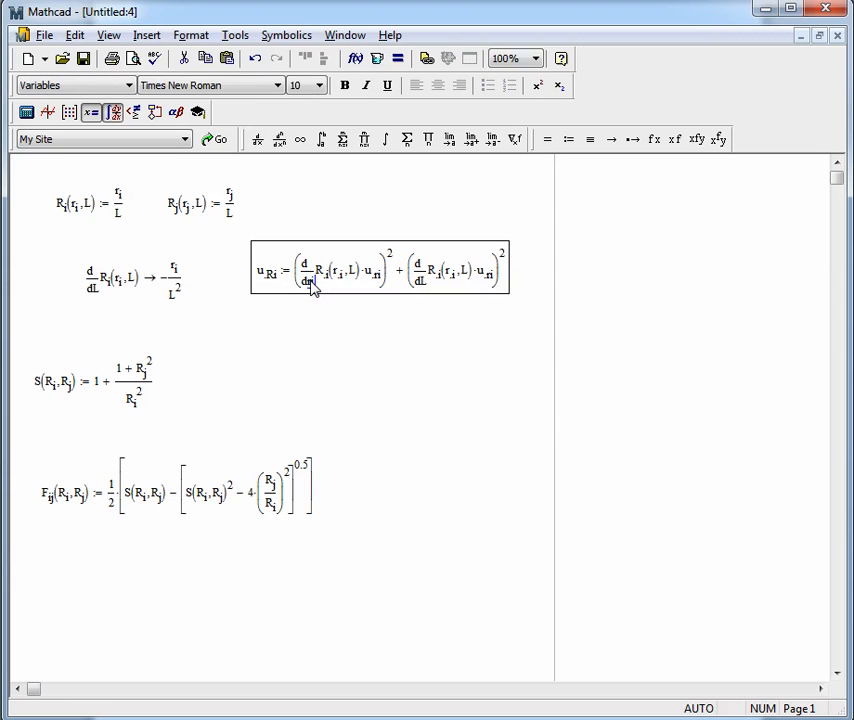
pyautogui.write('.')
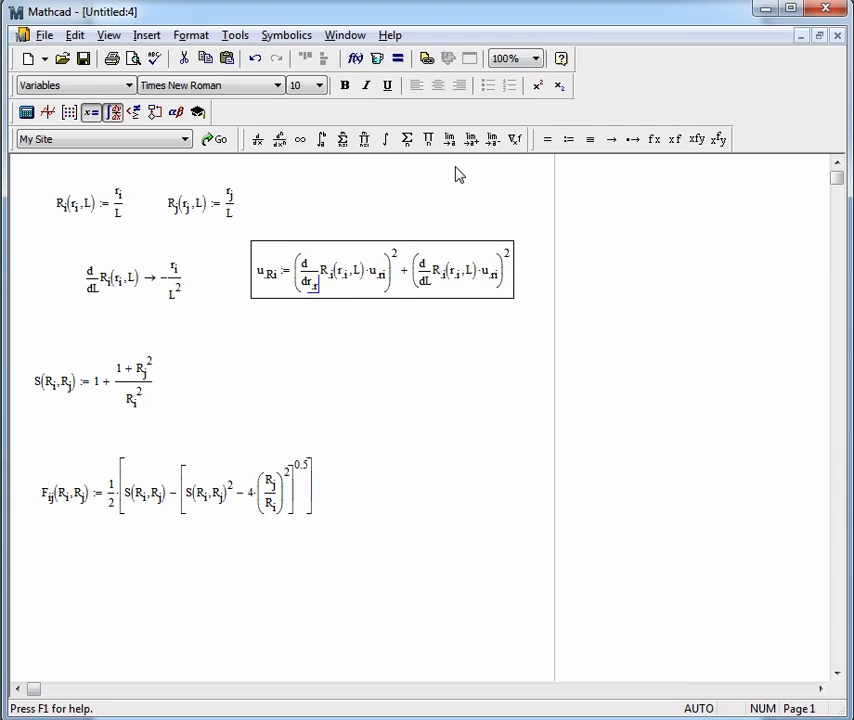
pyautogui.write('i')
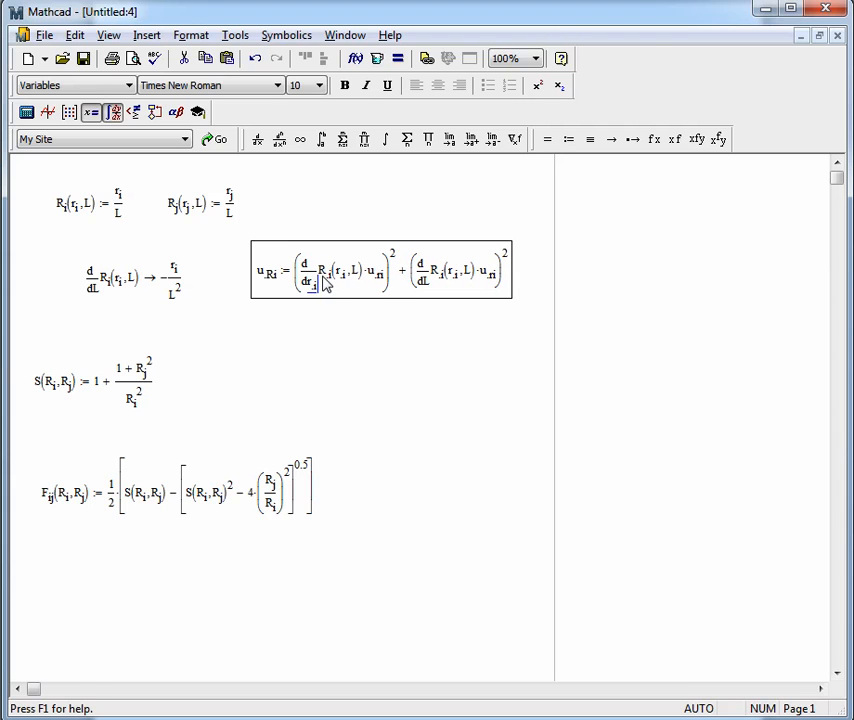
# Step: Change the uncertainty factor in the second squared term of u.Ri to u.L
pyautogui.click(396, 317)
pyautogui.click(419, 283)
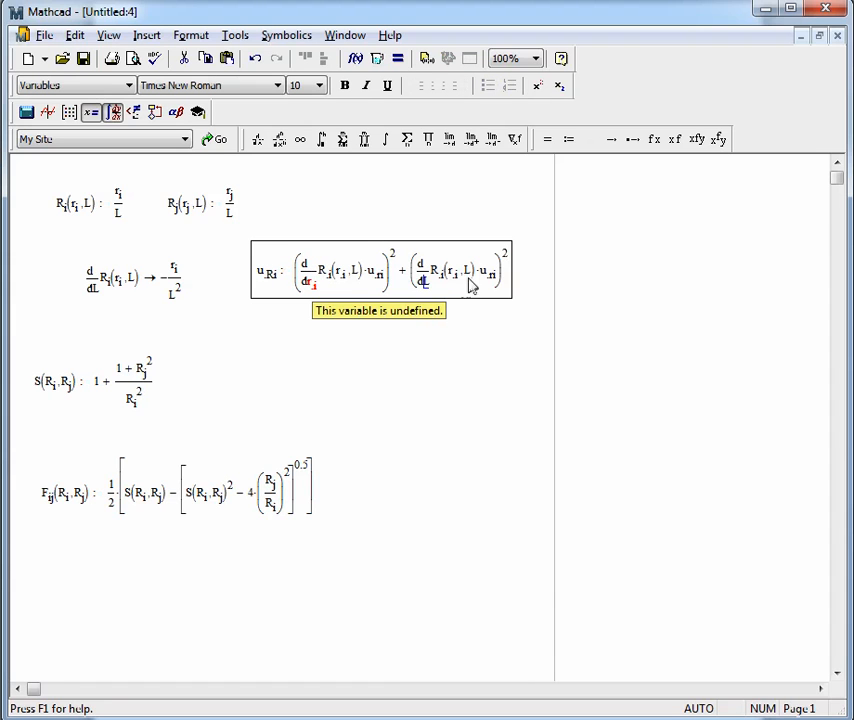
pyautogui.click(497, 280)
pyautogui.press('BackSpace')
pyautogui.press('BackSpace')
pyautogui.write('L')
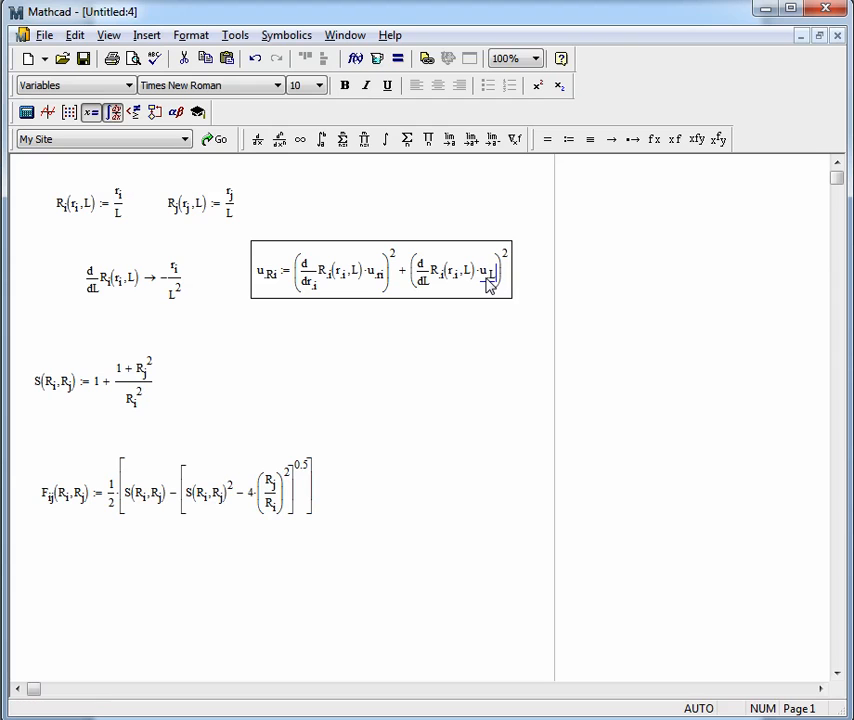
# Step: Raise the whole sum of squared terms in the u.Ri definition to the power 0.5
pyautogui.press('space')
pyautogui.press('space')
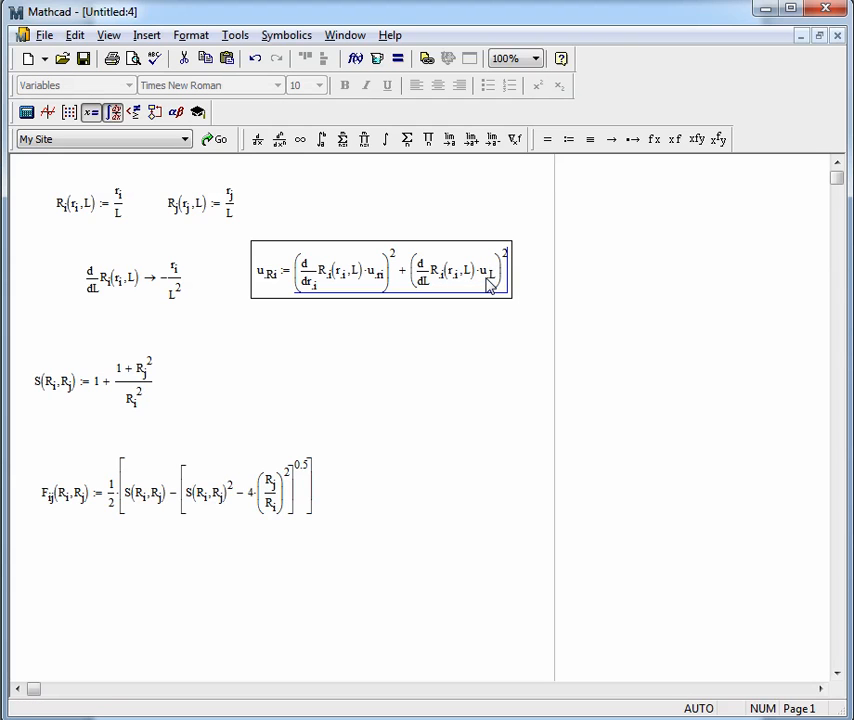
pyautogui.hotkey('shift', '6')
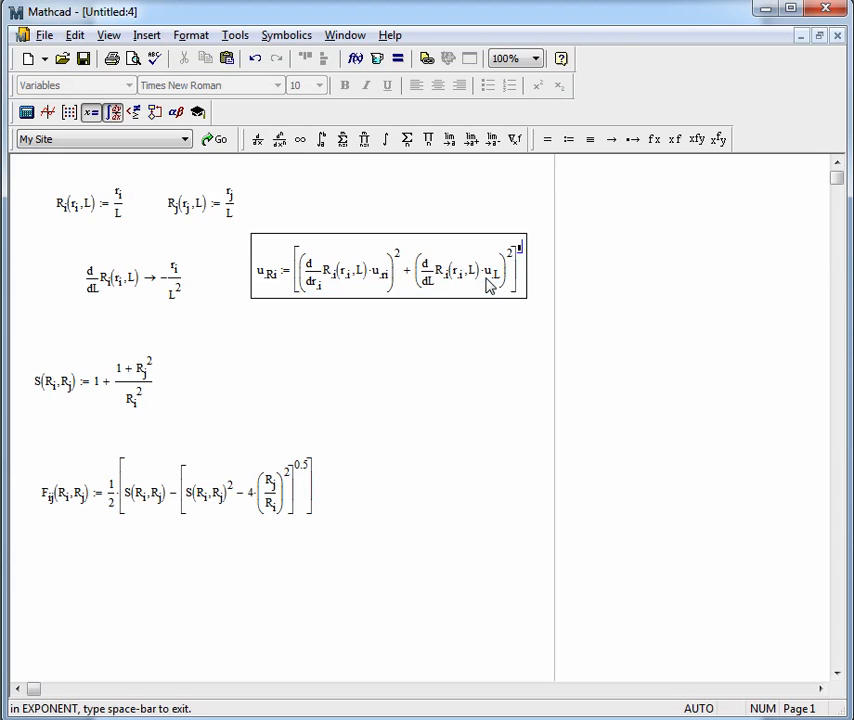
pyautogui.write('0.5')
pyautogui.press('Return')
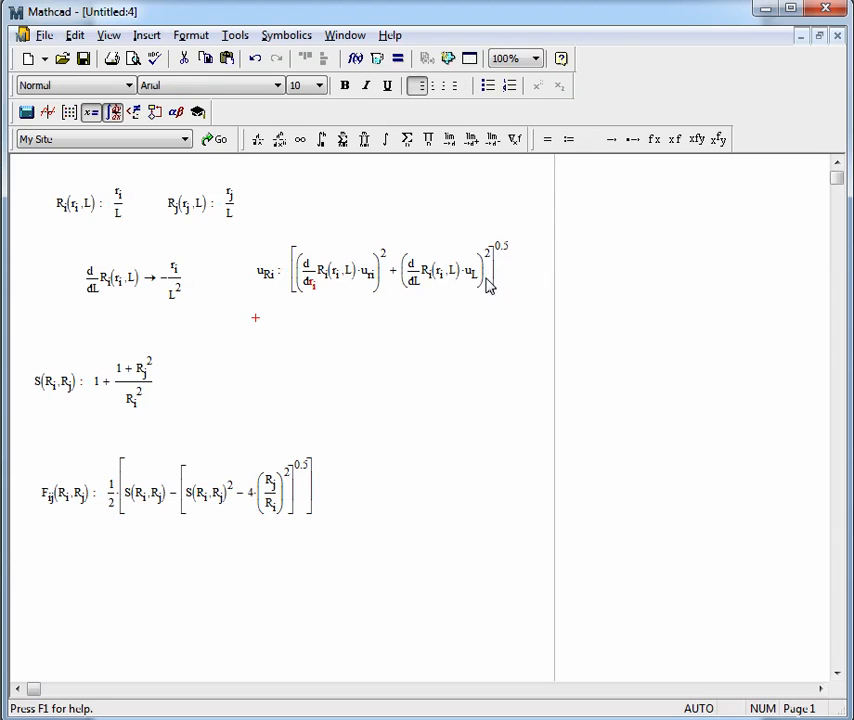
# Step: Move the u.Ri definition slightly down and to the left on the worksheet
pyautogui.click(300, 285)
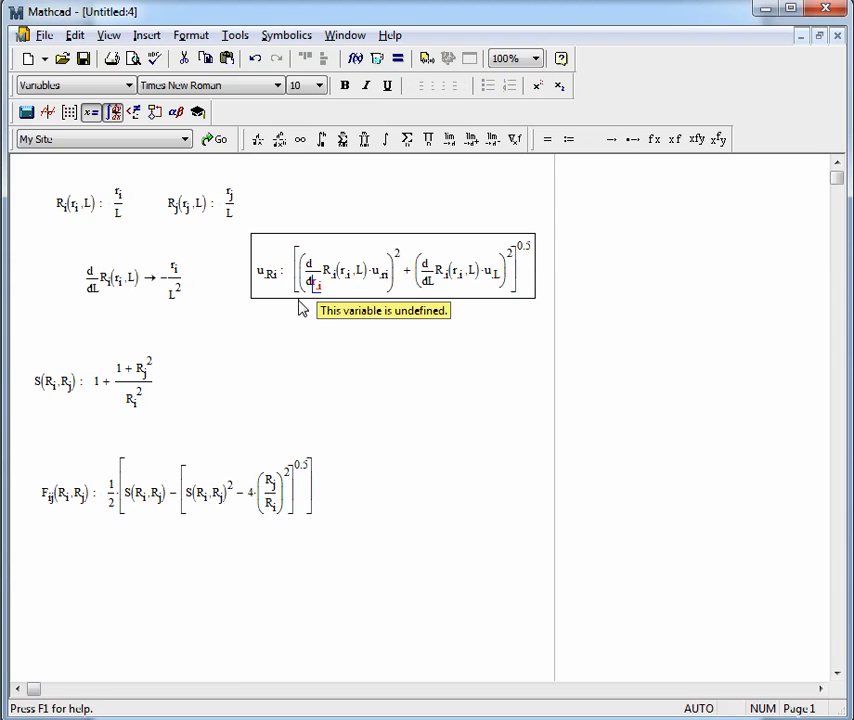
pyautogui.moveTo(296, 297); pyautogui.dragTo(281, 312)
pyautogui.click(307, 384)
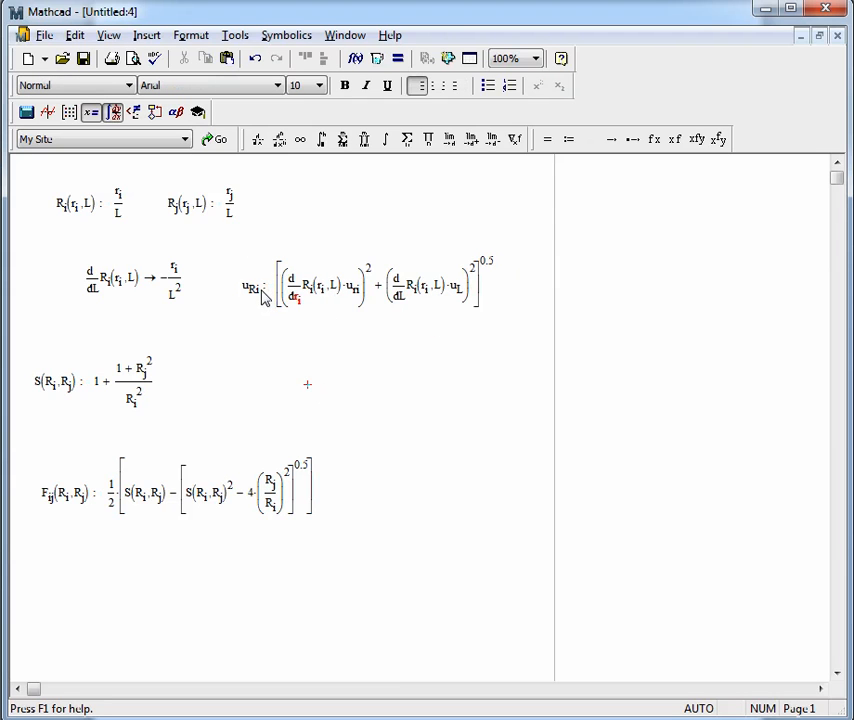
# Step: Add the argument list (r.i, r.j, L) to the name u.Ri in its definition
pyautogui.click(271, 306)
pyautogui.write('(r.i,')
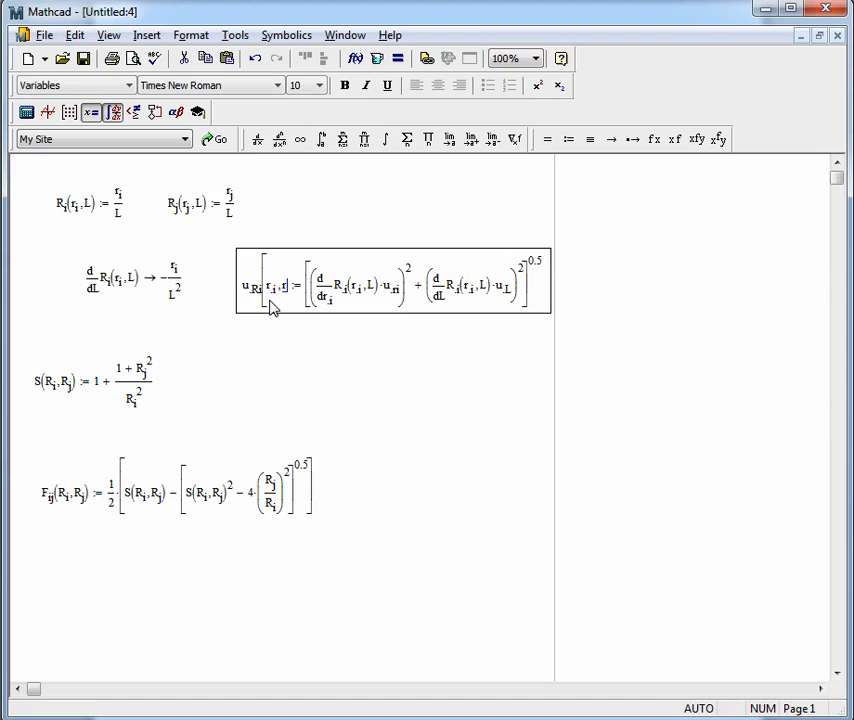
pyautogui.write('r.j')
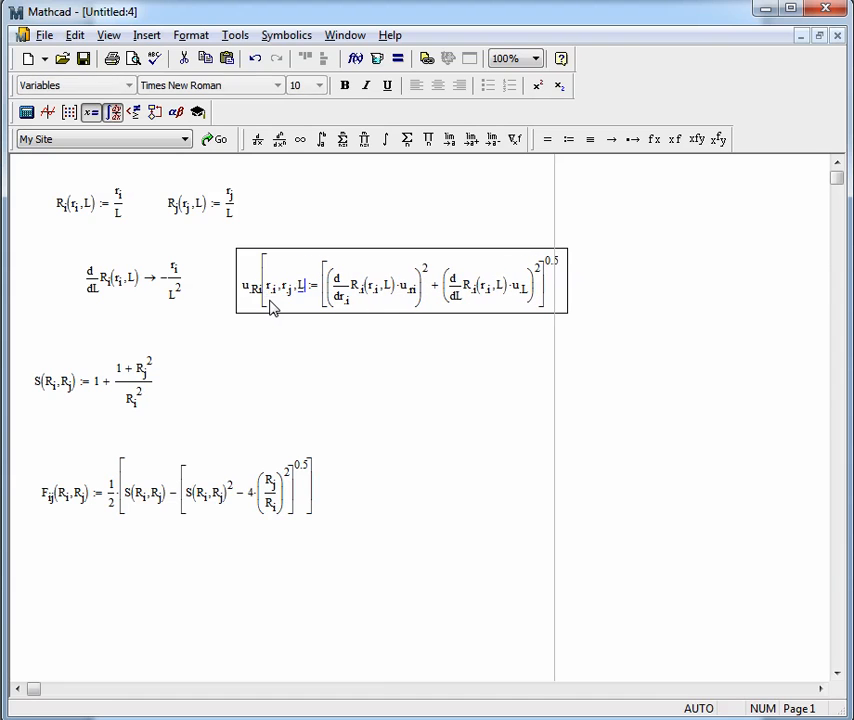
pyautogui.write(',L')
pyautogui.press('Return')
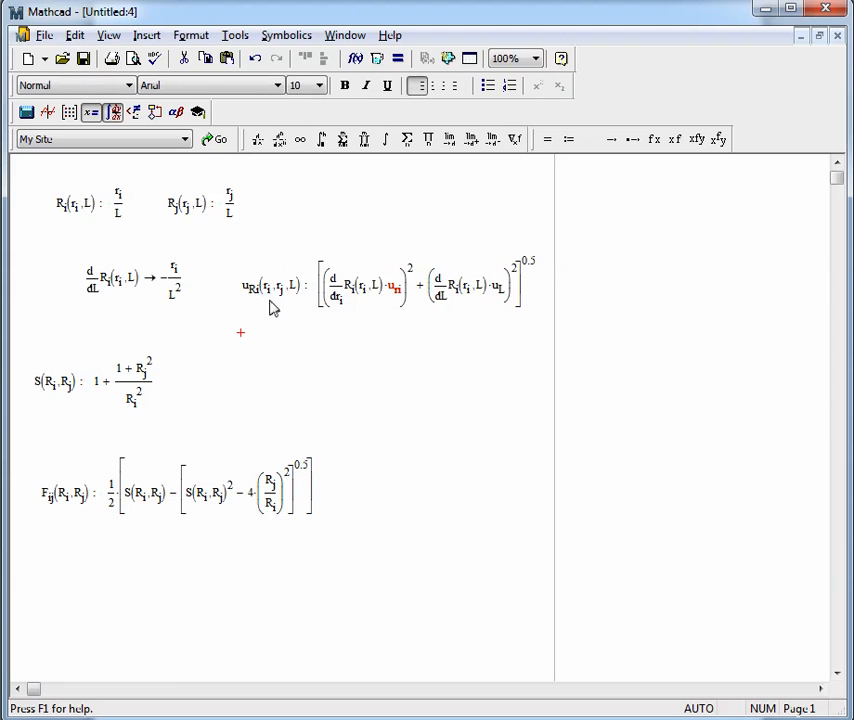
# Step: Insert blank lines above the R.i and R.j definitions to make room at the start of the worksheet
pyautogui.click(52, 177)
pyautogui.press('Return')
pyautogui.press('Return')
pyautogui.press('Return')
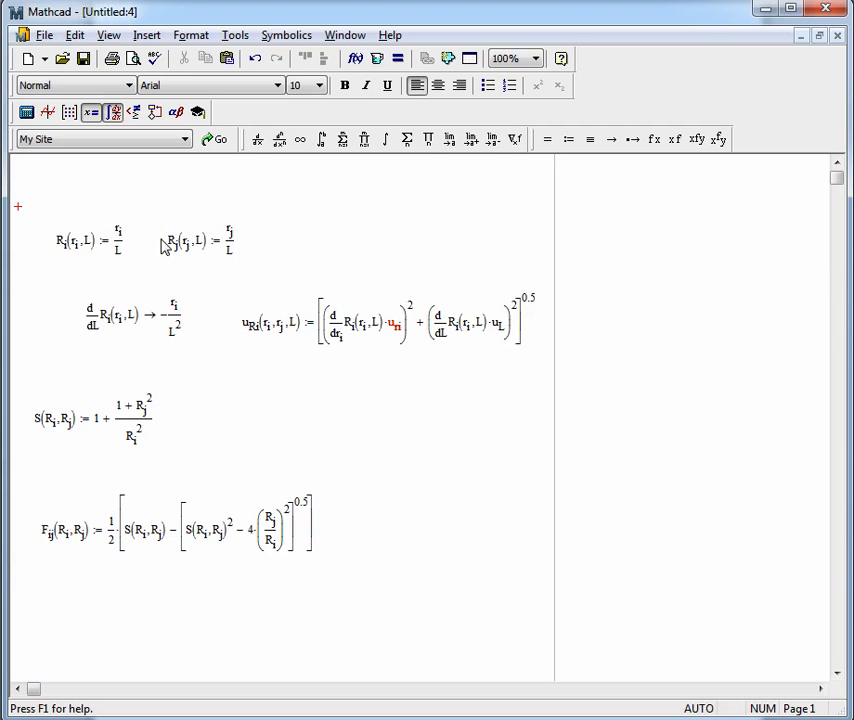
# Step: Extend the argument list of the u.Ri function with u.ri and u.L after L
pyautogui.click(303, 366)
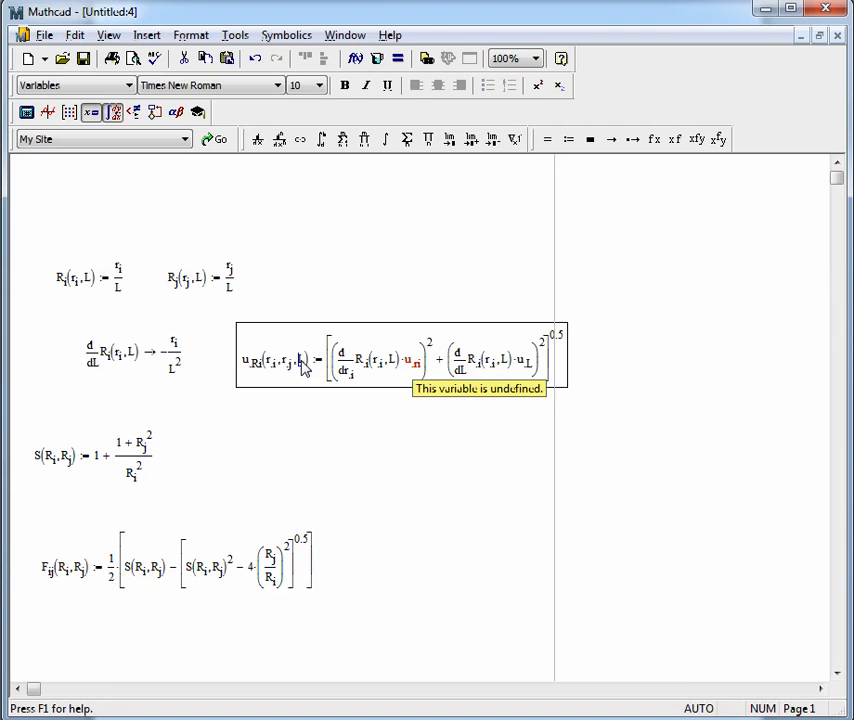
pyautogui.write(',u.ri')
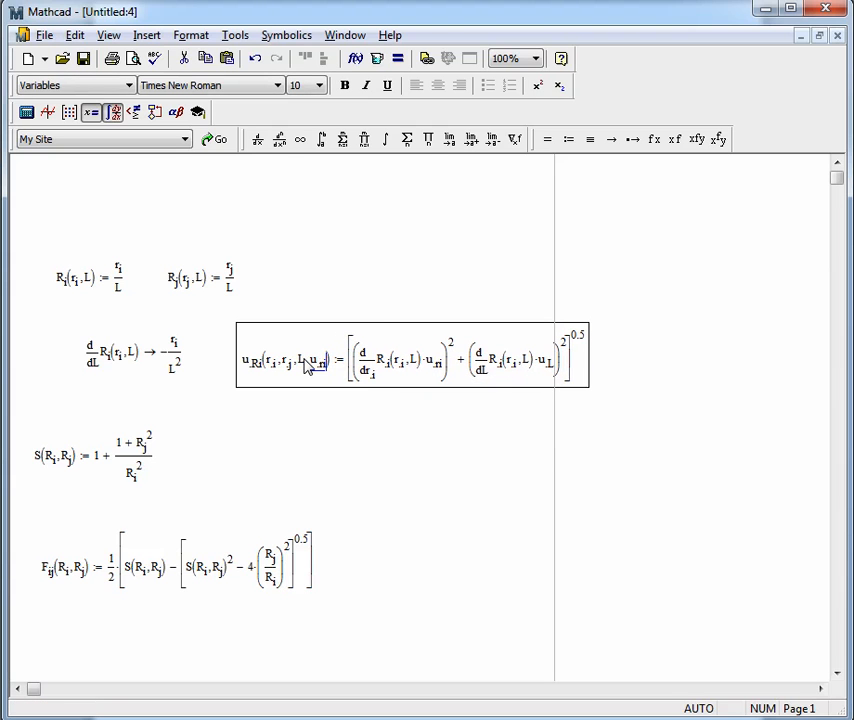
pyautogui.write(',u.')
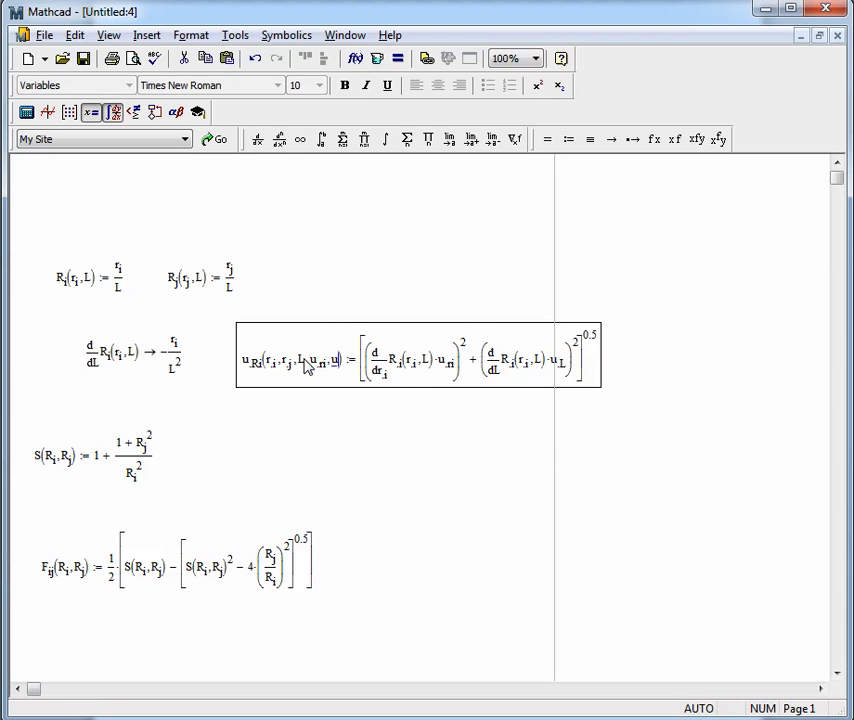
pyautogui.write('L')
pyautogui.press('Return')
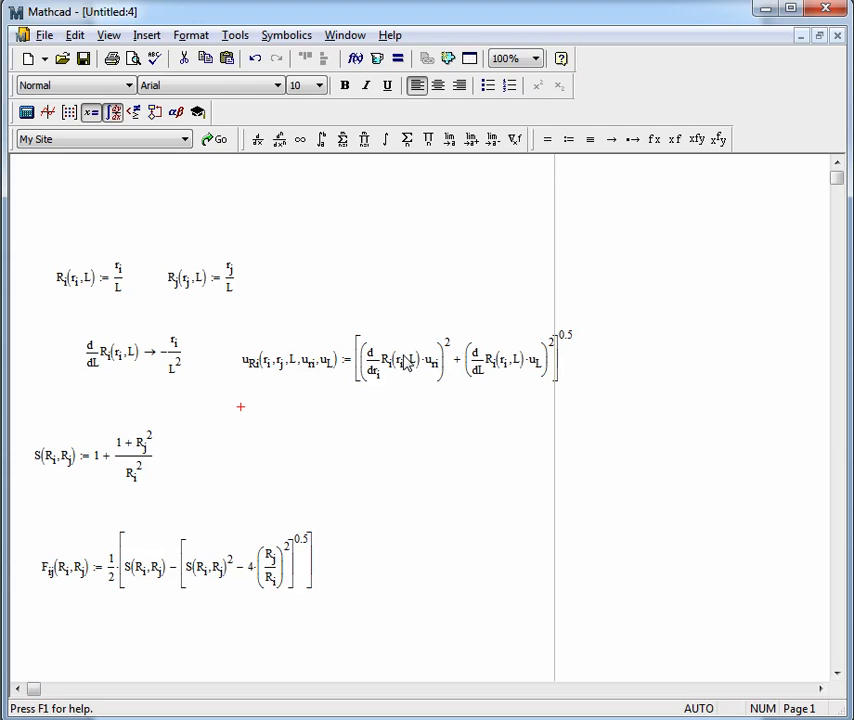
# Step: Define r.i as 1m and r.j as 1m side by side in the blank space above the R.i definition
pyautogui.click(53, 203)
pyautogui.write('r.i:')
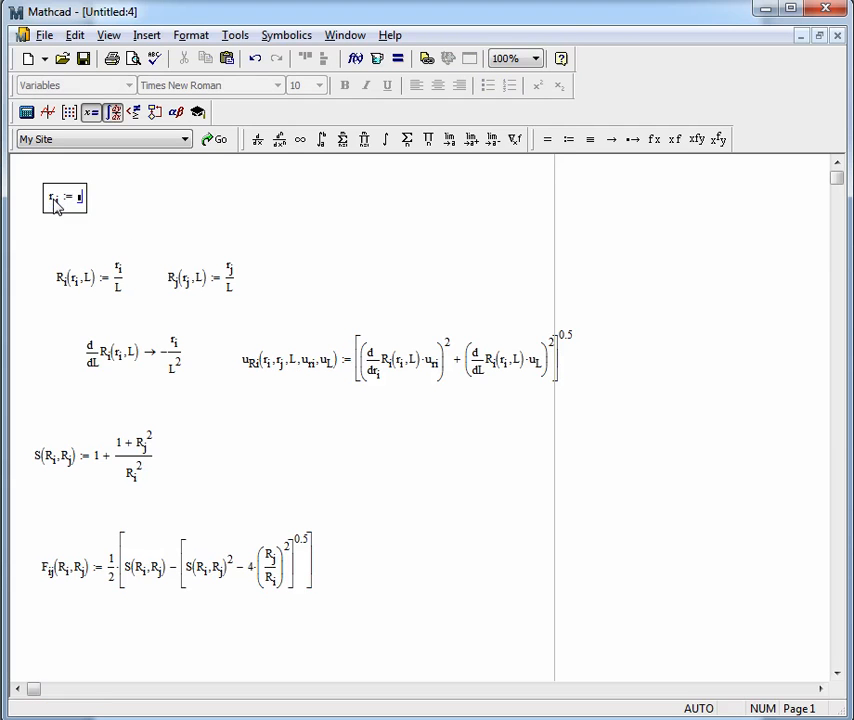
pyautogui.write('1m')
pyautogui.press('Return')
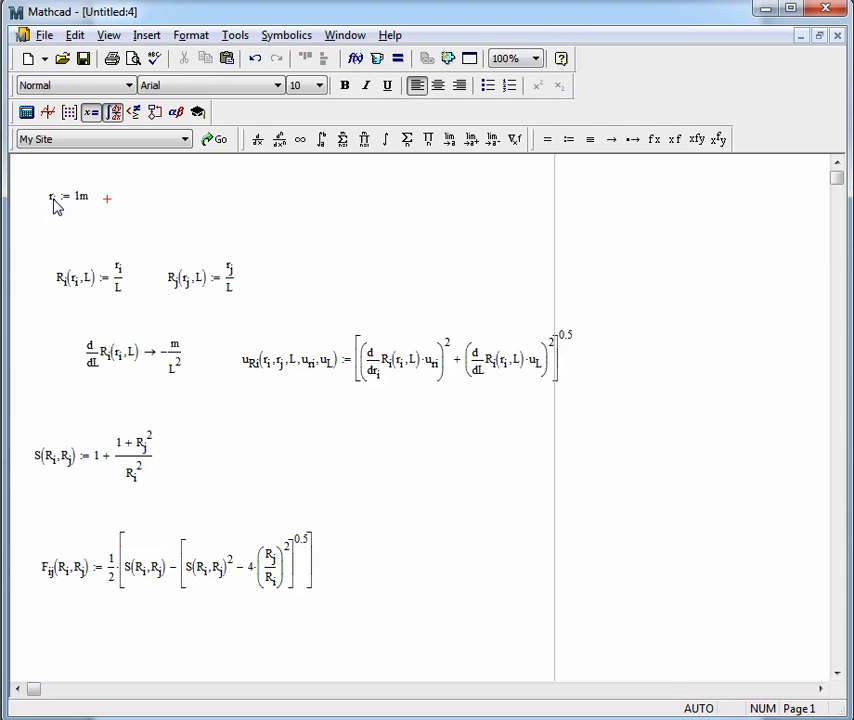
pyautogui.write('r.j')
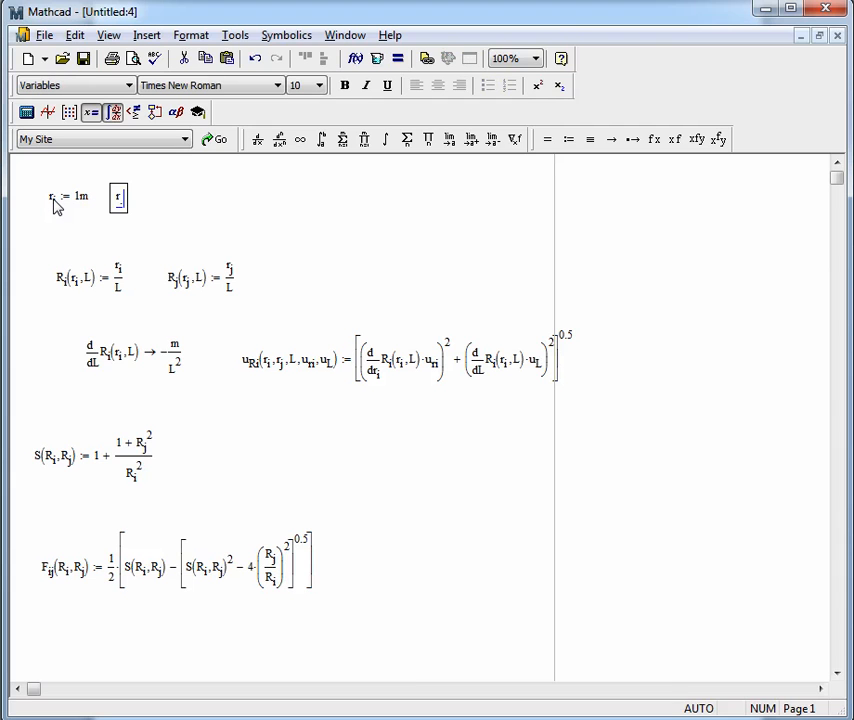
pyautogui.write(':1m')
pyautogui.press('Return')
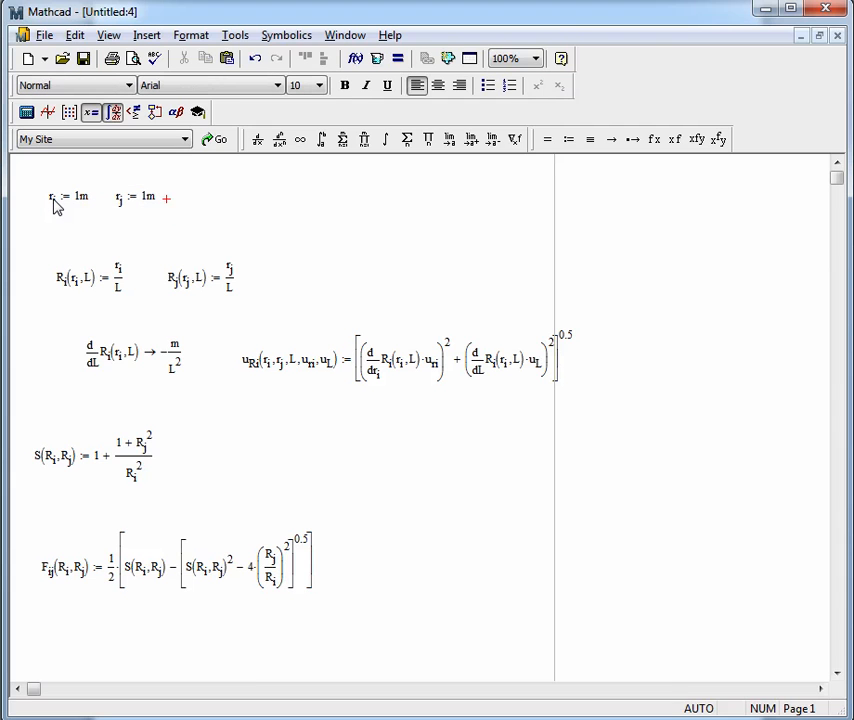
# Step: Define L as 0.2m beside the r.j value, without a trailing comma or empty placeholder
pyautogui.write('L:0.2*m,')
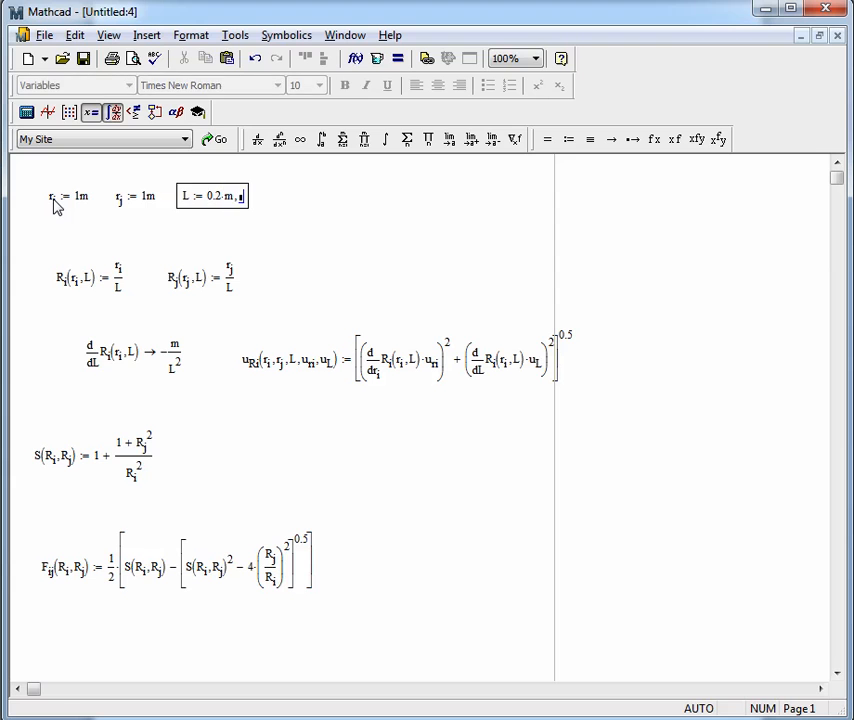
pyautogui.press('Return')
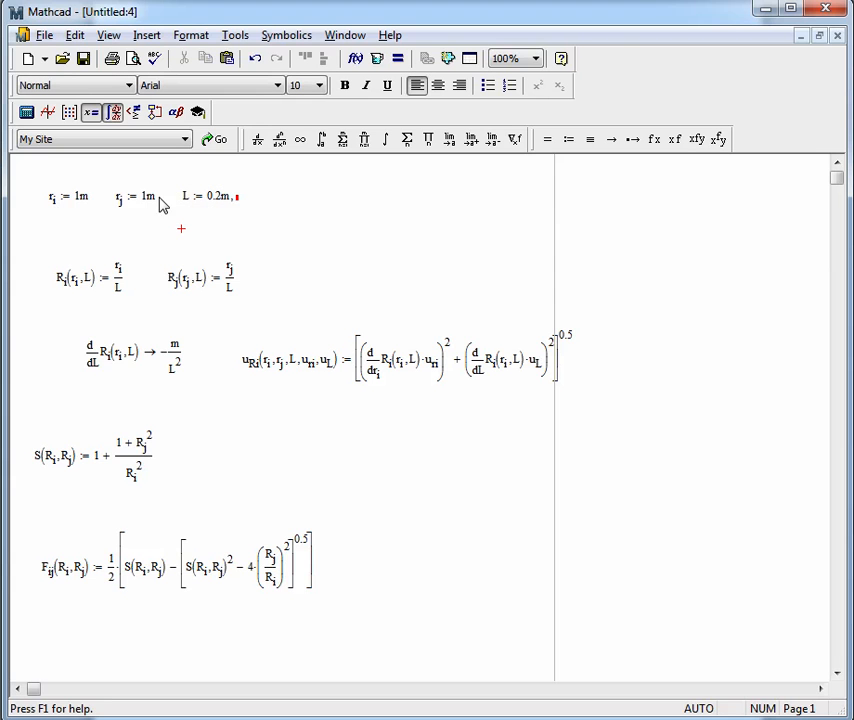
pyautogui.click(233, 200)
pyautogui.press('BackSpace')
pyautogui.press('BackSpace')
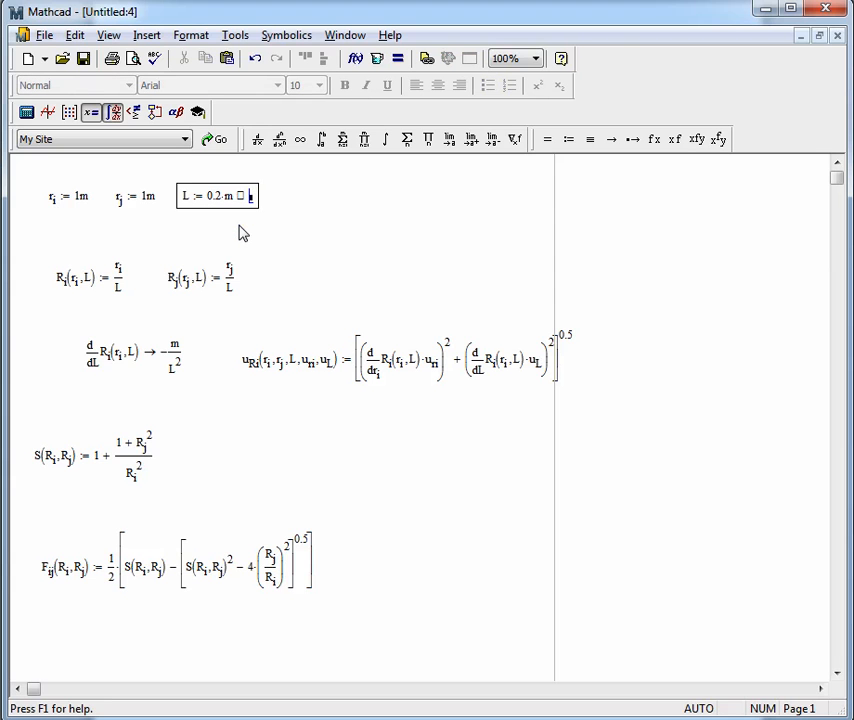
pyautogui.click(166, 384)
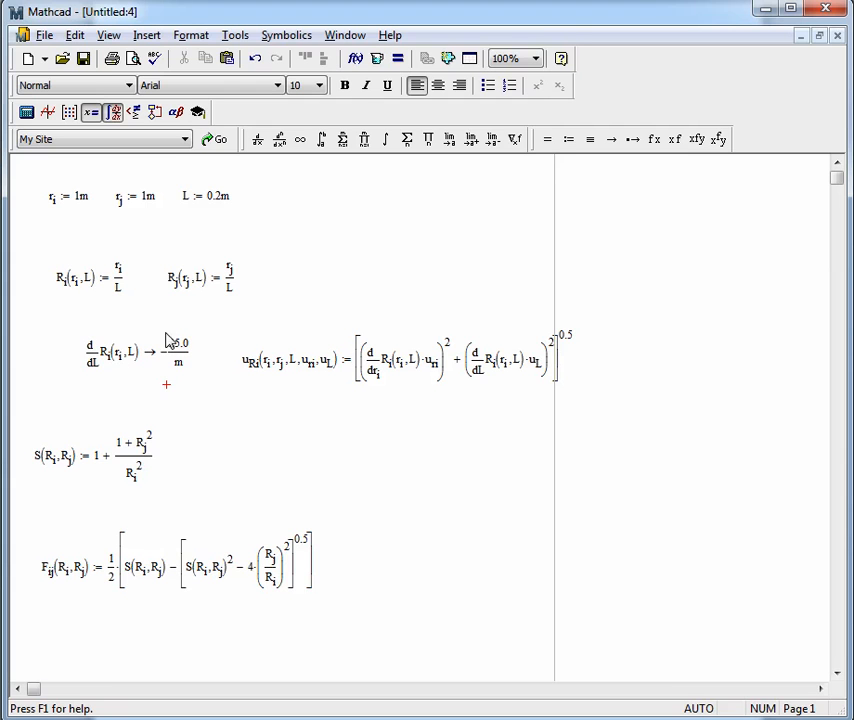
pyautogui.click(142, 358)
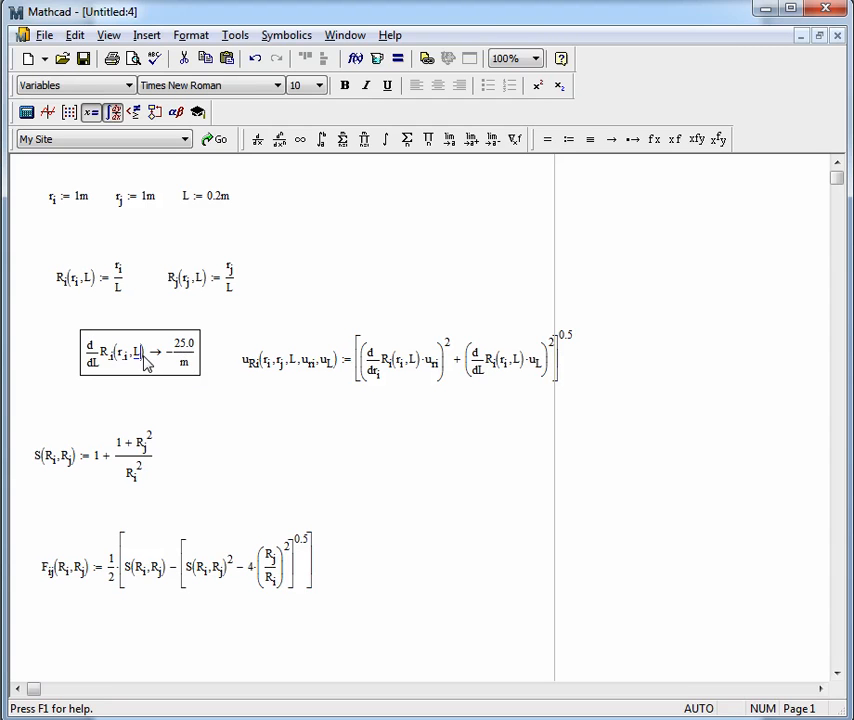
pyautogui.moveTo(145, 365); pyautogui.dragTo(114, 366)
pyautogui.click(184, 360)
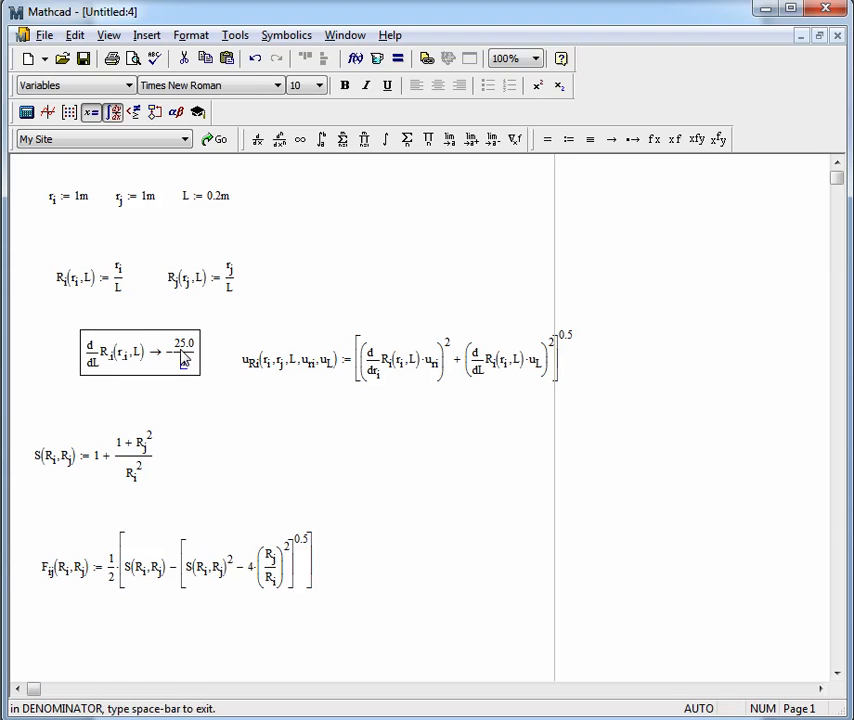
pyautogui.click(56, 215)
pyautogui.moveTo(60, 222); pyautogui.dragTo(228, 193)
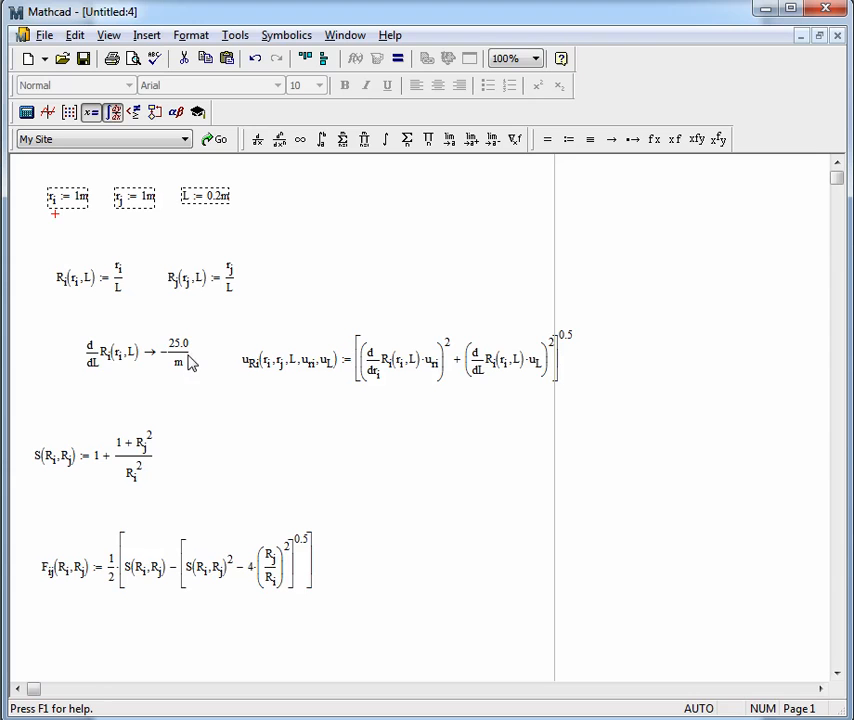
pyautogui.click(277, 221)
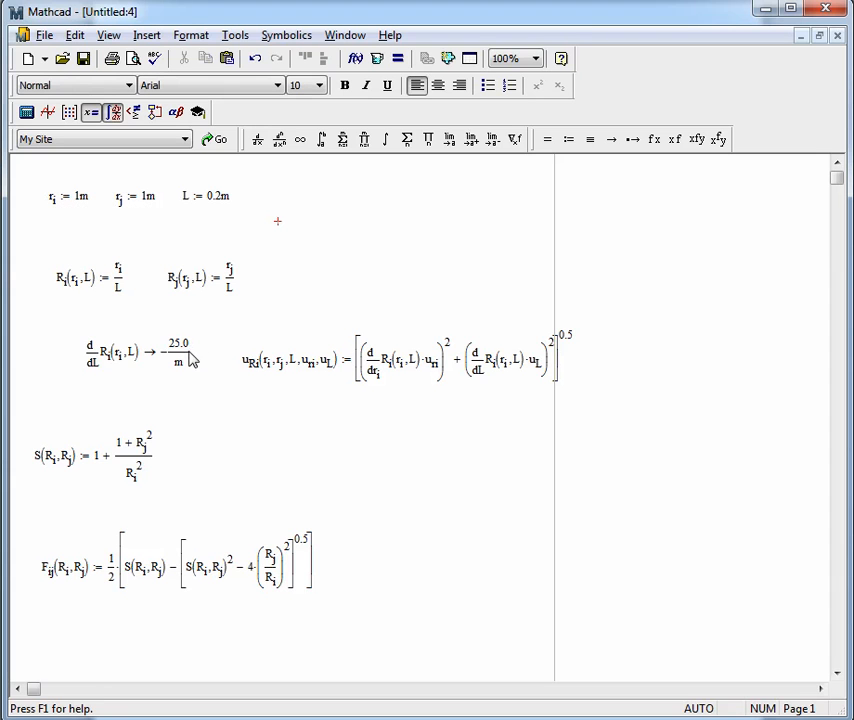
# Step: Evaluate r.i/L^2 numerically in a temporary expression to check the derivative result, and remove the expression
pyautogui.click(301, 230)
pyautogui.write('r.')
pyautogui.write('i/L')
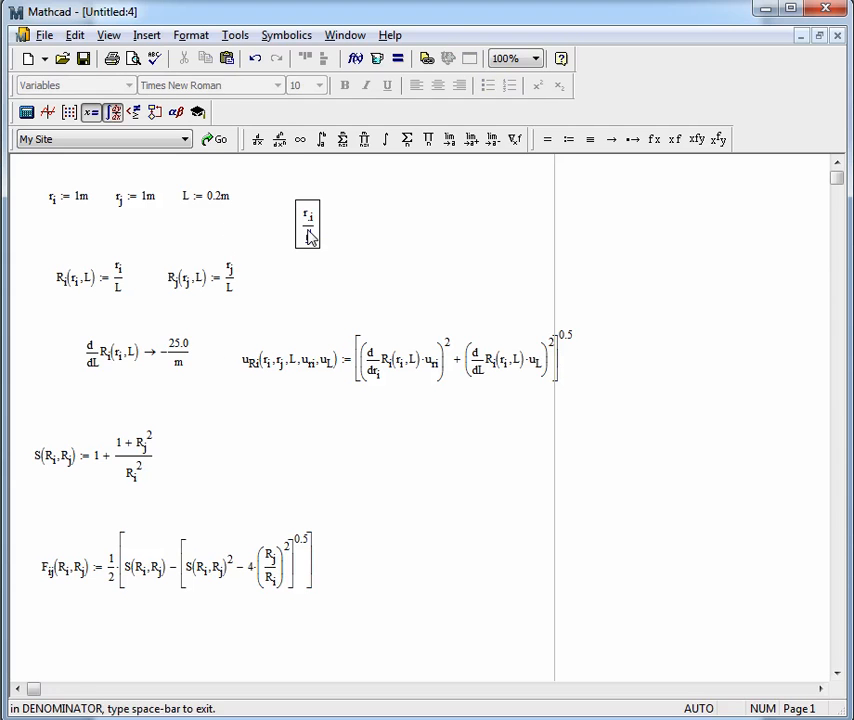
pyautogui.write('=')
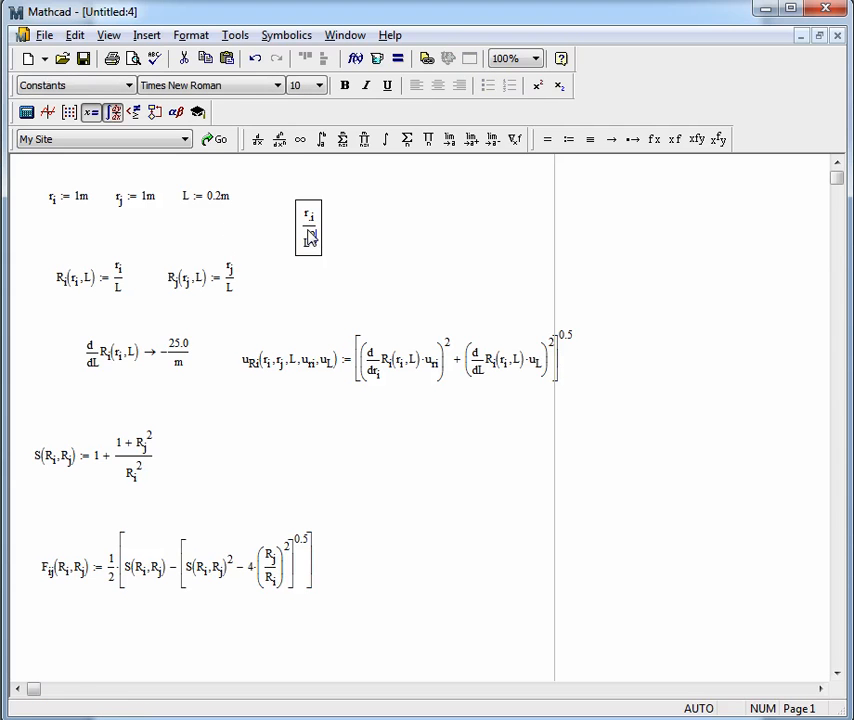
pyautogui.write('^2 = 25·1/m')
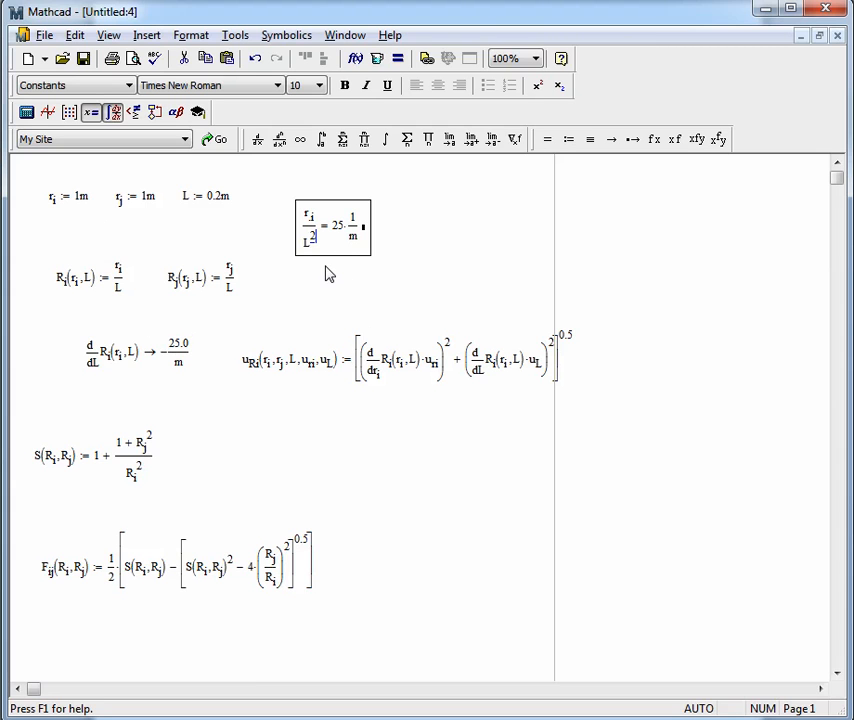
pyautogui.hotkey('ctrl', 'z')
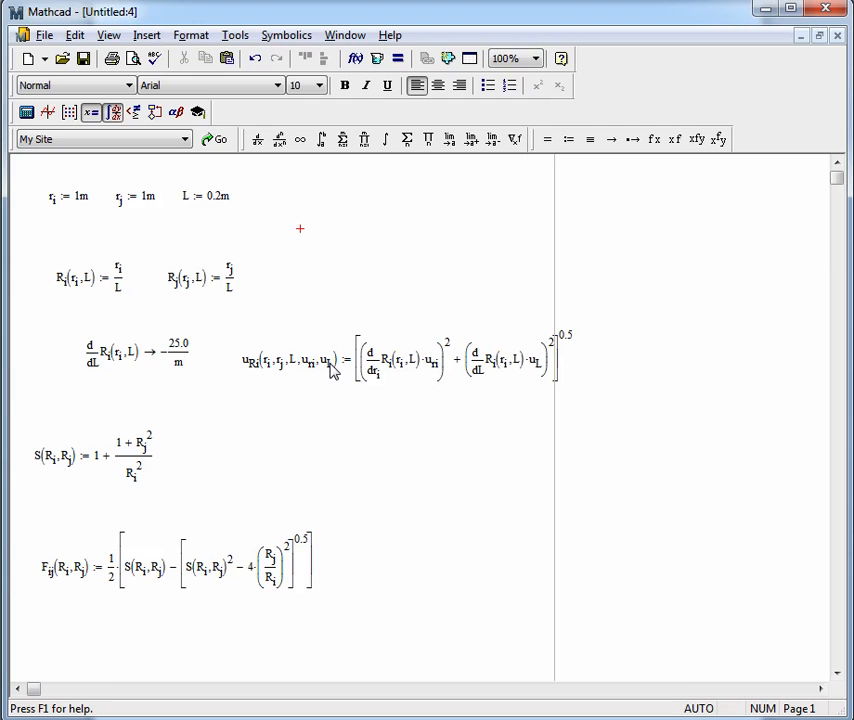
# Step: Define the radius uncertainty u.ri as 0.02·r.i on the same line as the L value
pyautogui.click(264, 203)
pyautogui.write('u')
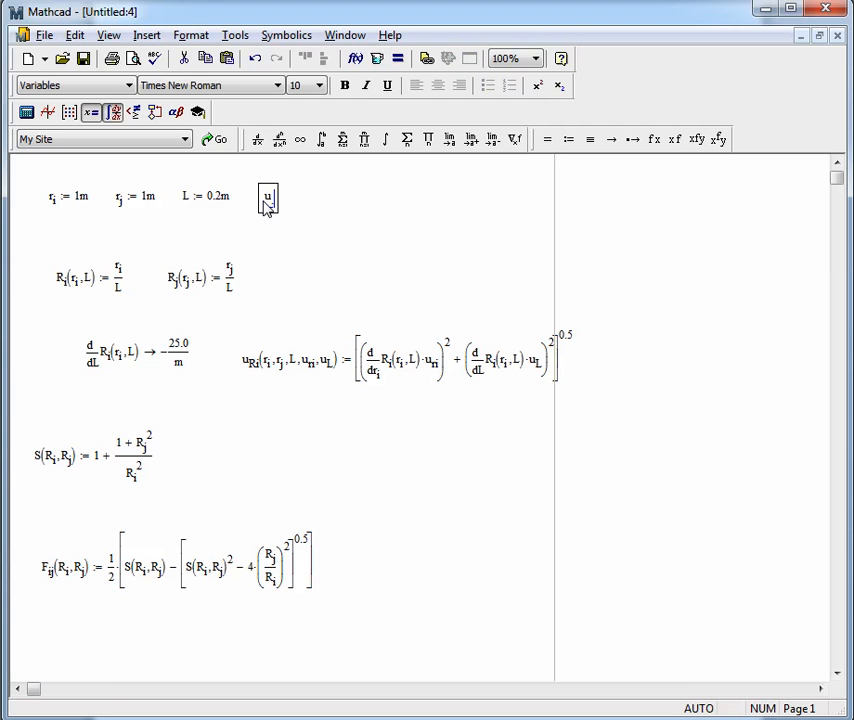
pyautogui.write('.L')
pyautogui.write(':=')
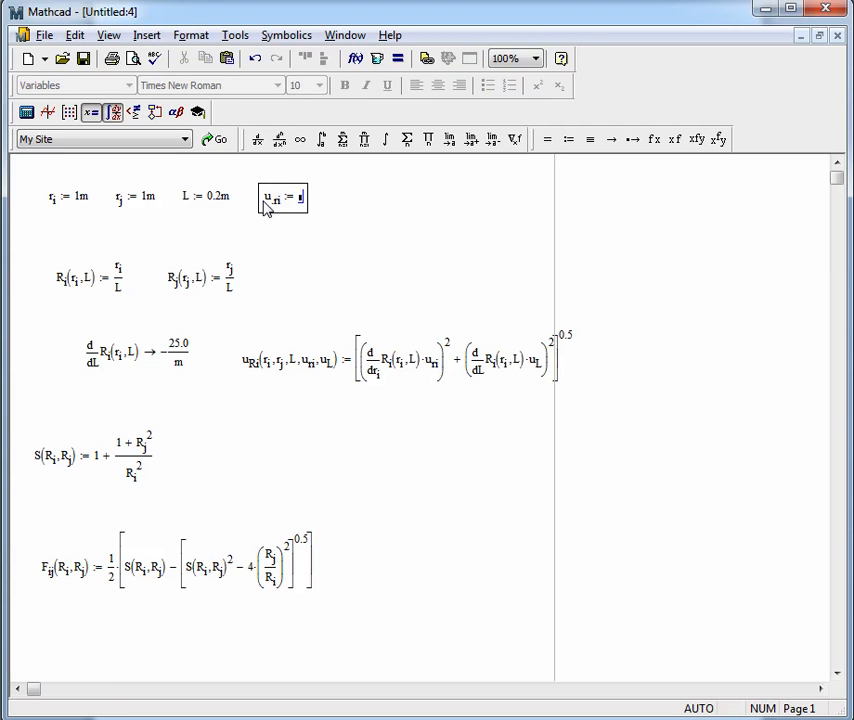
pyautogui.write('0.02')
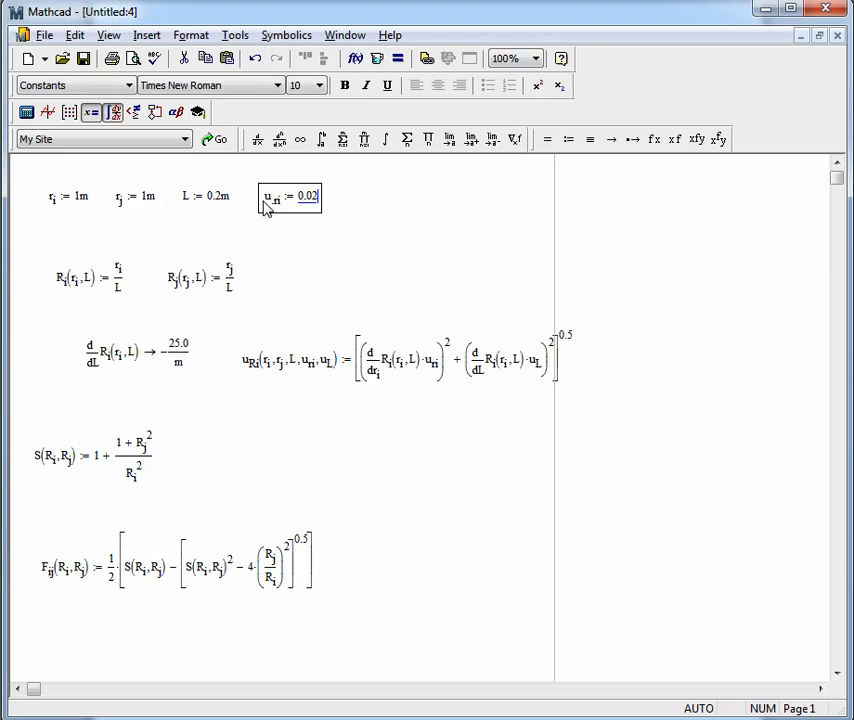
pyautogui.write('*')
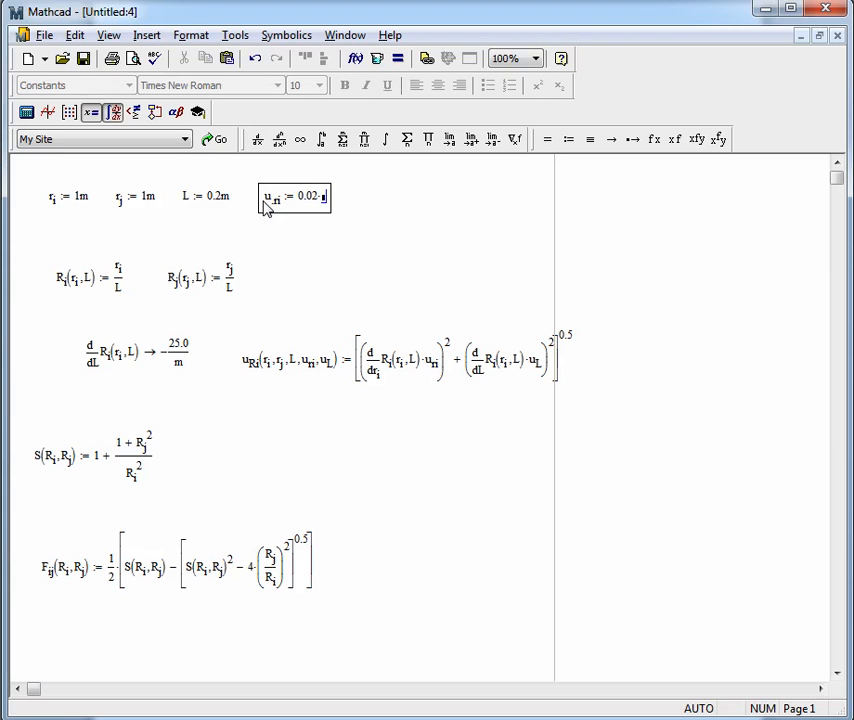
pyautogui.write('r.i')
pyautogui.press('Return')
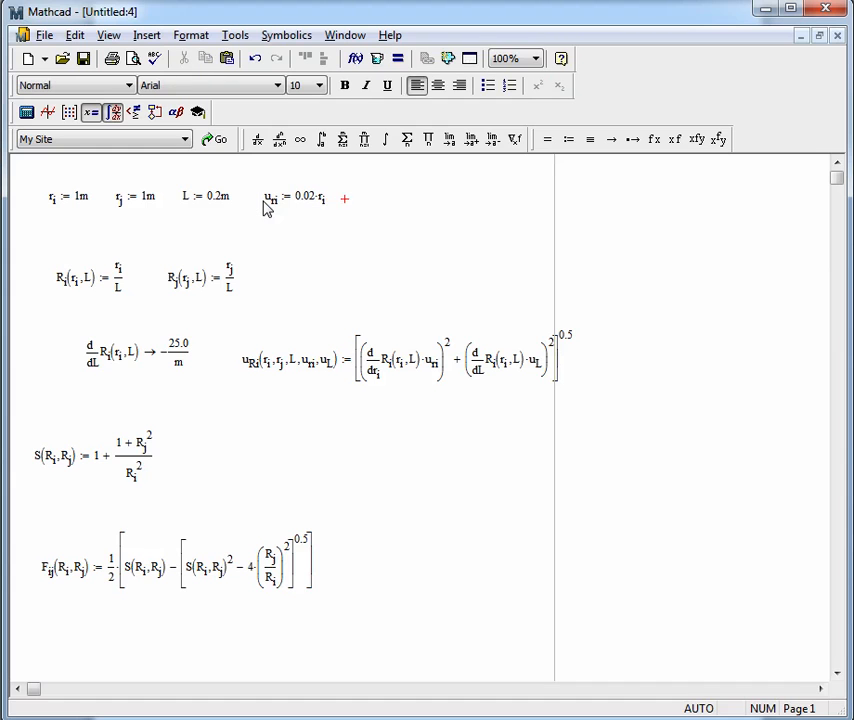
# Step: Define the second radius uncertainty u.rj as 0.02·r.j beside the u.ri definition
pyautogui.write('u')
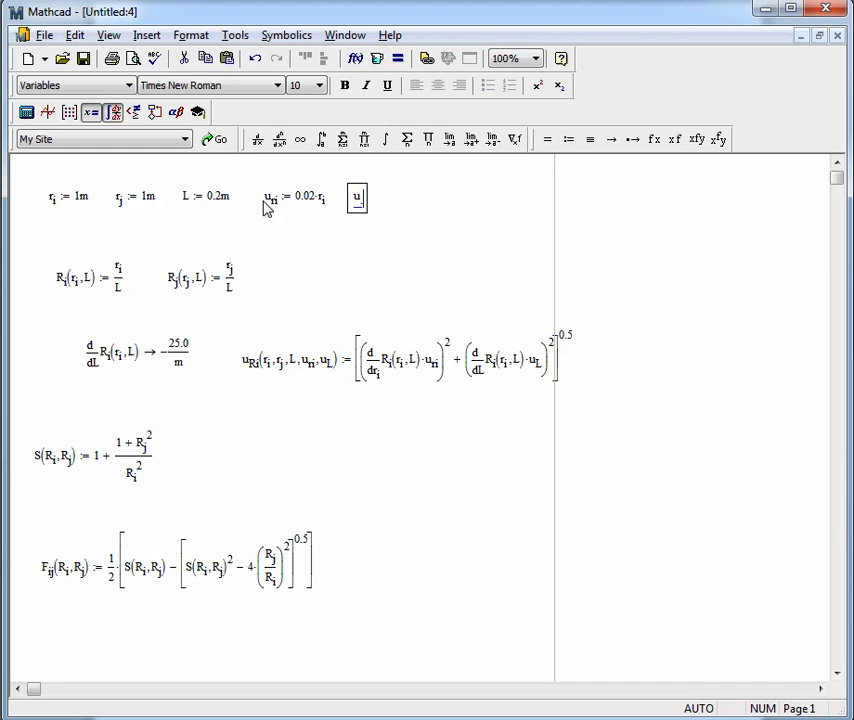
pyautogui.write('.rj:0.02')
pyautogui.write('*r.j')
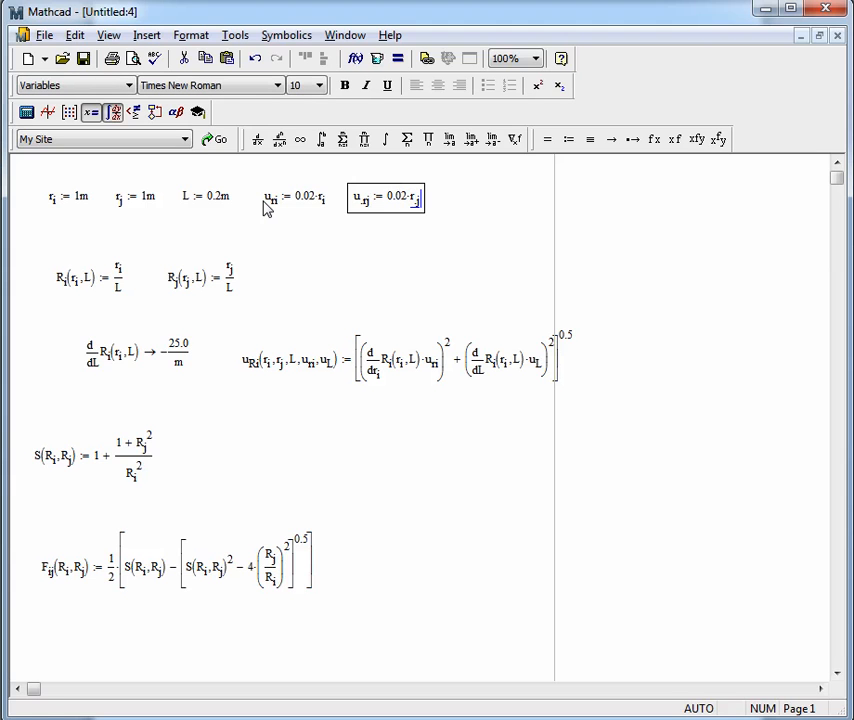
pyautogui.press('Return')
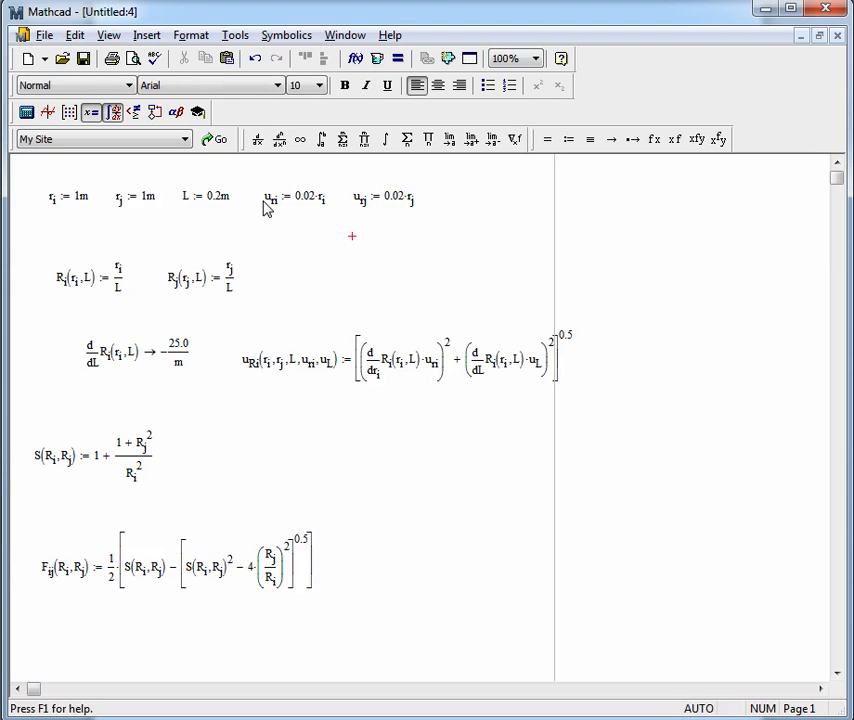
# Step: Define the length uncertainty u.L as 0.05·L beside the u.rj definition
pyautogui.click(420, 206)
pyautogui.write('u.L')
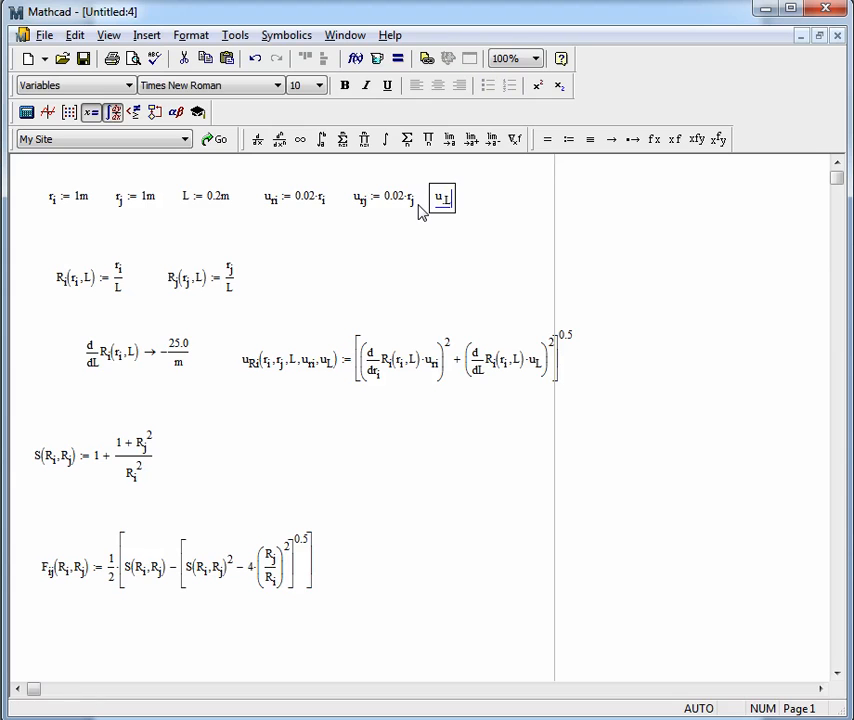
pyautogui.write(':=')
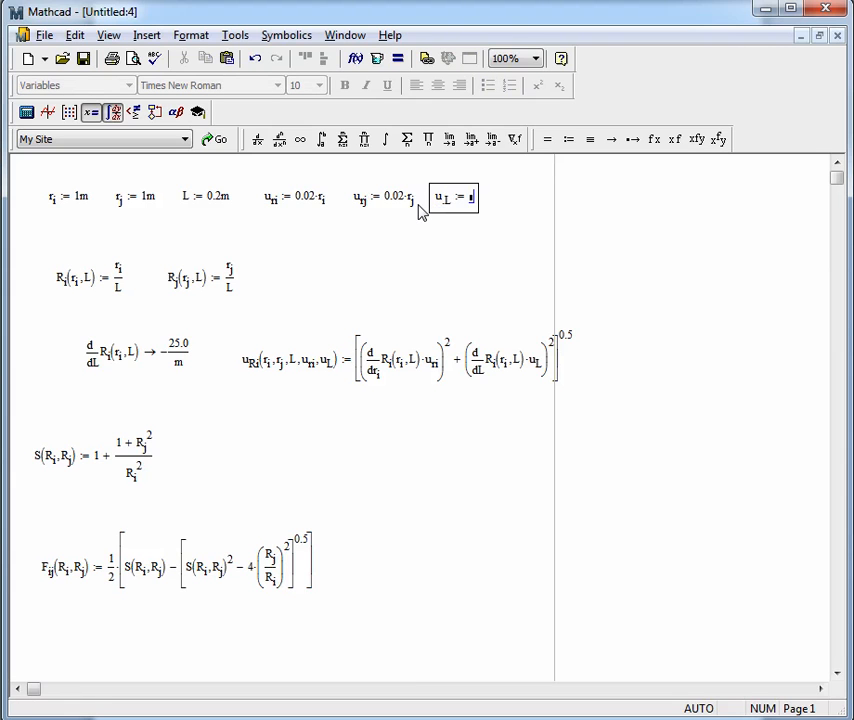
pyautogui.write('0.05')
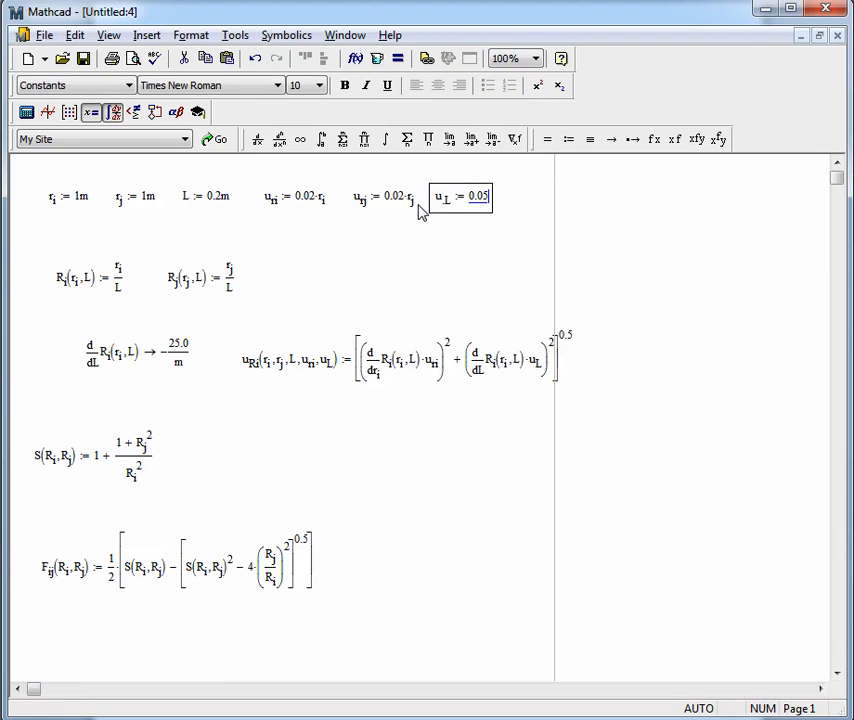
pyautogui.write('*L')
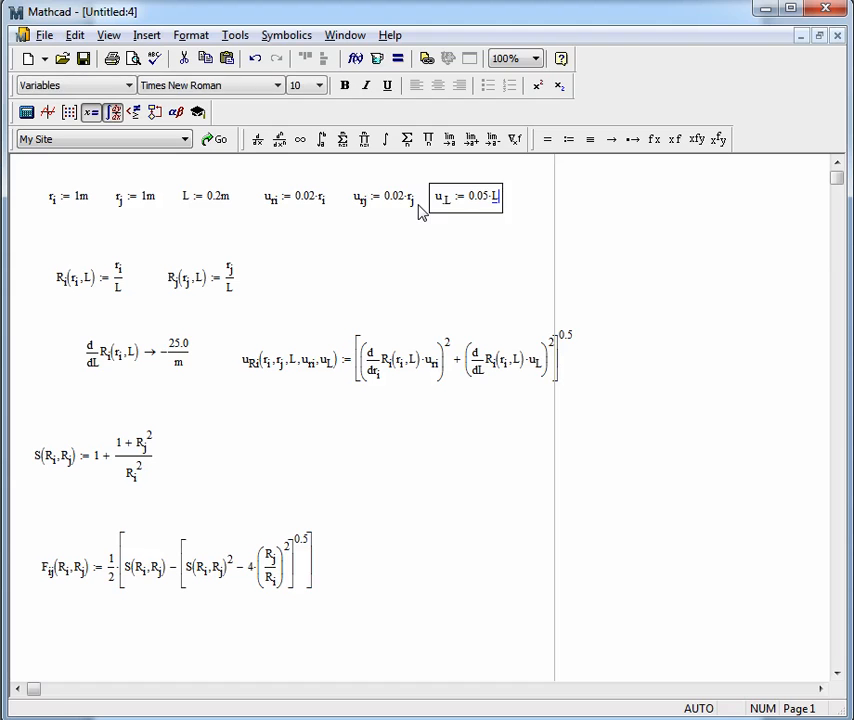
pyautogui.press('Return')
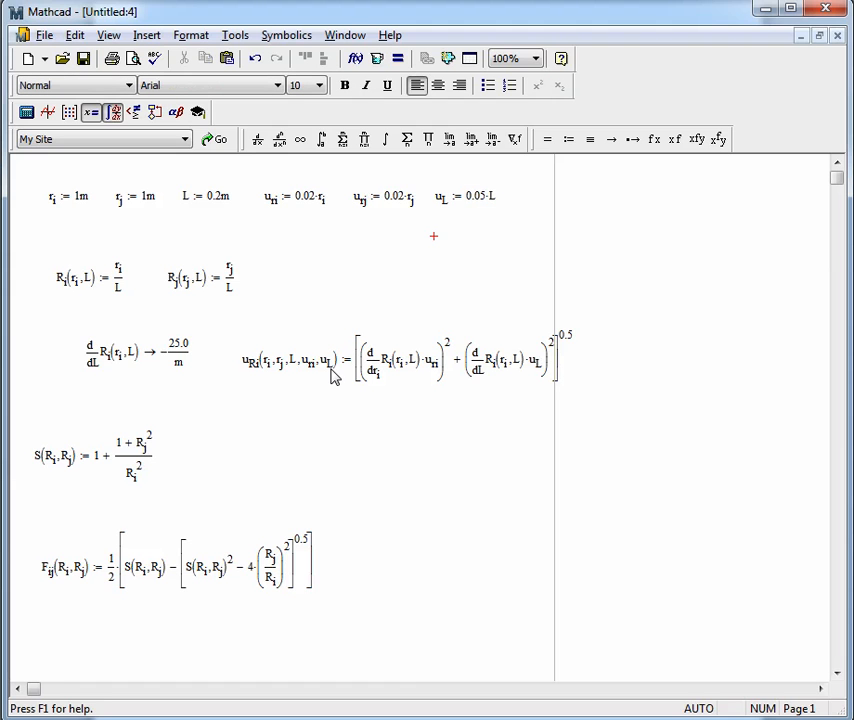
# Step: Remove the whole argument list from the u.Ri definition so it is a plain variable
pyautogui.moveTo(333, 370); pyautogui.dragTo(279, 370)
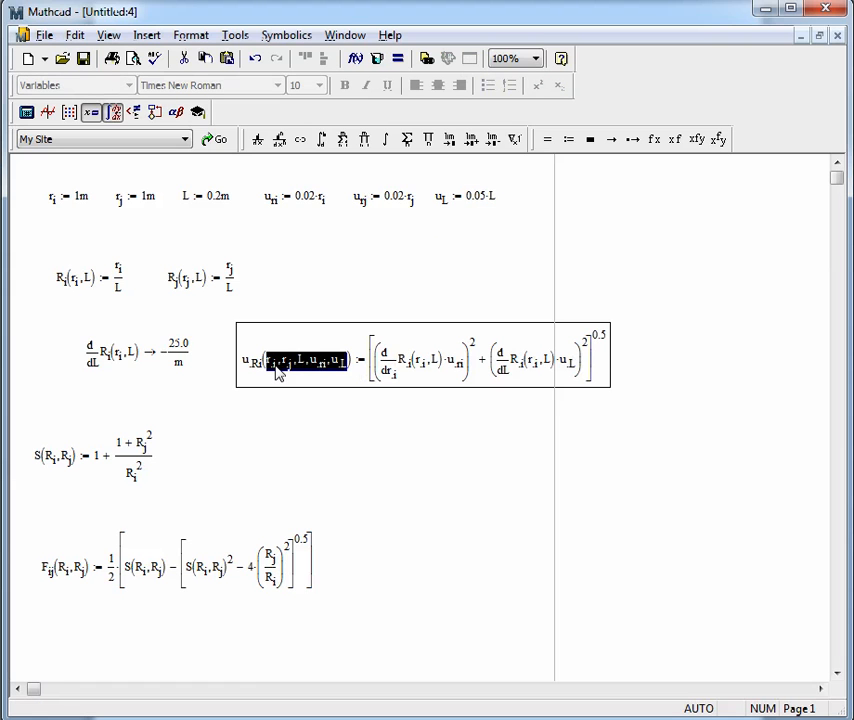
pyautogui.press('BackSpace')
pyautogui.press('BackSpace')
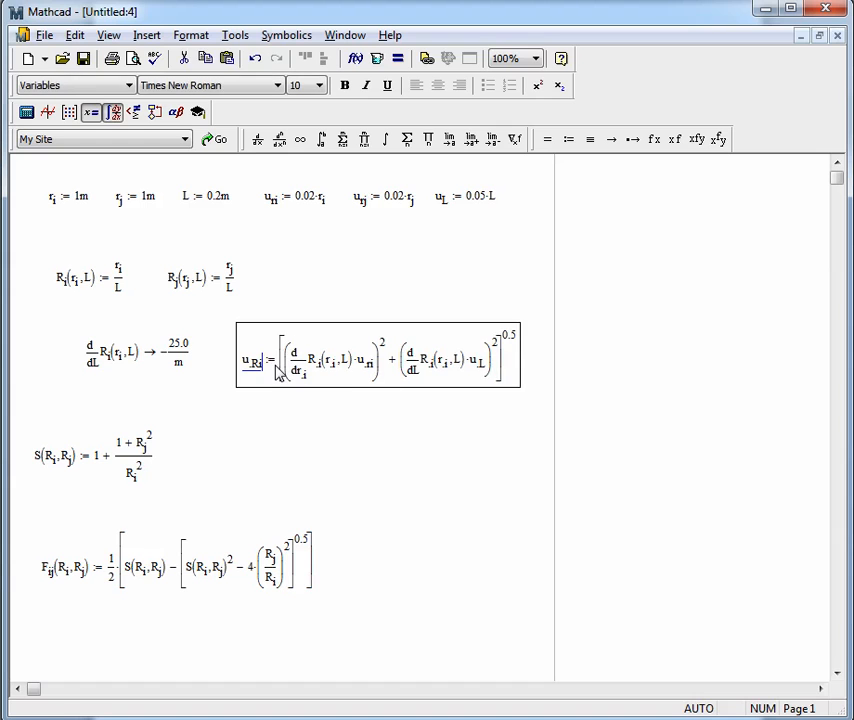
pyautogui.press('Return')
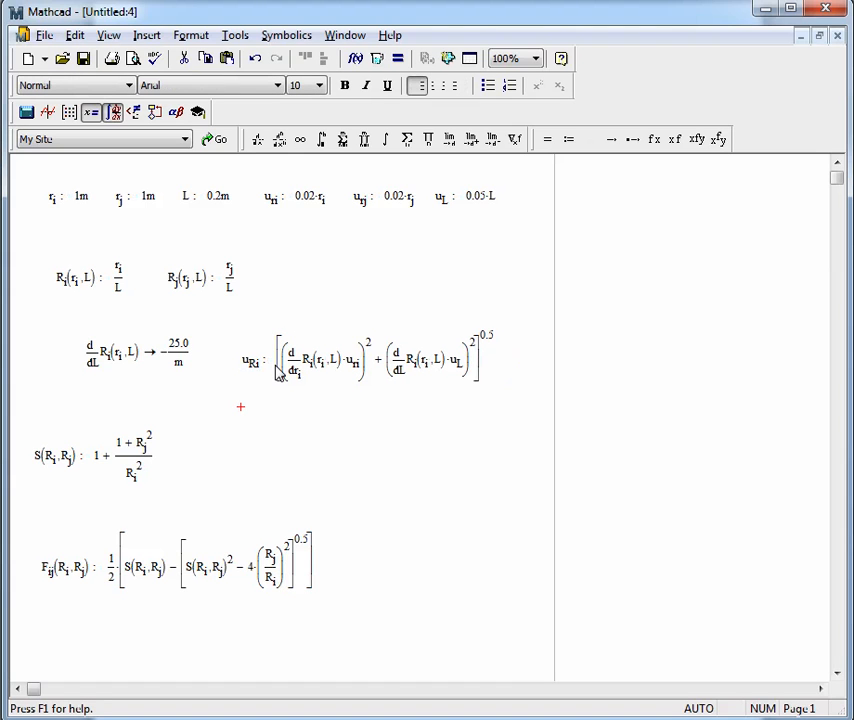
# Step: Evaluate the u.Ri expression numerically at the end of its definition
pyautogui.click(335, 373)
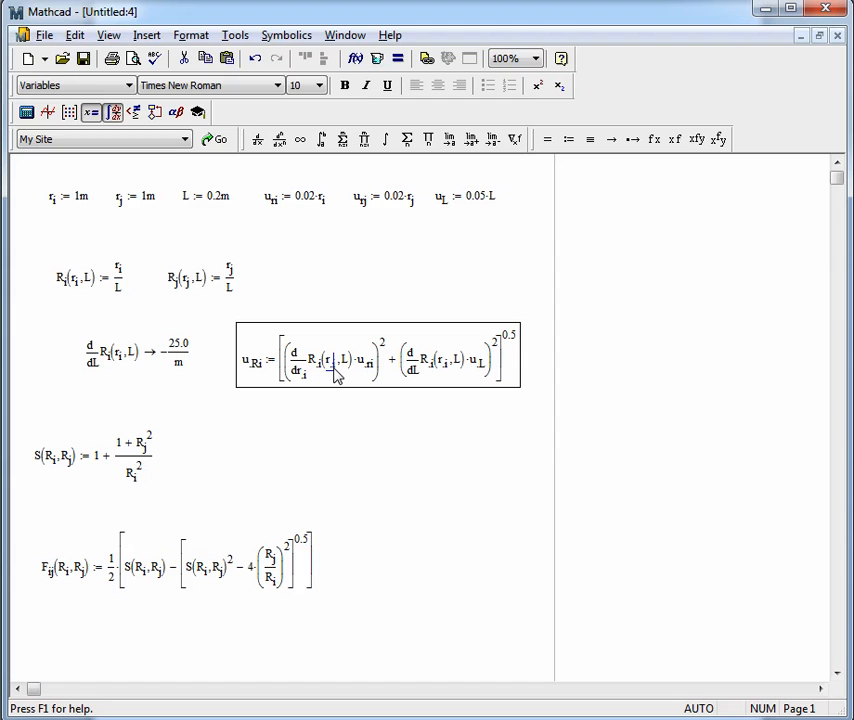
pyautogui.write('= 0.269')
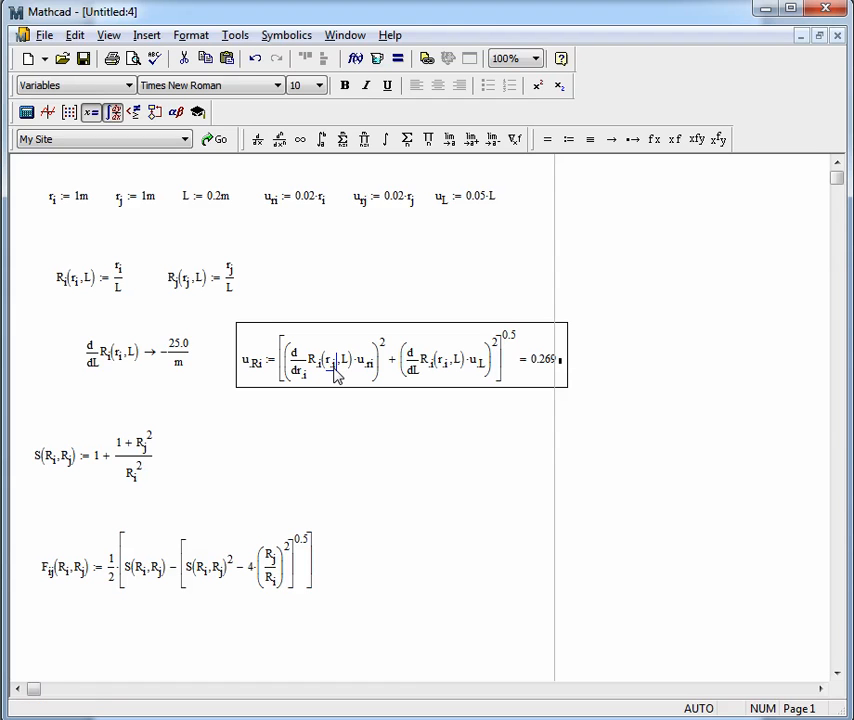
pyautogui.click(366, 406)
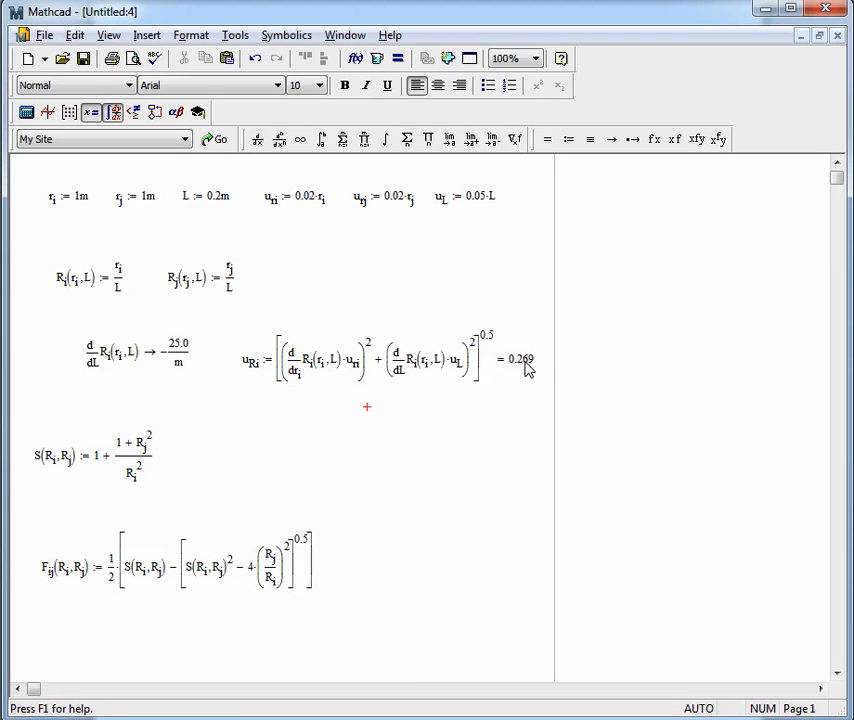
# Step: Insert blank lines above the S function to make room below the derivative expression
pyautogui.scroll(-1, 108, 460)
pyautogui.click(64, 401)
pyautogui.press('Return')
pyautogui.press('Return')
pyautogui.press('Return')
pyautogui.press('Return')
pyautogui.press('Return')
pyautogui.press('Return')
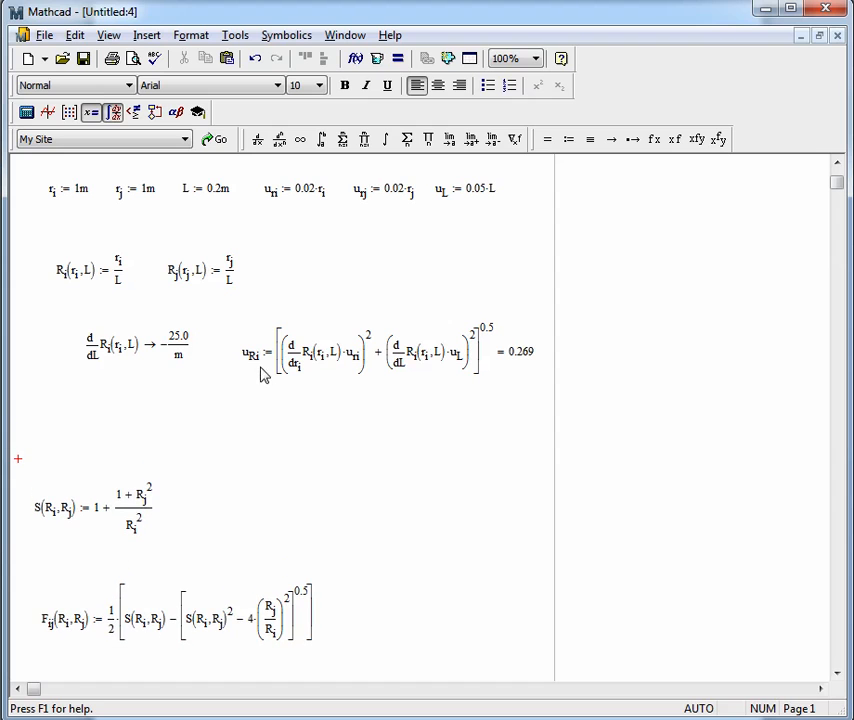
# Step: Evaluate R.i(r.i,L) numerically below the derivative expression
pyautogui.click(77, 400)
pyautogui.write('R')
pyautogui.write('.i(r.i')
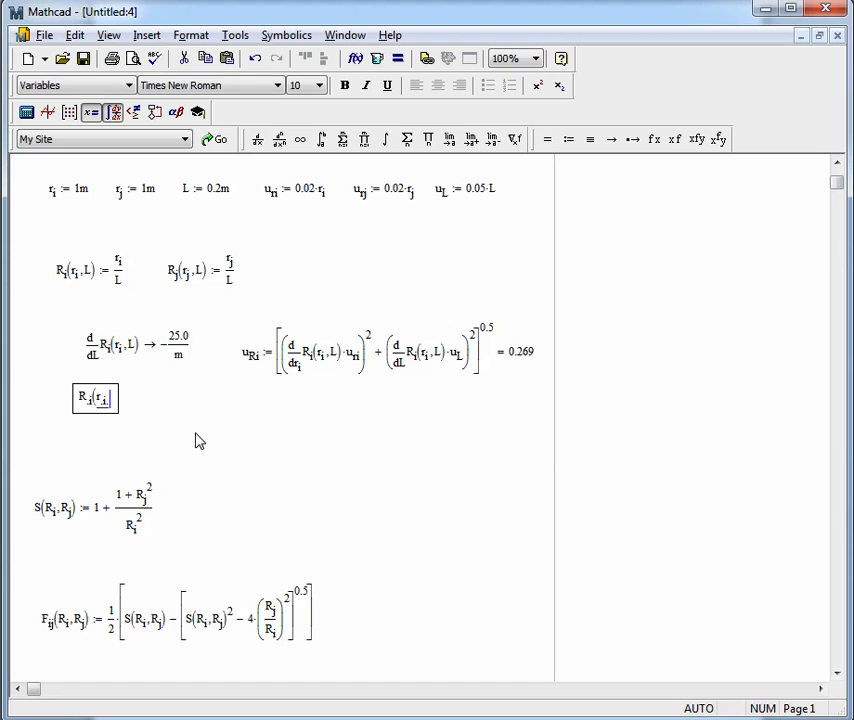
pyautogui.write(',L')
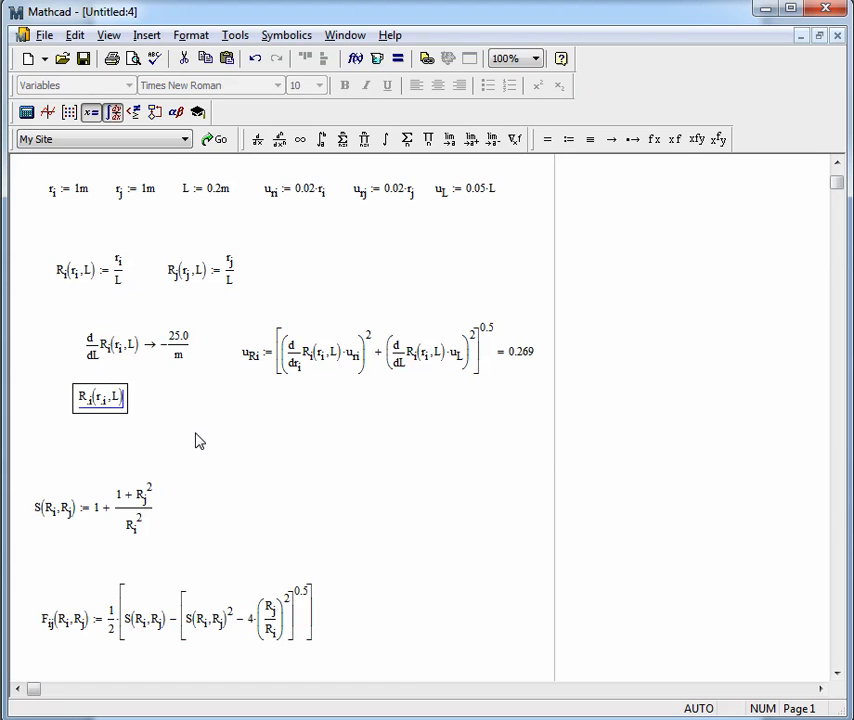
pyautogui.write('= 5')
pyautogui.click(168, 408)
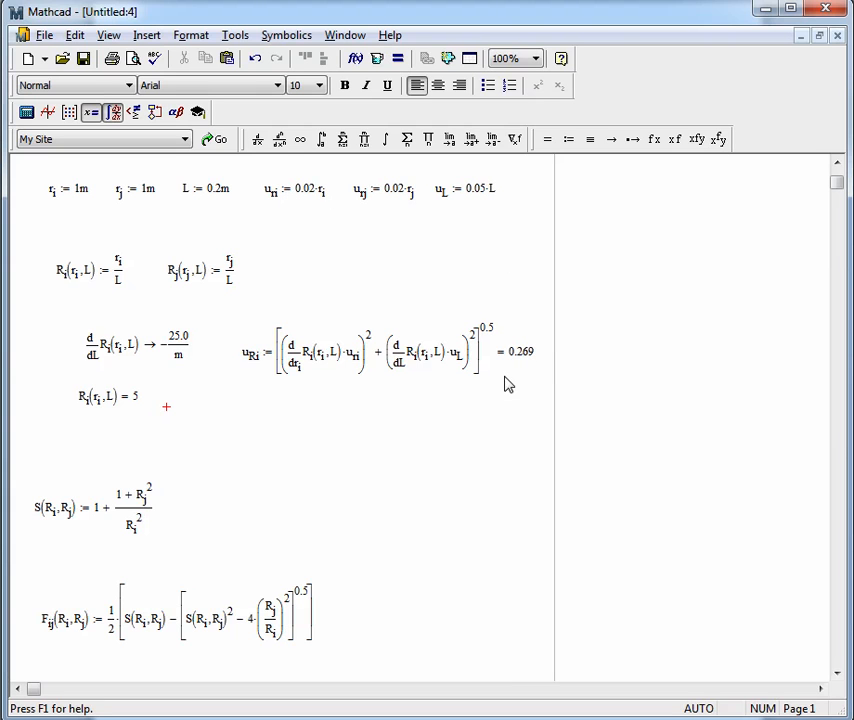
# Step: Evaluate the relative uncertainty u.Ri/R.i(r.i,L) numerically below the u.Ri definition
pyautogui.click(226, 436)
pyautogui.write('u')
pyautogui.write('R')
pyautogui.write('i/R')
pyautogui.write('.i(r.i')
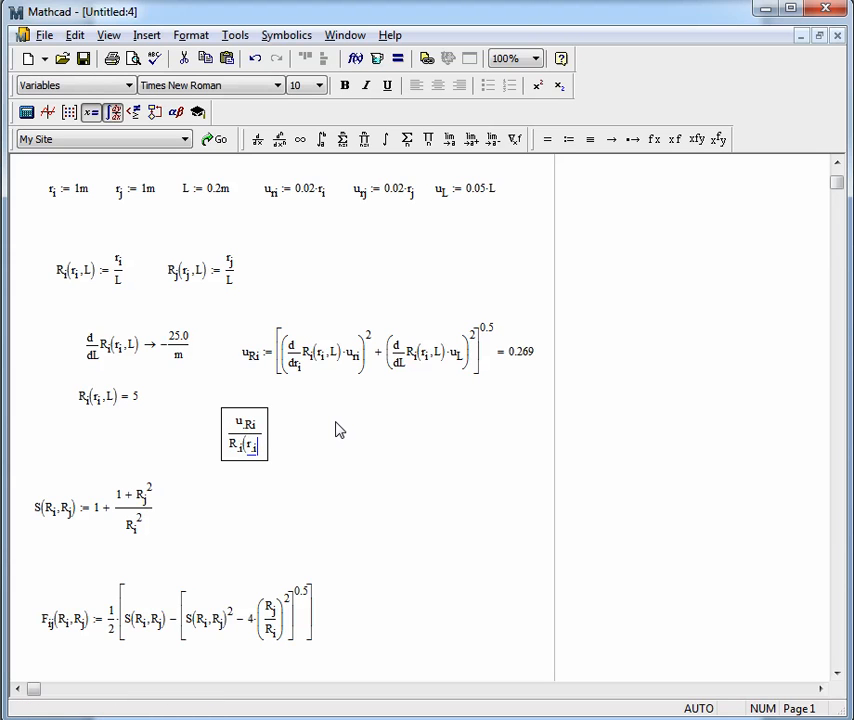
pyautogui.write(',L')
pyautogui.write('= 0.054')
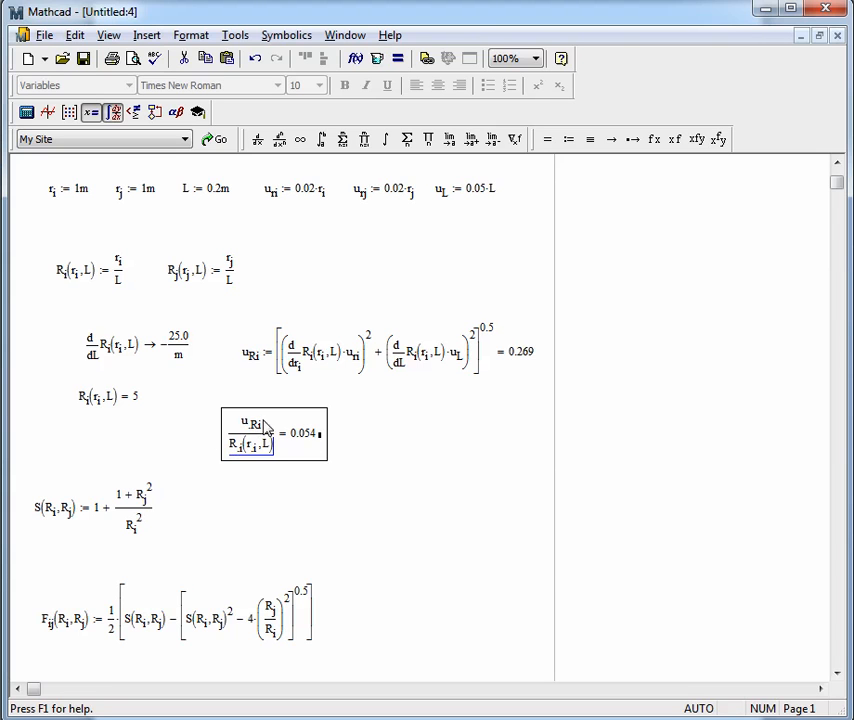
# Step: Insert blank lines above the S function and define u.Ri there as 0.05·Ri
pyautogui.scroll(-1, 326, 390)
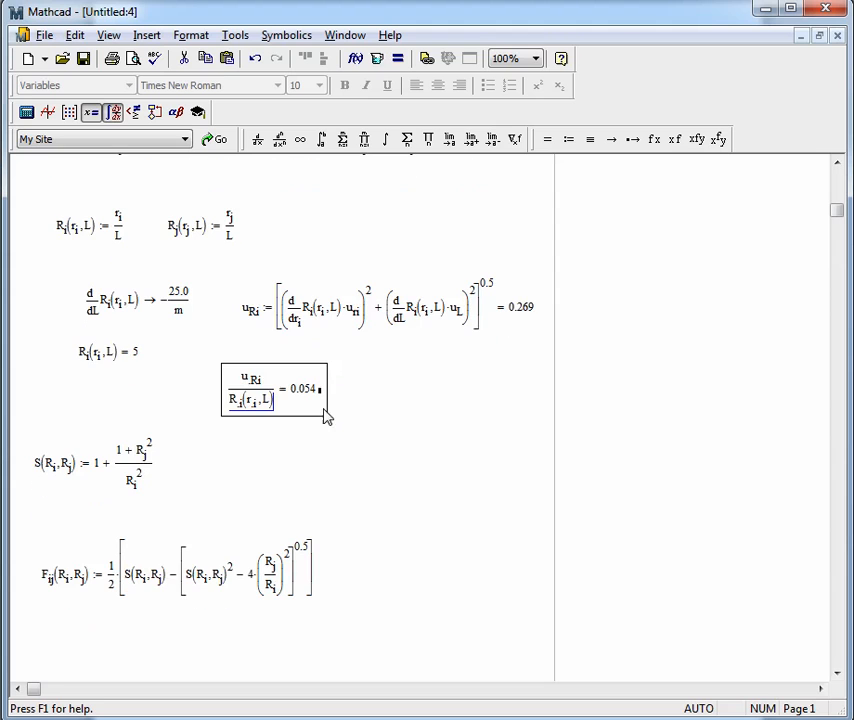
pyautogui.click(41, 409)
pyautogui.press('Return')
pyautogui.press('Return')
pyautogui.press('Return')
pyautogui.press('Return')
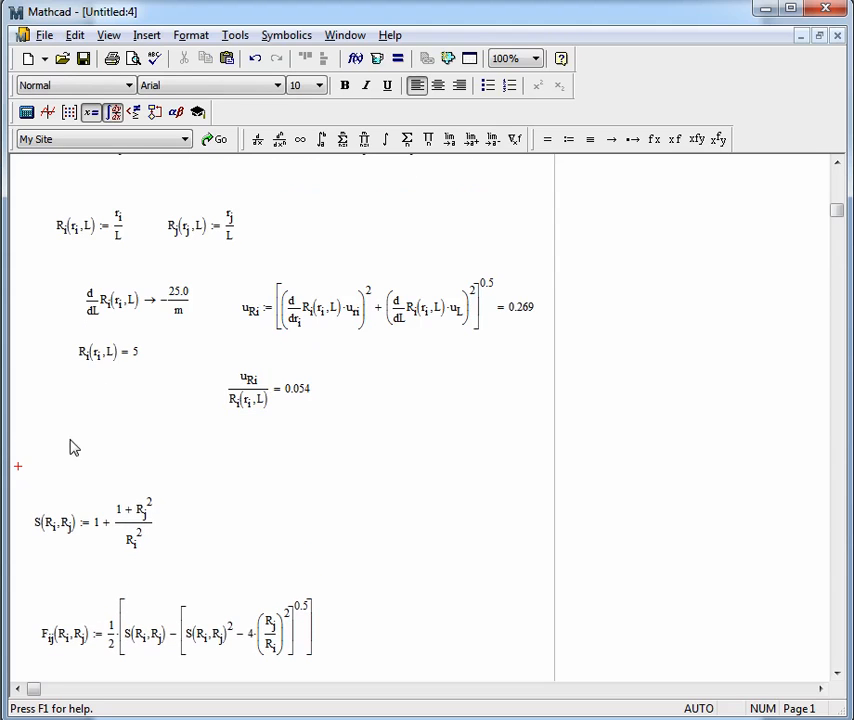
pyautogui.click(36, 452)
pyautogui.write('u.R')
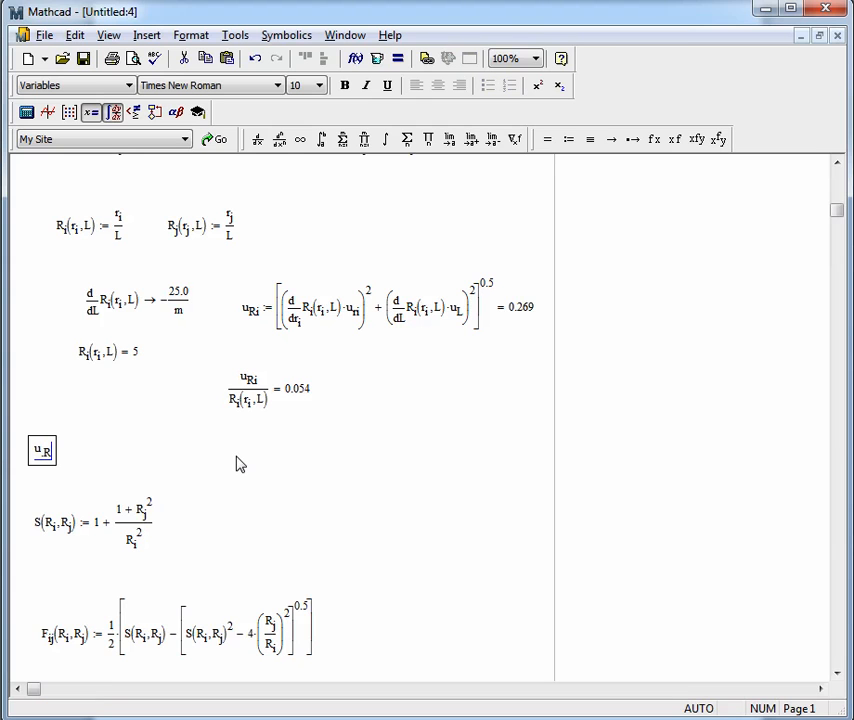
pyautogui.write('i:=')
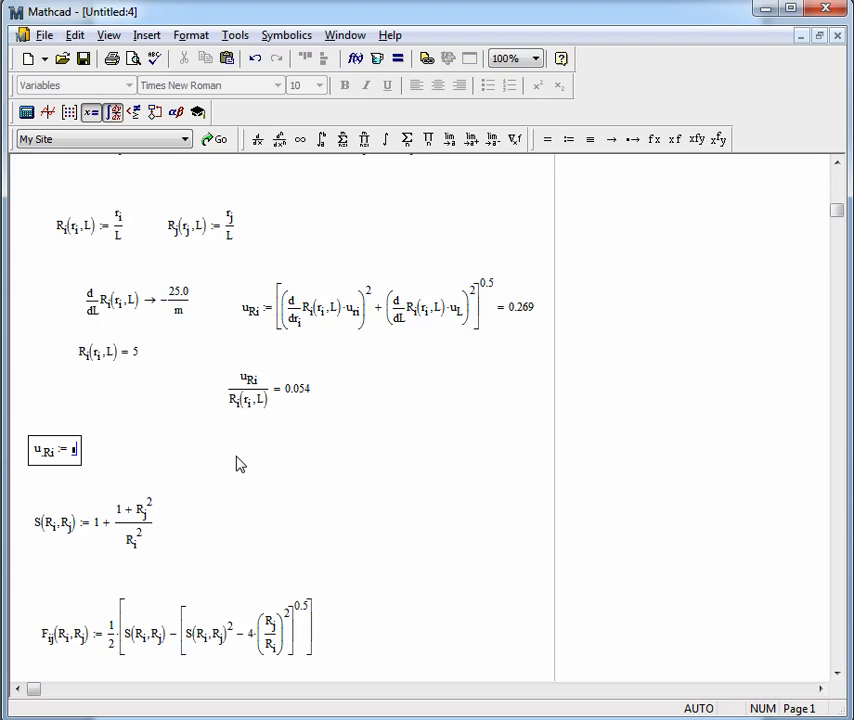
pyautogui.write('0.05*R')
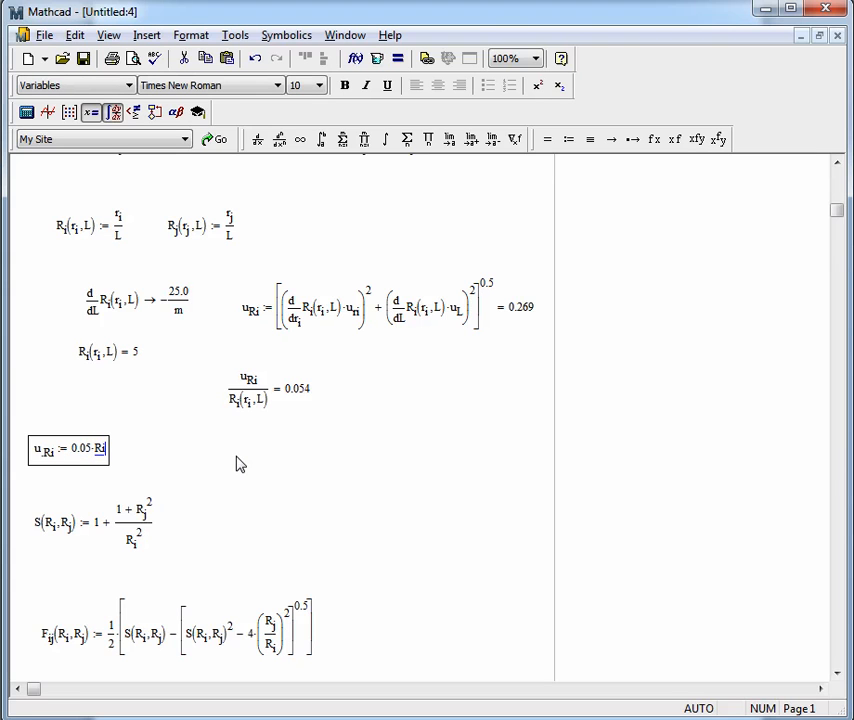
pyautogui.write('i')
pyautogui.press('Return')
# Step: Make room above the new u.Ri definition and define R.i as 5 and R.j as 5 side by side
pyautogui.click(50, 430)
pyautogui.press('Return')
pyautogui.press('Return')
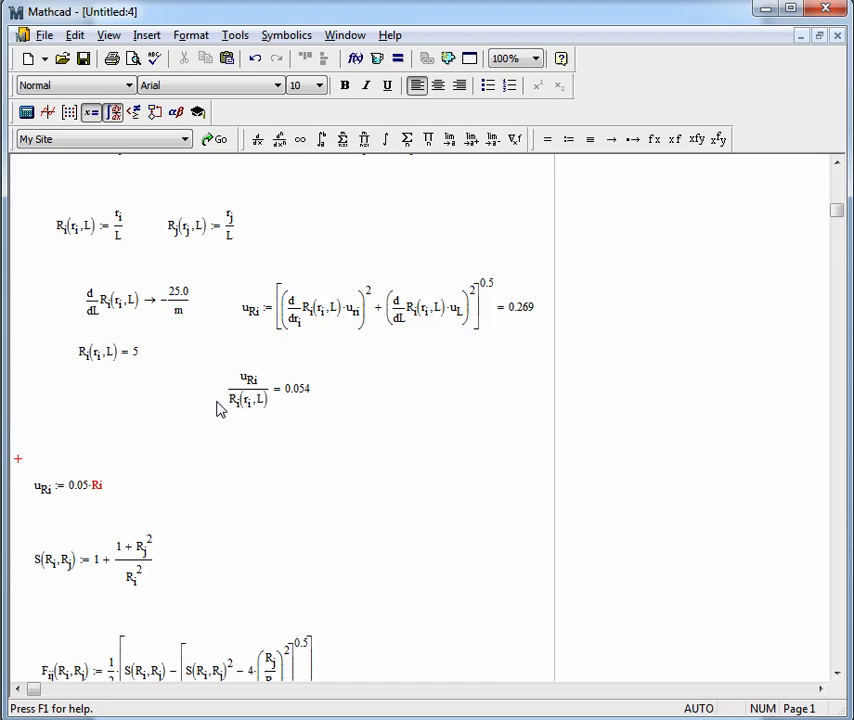
pyautogui.write('R.i:')
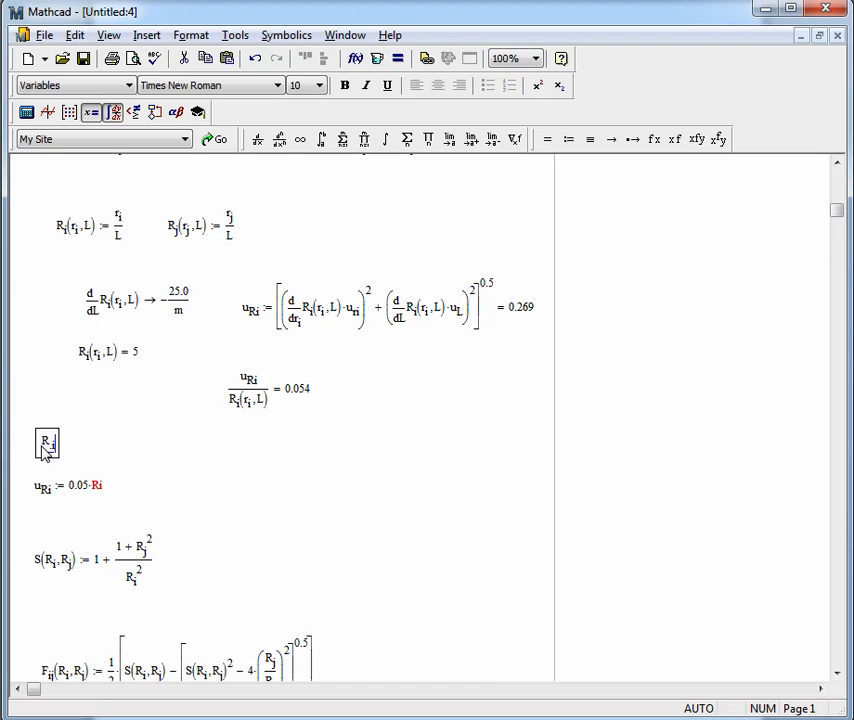
pyautogui.write('5')
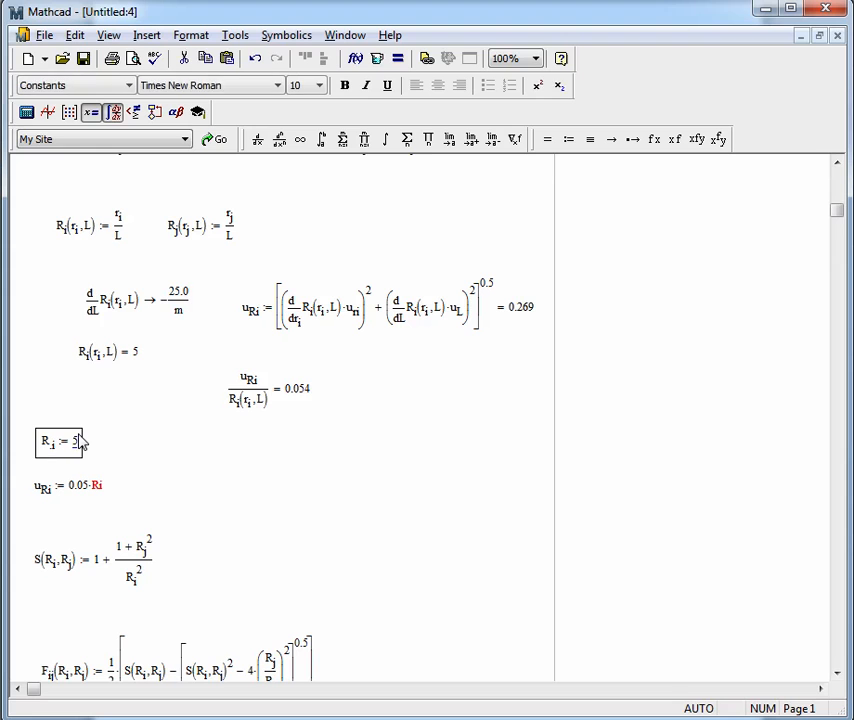
pyautogui.click(80, 440)
pyautogui.write('R.j:')
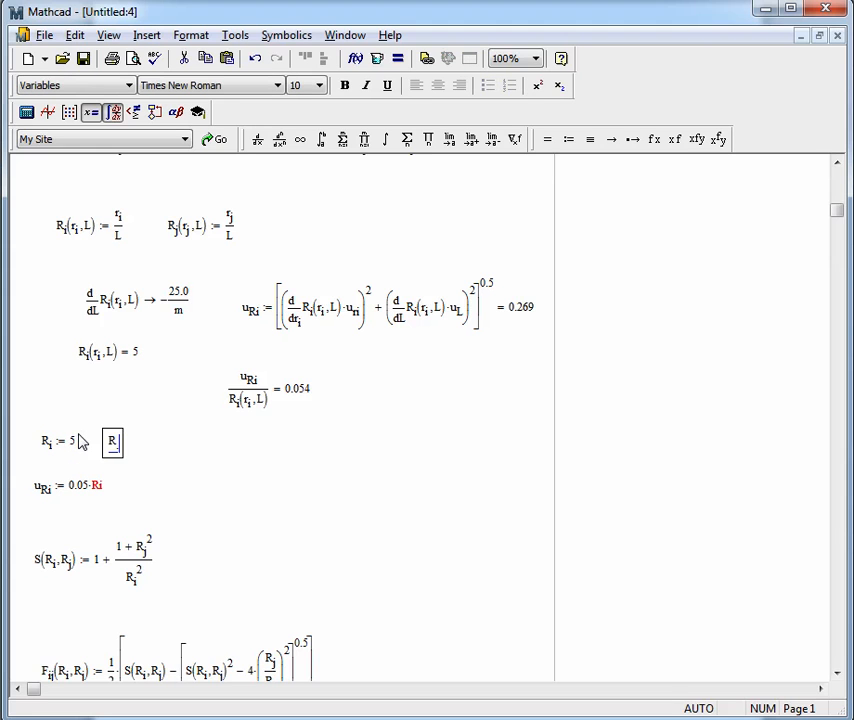
pyautogui.write('5')
pyautogui.press('Return')
# Step: Correct the undefined Ri in the u.Ri definition to the subscripted variable R.i
pyautogui.write('.i')
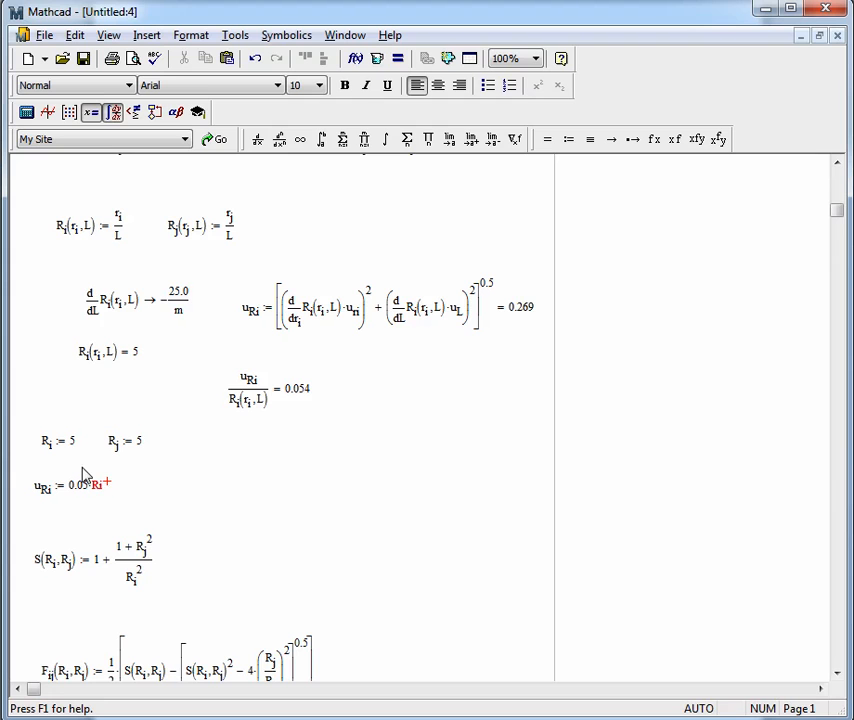
pyautogui.click(105, 493)
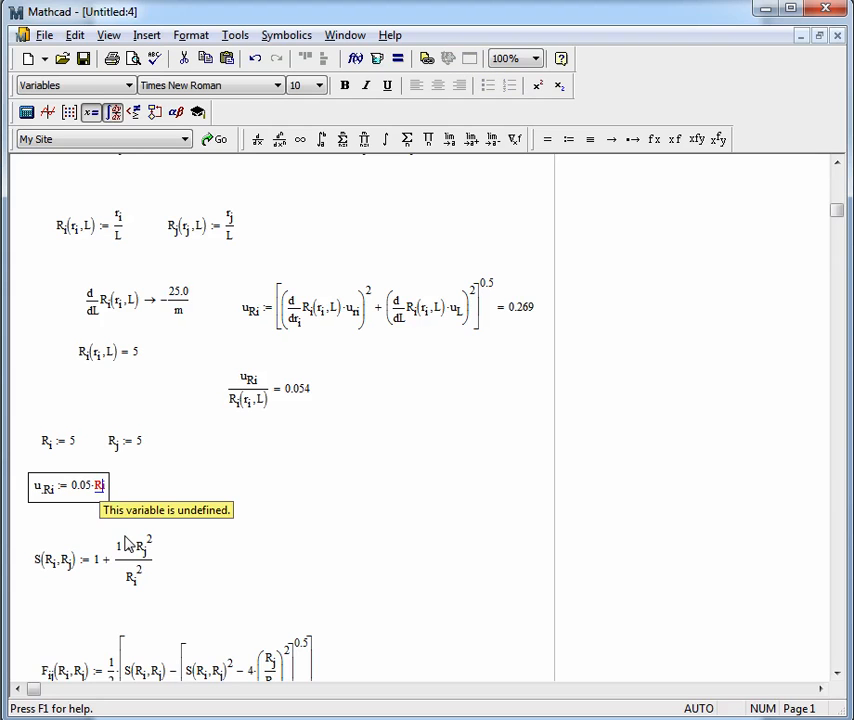
pyautogui.click(158, 515)
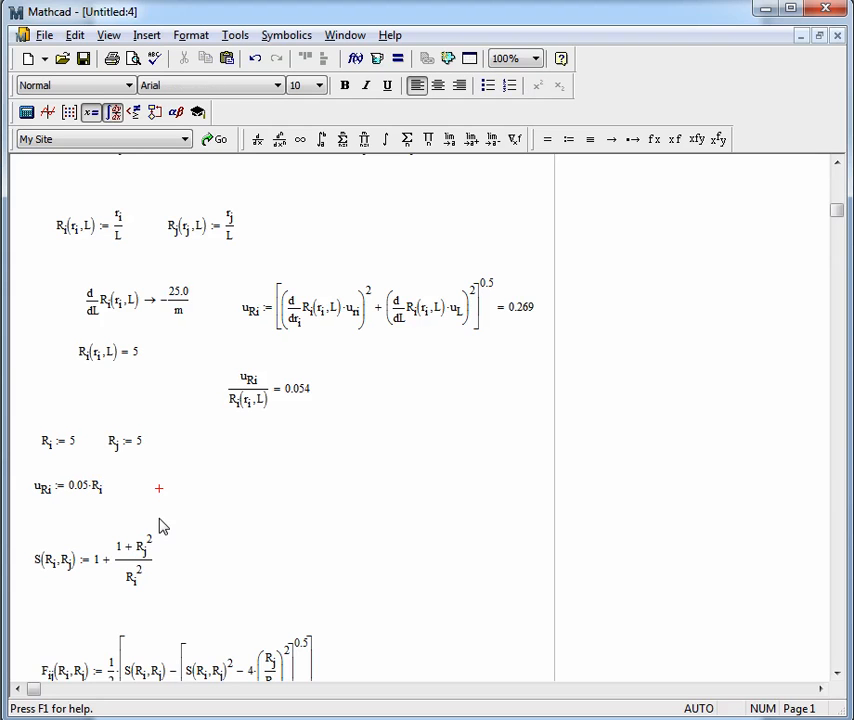
pyautogui.moveTo(166, 429); pyautogui.dragTo(34, 494)
pyautogui.click(172, 432)
pyautogui.scroll(2, 172, 432)
pyautogui.moveTo(478, 452); pyautogui.dragTo(59, 288)
pyautogui.press('Delete')
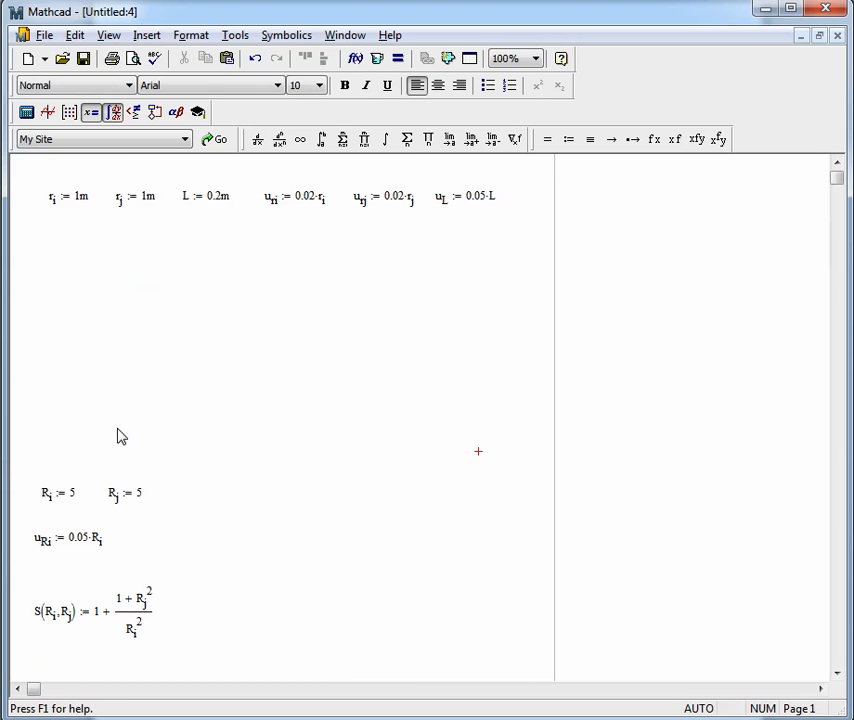
pyautogui.hotkey('ctrl', 'z')
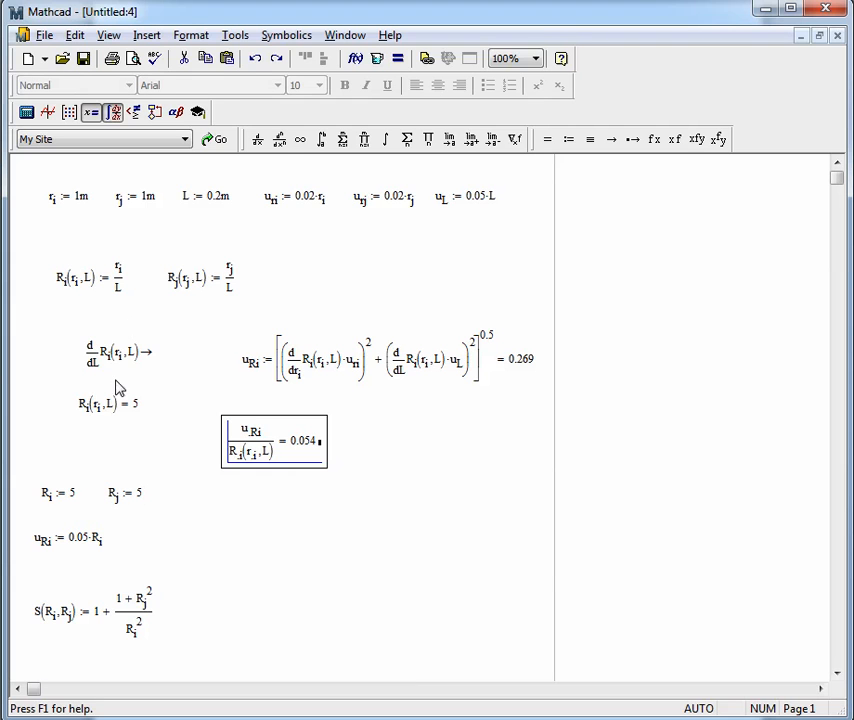
pyautogui.click(84, 466)
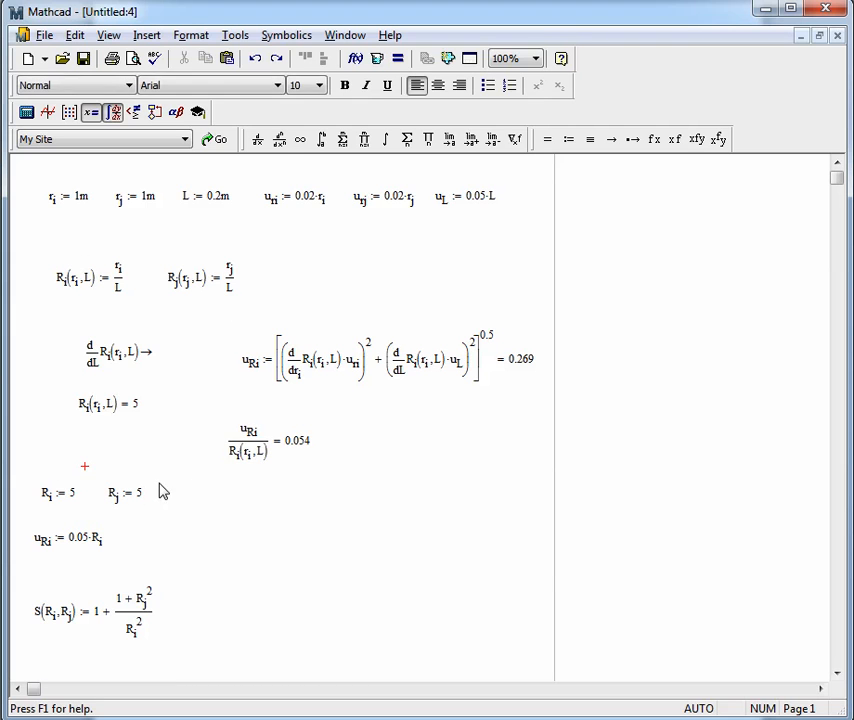
# Step: Define u.Rj equal to u.Ri beside the u.Ri := 0.05·R.i definition and evaluate it inline
pyautogui.click(133, 545)
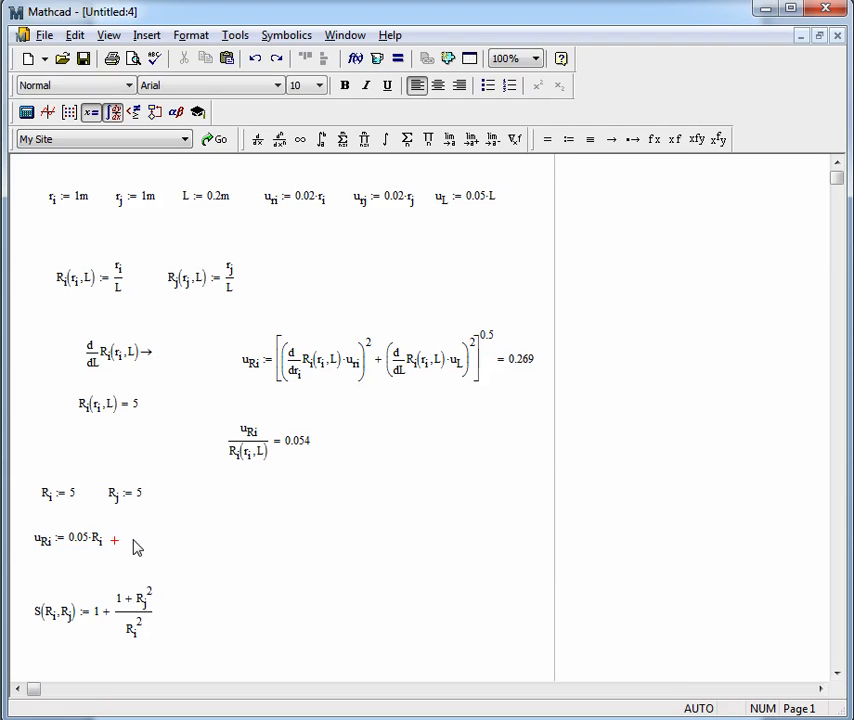
pyautogui.write('u.Rj:')
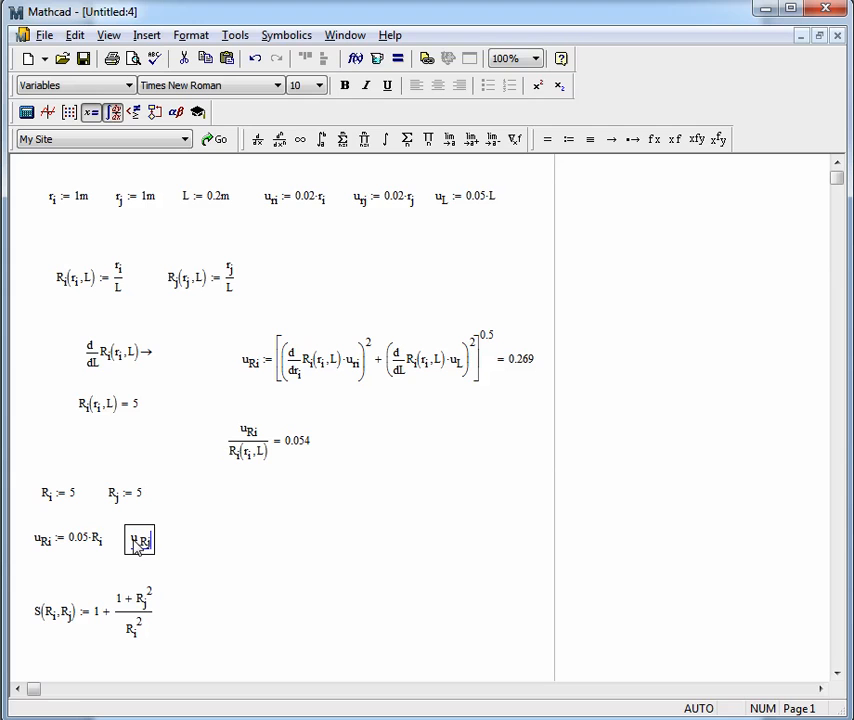
pyautogui.write('R')
pyautogui.press('BackSpace')
pyautogui.write('u.R')
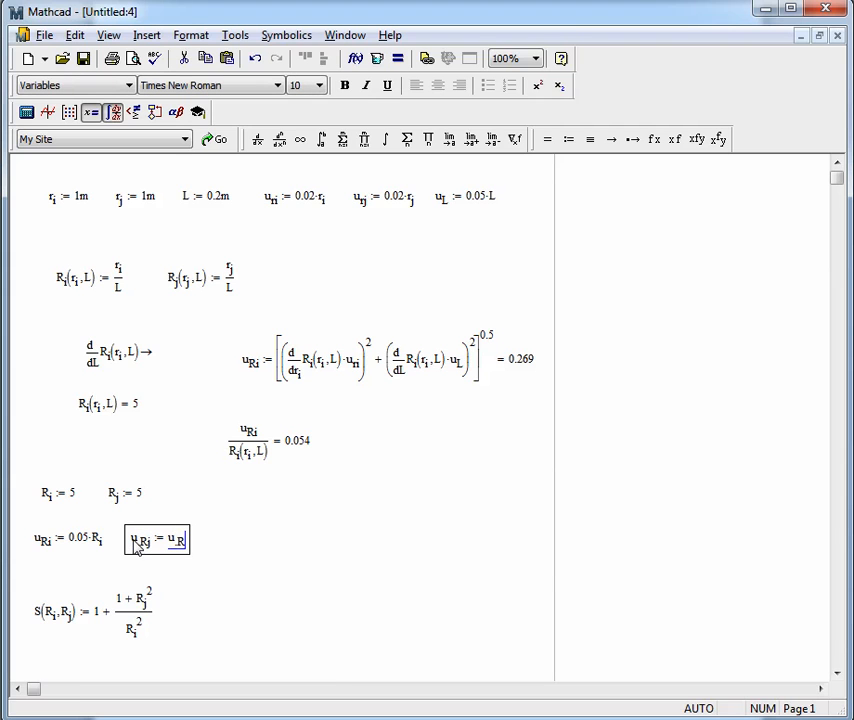
pyautogui.write('i=')
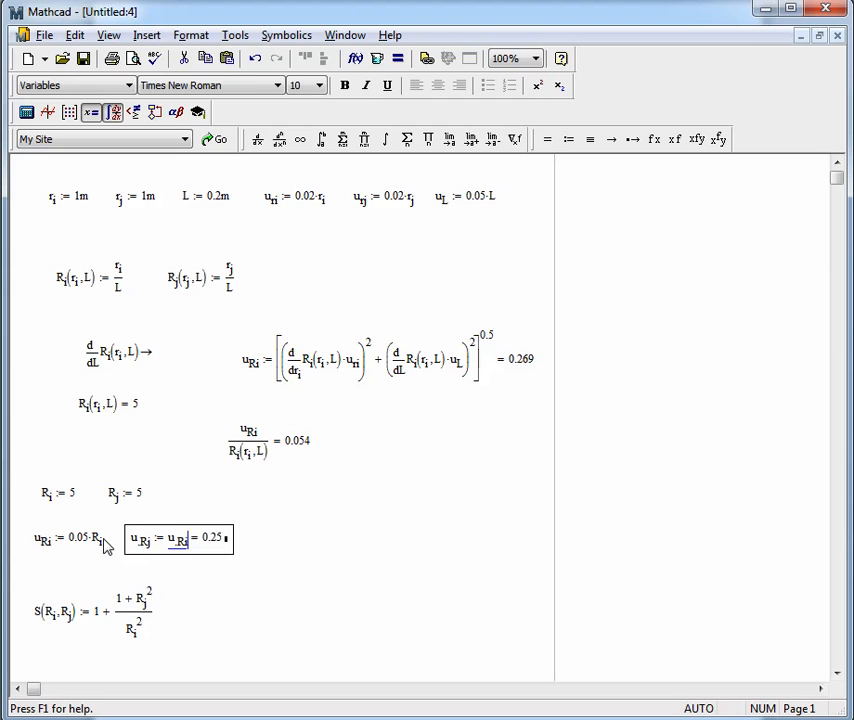
# Step: Evaluate the u.Ri := 0.05·R.i definition inline and move the u.Rj definition clear of its result
pyautogui.click(100, 542)
pyautogui.write('= 0')
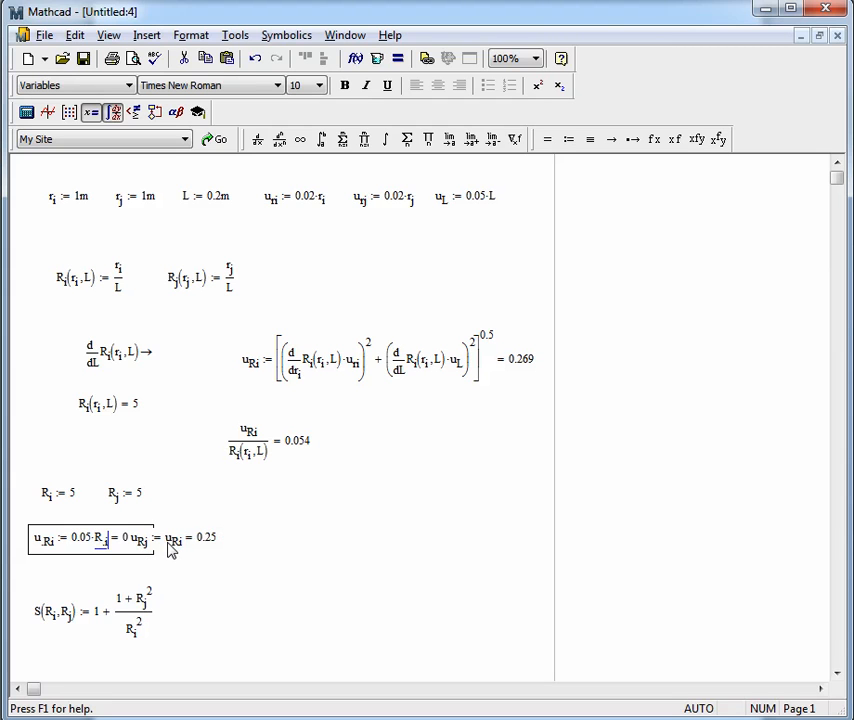
pyautogui.click(190, 548)
pyautogui.moveTo(195, 552); pyautogui.dragTo(246, 566)
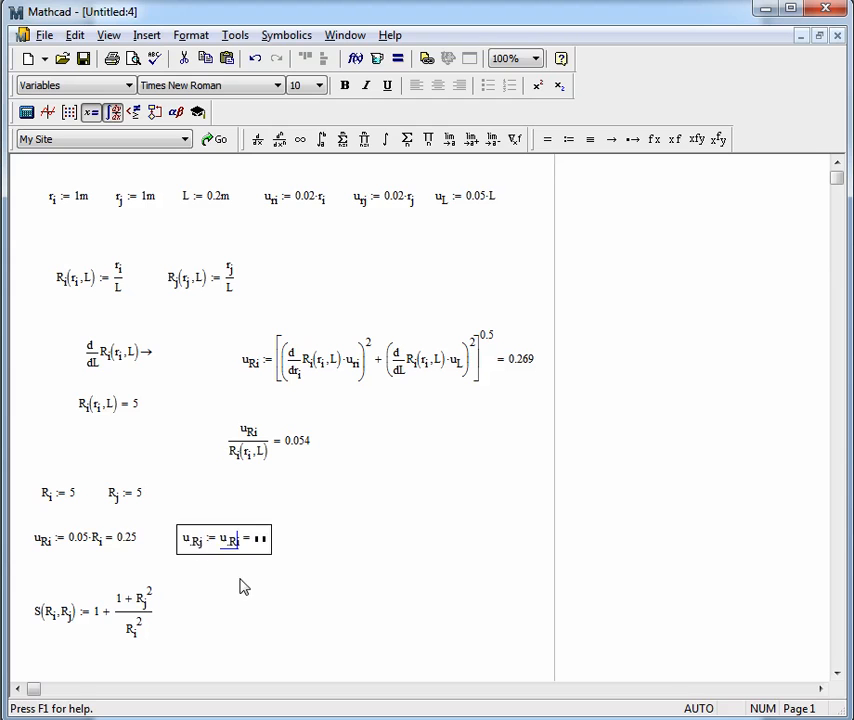
pyautogui.click(233, 577)
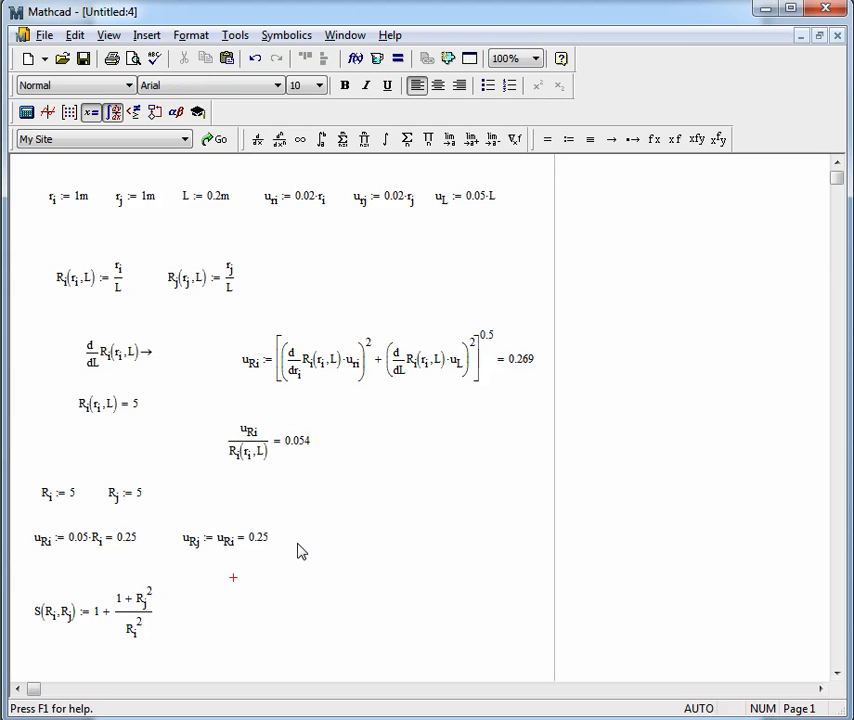
# Step: Tighten the spacing between the S and F.ij function definitions by removing the surplus blank lines
pyautogui.click(292, 540)
pyautogui.scroll(-3, 76, 558)
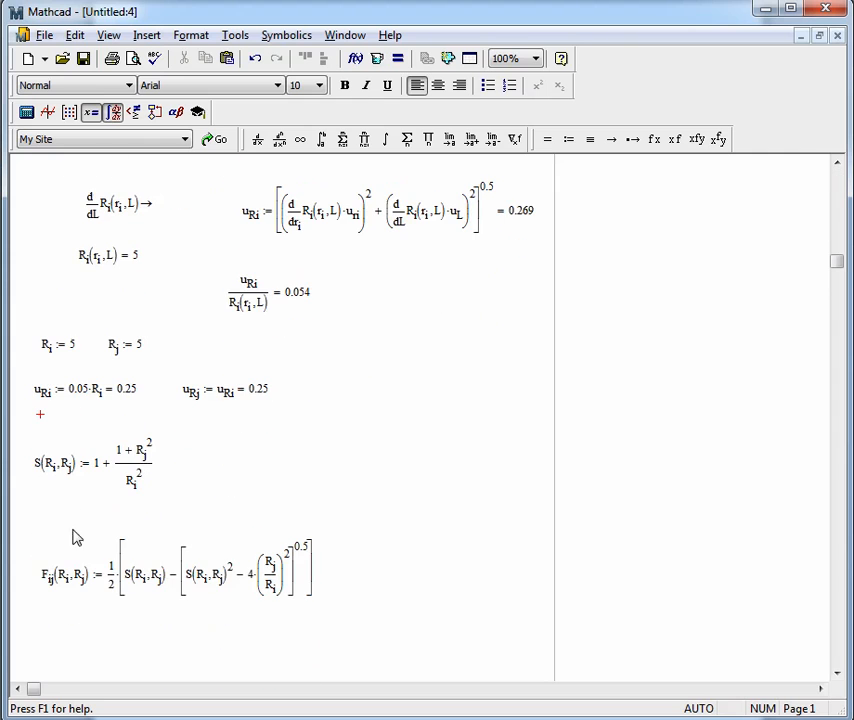
pyautogui.click(66, 528)
pyautogui.press('Return')
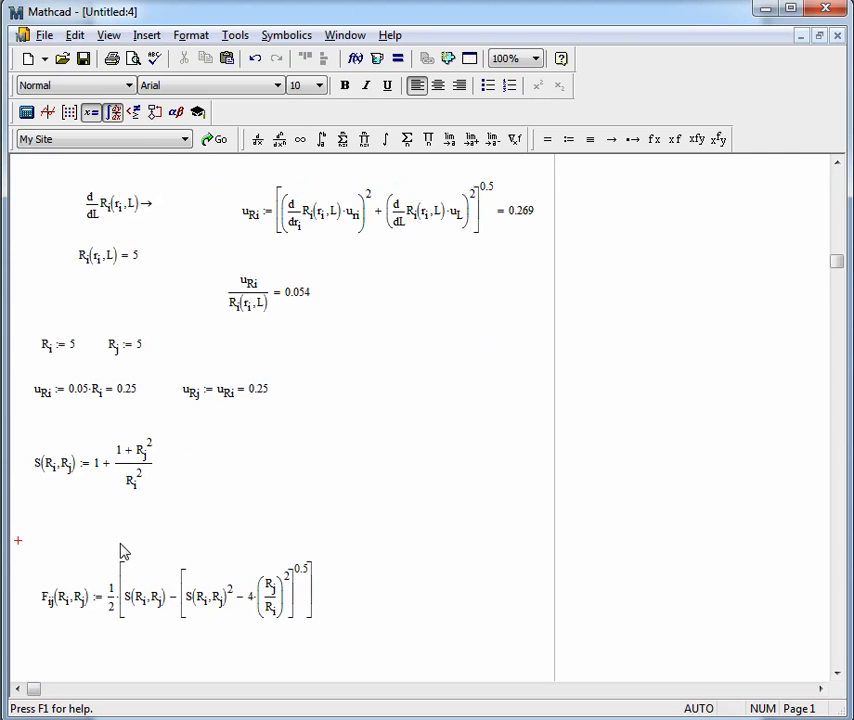
pyautogui.press('BackSpace')
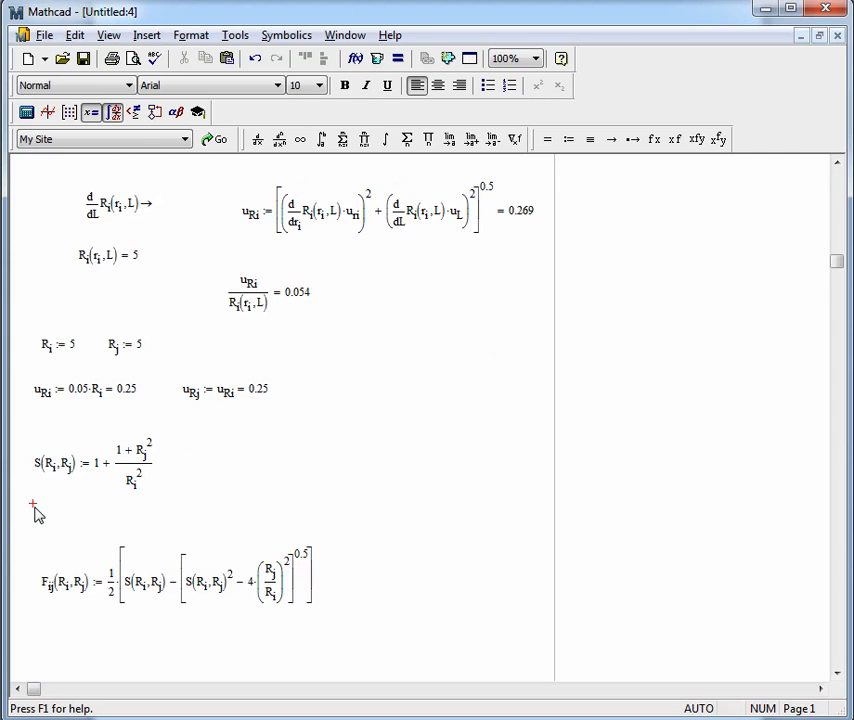
pyautogui.press('BackSpace')
pyautogui.click(22, 490)
pyautogui.press('BackSpace')
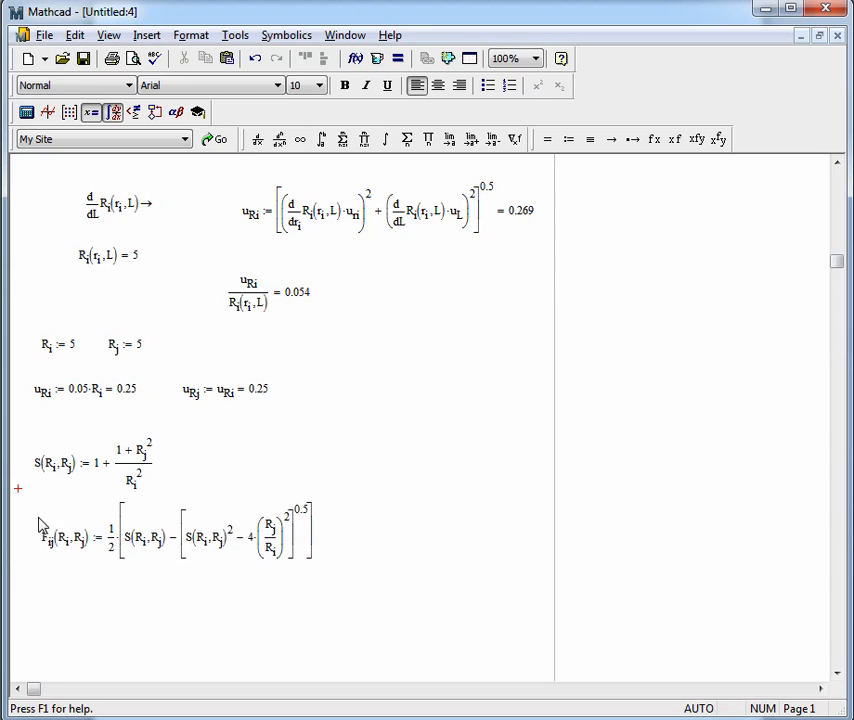
pyautogui.press('BackSpace')
pyautogui.press('Return')
pyautogui.scroll(-3, 55, 575)
# Step: Start a u.Fij definition below F.ij, filling it with a copy of the squared r.i derivative term from the u.Ri formula
pyautogui.click(37, 523)
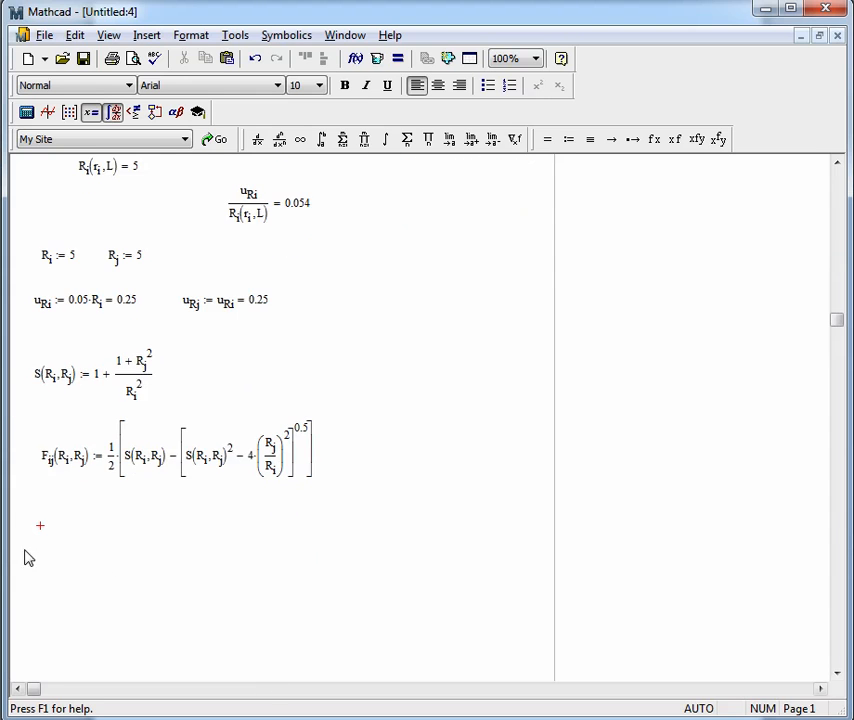
pyautogui.scroll(2, 369, 288)
pyautogui.scroll(1, 369, 288)
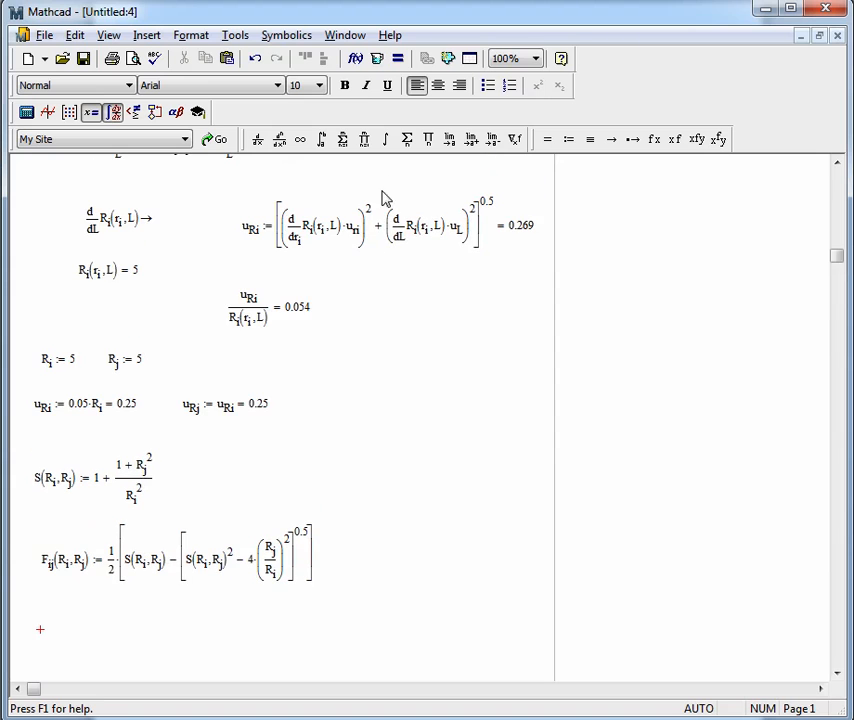
pyautogui.scroll(-1, 415, 238)
pyautogui.scroll(-1, 210, 487)
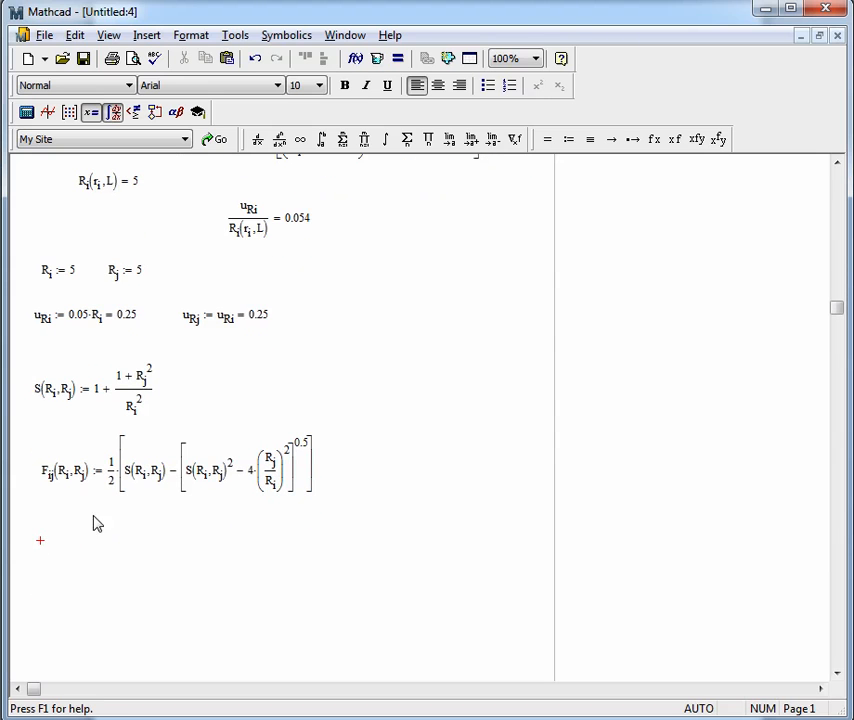
pyautogui.write('u')
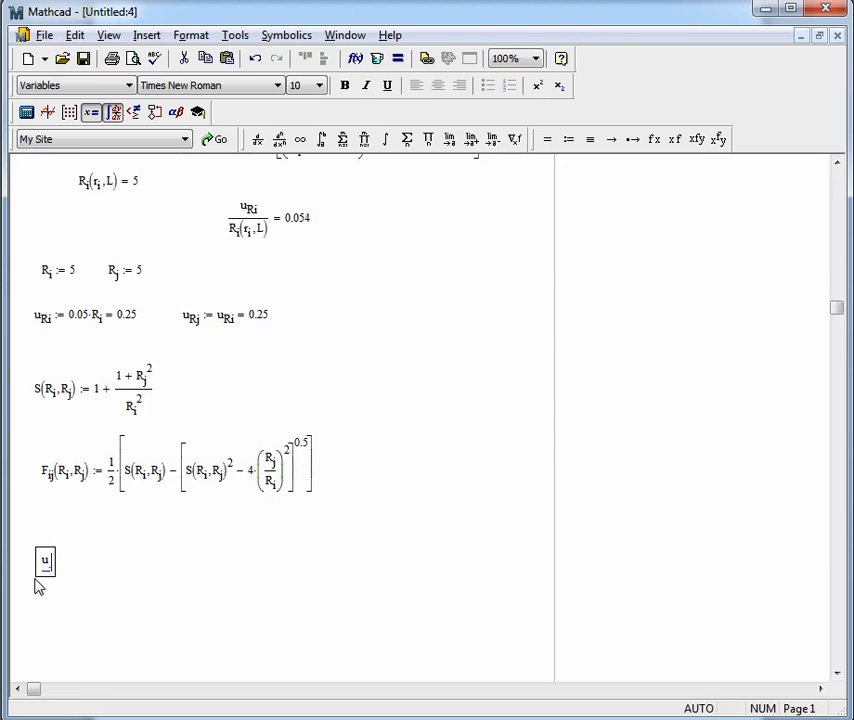
pyautogui.write('.Fij:')
pyautogui.scroll(1, 275, 360)
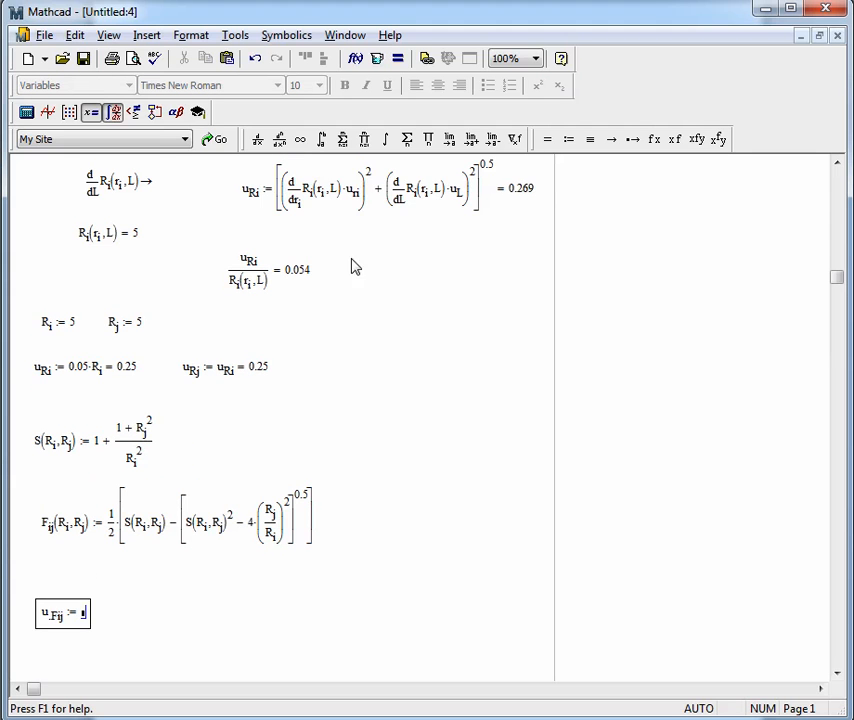
pyautogui.click(372, 188)
pyautogui.click(383, 205)
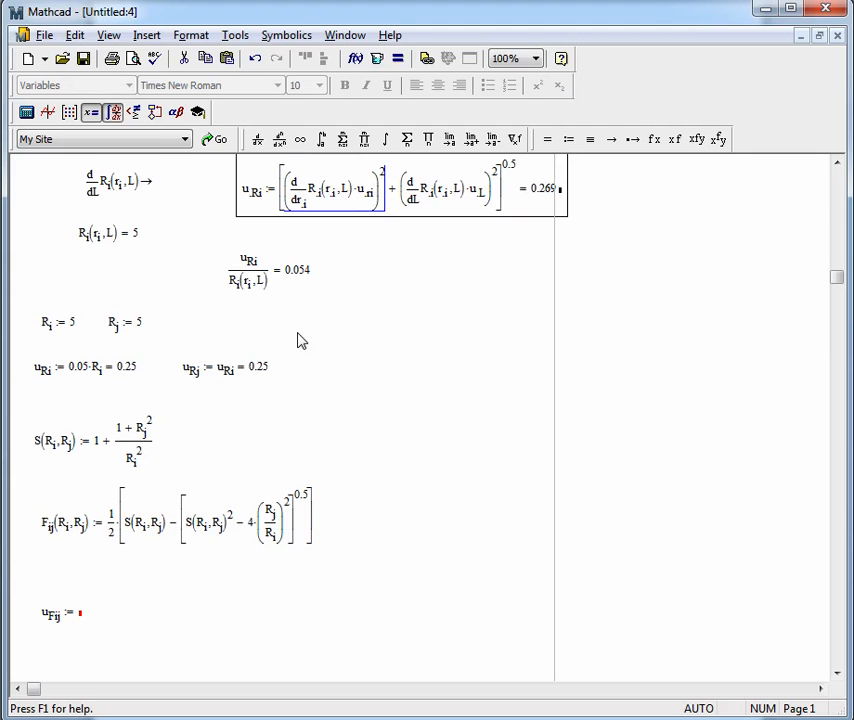
pyautogui.click(82, 614)
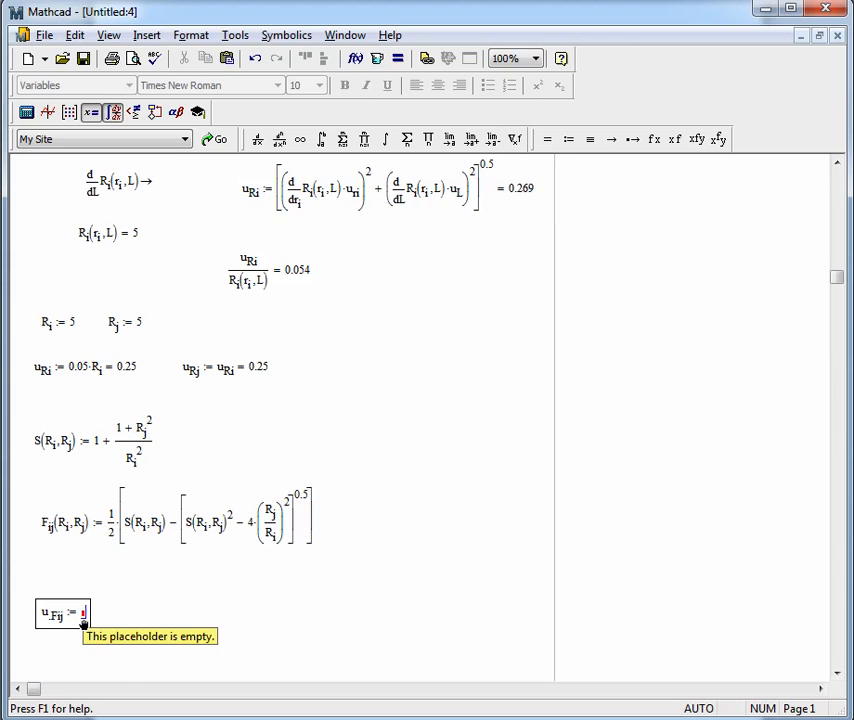
pyautogui.hotkey('ctrl', 'v')
# Step: Change the function inside the copied derivative term of u.Fij to F.ij(R.i,R.j)
pyautogui.doubleClick(111, 613)
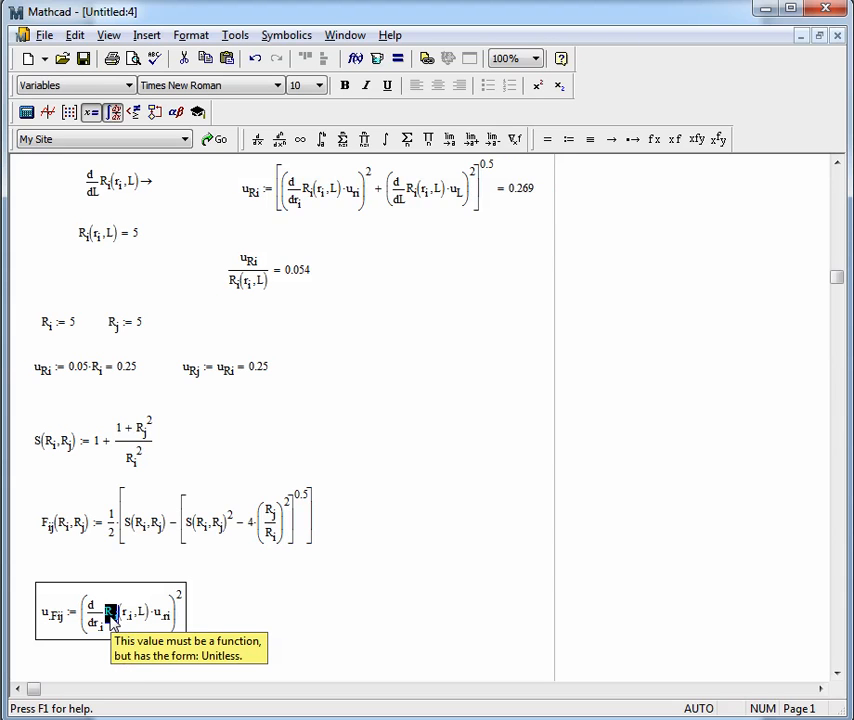
pyautogui.write('F.ij')
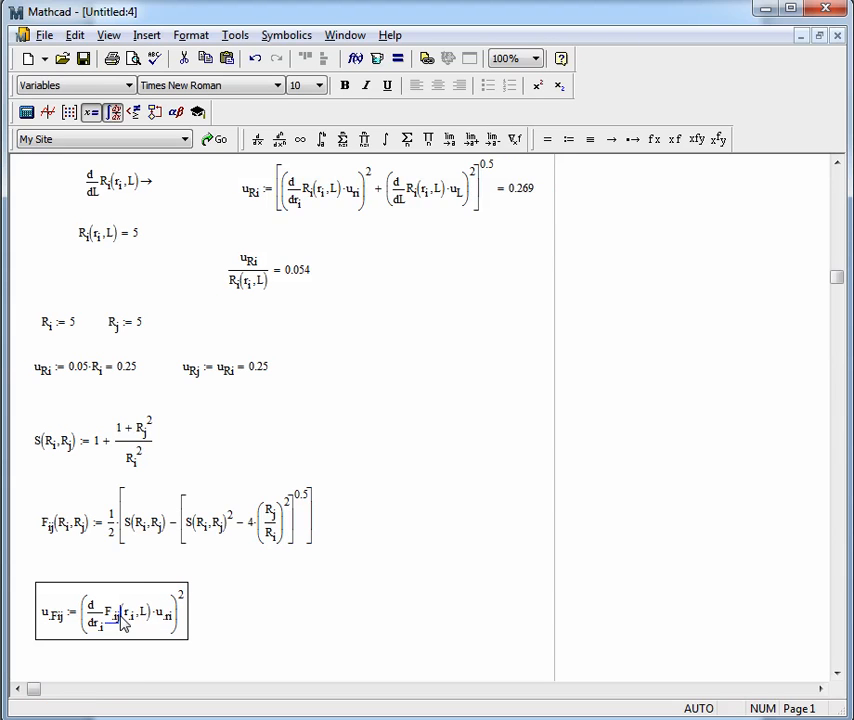
pyautogui.moveTo(135, 623); pyautogui.dragTo(126, 625)
pyautogui.press('Right')
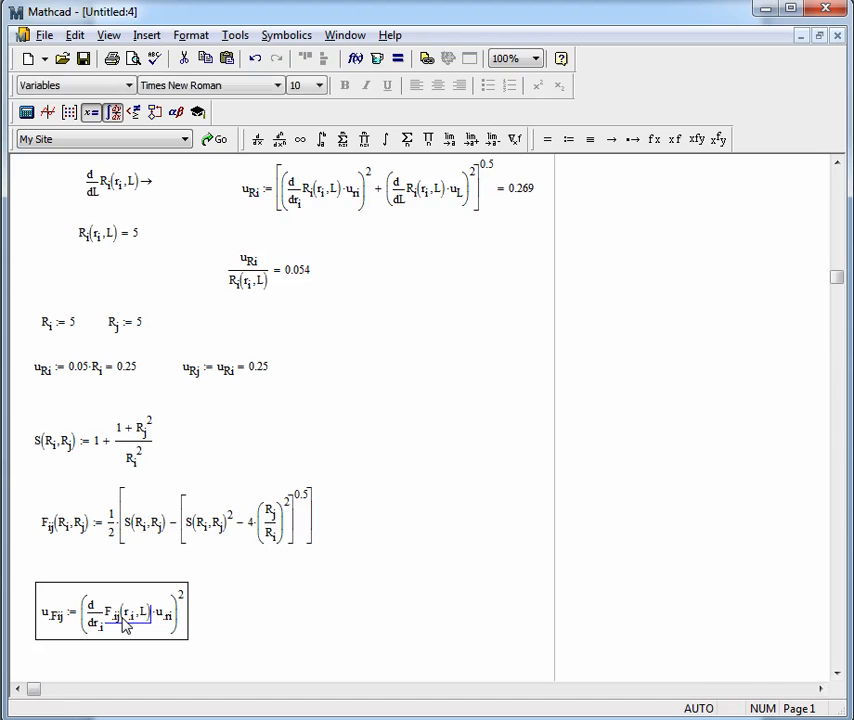
pyautogui.press('Left')
pyautogui.press('Left')
pyautogui.press('BackSpace')
pyautogui.write('R.j')
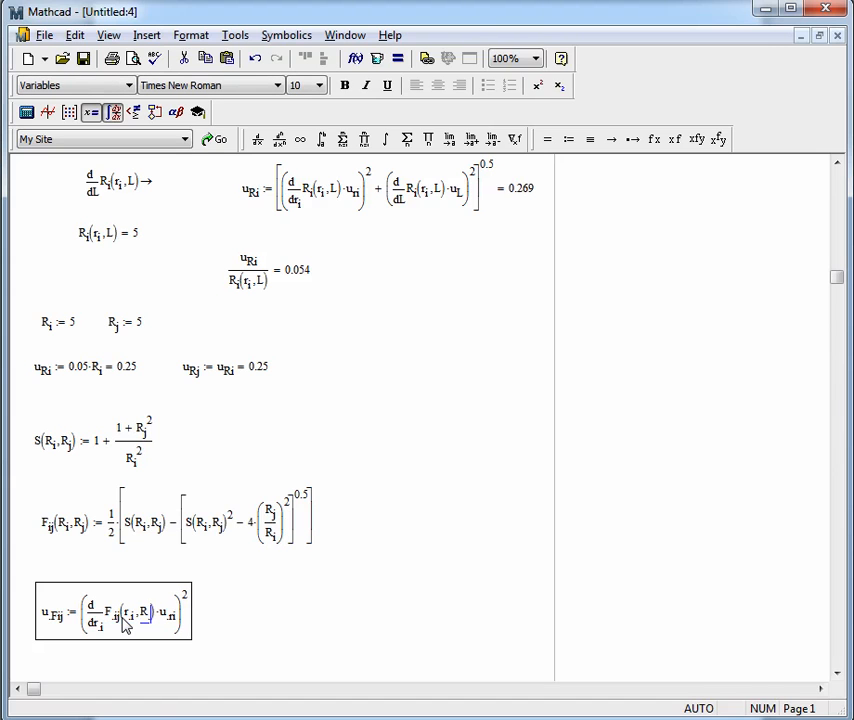
pyautogui.press('BackSpace')
pyautogui.write('R')
# Step: Set the uncertainty factor of the u.Fij term to u.Ri and its differentiation variable to R.i
pyautogui.press('Right')
pyautogui.press('Right')
pyautogui.press('Right')
pyautogui.press('BackSpace')
pyautogui.press('BackSpace')
pyautogui.write('R')
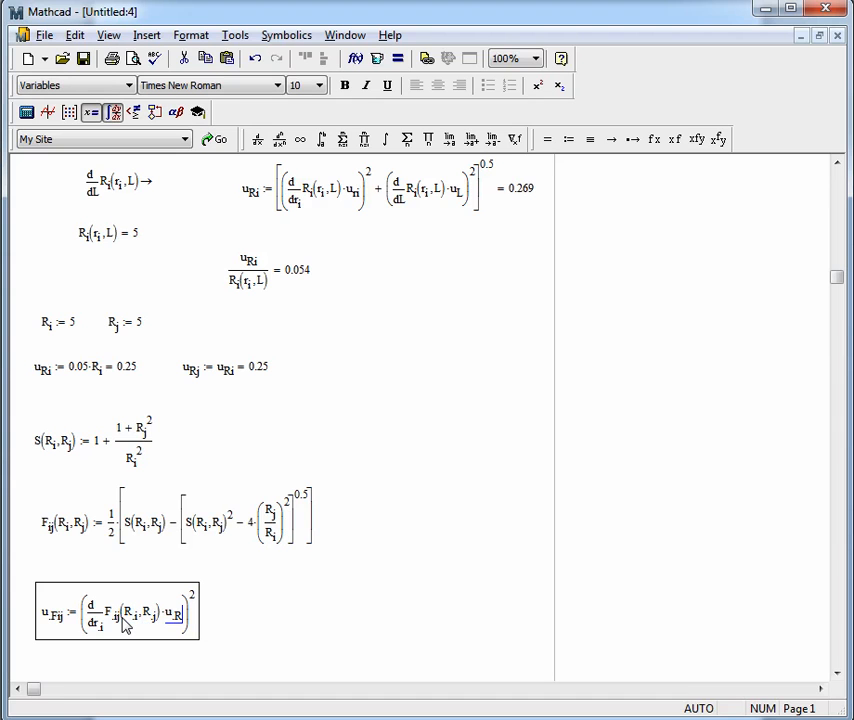
pyautogui.write('i')
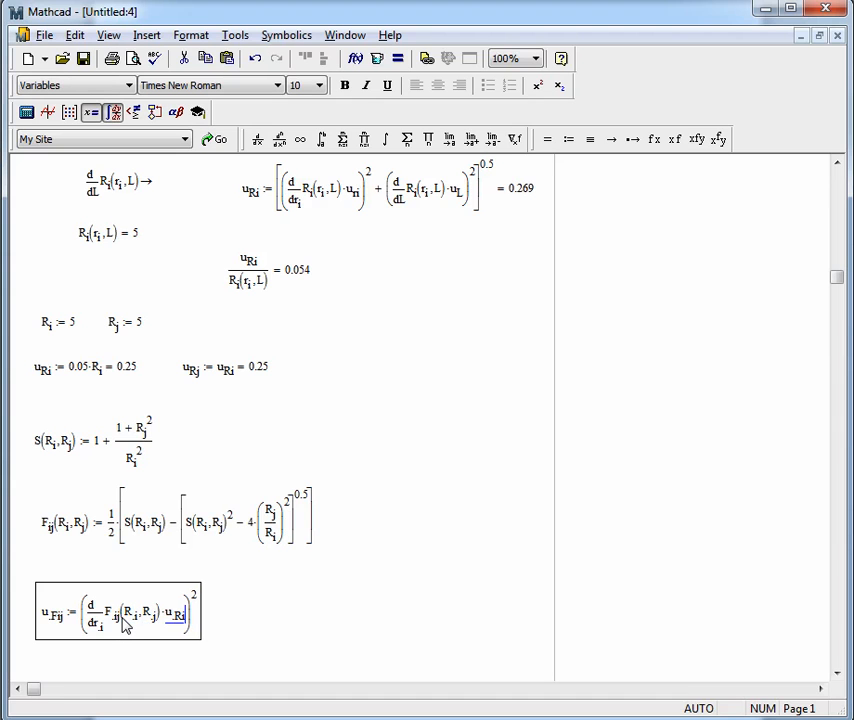
pyautogui.doubleClick(97, 626)
pyautogui.write('R')
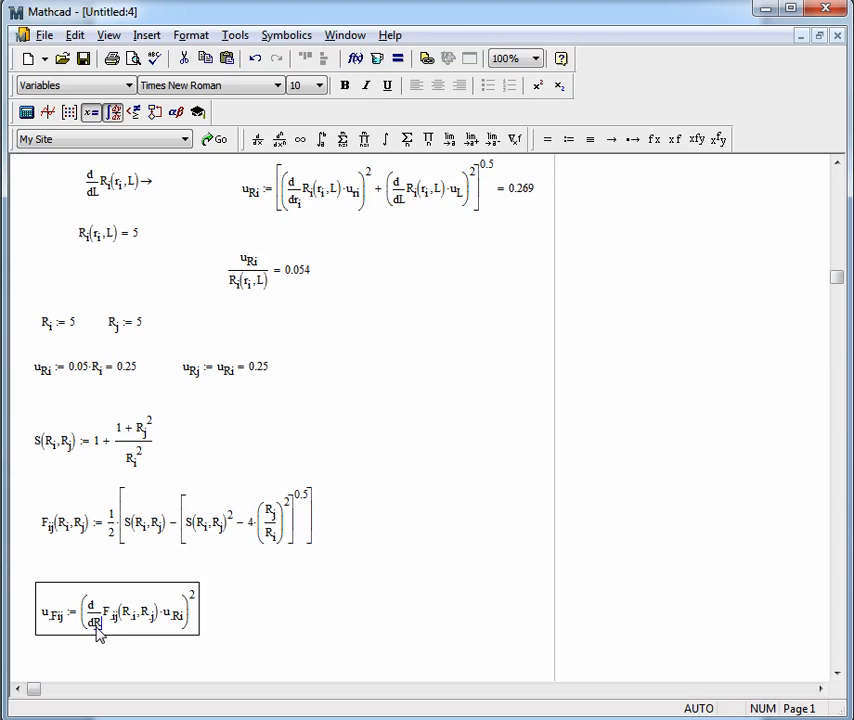
pyautogui.write('.i')
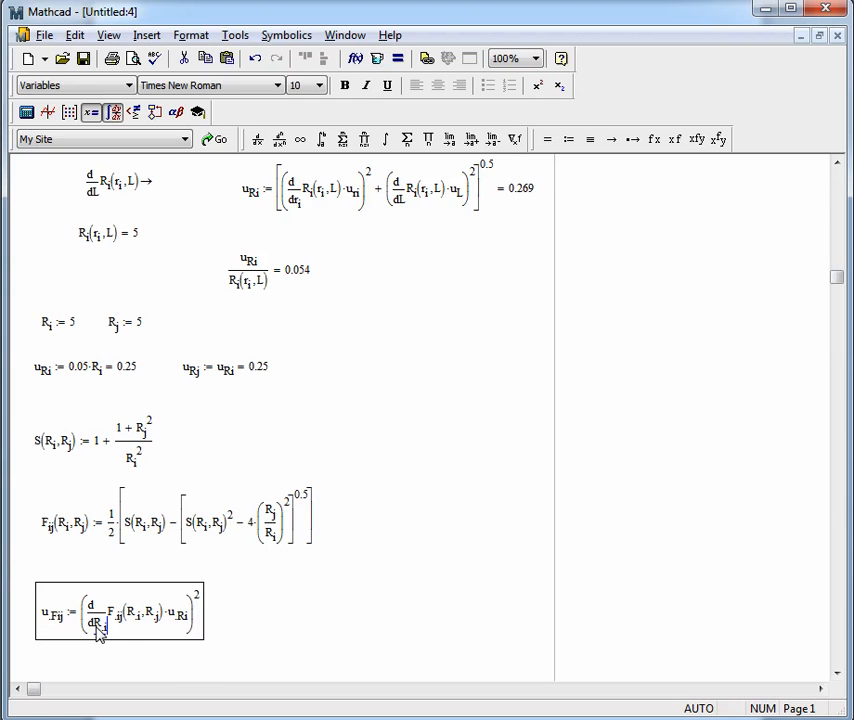
pyautogui.write('=')
pyautogui.press('BackSpace')
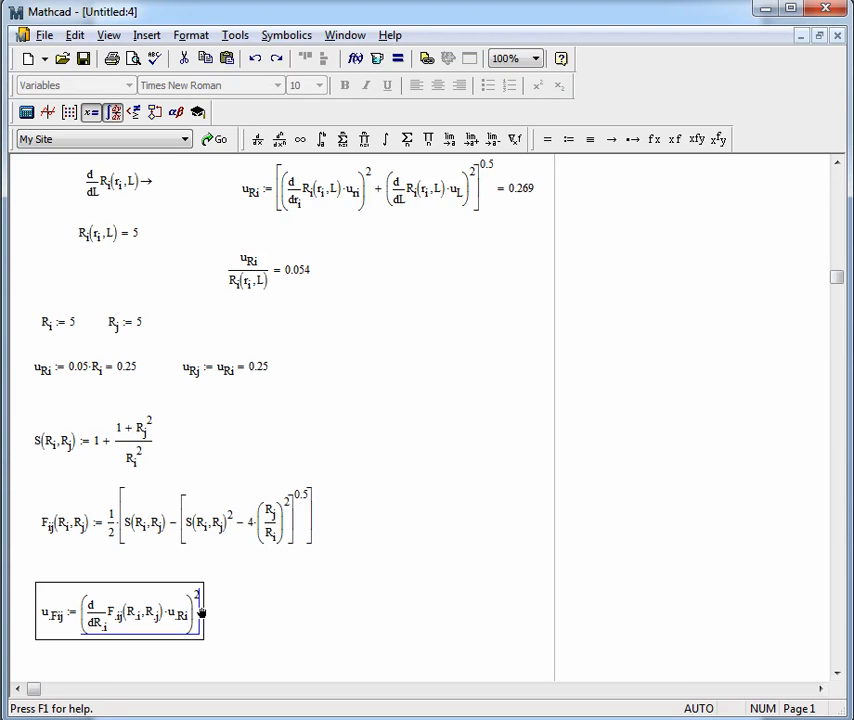
# Step: Add a second copy of the squared F.ij derivative term to the u.Fij definition, joined by a plus sign
pyautogui.write('*')
pyautogui.hotkey('ctrl', 'v')
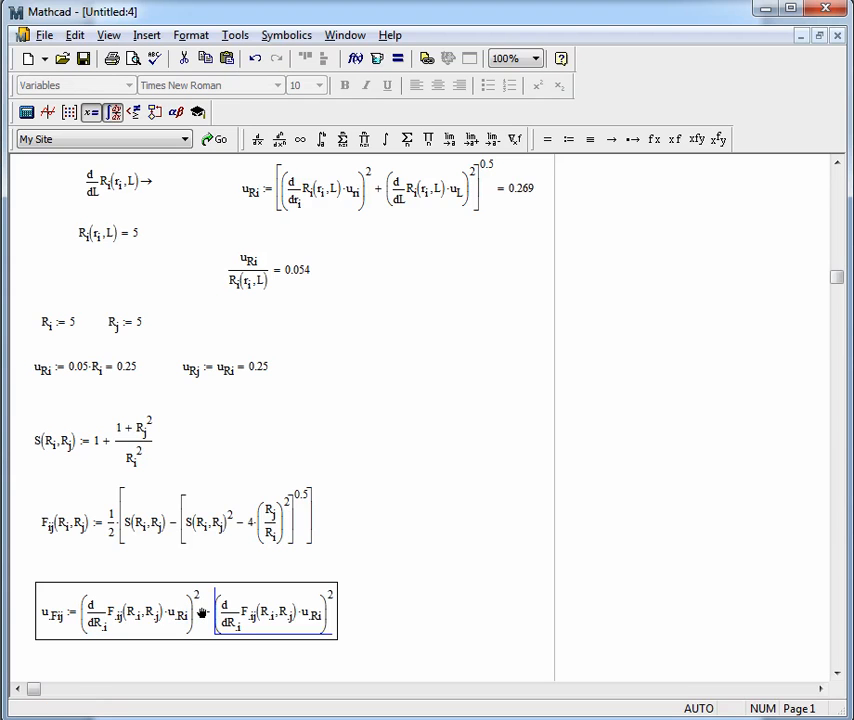
pyautogui.press('BackSpace')
pyautogui.write('+')
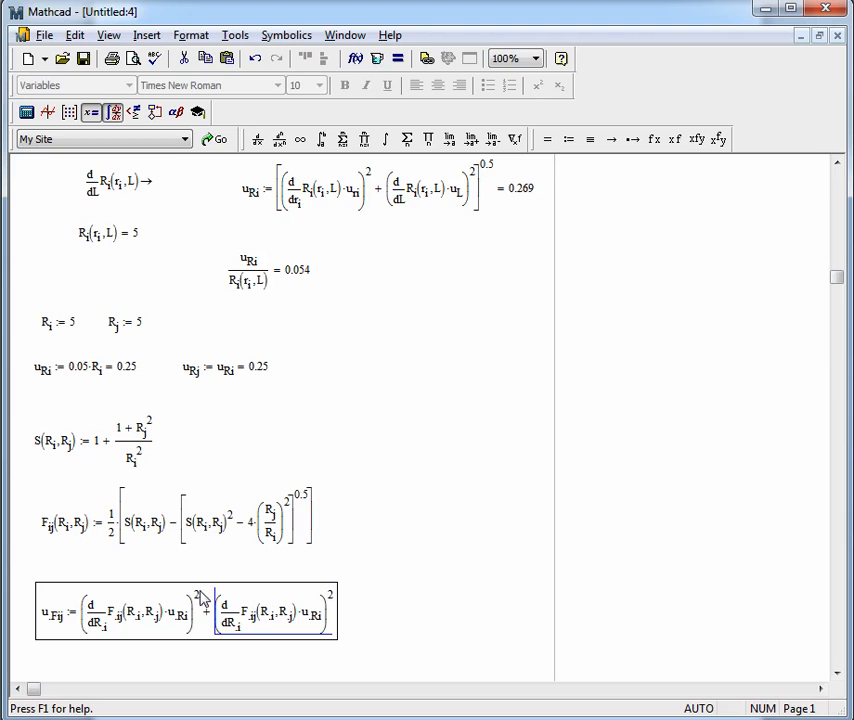
# Step: Change the second term of u.Fij to differentiate with respect to R.j and multiply by u.Rj
pyautogui.click(238, 627)
pyautogui.press('BackSpace')
pyautogui.write('j')
pyautogui.click(317, 620)
pyautogui.press('BackSpace')
pyautogui.write('j')
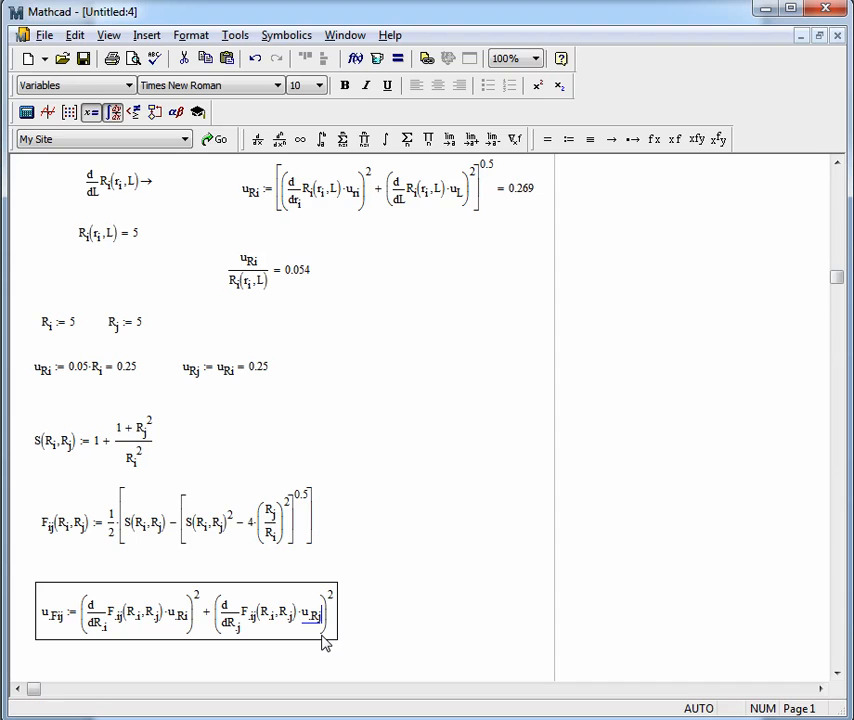
# Step: Raise the sum of both squared terms in u.Fij to the power 0.5 and evaluate the definition inline
pyautogui.press('space')
pyautogui.press('space')
pyautogui.press('space')
pyautogui.press('space')
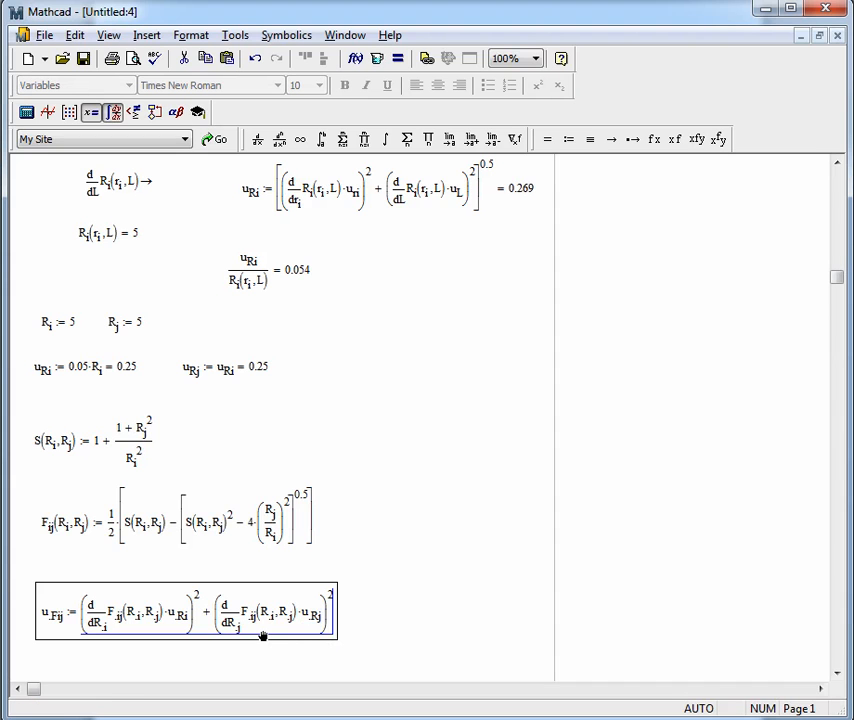
pyautogui.hotkey('shift', '6')
pyautogui.write('0.5 ')
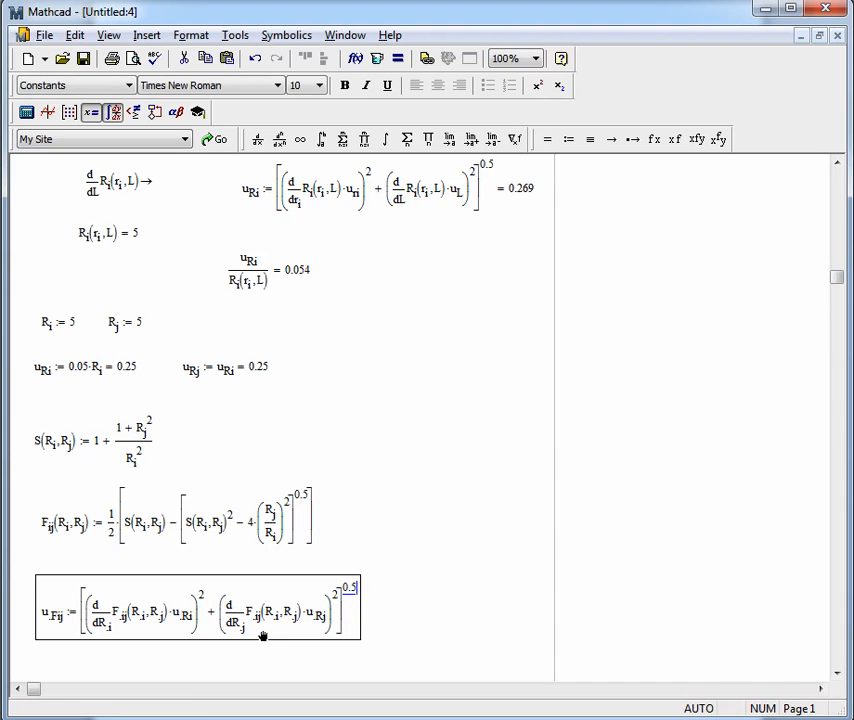
pyautogui.write('= 0.058')
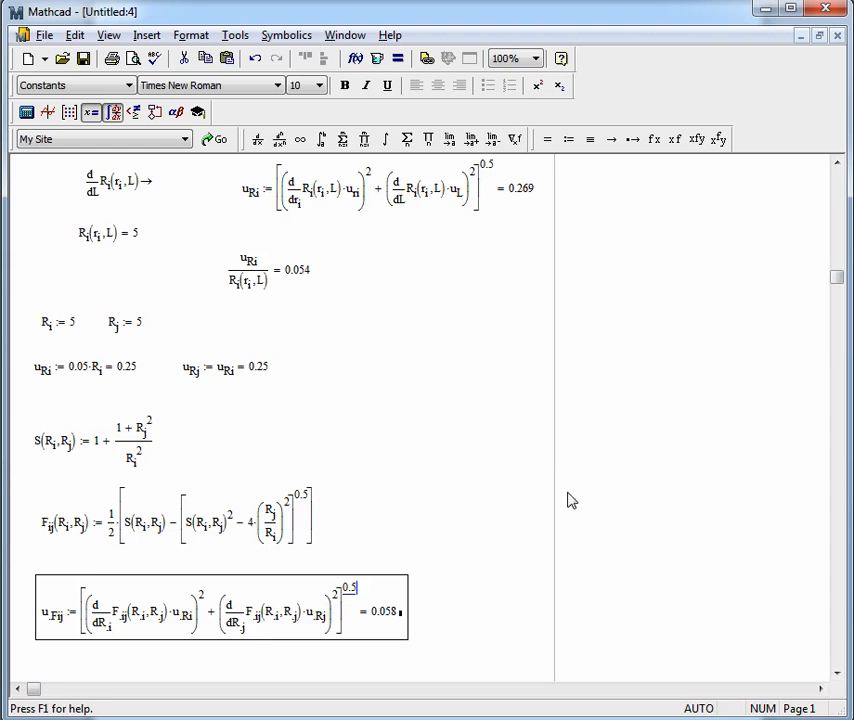
pyautogui.scroll(-3, 461, 301)
pyautogui.click(360, 503)
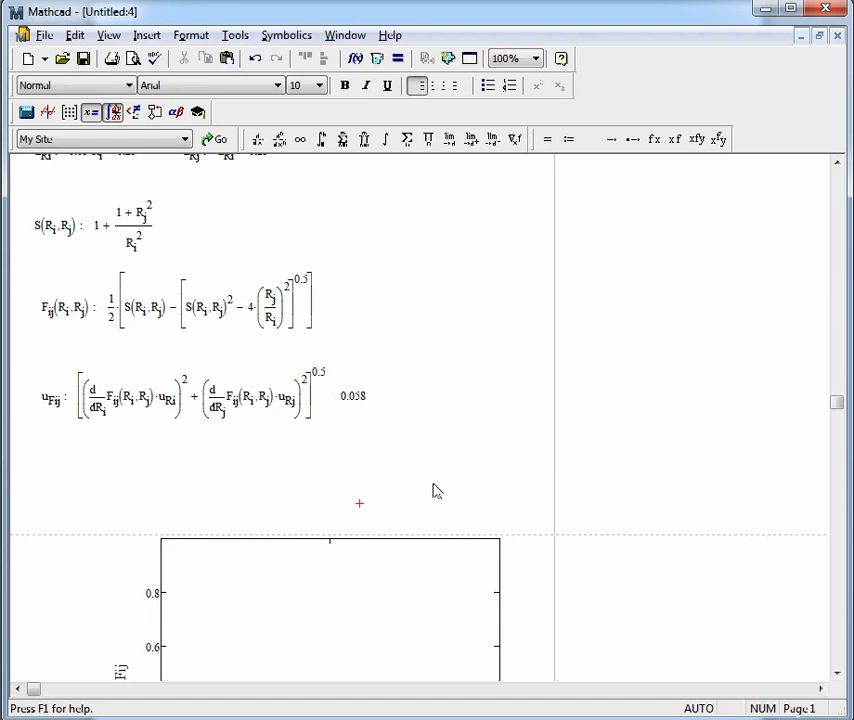
pyautogui.scroll(-2, 396, 482)
pyautogui.click(448, 467)
pyautogui.scroll(-1, 465, 410)
pyautogui.scroll(2, 420, 375)
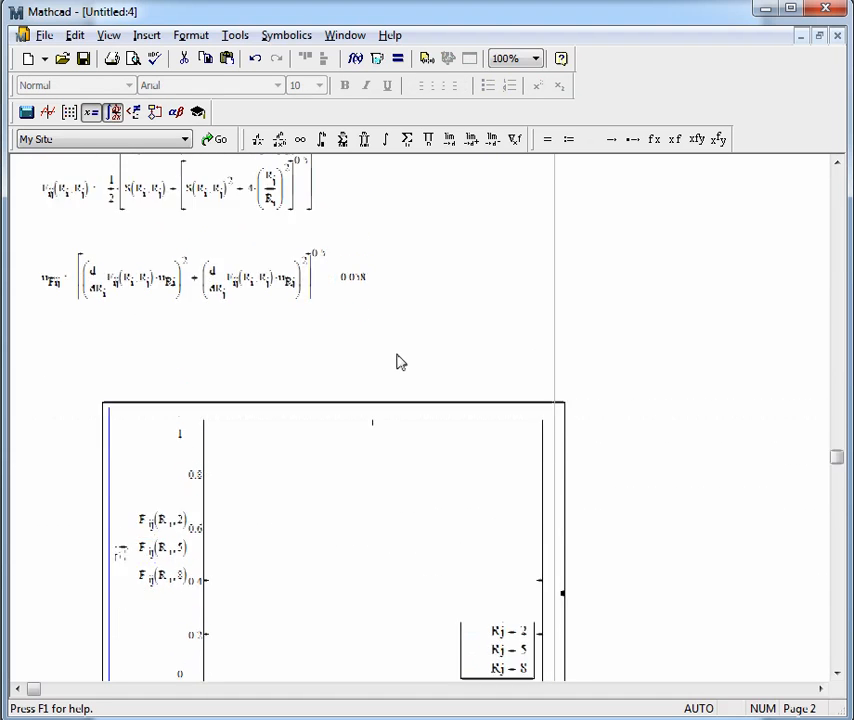
# Step: Evaluate F.ij(R.i, R.j) numerically in the blank space between the u.Fij definition and the plot
pyautogui.click(55, 392)
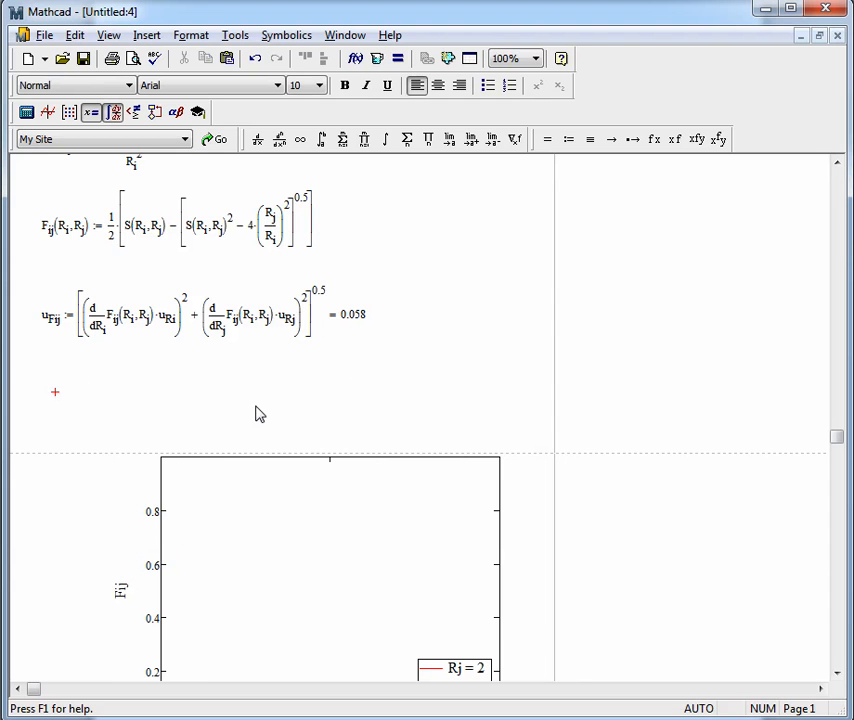
pyautogui.click(90, 236)
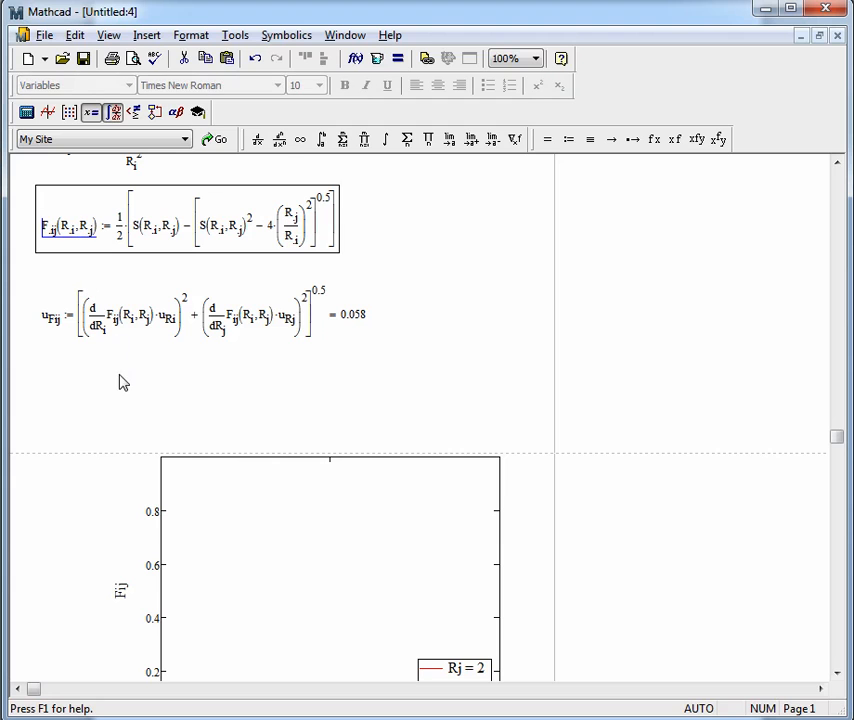
pyautogui.click(109, 408)
pyautogui.write('Fij(Ri,Rj)')
pyautogui.write('=')
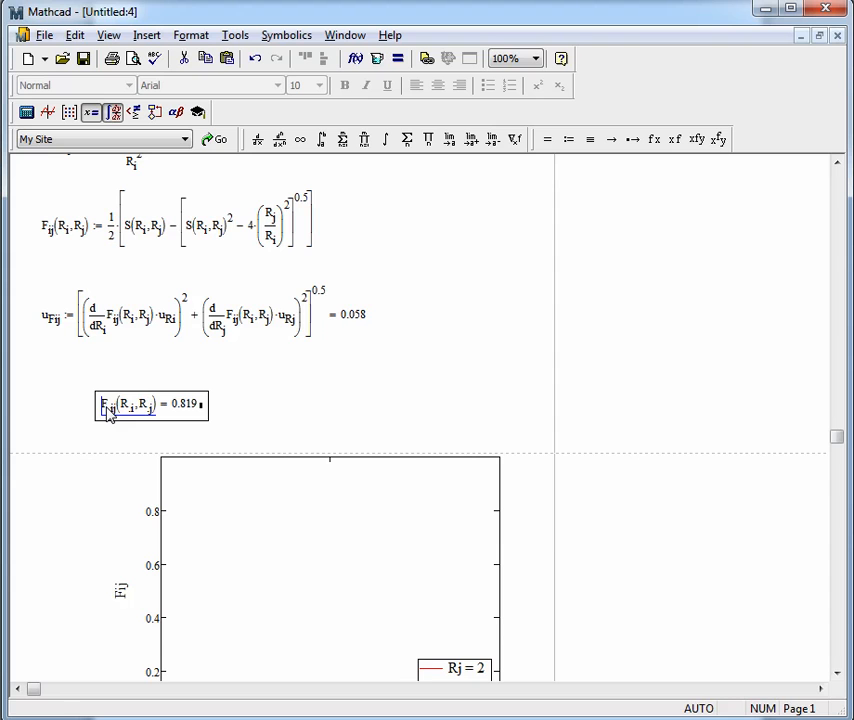
# Step: Examine the R.i and R.j inputs, their uncertainties and the expressions used in the F.ij plot
pyautogui.scroll(5, 244, 267)
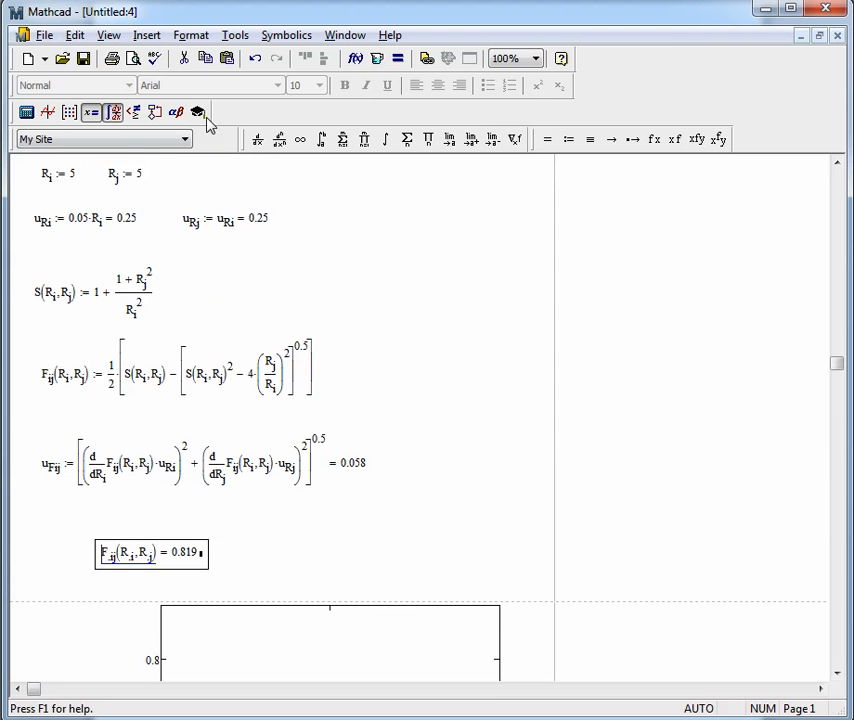
pyautogui.scroll(5, 153, 192)
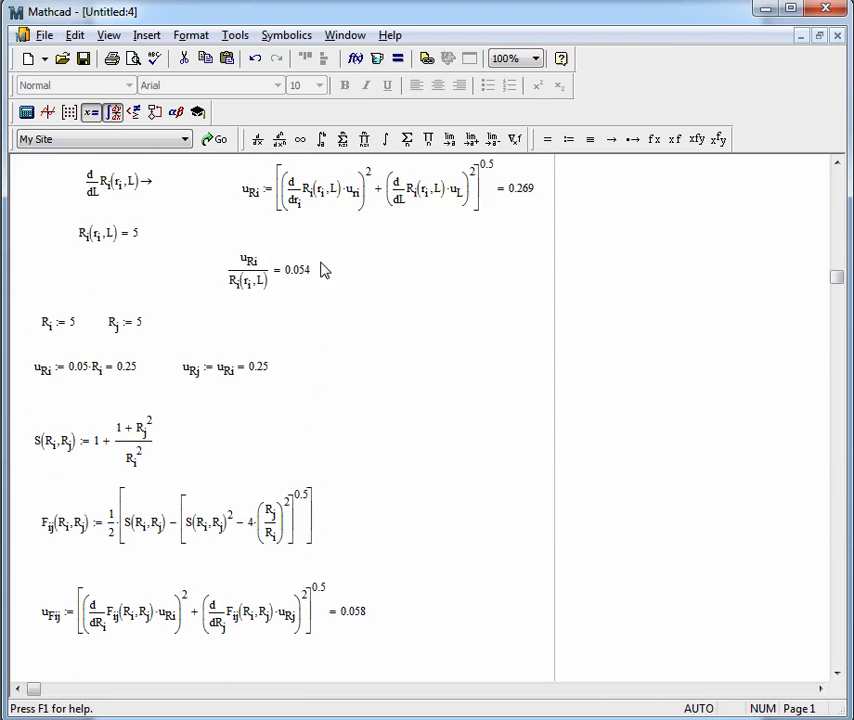
pyautogui.scroll(2, 300, 280)
pyautogui.scroll(-6, 260, 280)
pyautogui.scroll(-12, 290, 445)
pyautogui.click(310, 460)
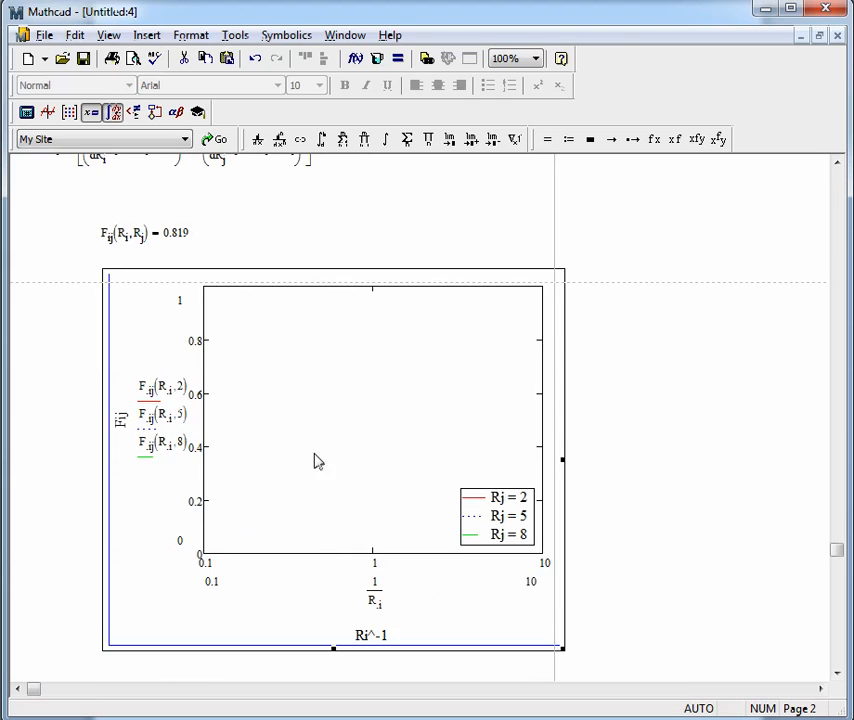
pyautogui.scroll(-5, 507, 389)
pyautogui.click(629, 371)
pyautogui.click(358, 354)
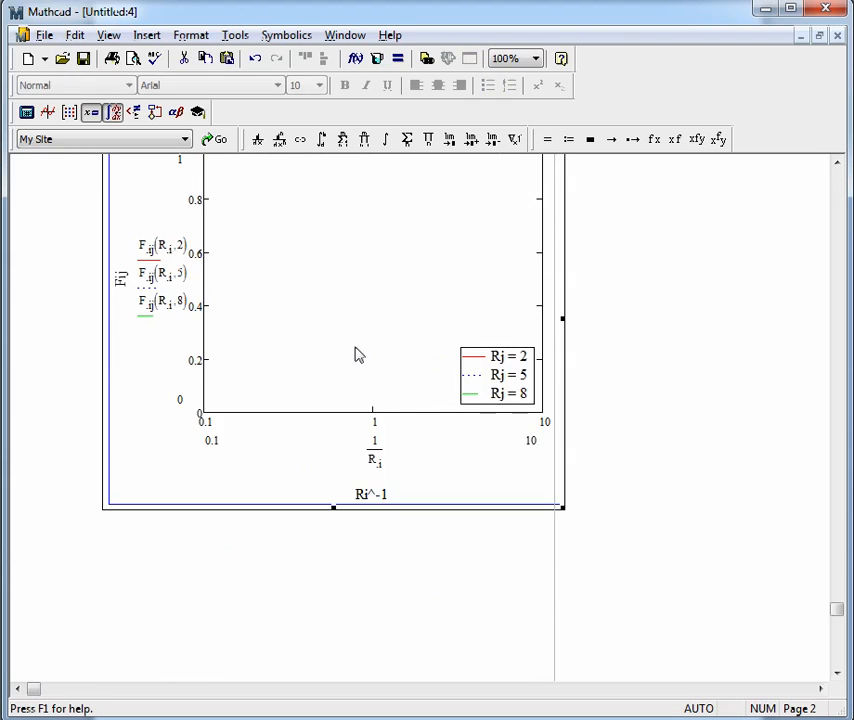
pyautogui.scroll(7, 606, 349)
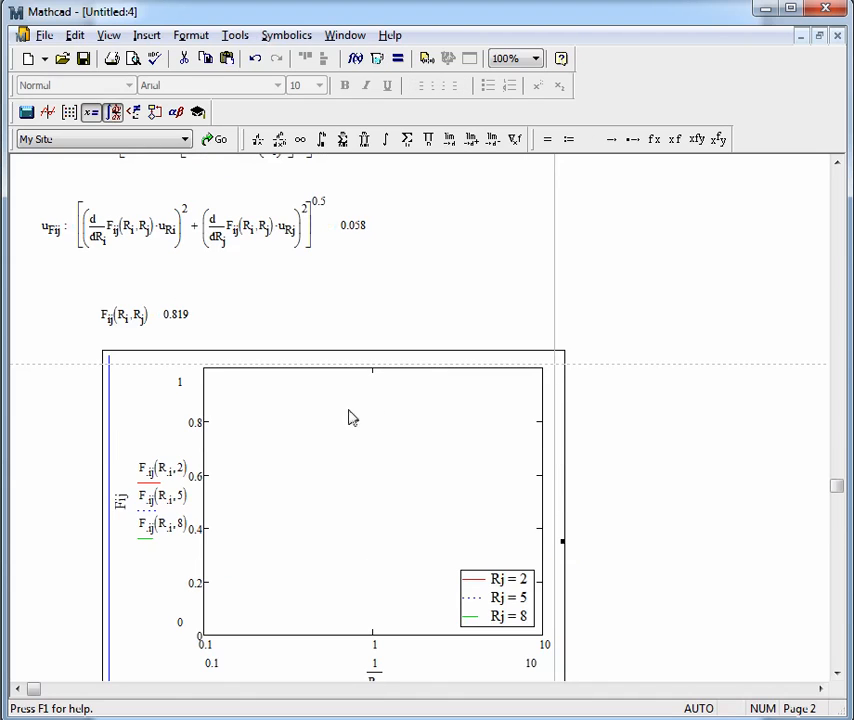
# Step: Change the first argument of all three plotted F.ij expressions to R.i2
pyautogui.click(174, 484)
pyautogui.scroll(-2, 419, 444)
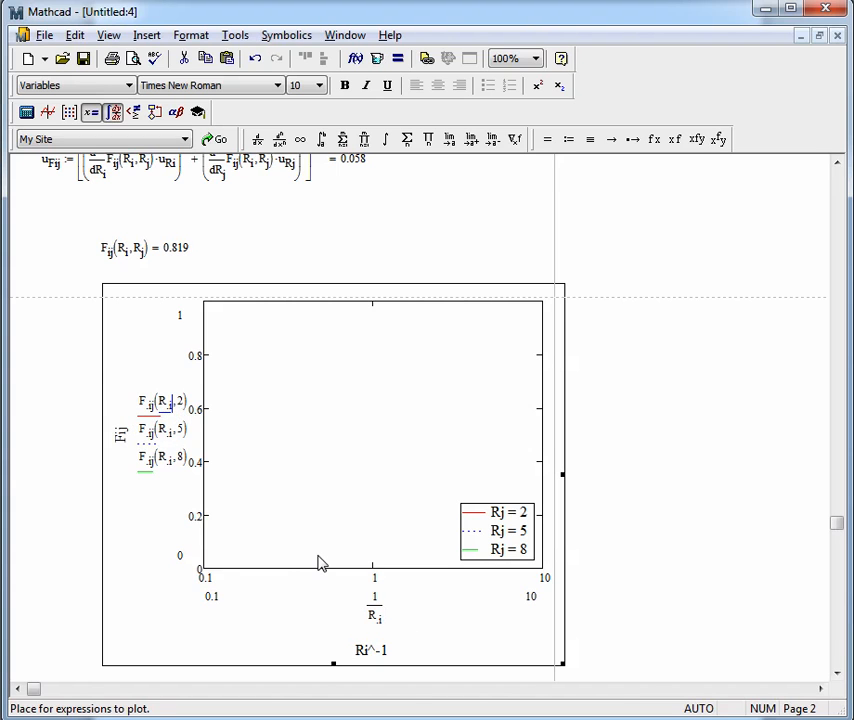
pyautogui.write('2')
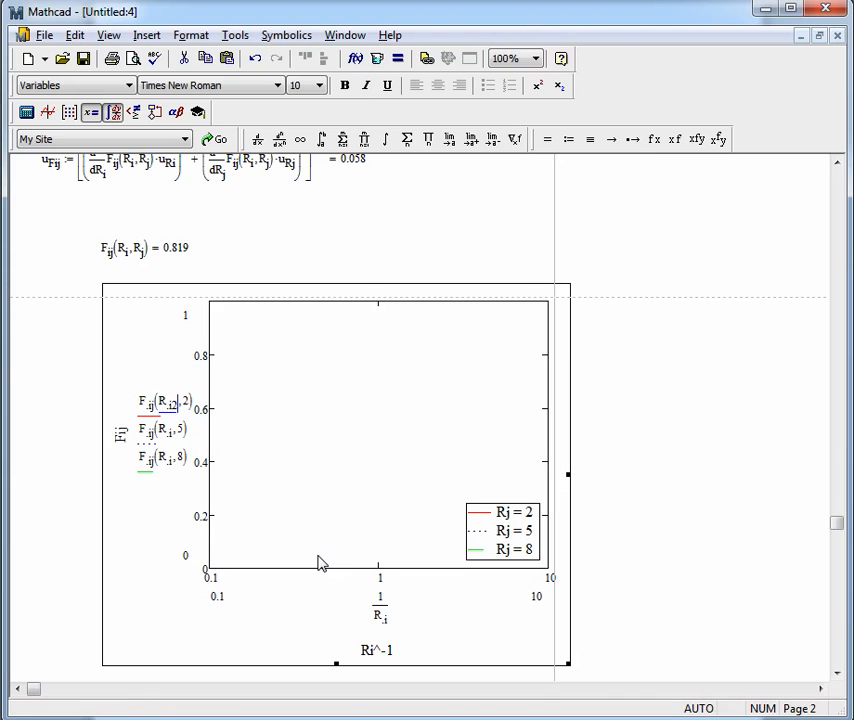
pyautogui.press('Down')
pyautogui.write('2')
pyautogui.press('Down')
pyautogui.write('2')
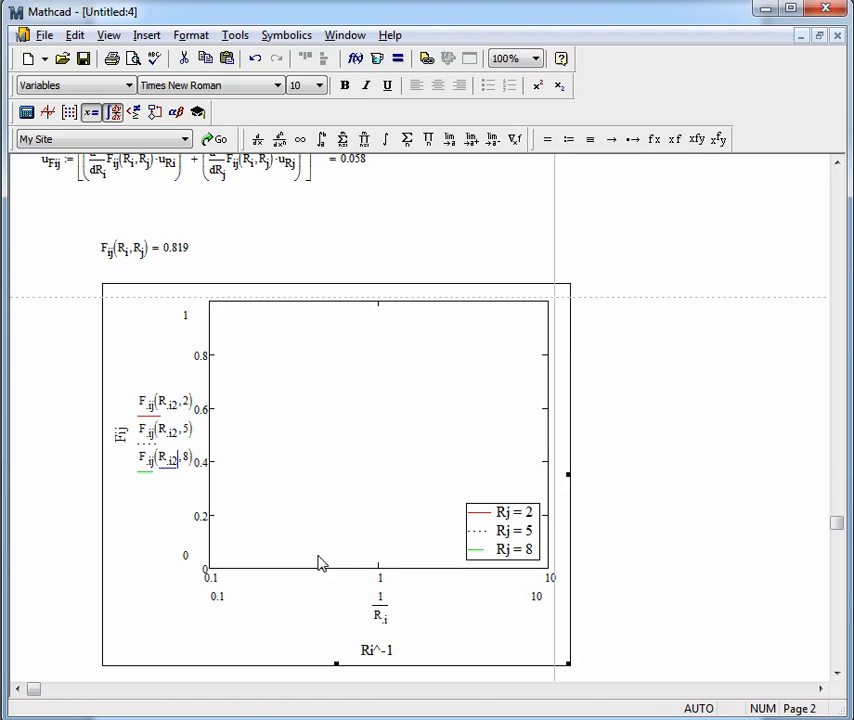
# Step: Change the plot's x-axis expression to 1/R.i2 and recalculate the graph
pyautogui.click(387, 620)
pyautogui.write('2')
pyautogui.press('Return')
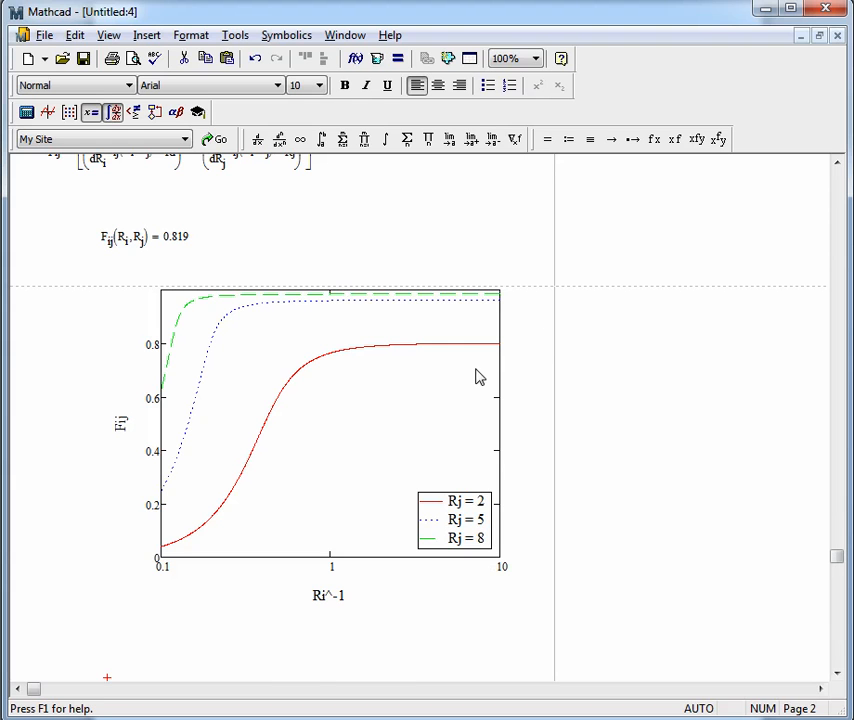
# Step: Compare the plotted Rj = 2, 5 and 8 curves with the F.ij definition and its evaluated value
pyautogui.scroll(6, 566, 330)
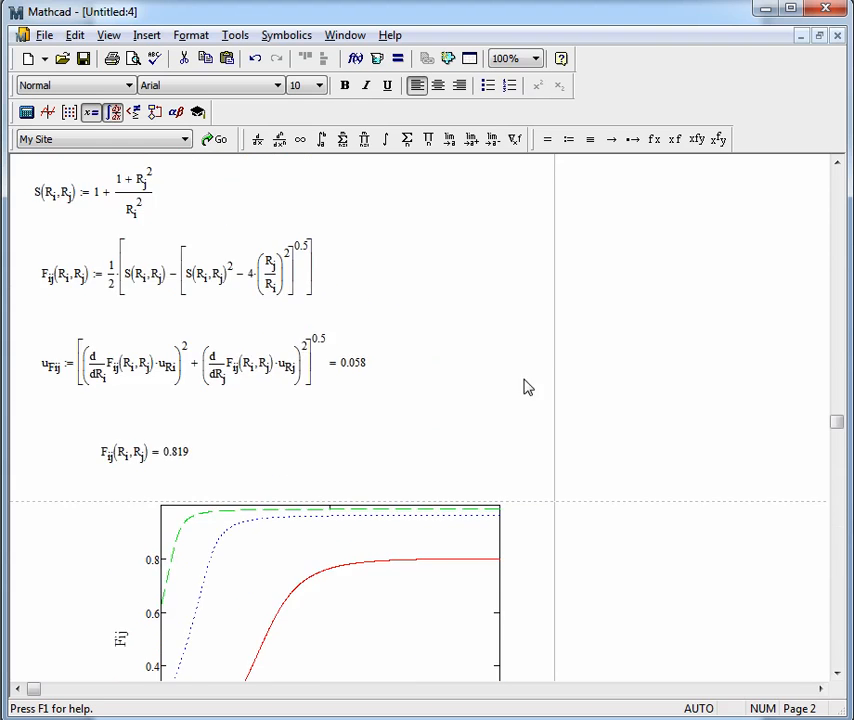
pyautogui.scroll(3, 410, 375)
pyautogui.scroll(-6, 402, 364)
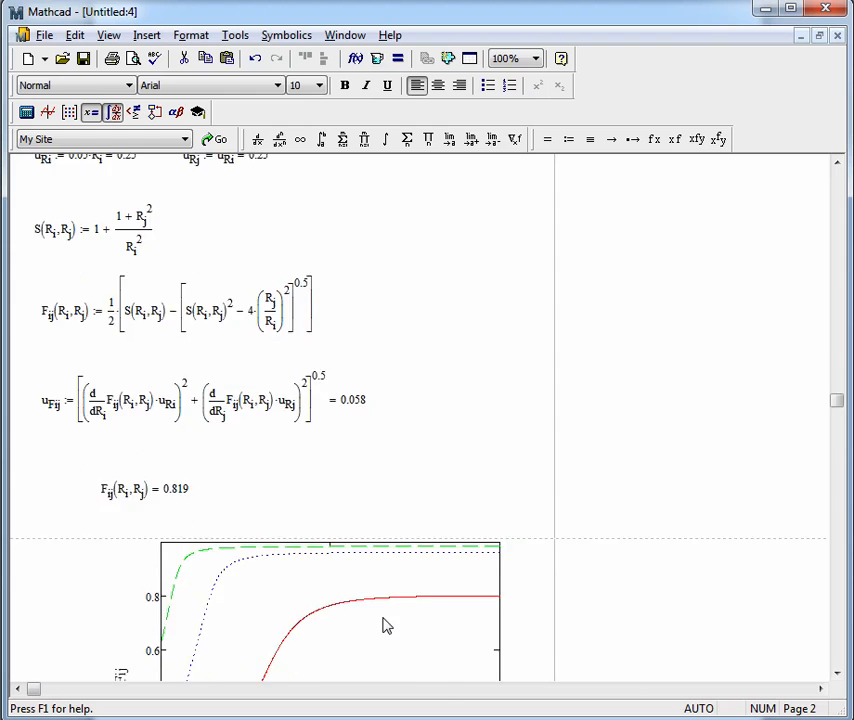
pyautogui.click(300, 555)
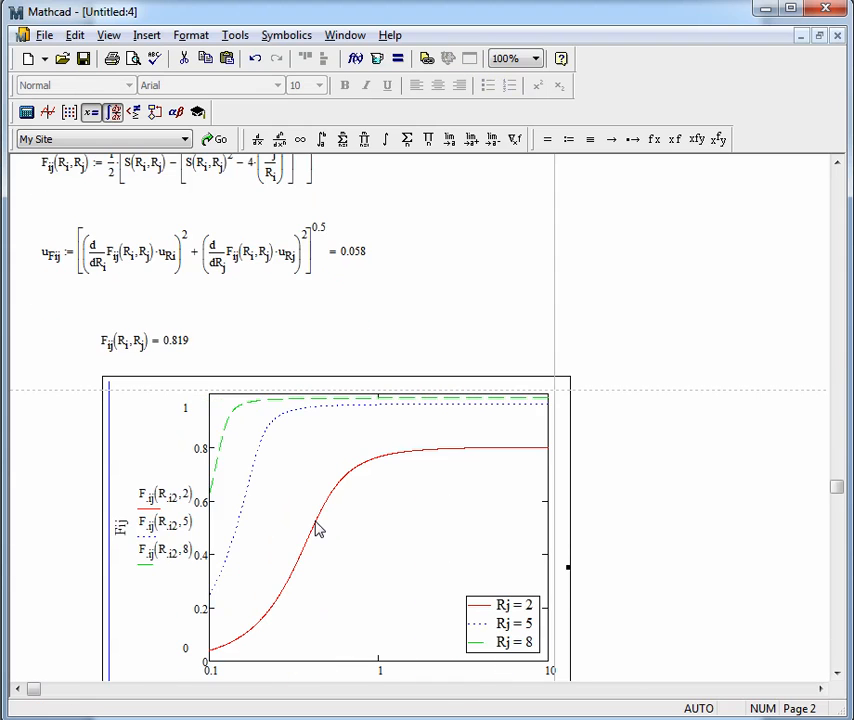
pyautogui.scroll(1, 450, 568)
pyautogui.click(633, 493)
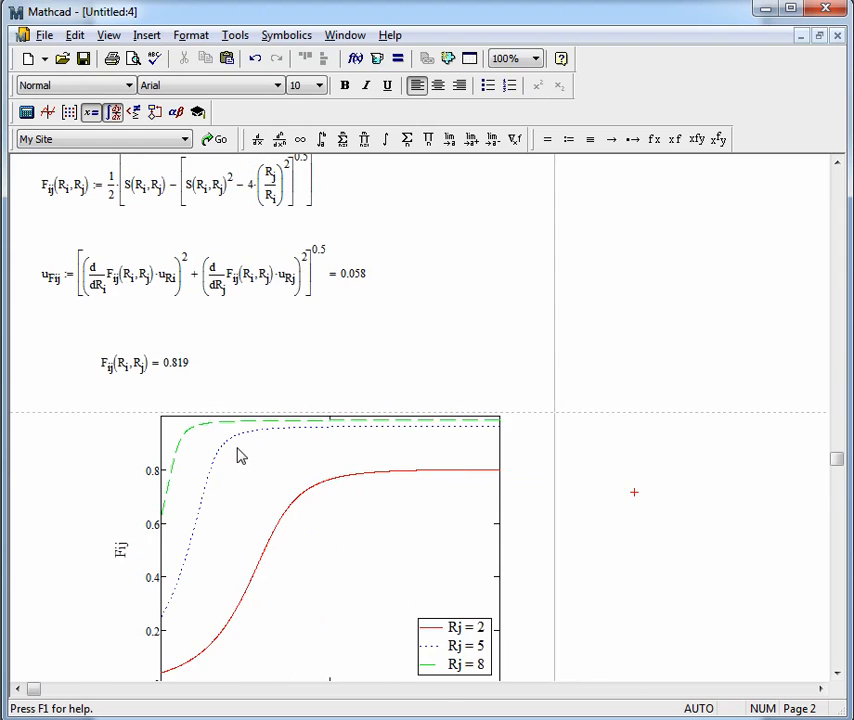
pyautogui.scroll(1, 340, 410)
pyautogui.scroll(3, 420, 345)
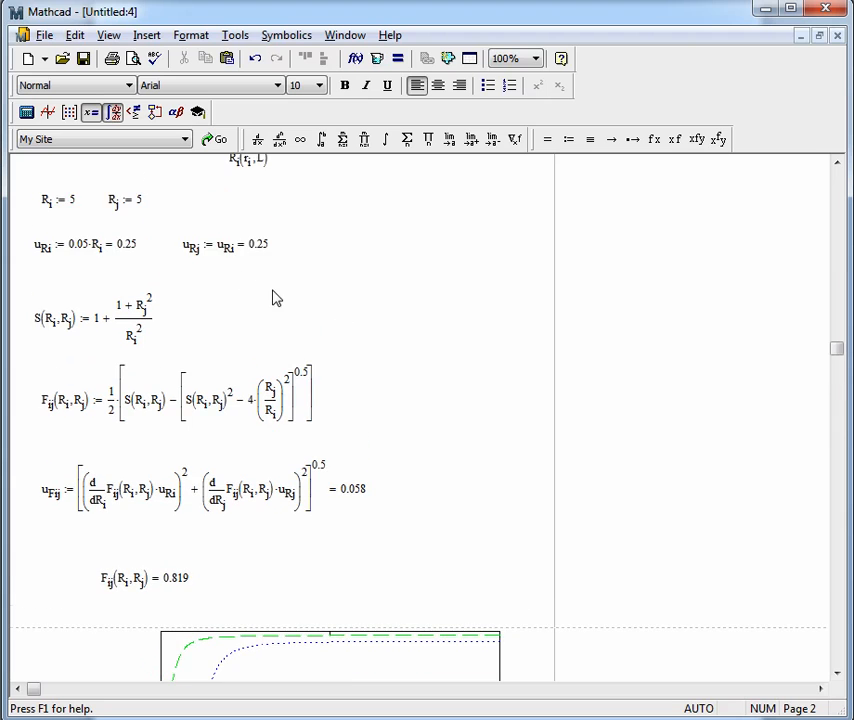
pyautogui.scroll(-6, 490, 473)
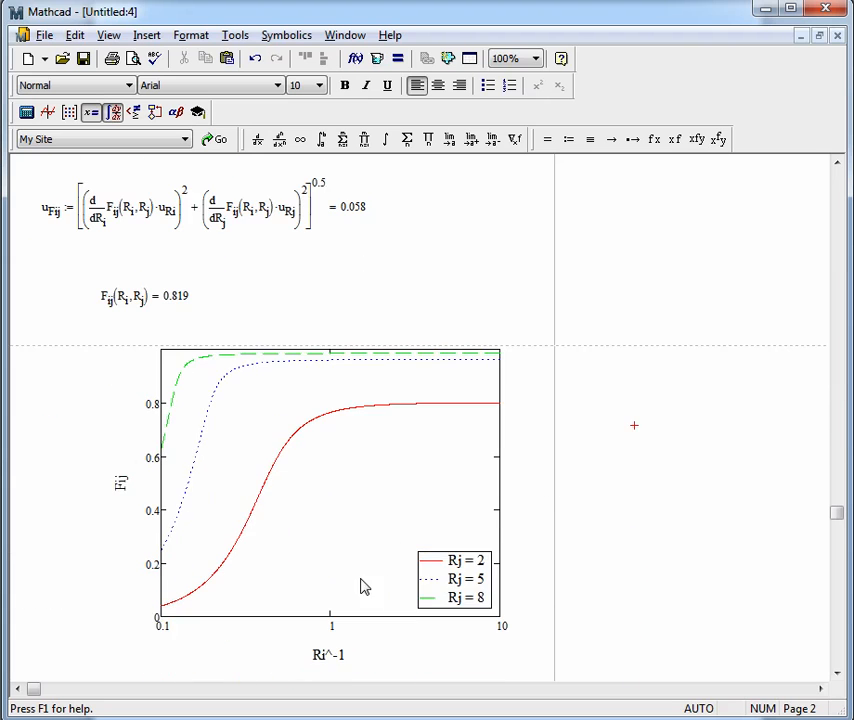
# Step: Trace the Rj = 5 curve at x-values of about 0.33 and 5.06, and close the trace
pyautogui.click(280, 443)
pyautogui.rightClick(280, 440)
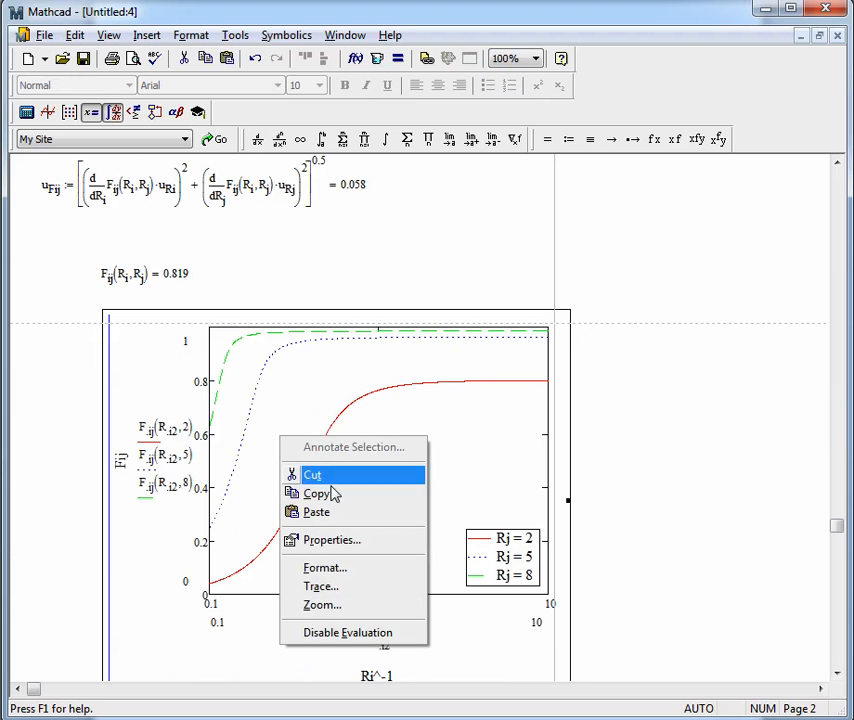
pyautogui.click(340, 584)
pyautogui.moveTo(260, 397); pyautogui.dragTo(296, 358)
pyautogui.moveTo(527, 201); pyautogui.dragTo(446, 129)
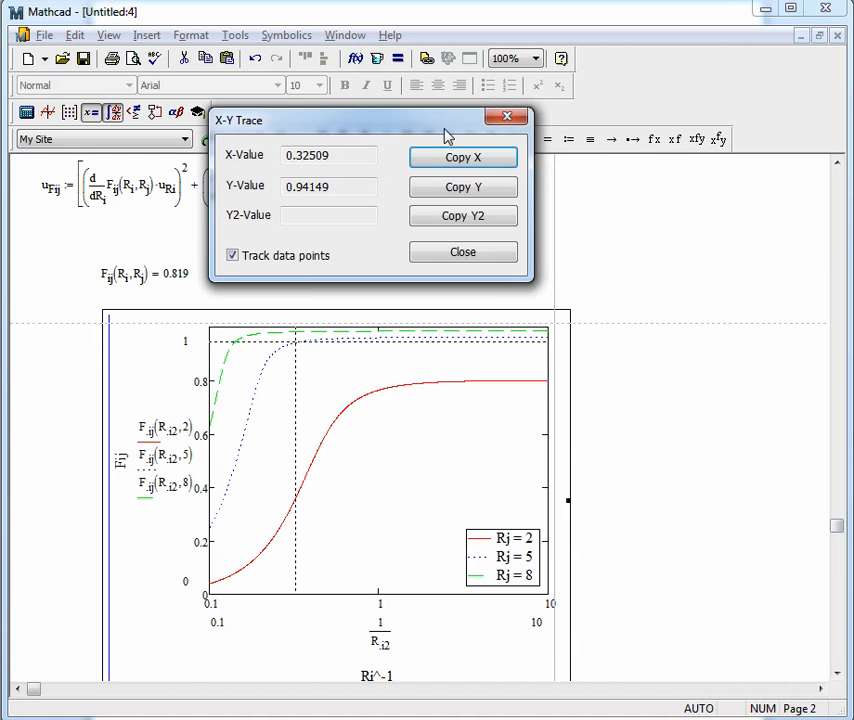
pyautogui.moveTo(290, 372)
pyautogui.mouseDown()
pyautogui.moveTo(314, 345)
pyautogui.moveTo(507, 353)
pyautogui.moveTo(500, 356)
pyautogui.mouseUp()
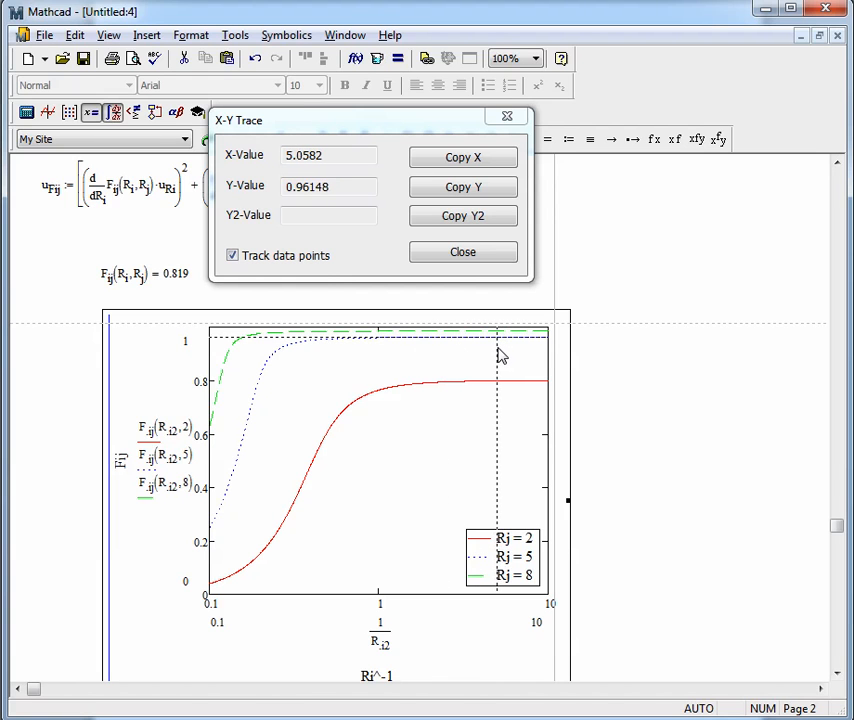
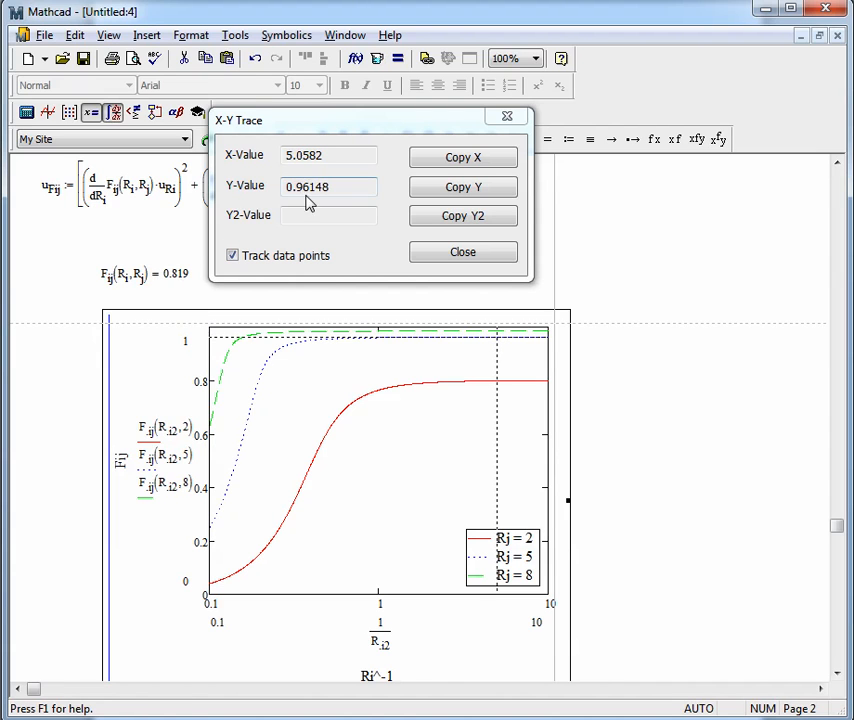
pyautogui.click(440, 253)
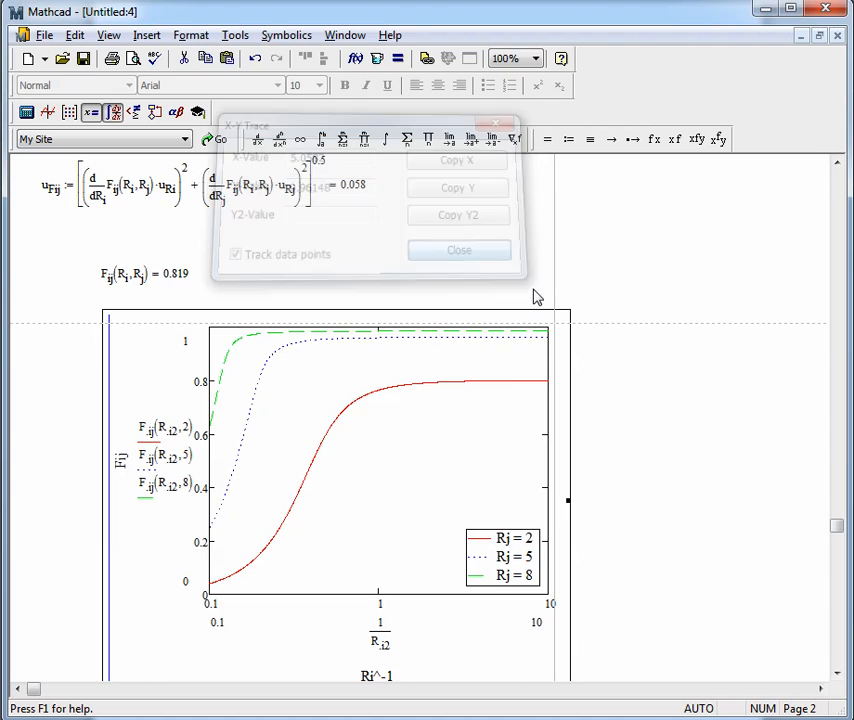
# Step: Trace the Rj = 5 curve again at an x-value of about 0.21, and close the trace
pyautogui.scroll(3, 459, 305)
pyautogui.scroll(3, 437, 349)
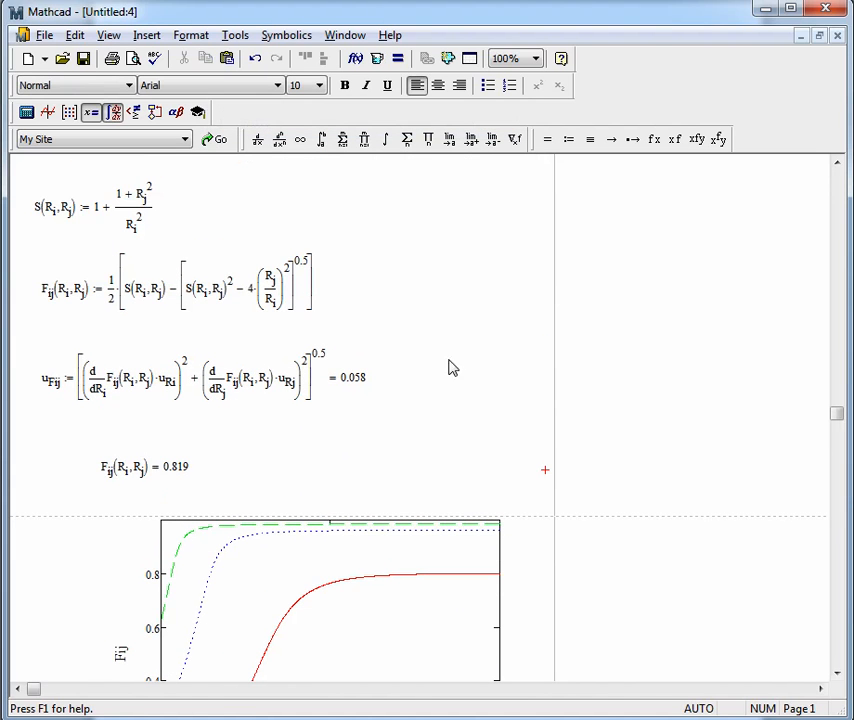
pyautogui.scroll(-2, 447, 387)
pyautogui.scroll(-5, 447, 387)
pyautogui.click(286, 505)
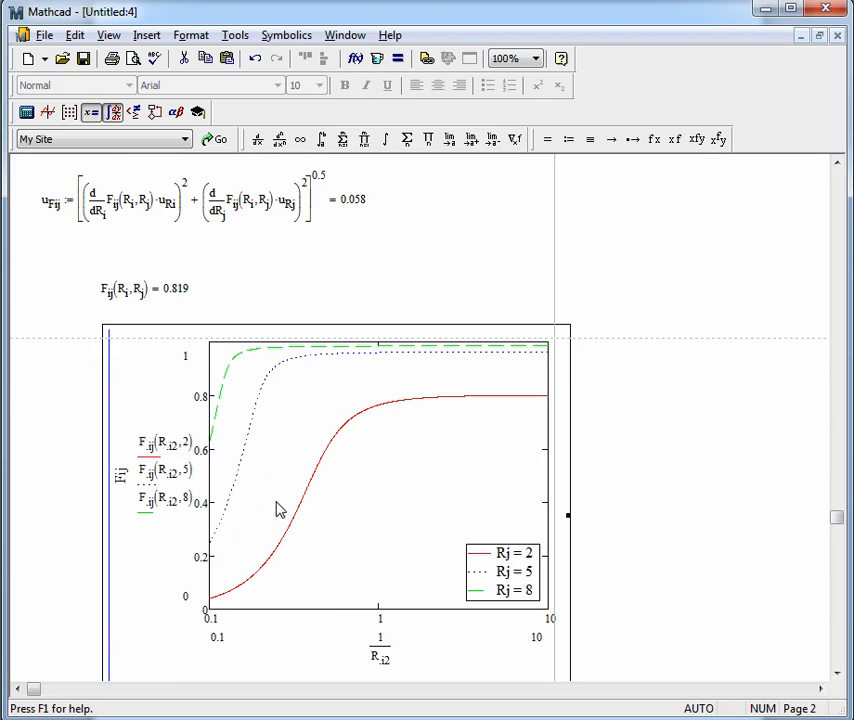
pyautogui.scroll(-2, 300, 505)
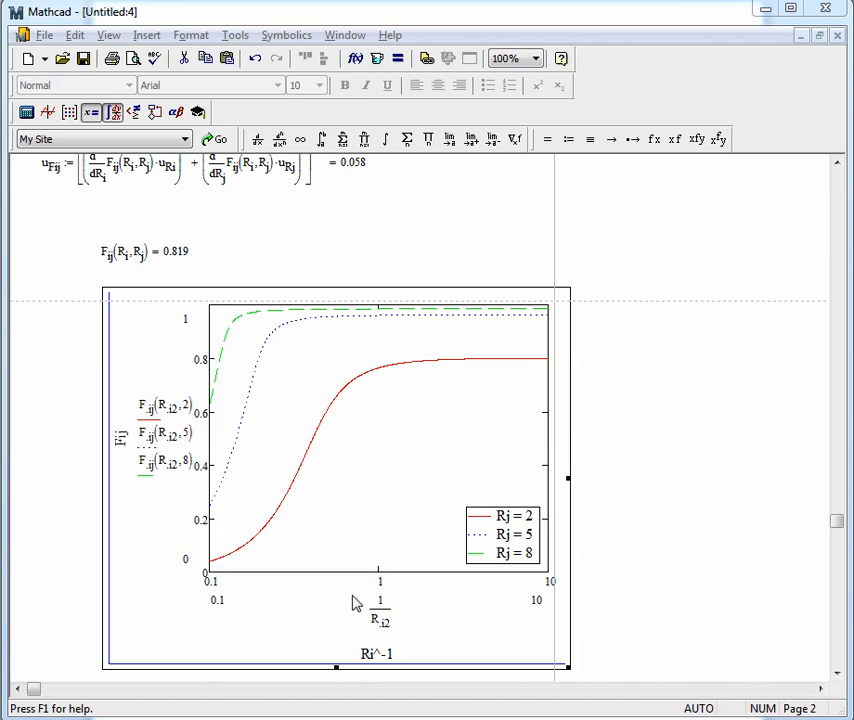
pyautogui.rightClick(285, 349)
pyautogui.click(360, 499)
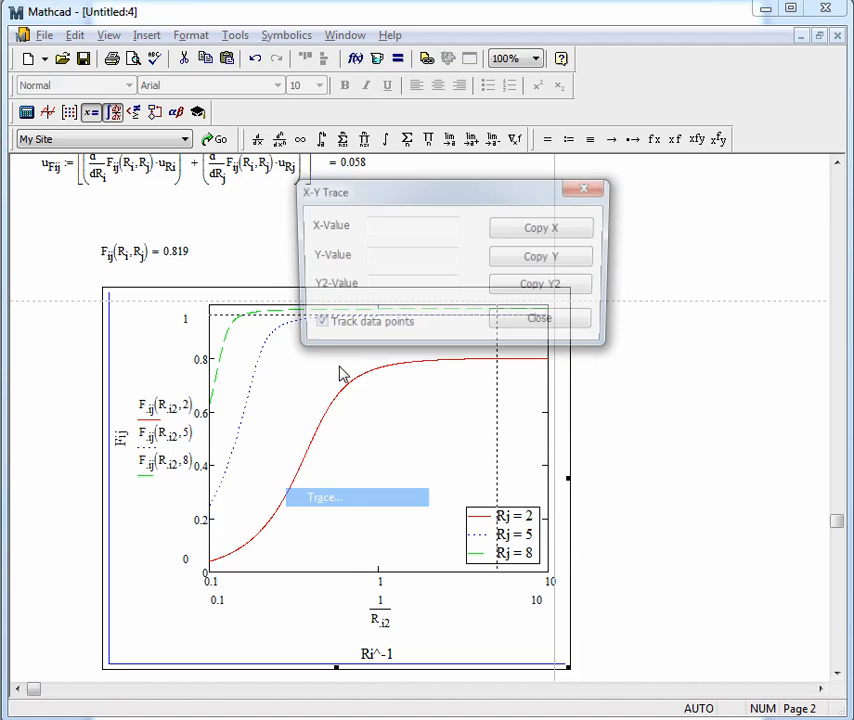
pyautogui.moveTo(370, 207); pyautogui.dragTo(413, 114)
pyautogui.moveTo(372, 309)
pyautogui.mouseDown()
pyautogui.moveTo(259, 343)
pyautogui.moveTo(267, 347)
pyautogui.moveTo(261, 362)
pyautogui.moveTo(266, 352)
pyautogui.mouseUp()
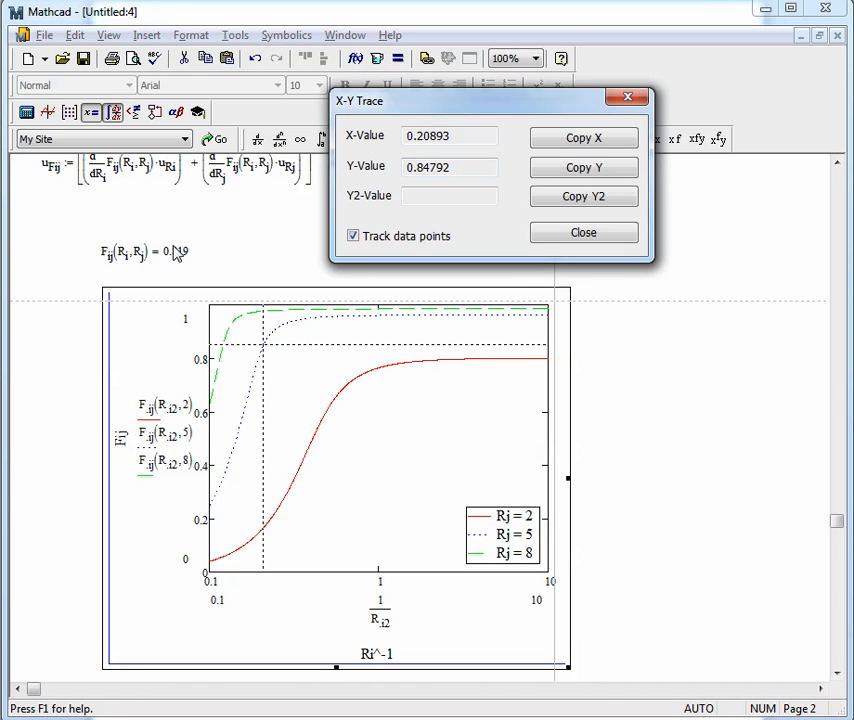
pyautogui.click(621, 233)
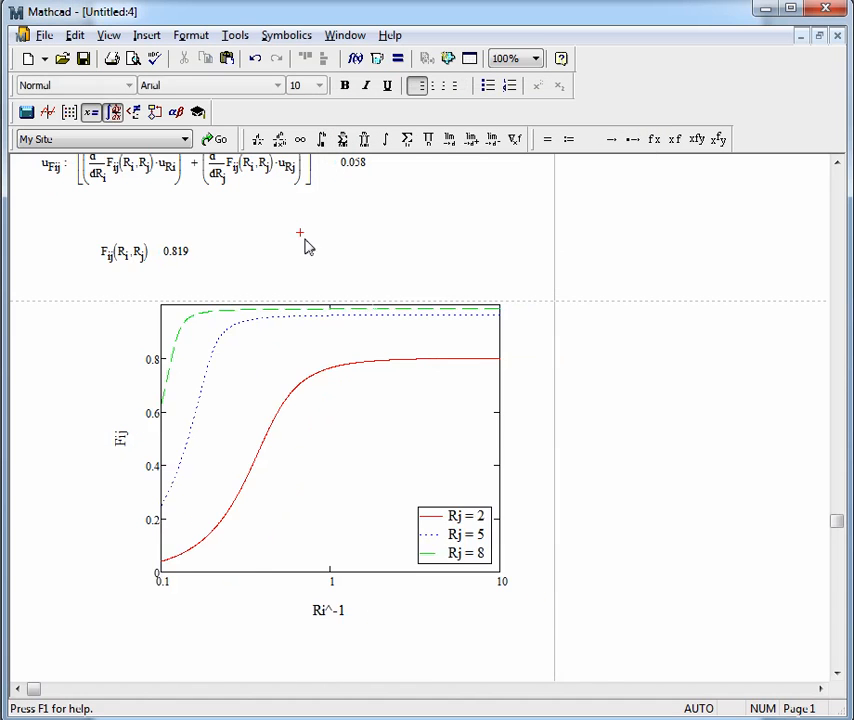
# Step: Compare the worksheet's equations with the coaxial parallel disks relations in Table 13.2 of the reference slide, and return to Mathcad
pyautogui.scroll(5, 474, 305)
pyautogui.scroll(6, 448, 345)
pyautogui.scroll(-1, 205, 337)
pyautogui.hotkey('alt', 'Tab')
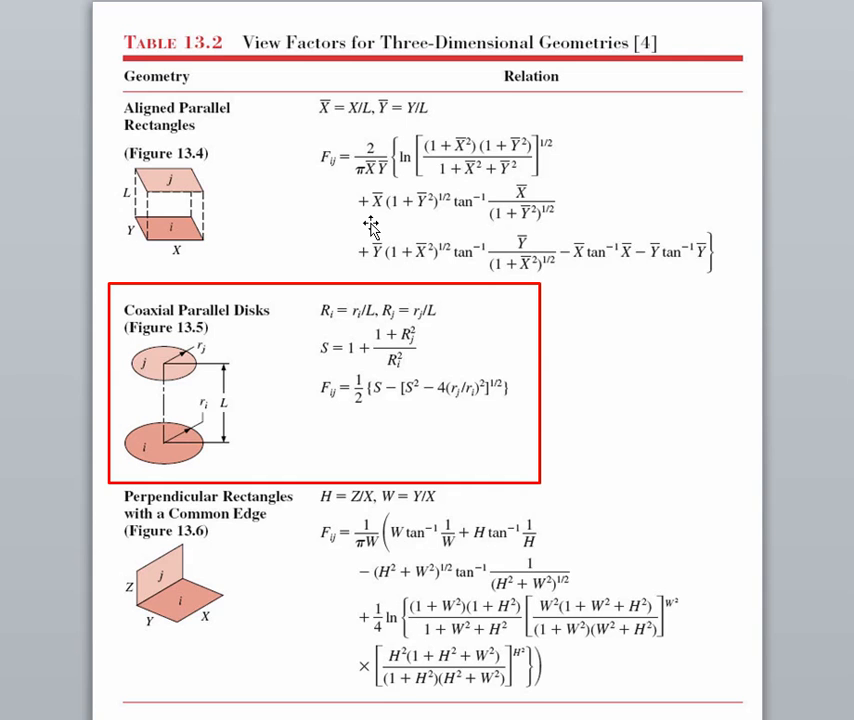
pyautogui.hotkey('alt', 'Tab')
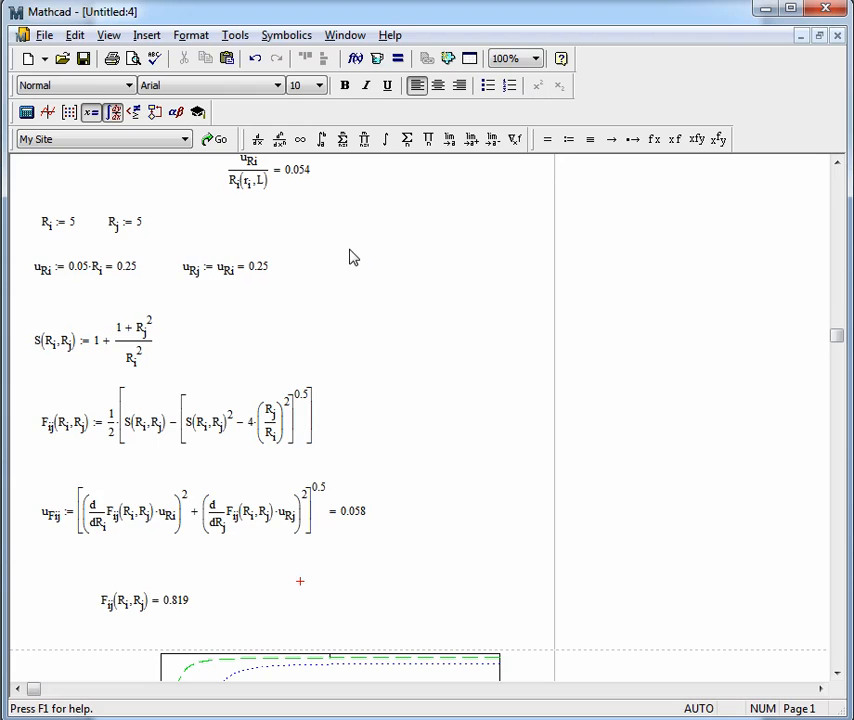
# Step: Review the whole worksheet, from the r.i, r.j and L inputs to the u.Fij and F.ij results
pyautogui.scroll(2, 452, 312)
pyautogui.scroll(5, 452, 312)
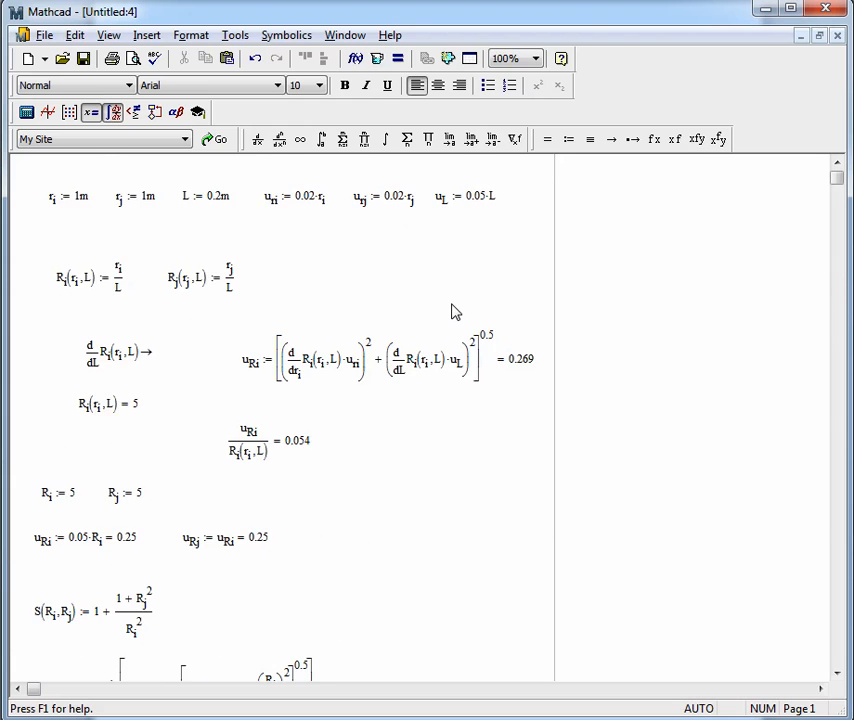
pyautogui.scroll(-13, 452, 312)
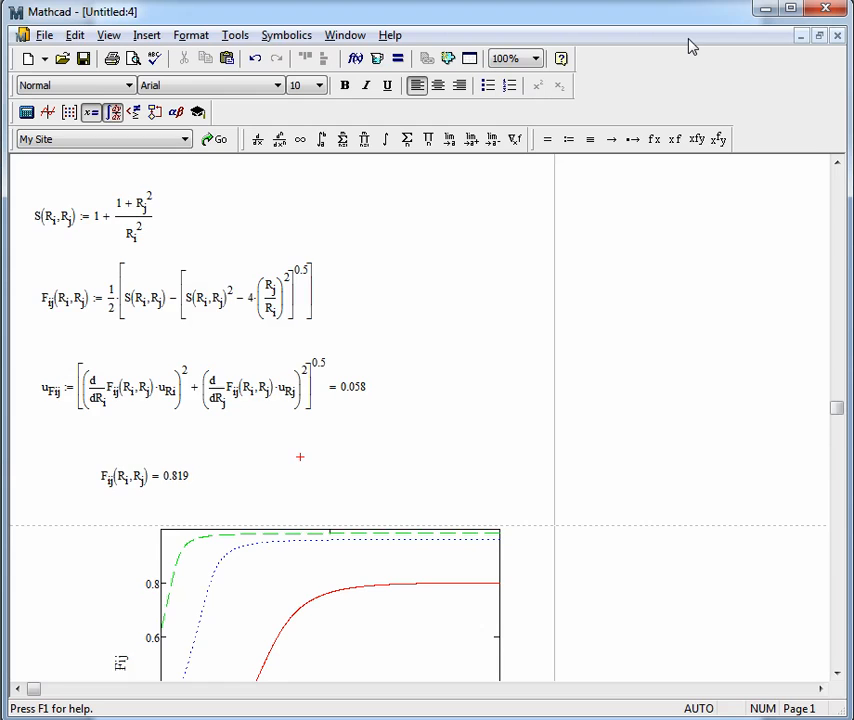
pyautogui.scroll(5, 440, 320)
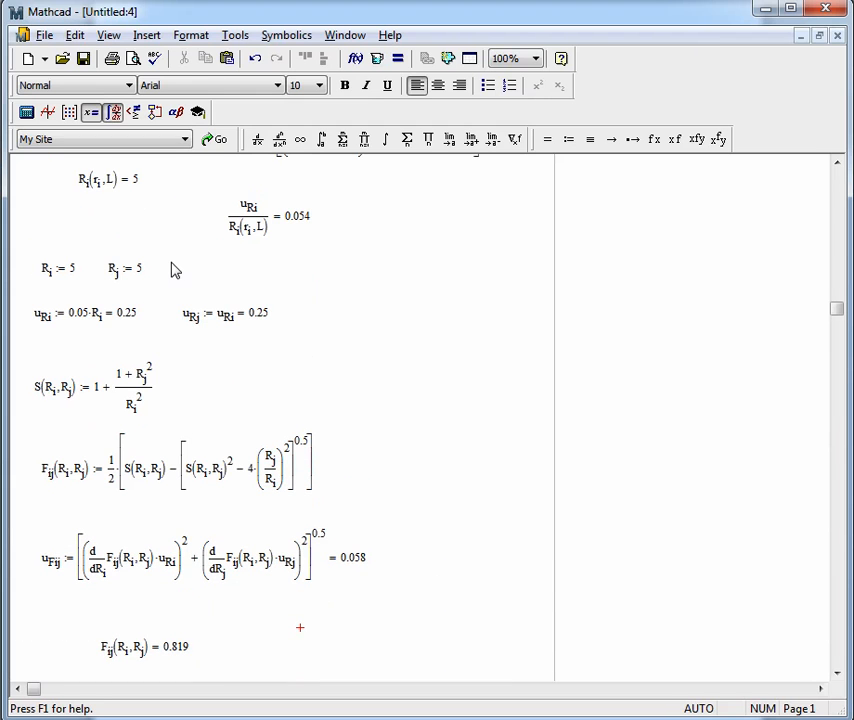
pyautogui.click(299, 256)
pyautogui.scroll(6, 147, 280)
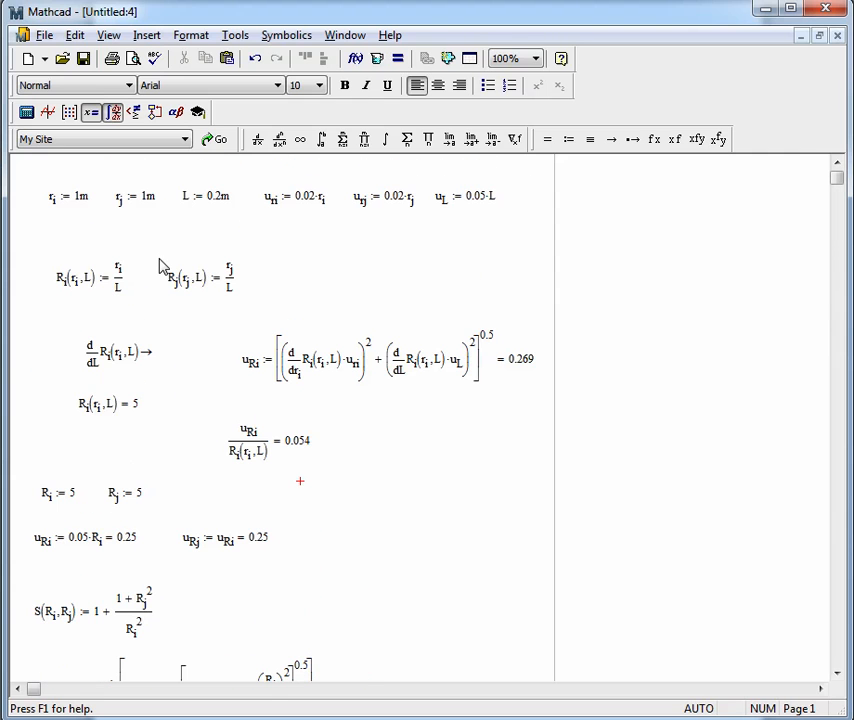
pyautogui.click(27, 167)
pyautogui.press('\\')
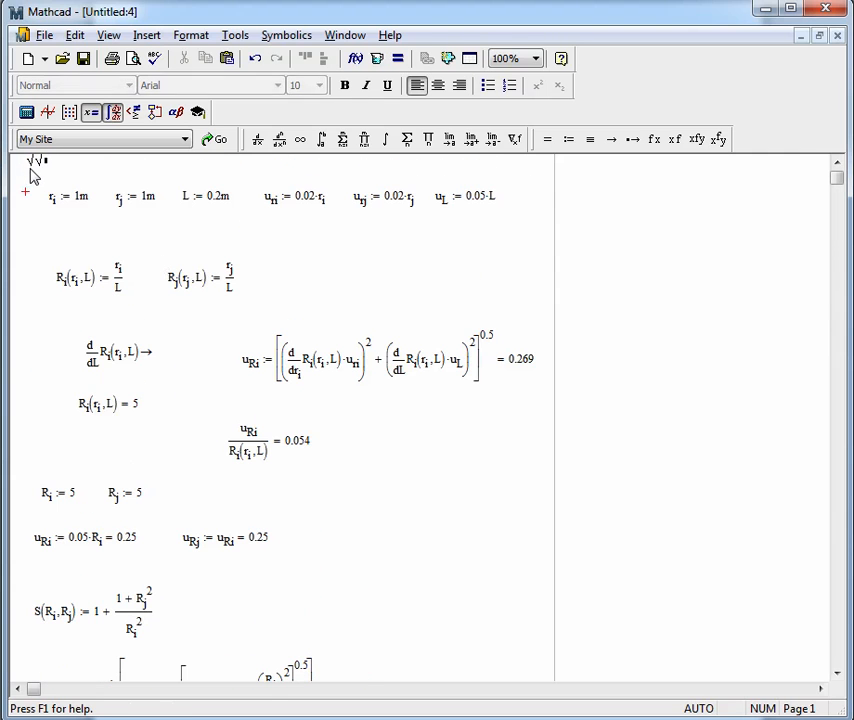
pyautogui.hotkey('ctrl', 'z')
pyautogui.hotkey('ctrl', 'z')
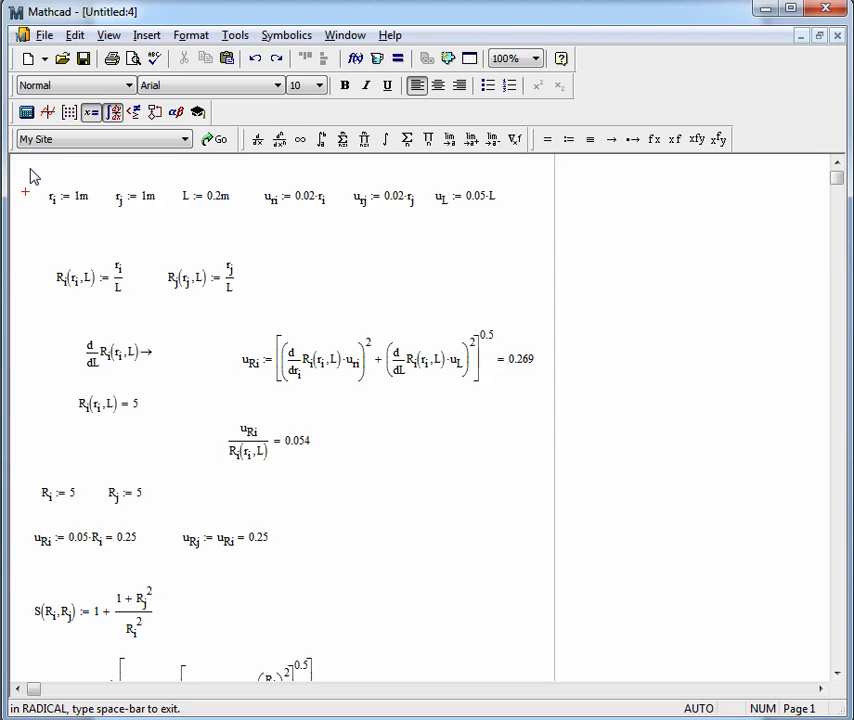
# Step: Add the text note "The following are the known constants for this problem" above the r.i, r.j and L definitions
pyautogui.press('"')
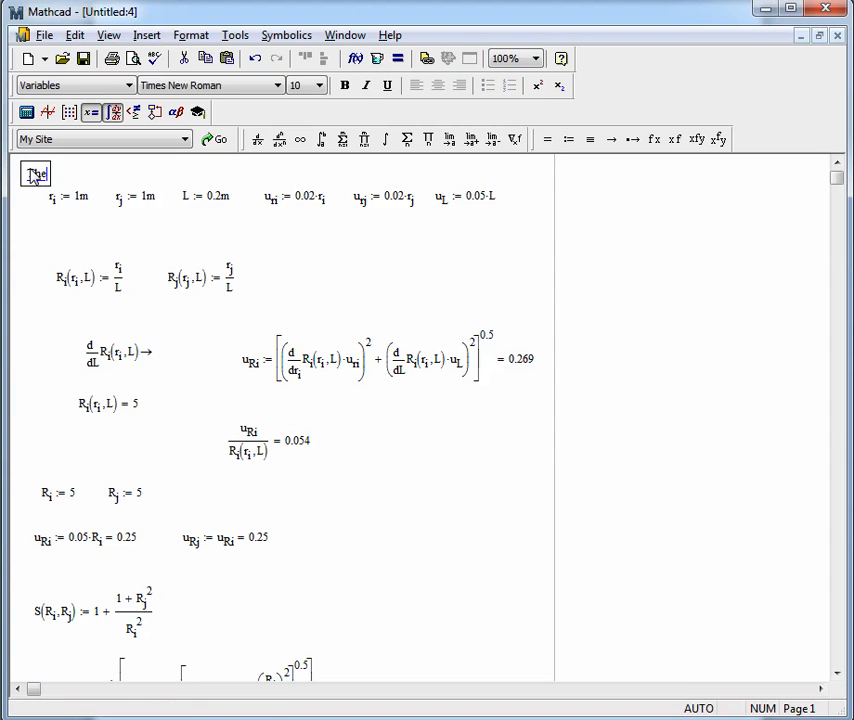
pyautogui.write('The following')
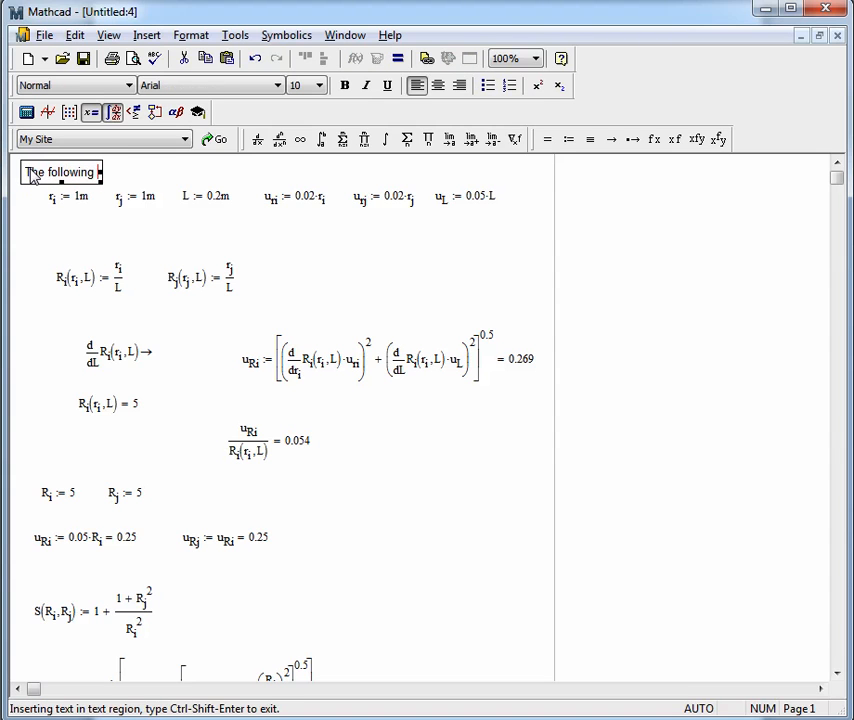
pyautogui.write(' are the known constants fro th')
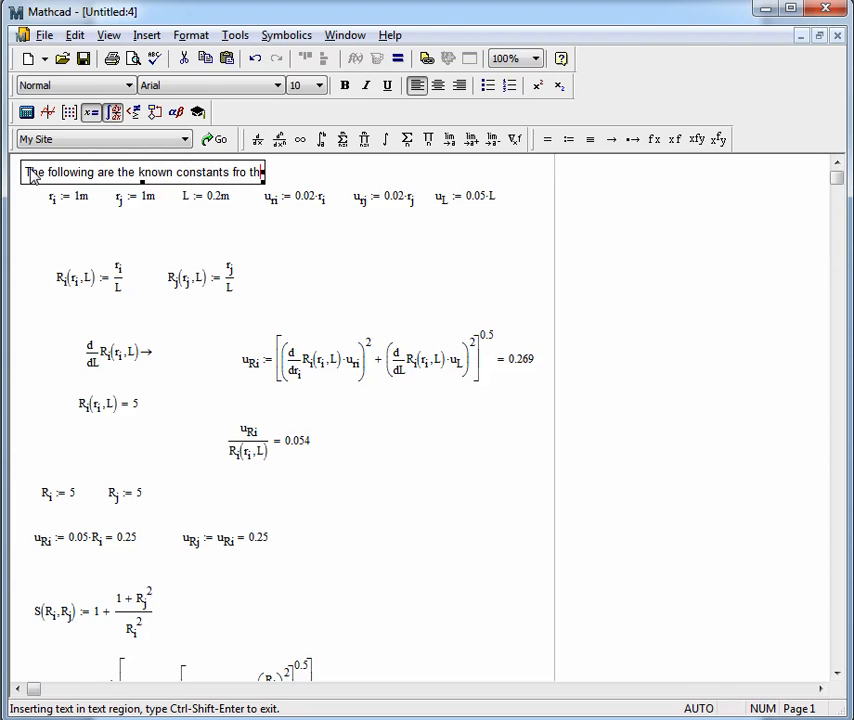
pyautogui.press('BackSpace')
pyautogui.press('BackSpace')
pyautogui.write('or this prog')
pyautogui.press('BackSpace')
pyautogui.write('blem')
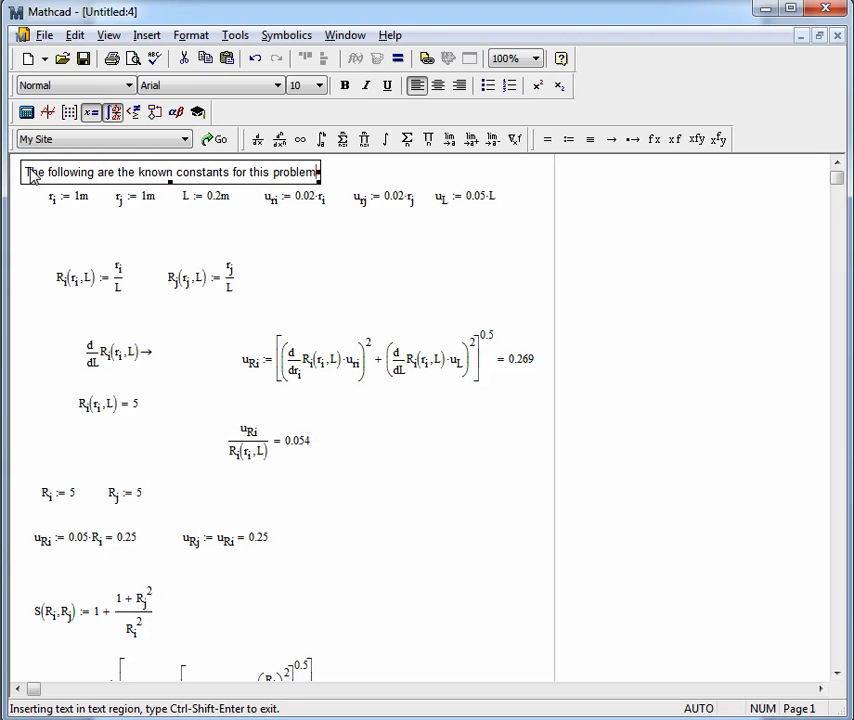
pyautogui.click(33, 213)
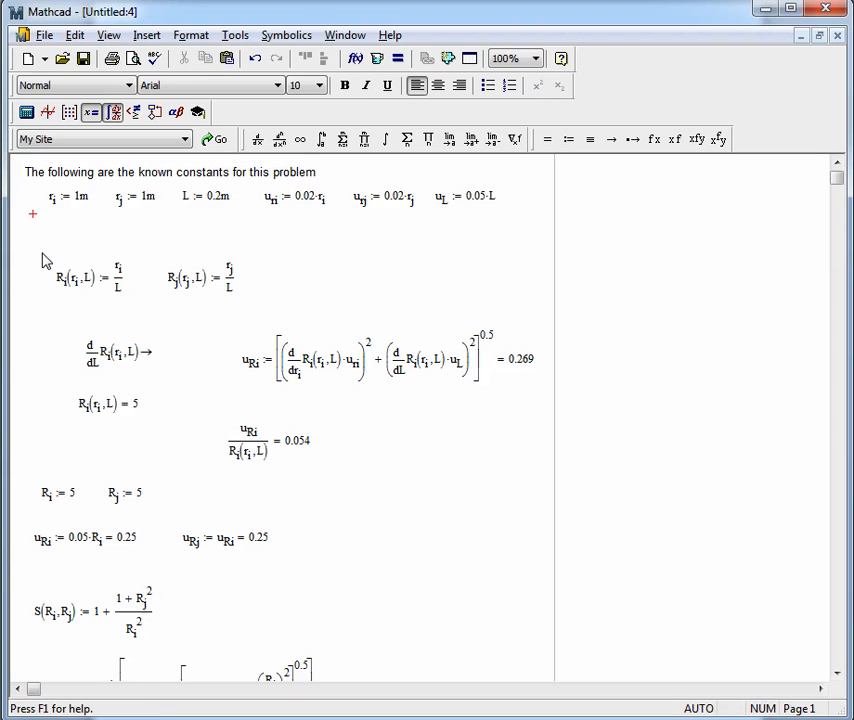
pyautogui.scroll(-2, 420, 249)
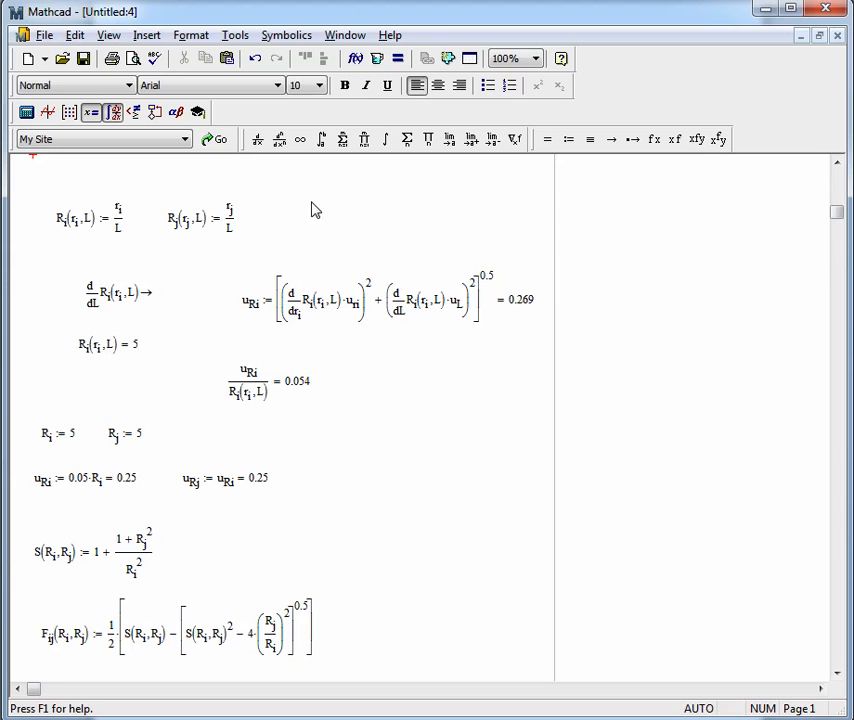
pyautogui.moveTo(307, 191); pyautogui.dragTo(63, 339)
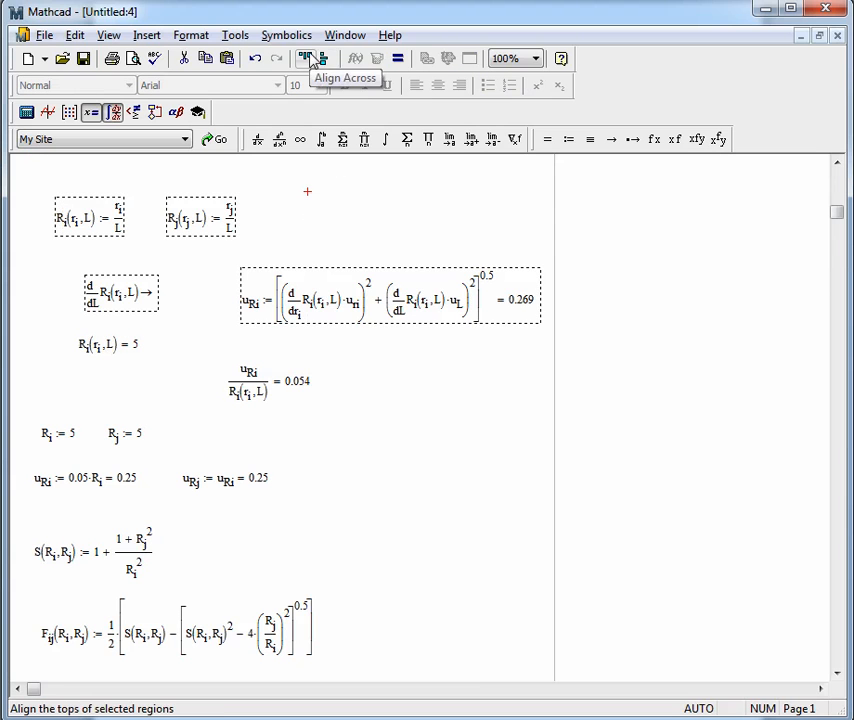
pyautogui.click(373, 236)
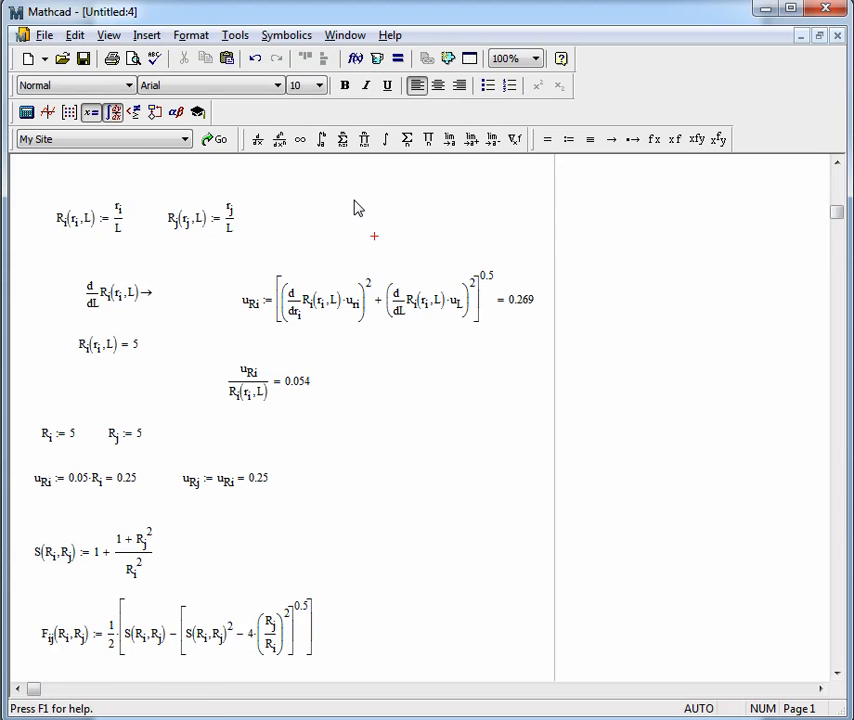
pyautogui.scroll(2, 354, 215)
pyautogui.moveTo(285, 251); pyautogui.dragTo(192, 312)
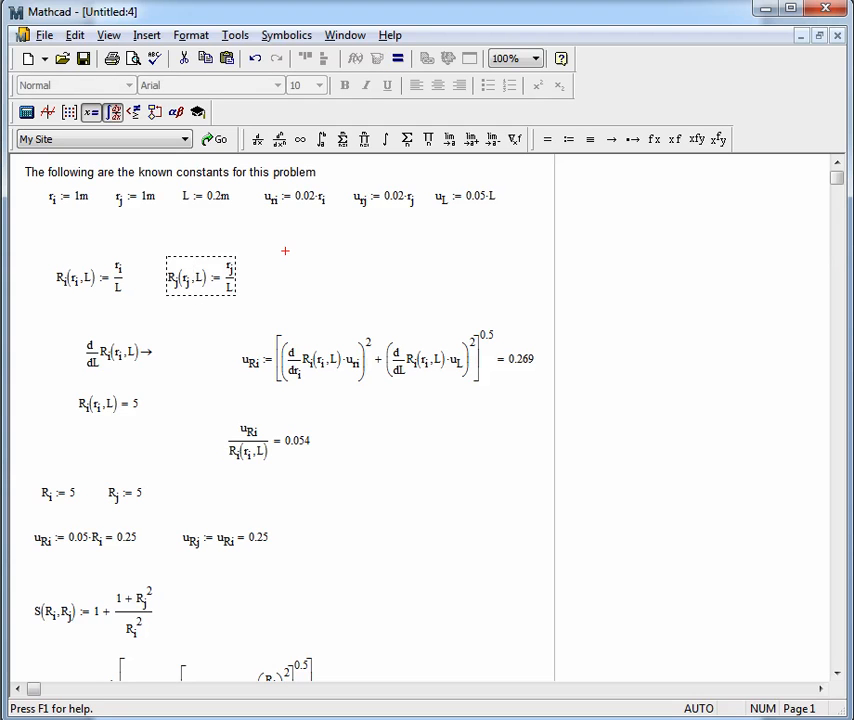
pyautogui.click(344, 295)
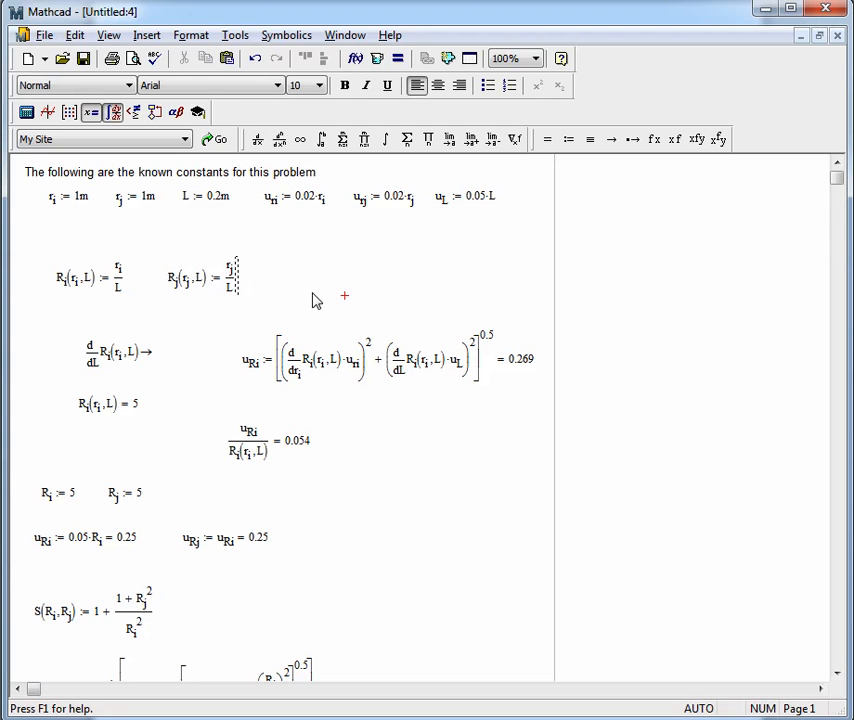